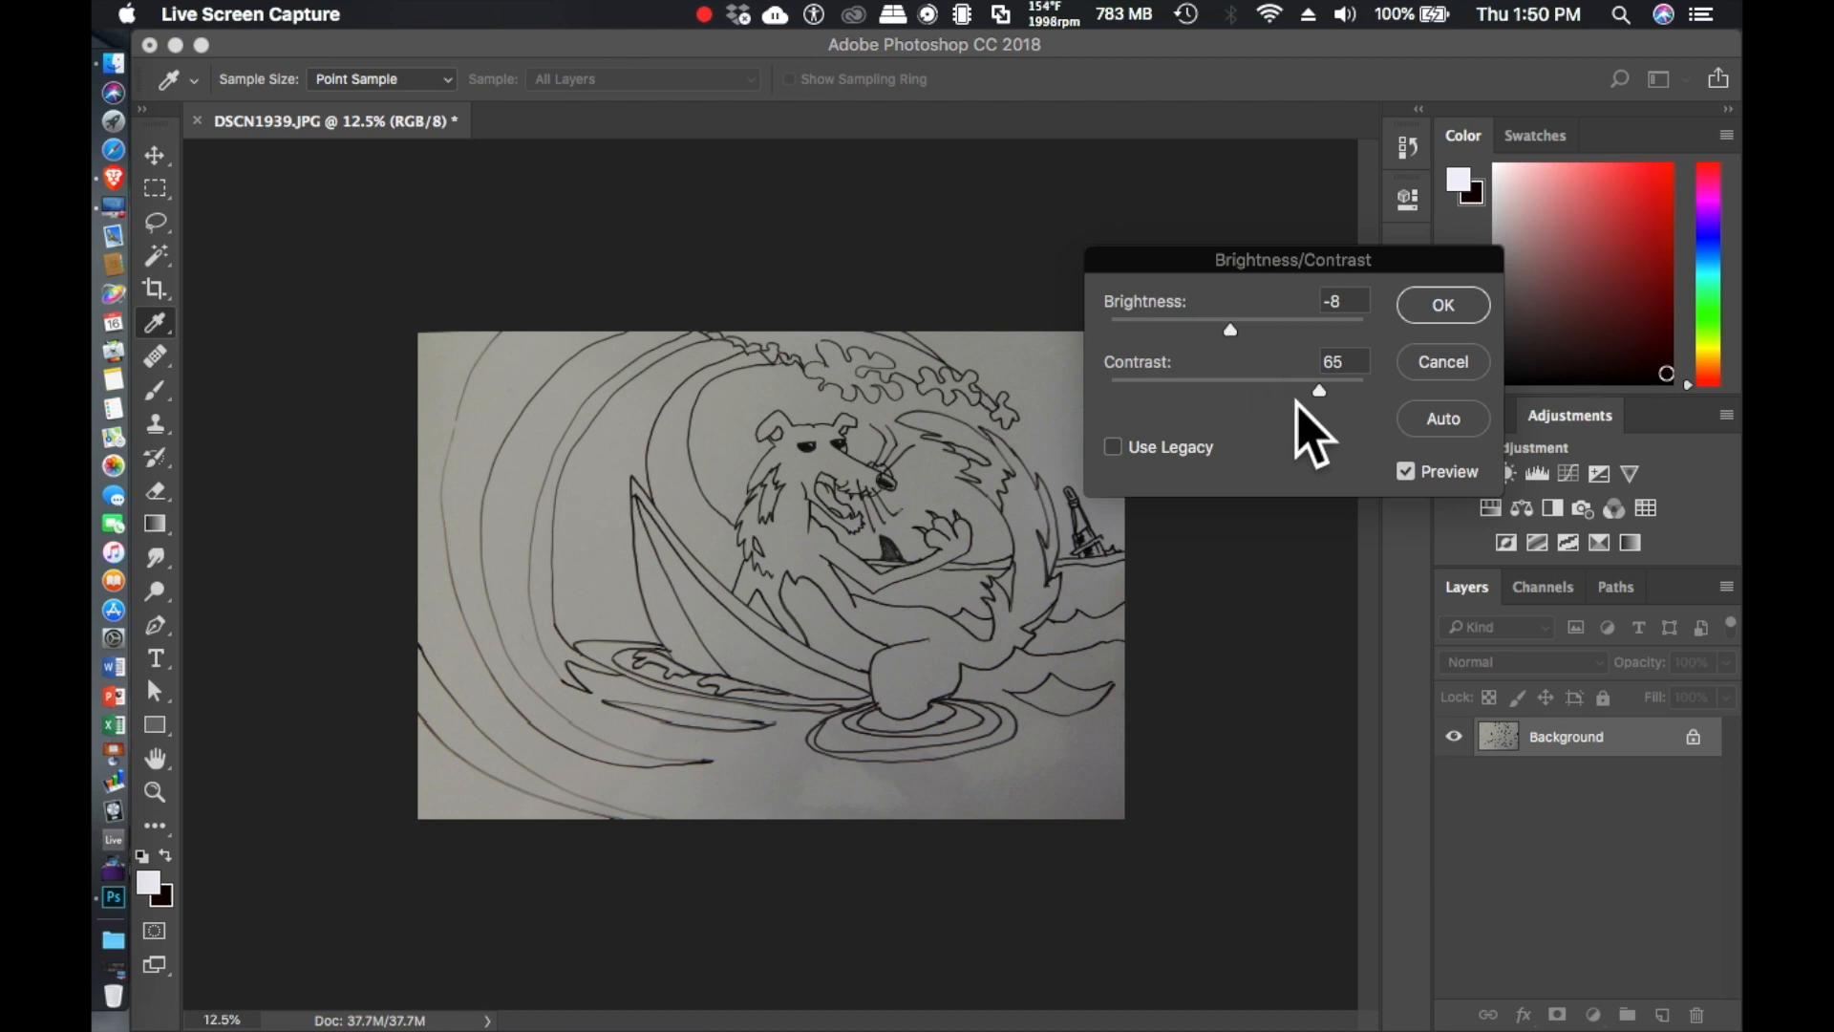
- Set the photographed drawing's contrast to 100 and brightness to 47, and apply the adjustment
{"action": "left_click_drag", "start_coordinate": [1318, 392], "coordinate": [1366, 392]}
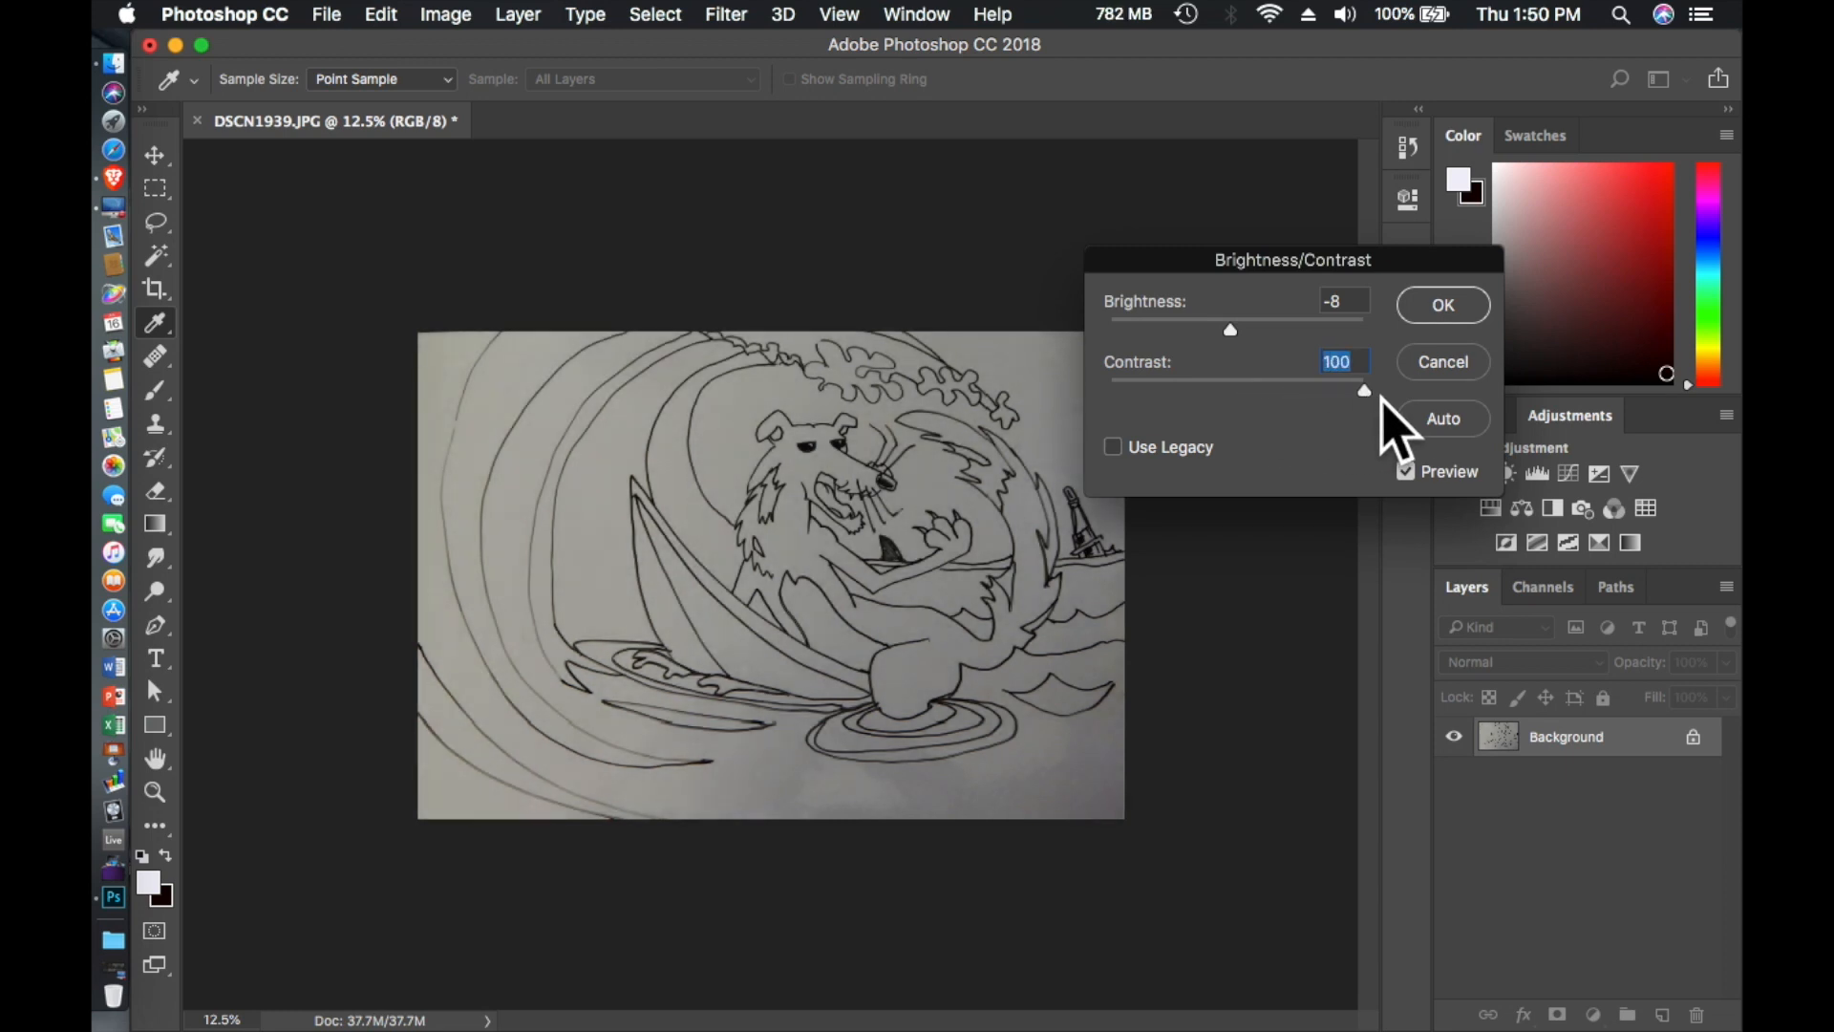
{"action": "left_click_drag", "start_coordinate": [1230, 336], "coordinate": [1285, 342]}
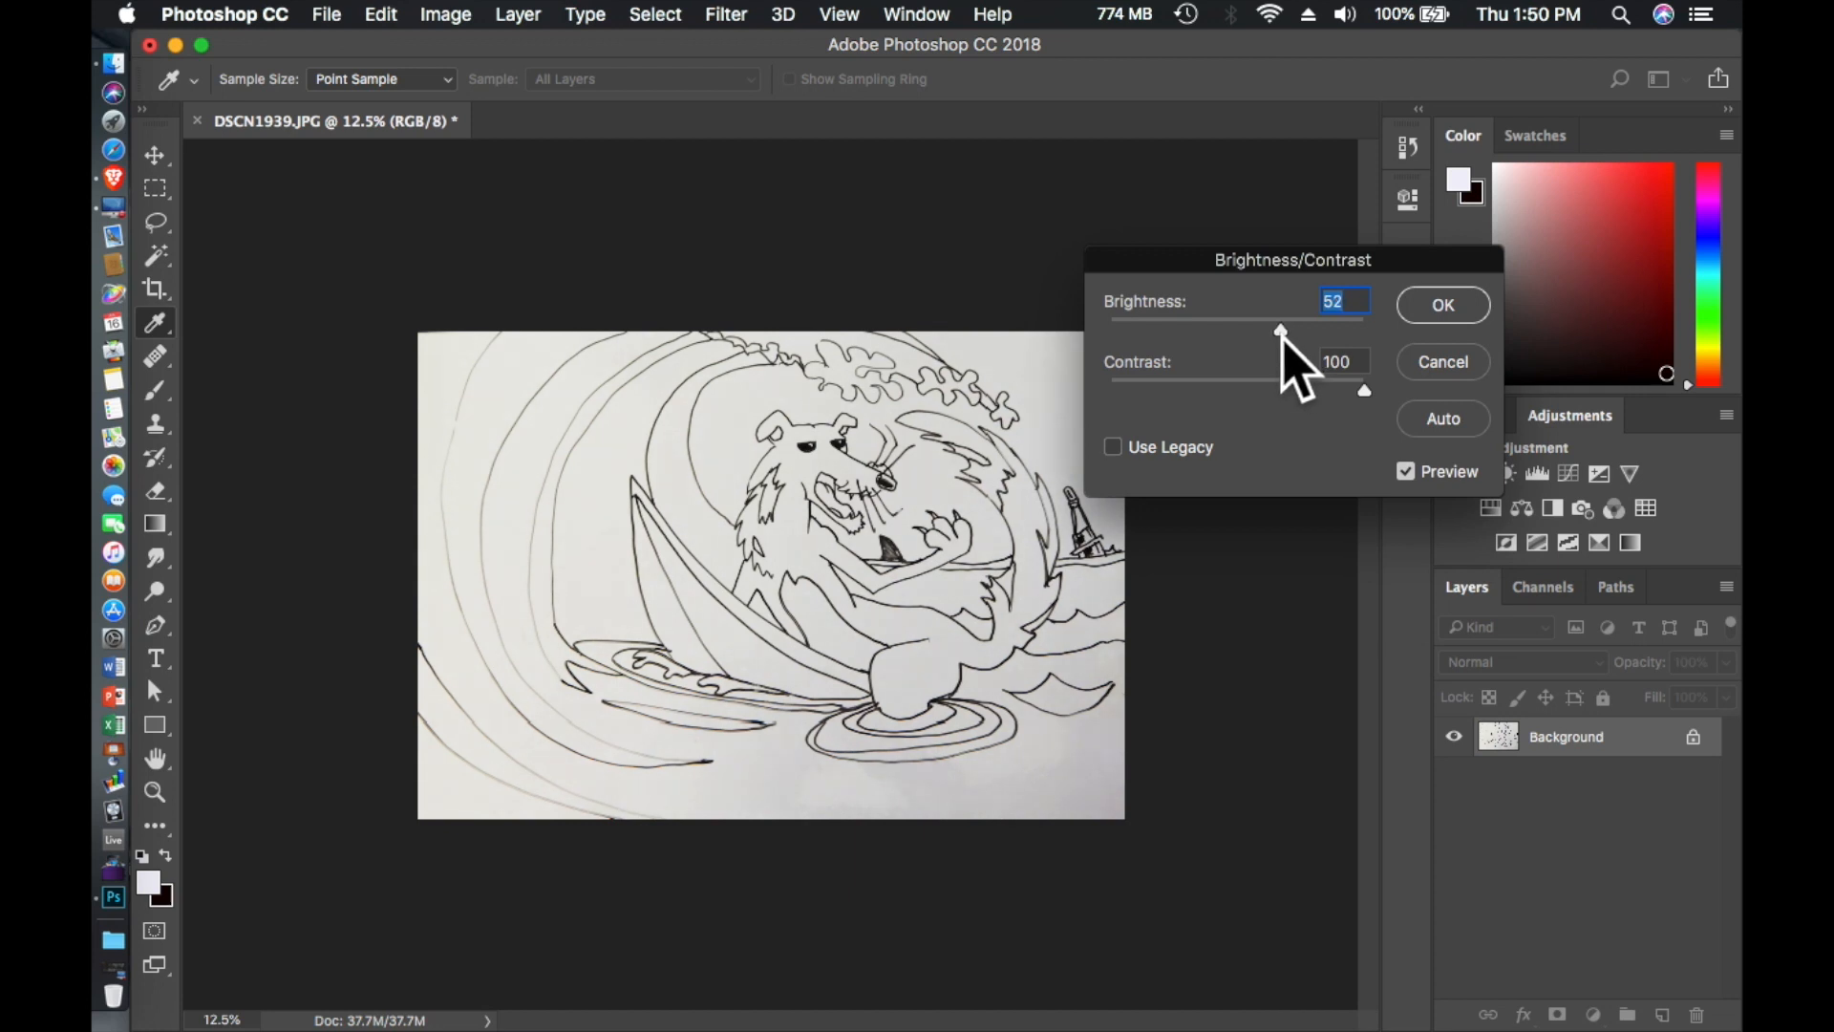
{"action": "left_click_drag", "start_coordinate": [1283, 342], "coordinate": [1276, 340]}
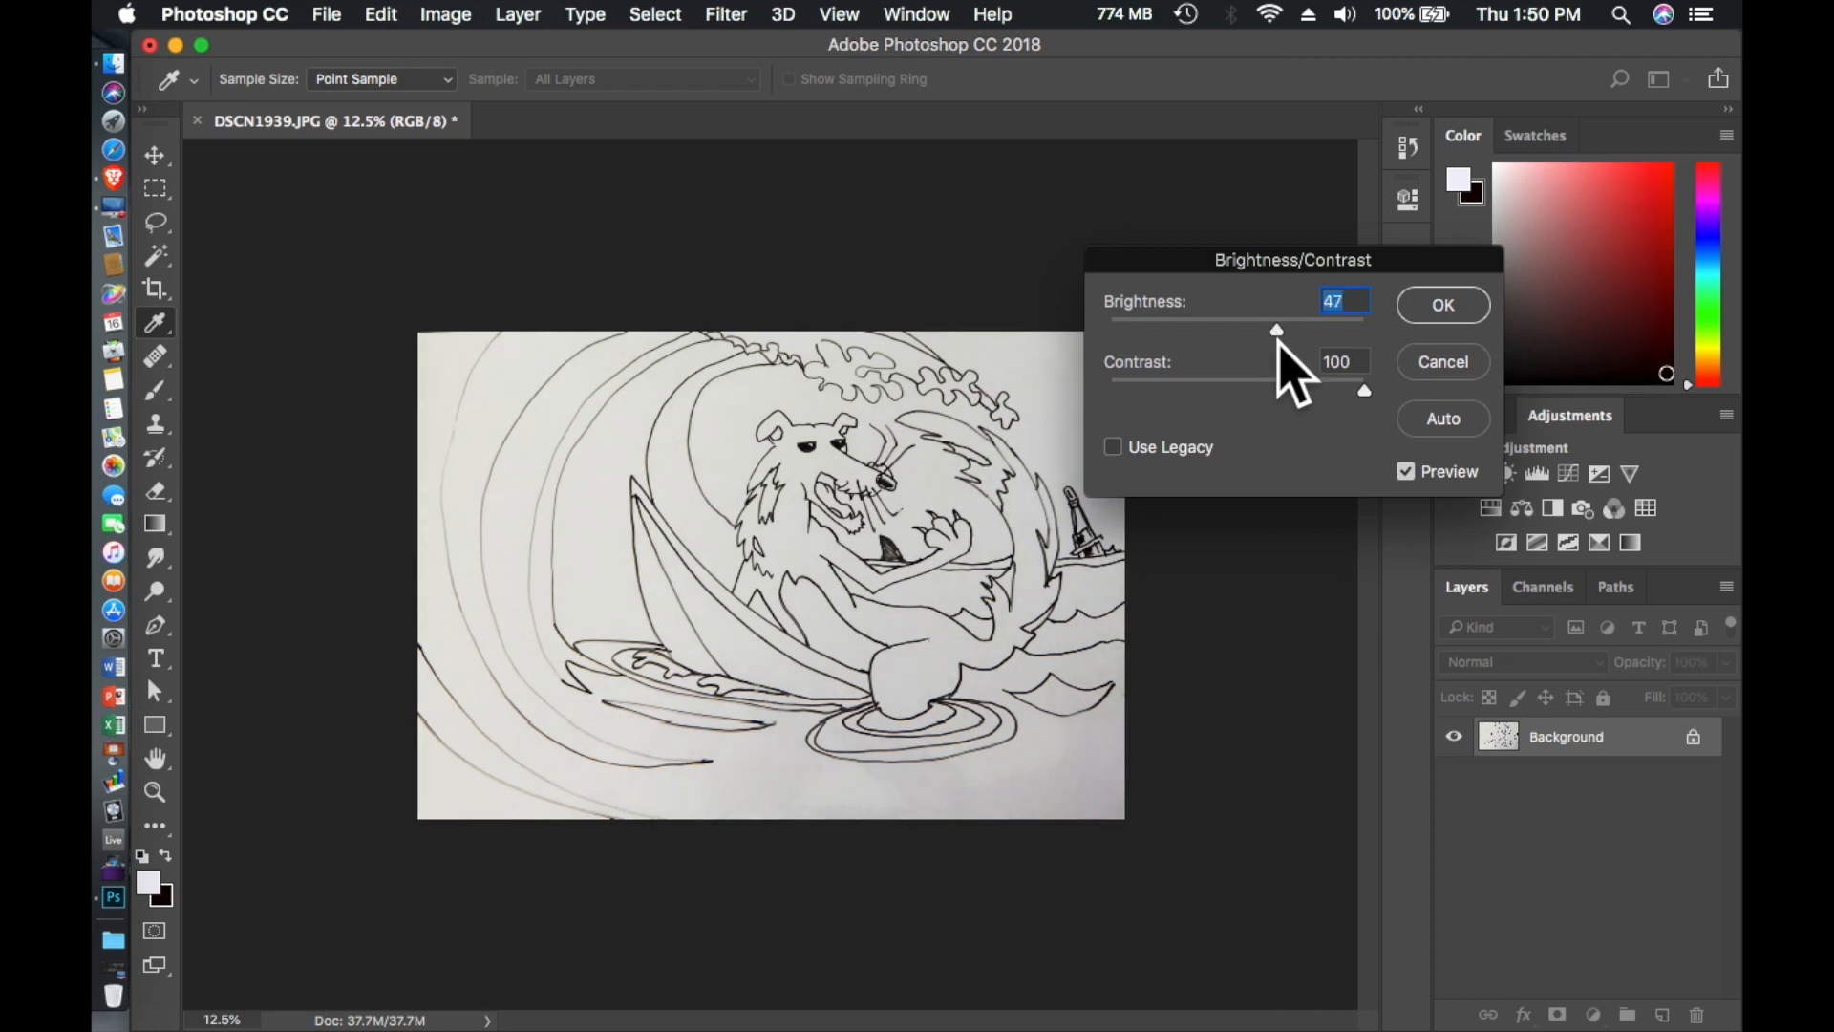
{"action": "left_click", "coordinate": [1443, 308]}
- Select the wave band directly behind the surfboard's pointed tip using the Magic Wand with a tolerance of 10
{"action": "key", "text": "l"}
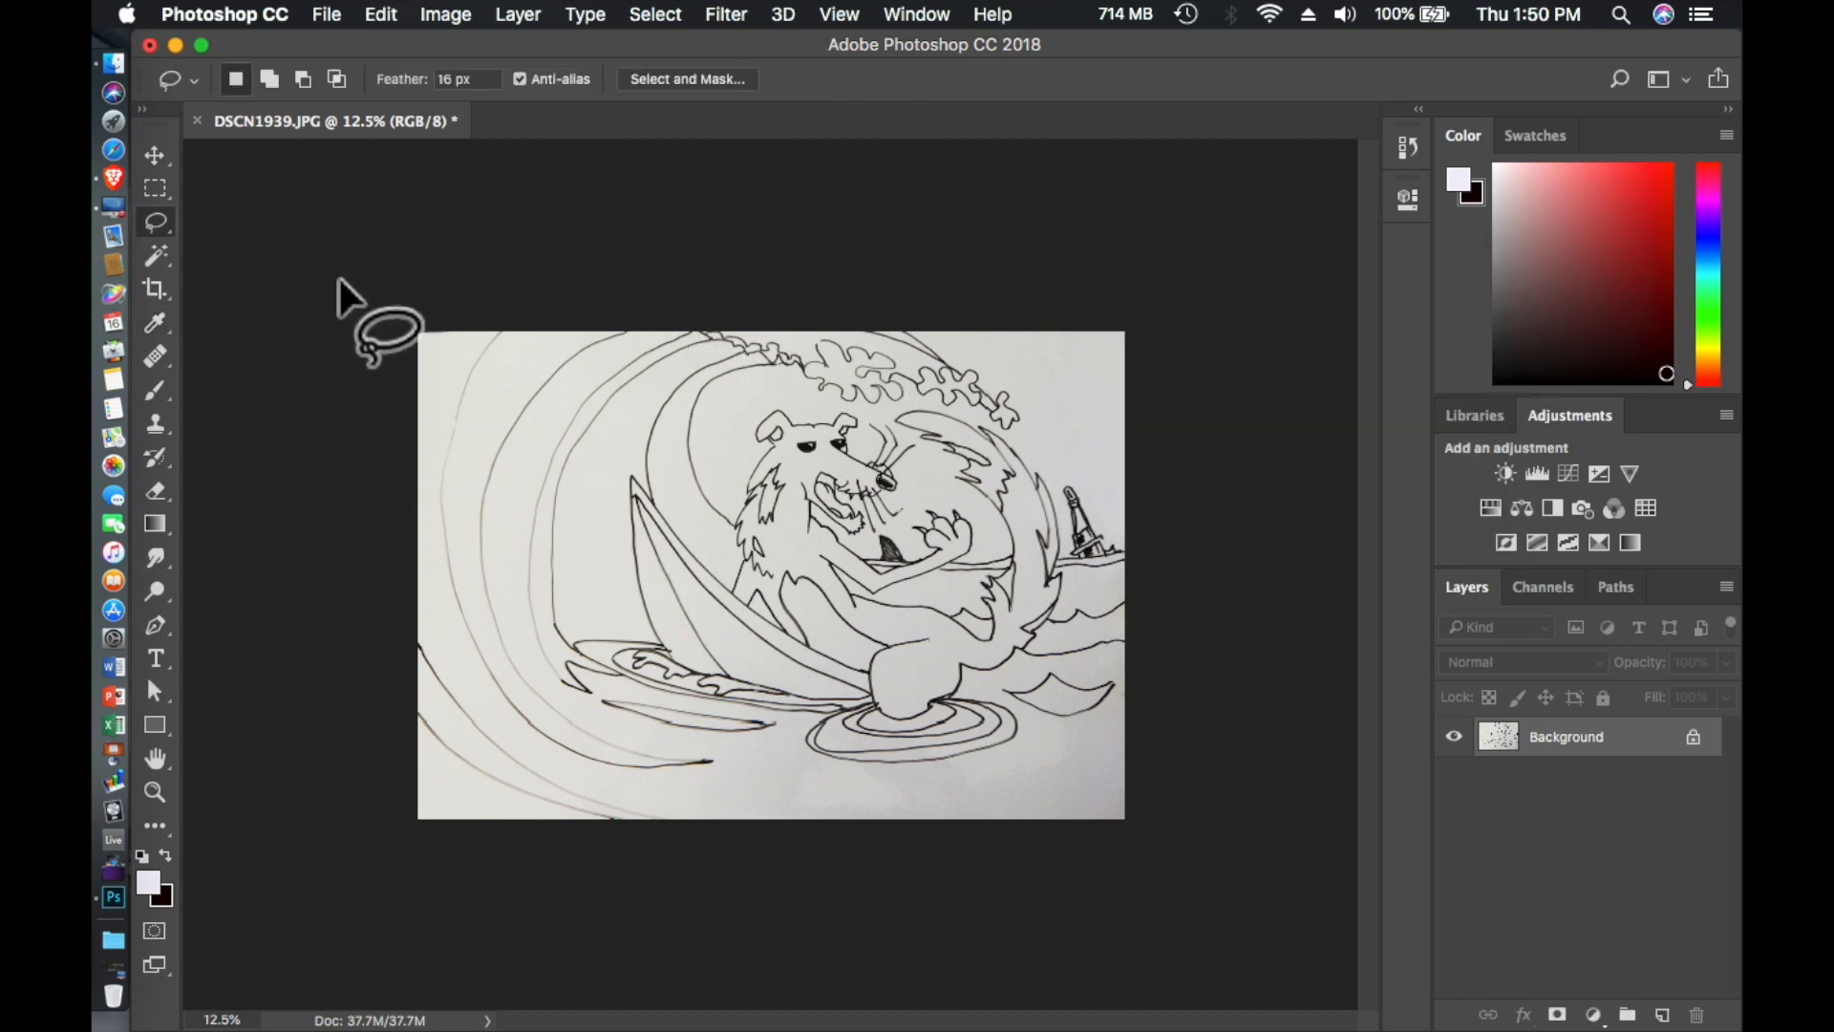
{"action": "left_click", "coordinate": [158, 254]}
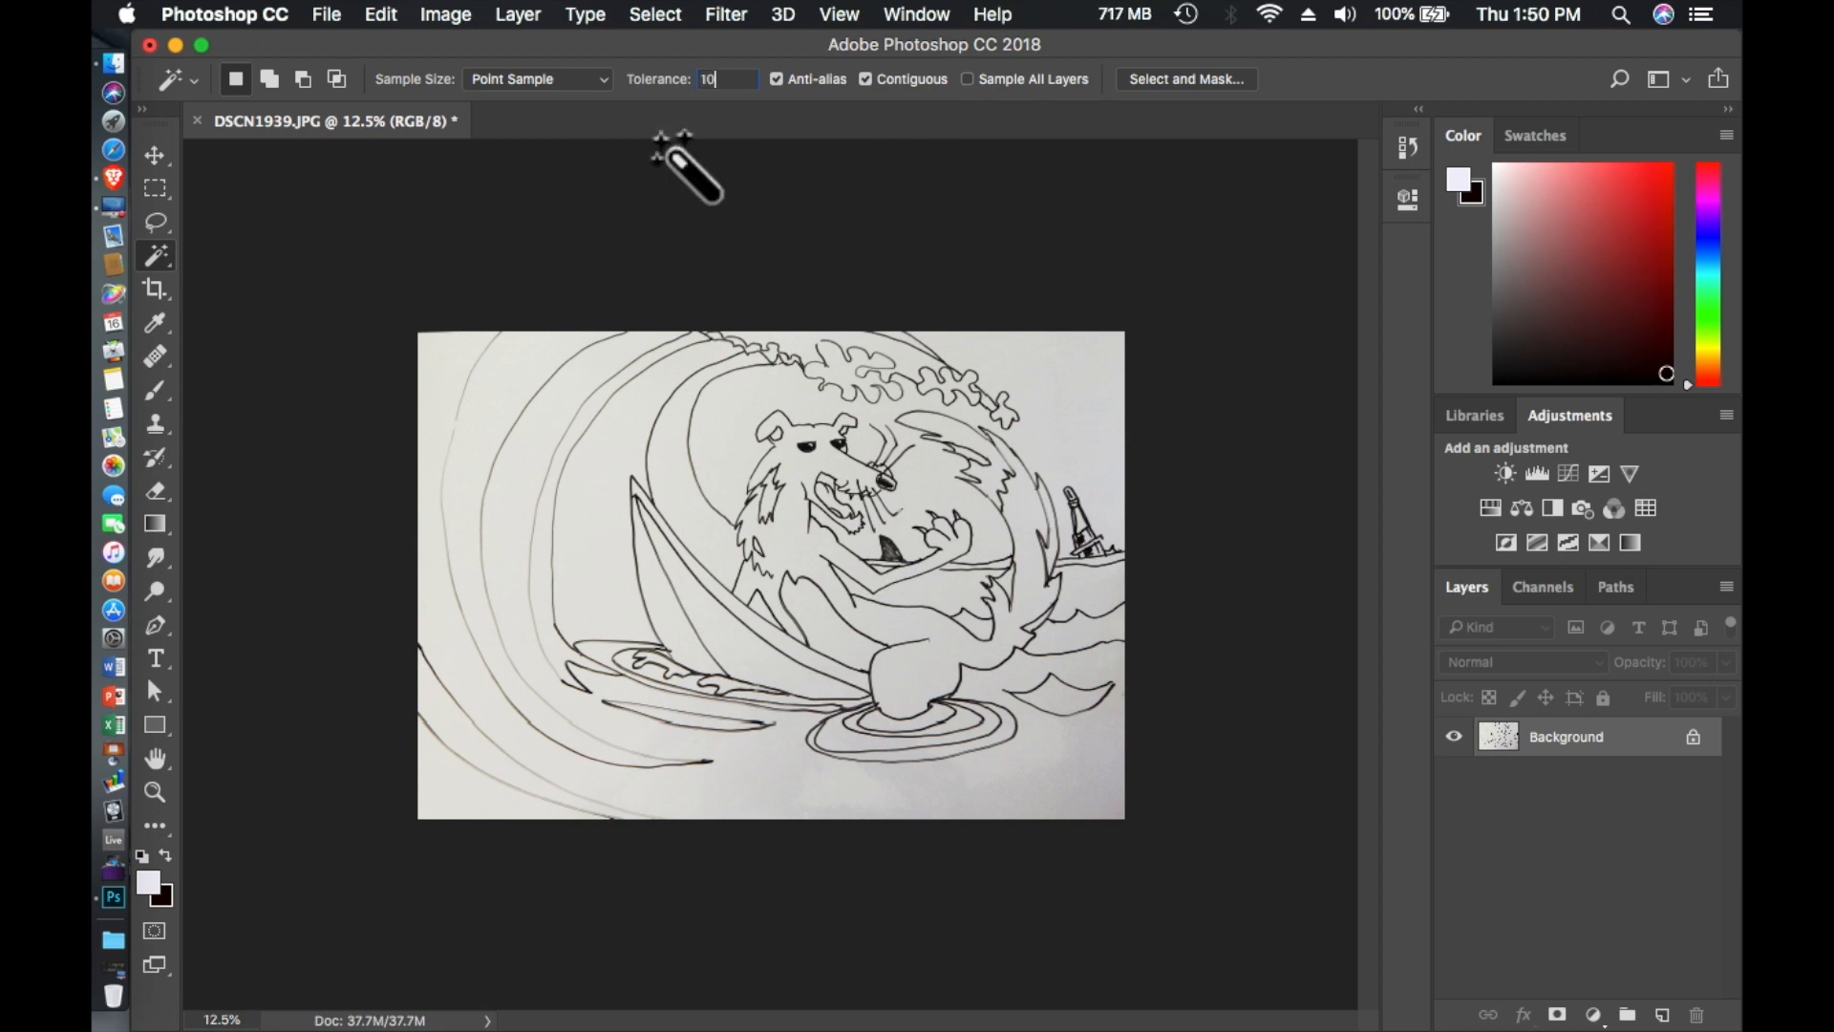
{"action": "left_click", "coordinate": [611, 438]}
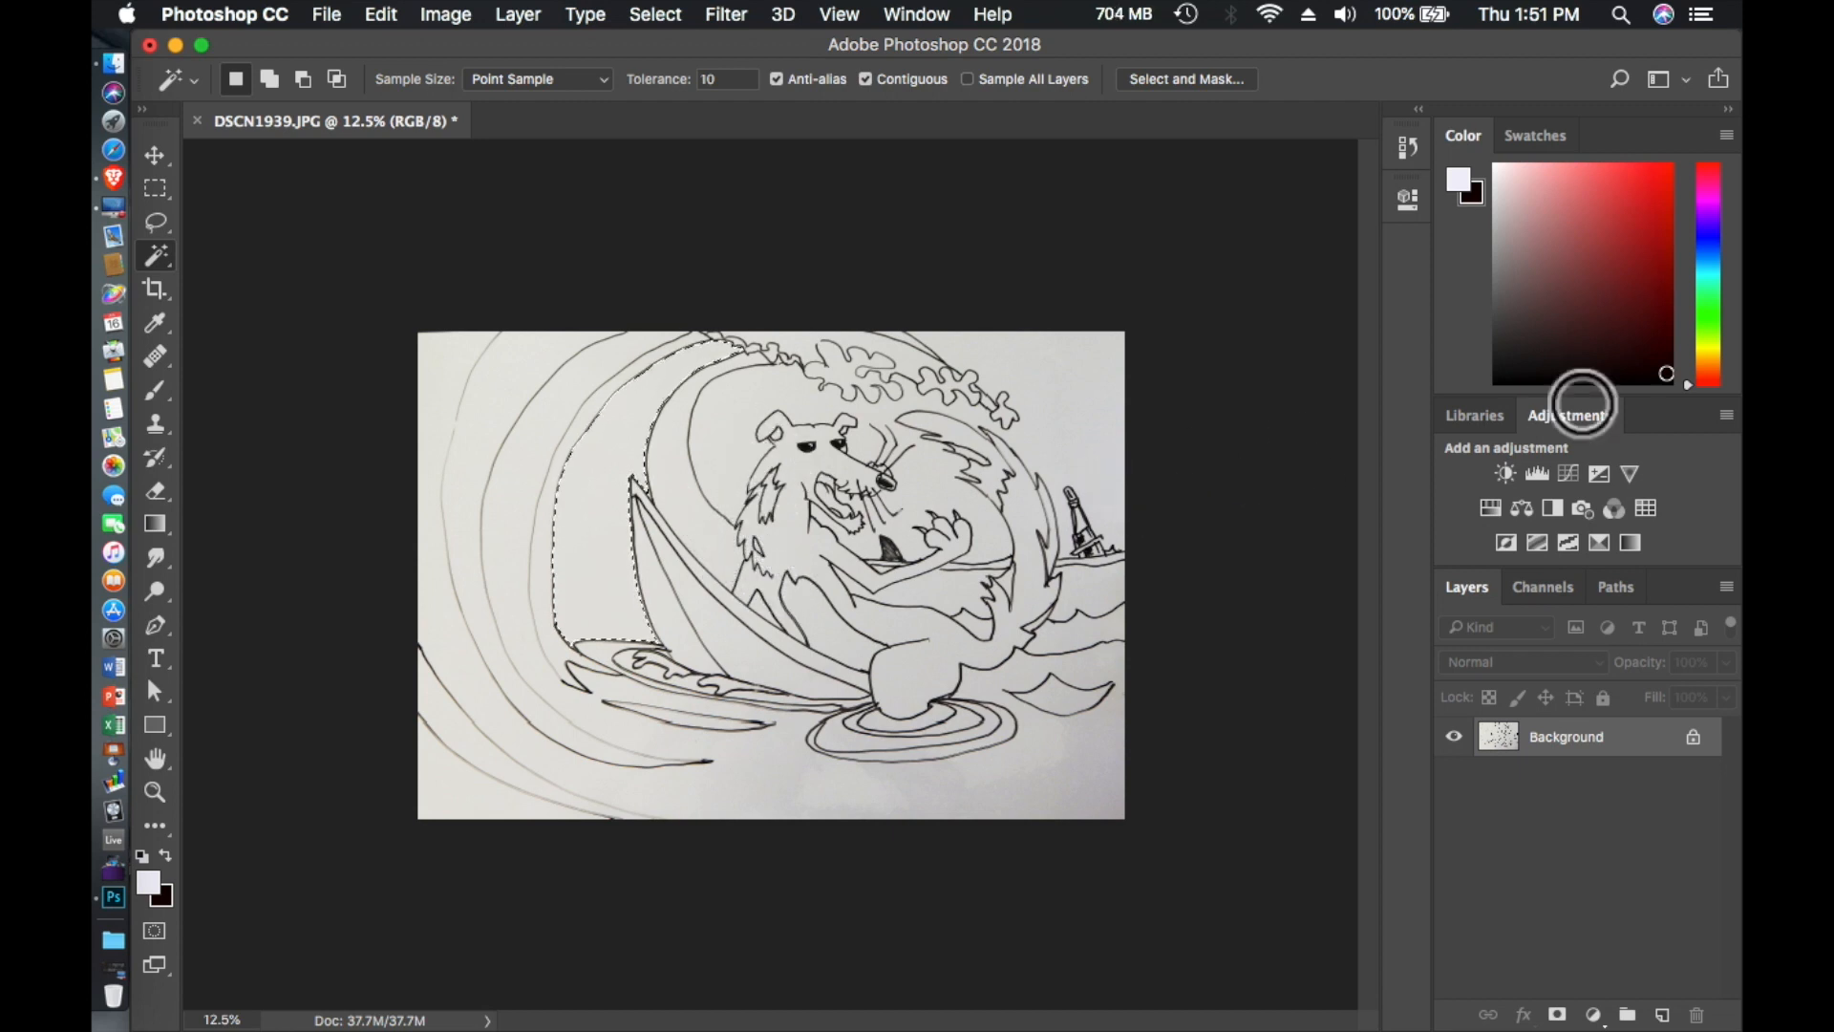
- Set the background color to a bright sky blue and the foreground color to the deep blue #3a15f4
{"action": "left_click", "coordinate": [1708, 259]}
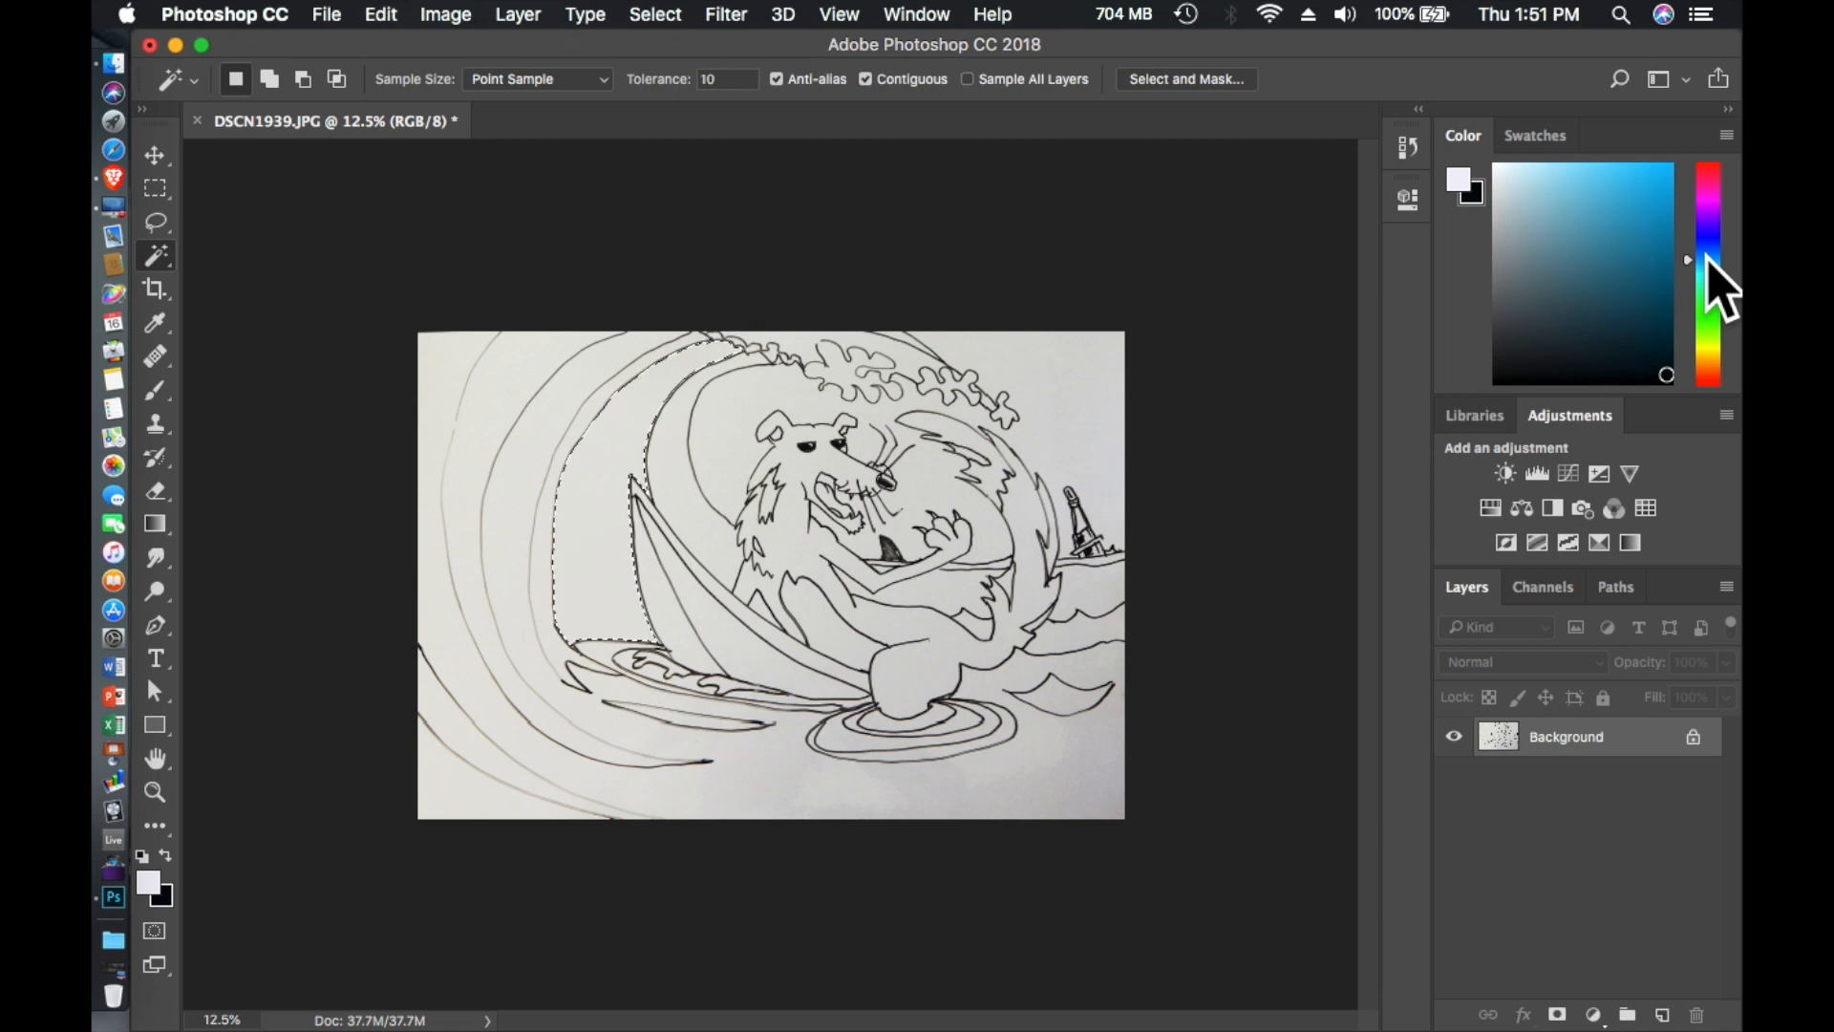
{"action": "left_click_drag", "start_coordinate": [1634, 200], "coordinate": [1659, 176]}
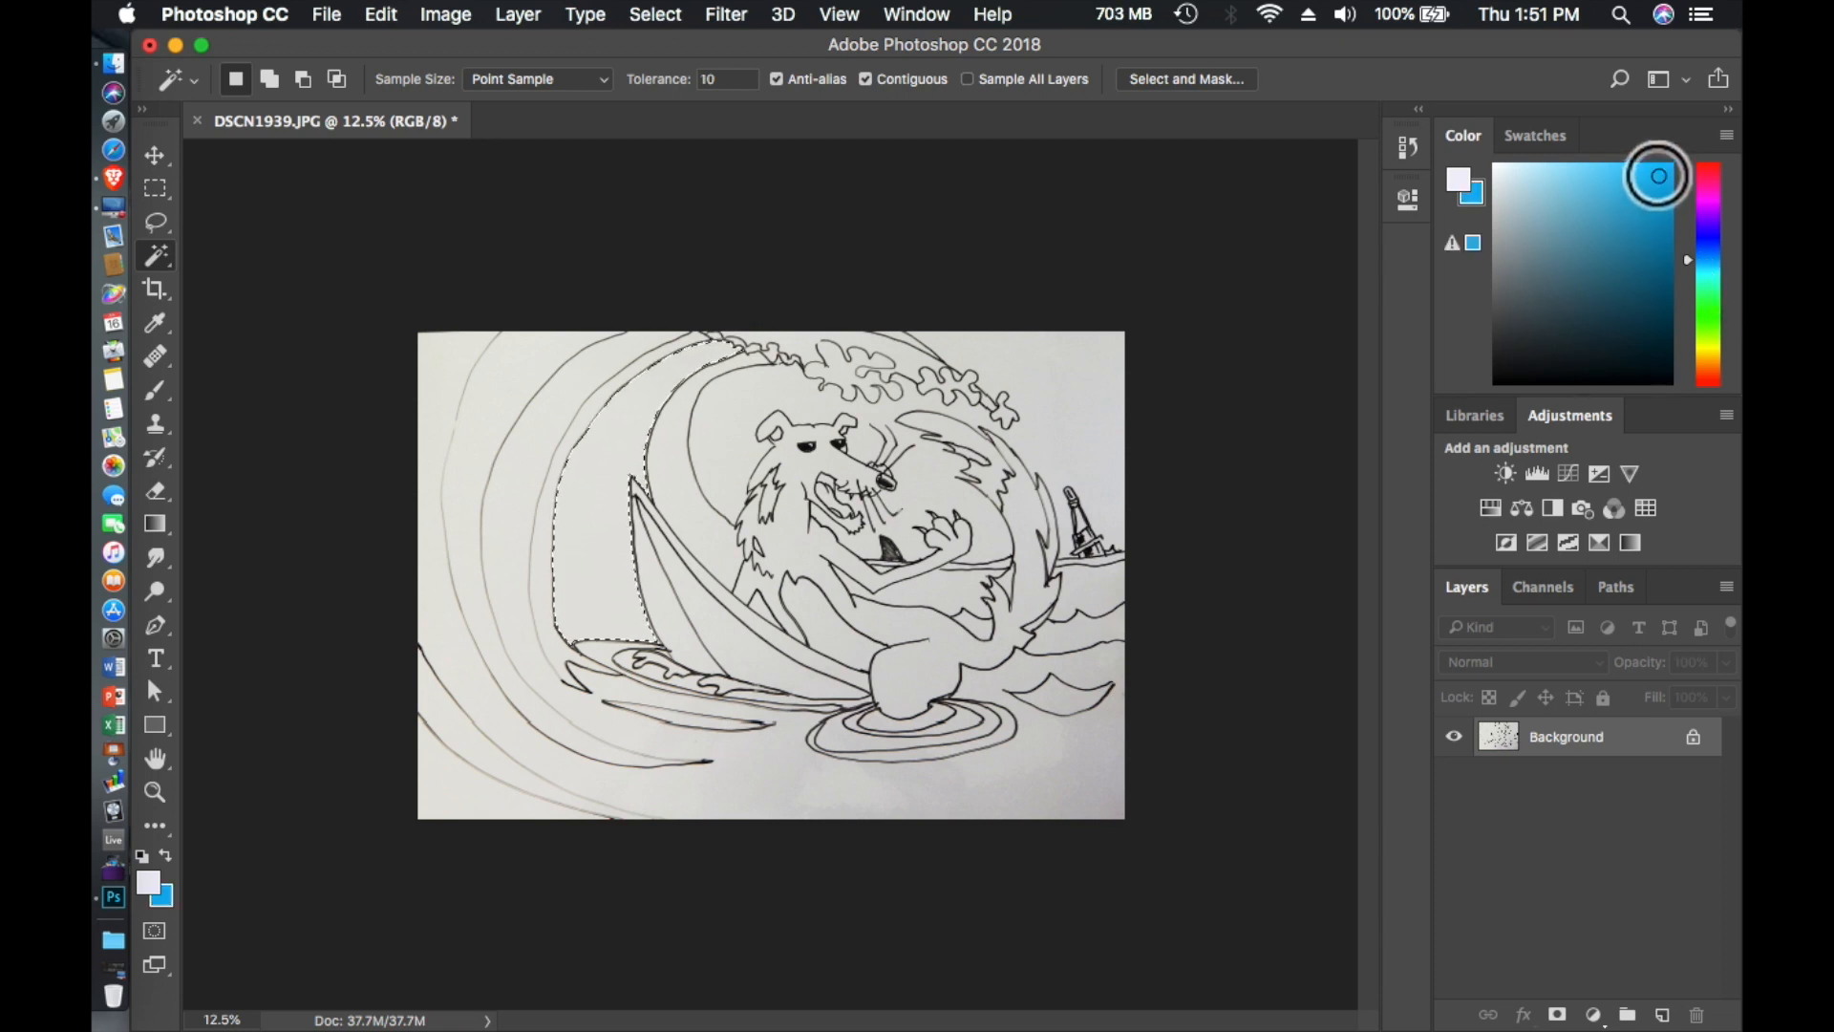
{"action": "left_click", "coordinate": [1461, 182]}
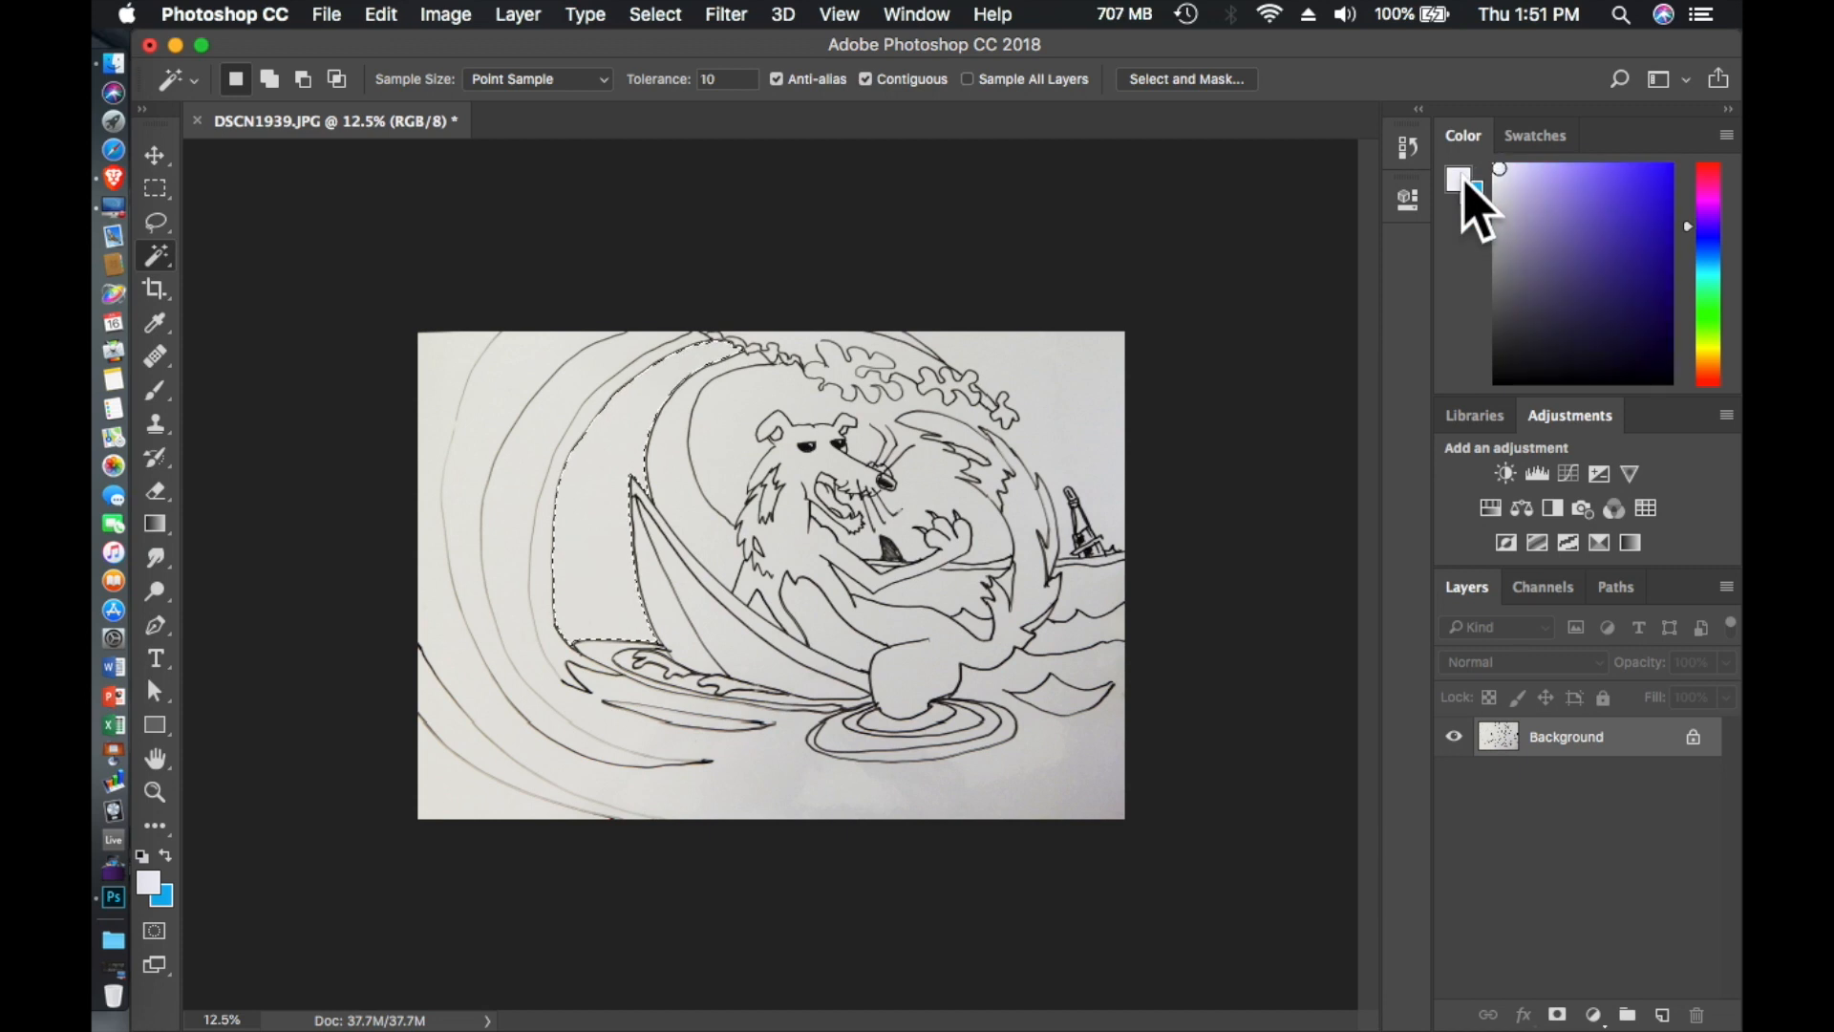
{"action": "left_click", "coordinate": [1464, 186]}
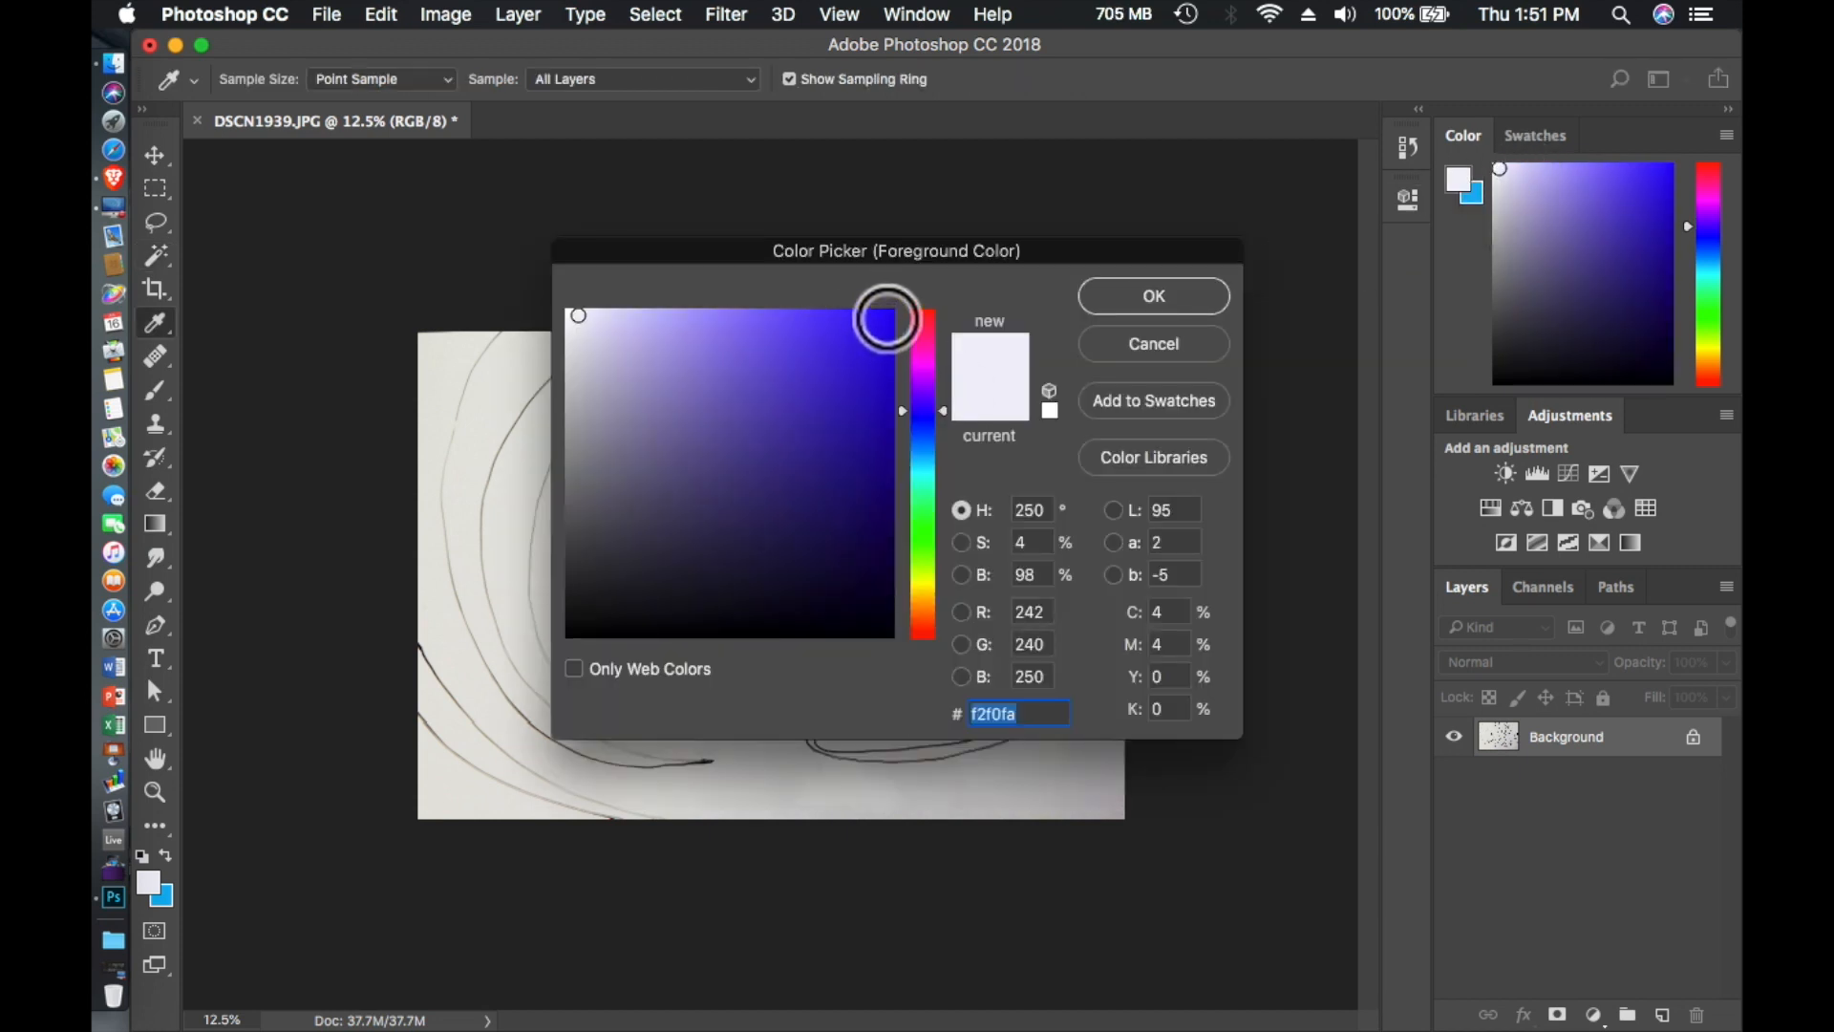
{"action": "left_click", "coordinate": [781, 318]}
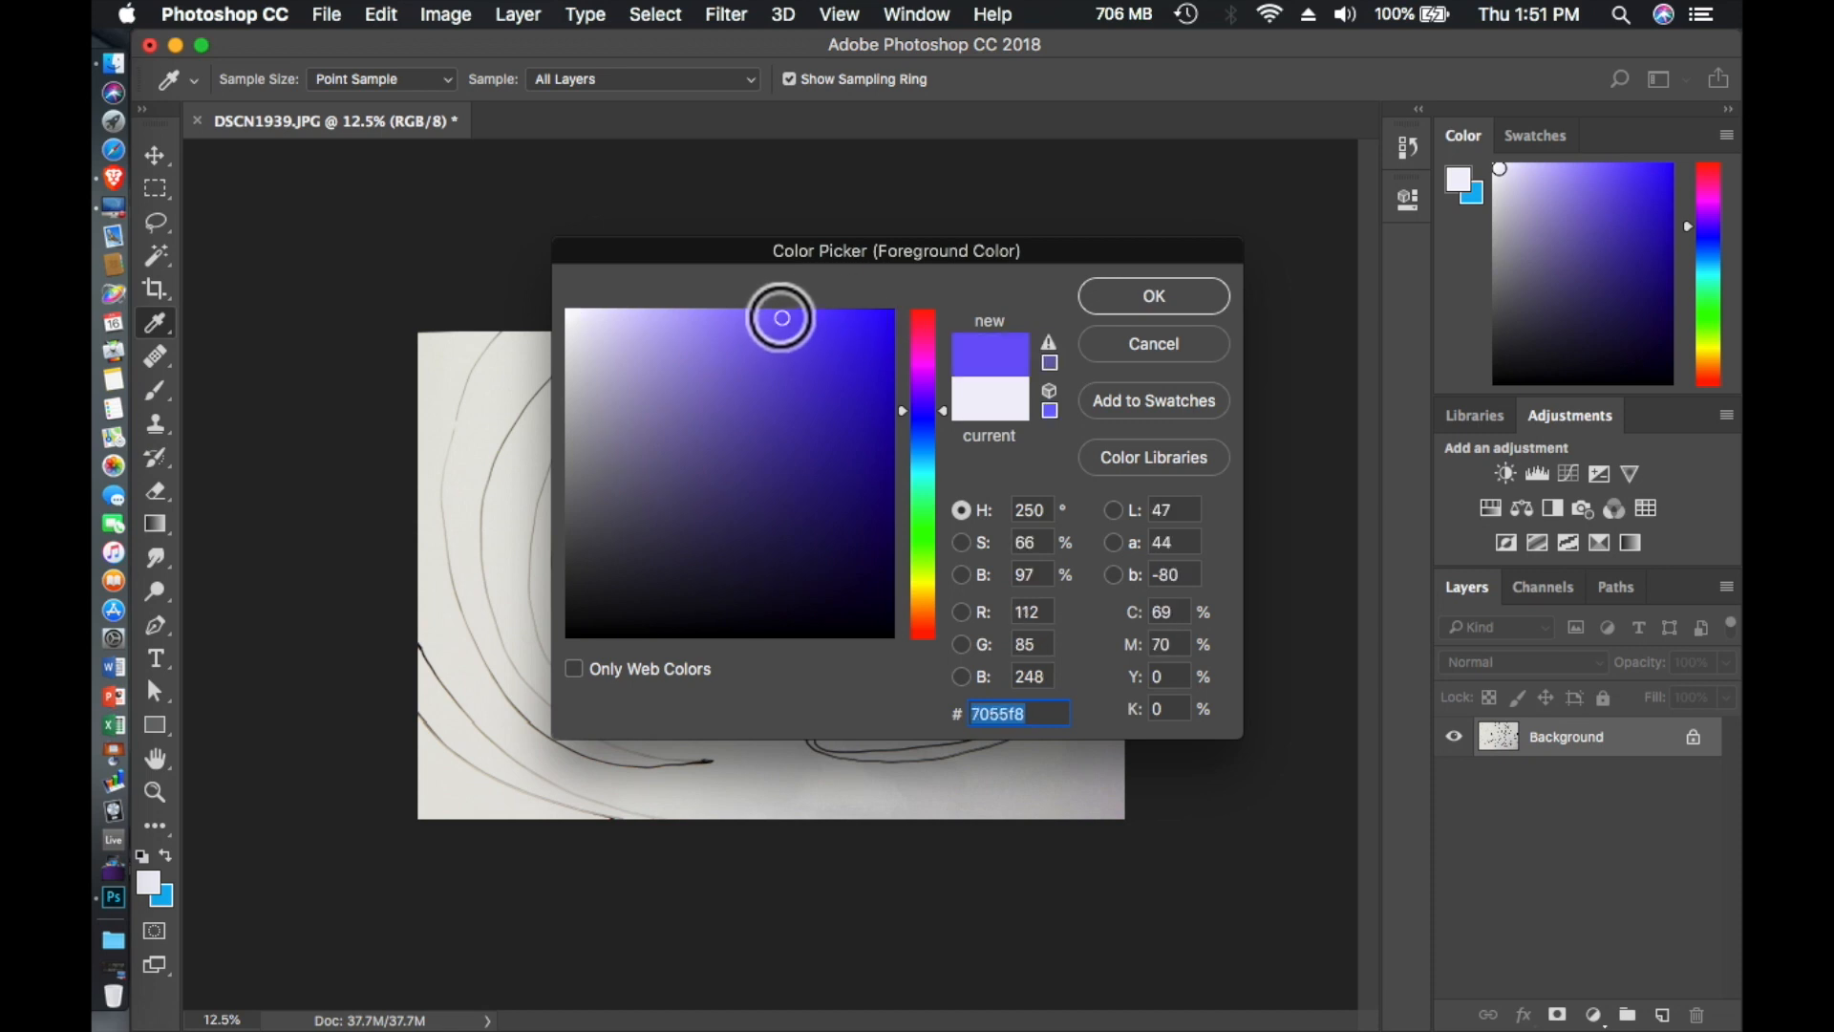
{"action": "left_click", "coordinate": [757, 313]}
{"action": "left_click", "coordinate": [780, 362]}
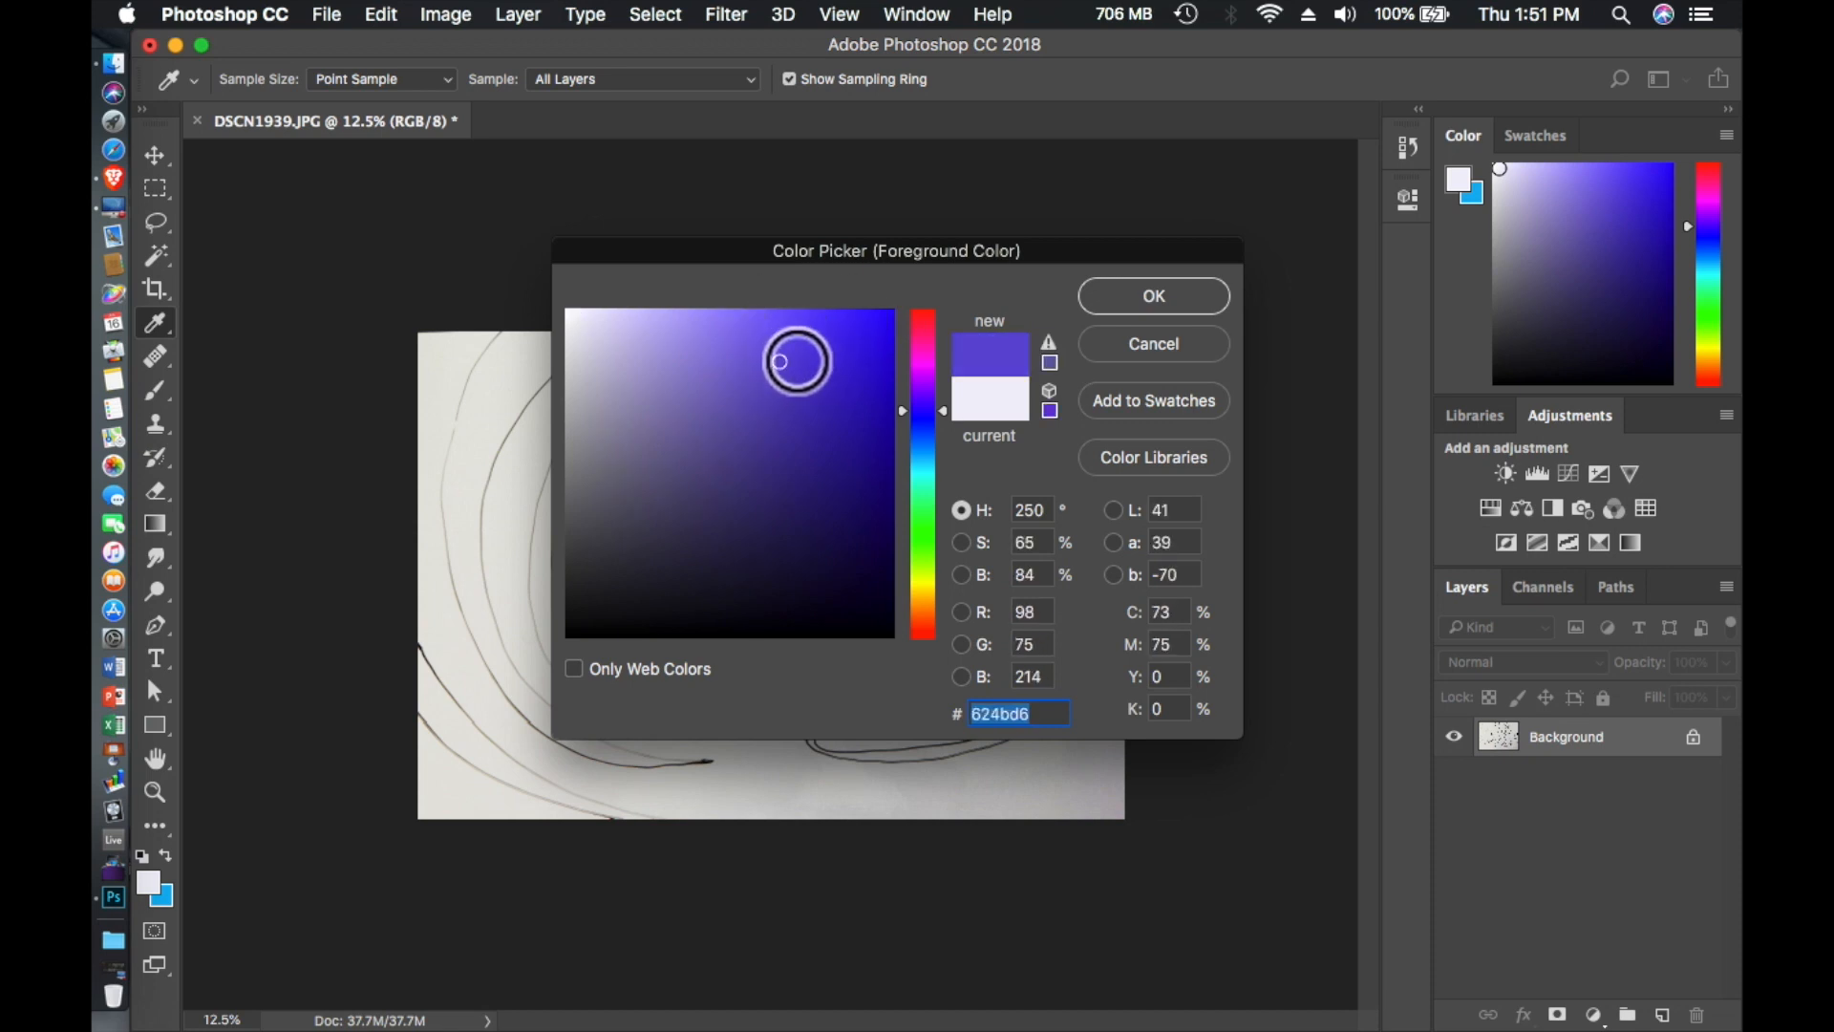
{"action": "mouse_move", "coordinate": [780, 362]}
{"action": "left_mouse_down"}
{"action": "mouse_move", "coordinate": [795, 322]}
{"action": "mouse_move", "coordinate": [770, 307]}
{"action": "mouse_move", "coordinate": [867, 438]}
{"action": "mouse_move", "coordinate": [851, 405]}
{"action": "mouse_move", "coordinate": [784, 397]}
{"action": "mouse_move", "coordinate": [798, 360]}
{"action": "mouse_move", "coordinate": [867, 324]}
{"action": "left_mouse_up"}
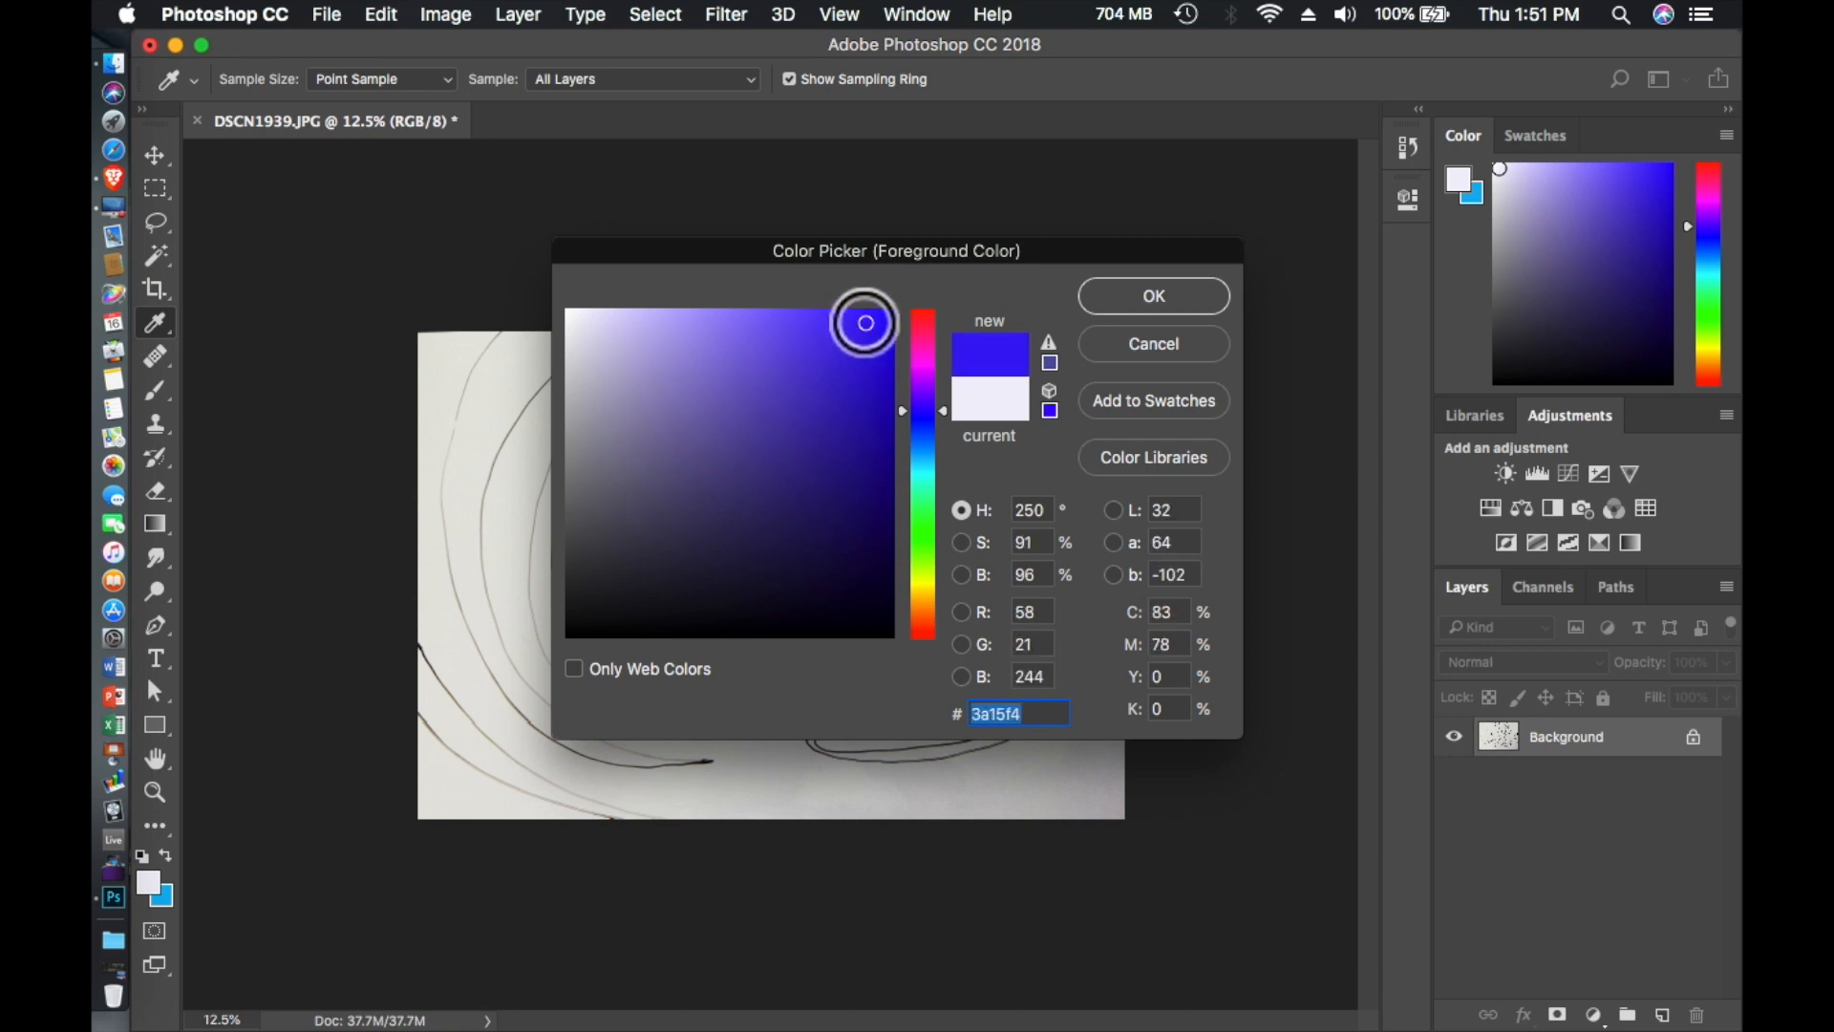
{"action": "left_click", "coordinate": [1161, 293]}
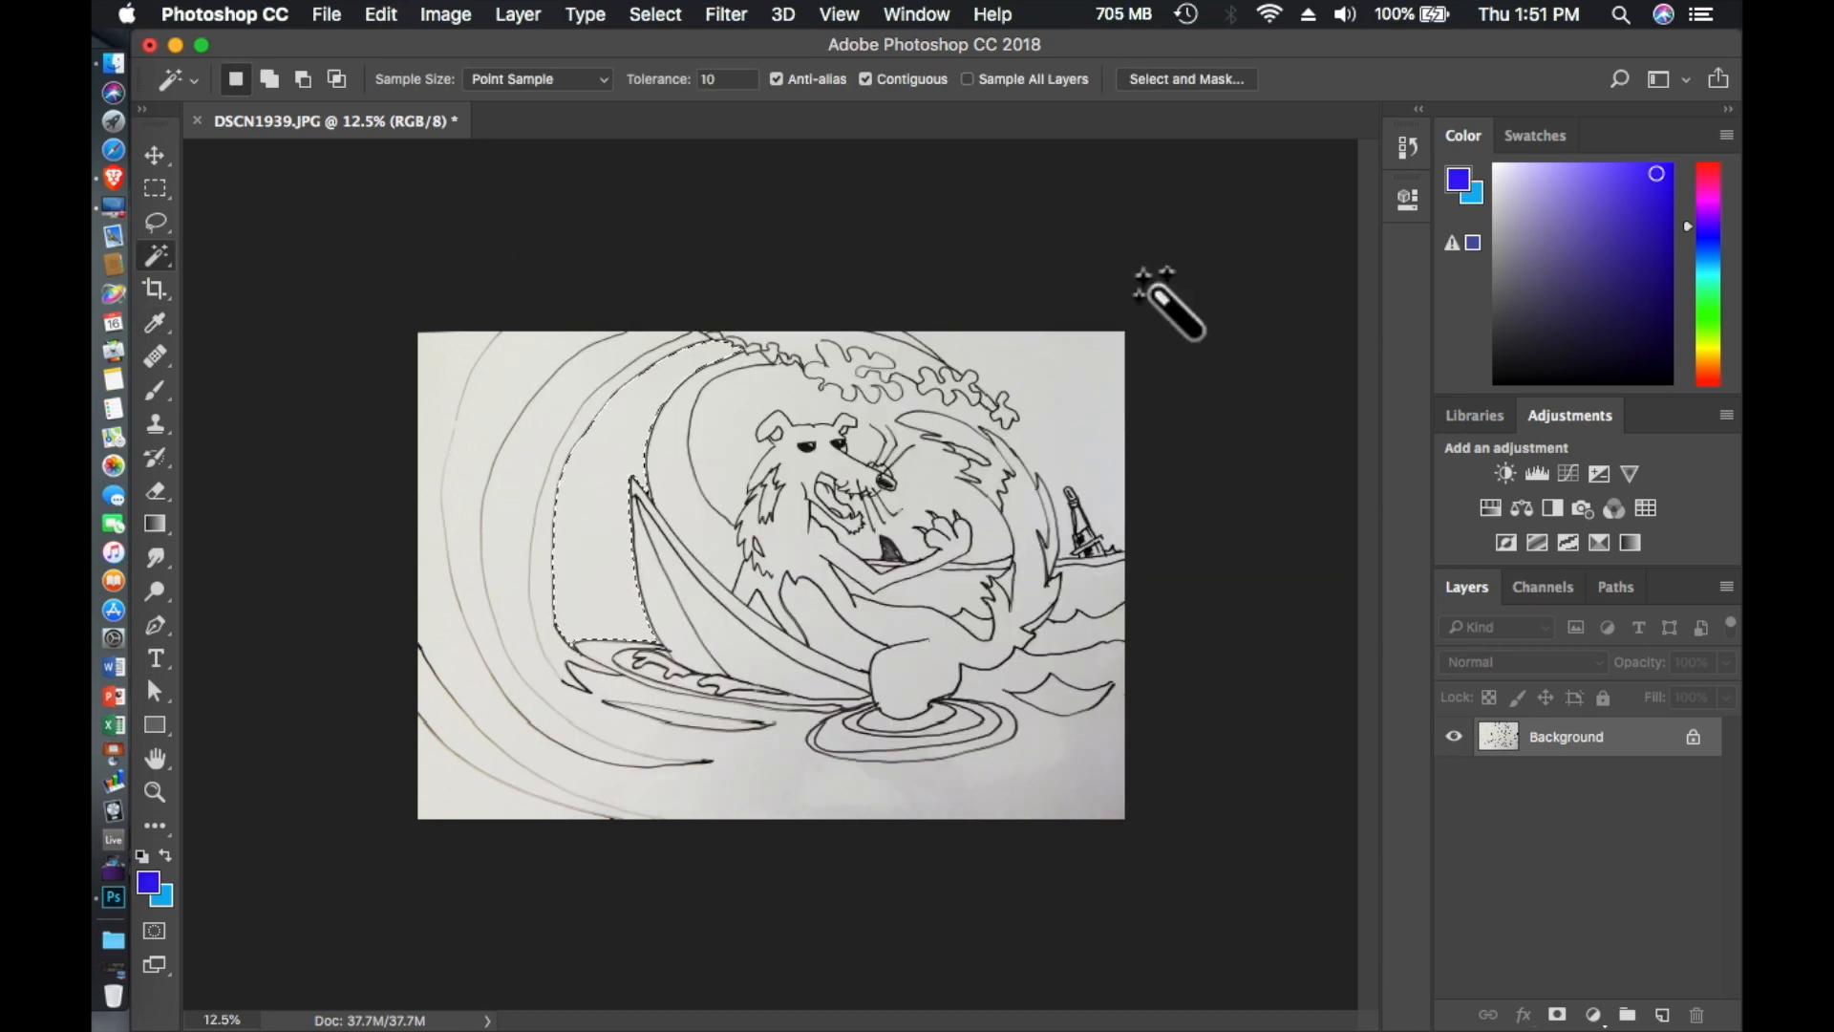
- Fill the selected wave band with the foreground color in Normal mode at 100% opacity
{"action": "left_click", "coordinate": [447, 15]}
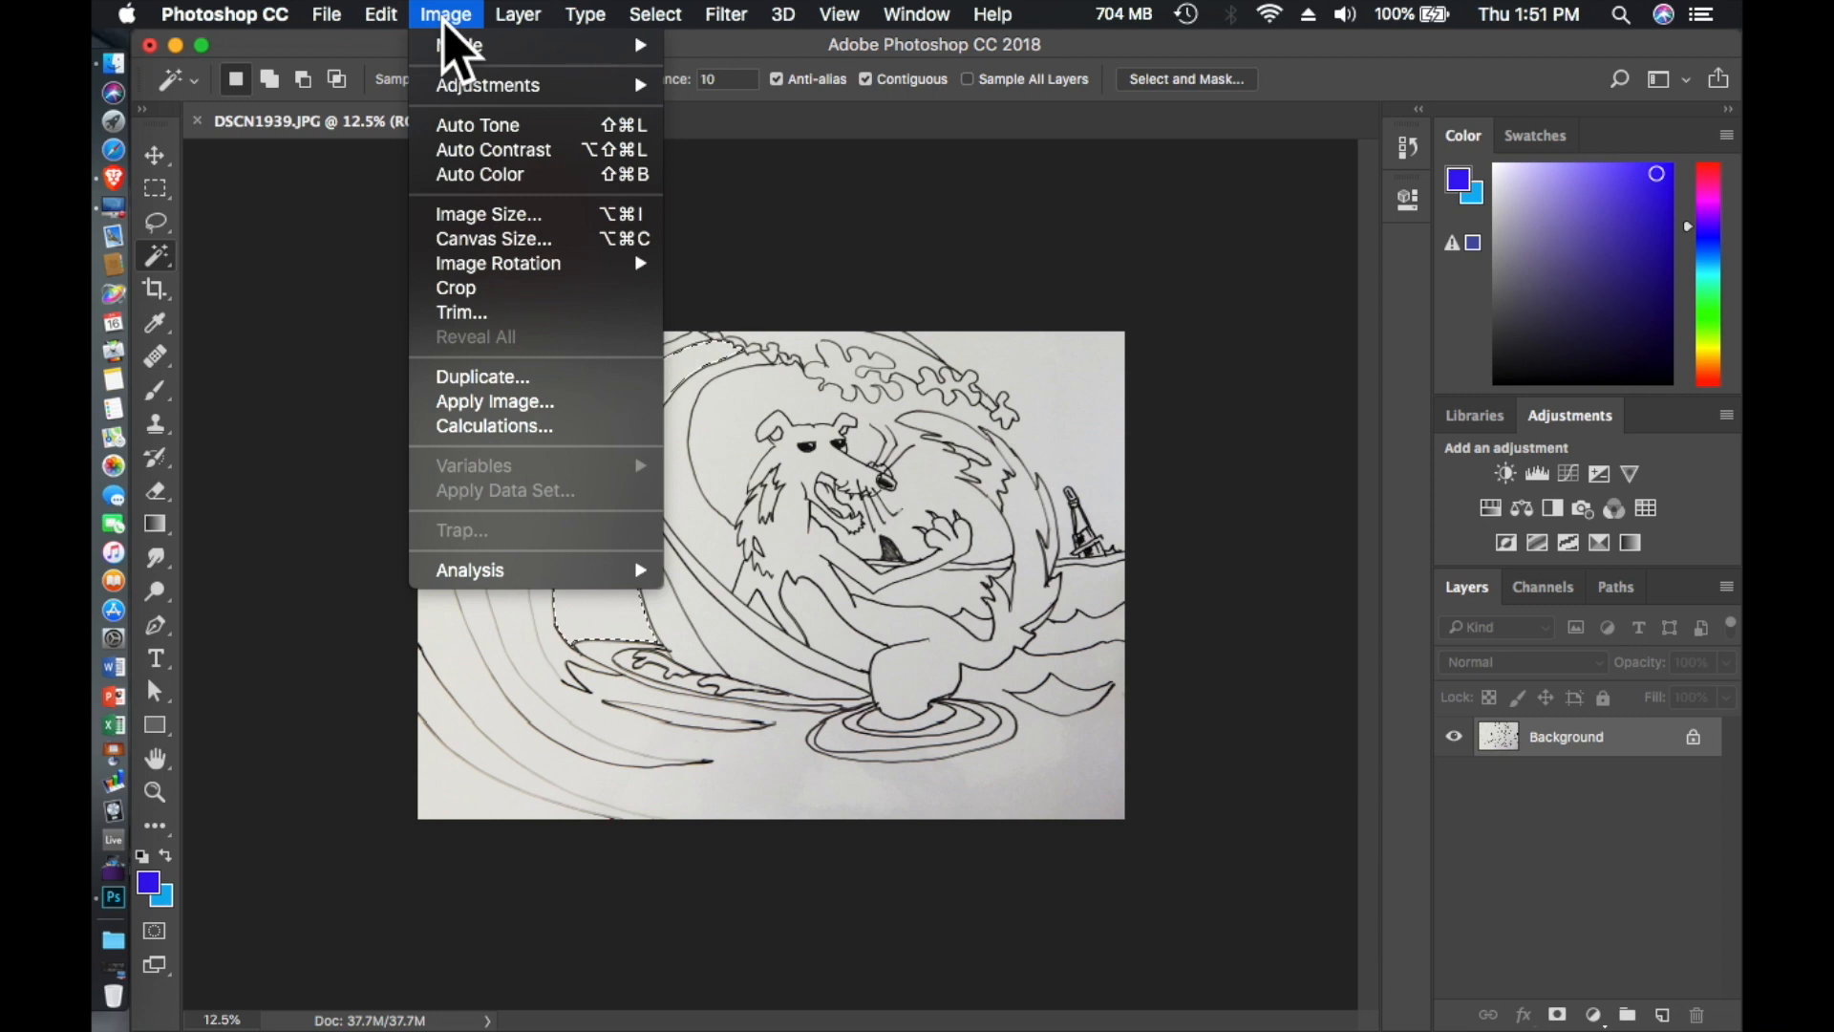
{"action": "mouse_move", "coordinate": [391, 28]}
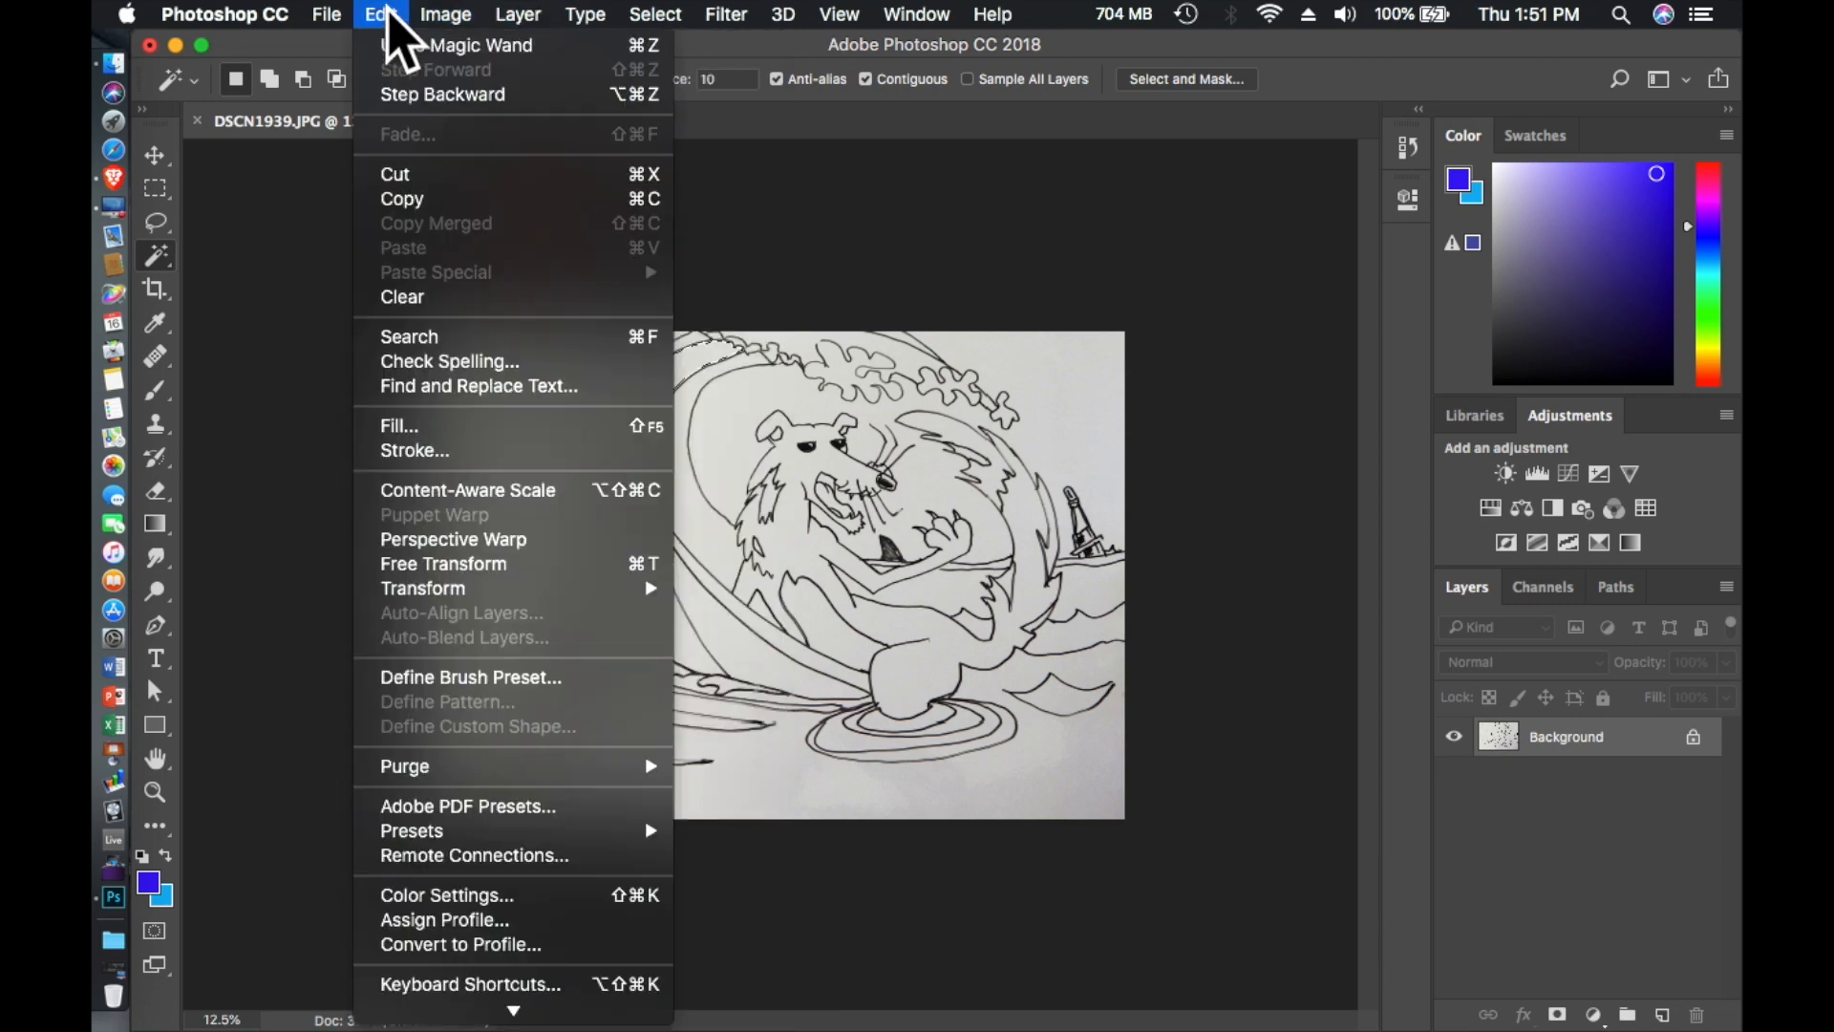
{"action": "left_click", "coordinate": [399, 426]}
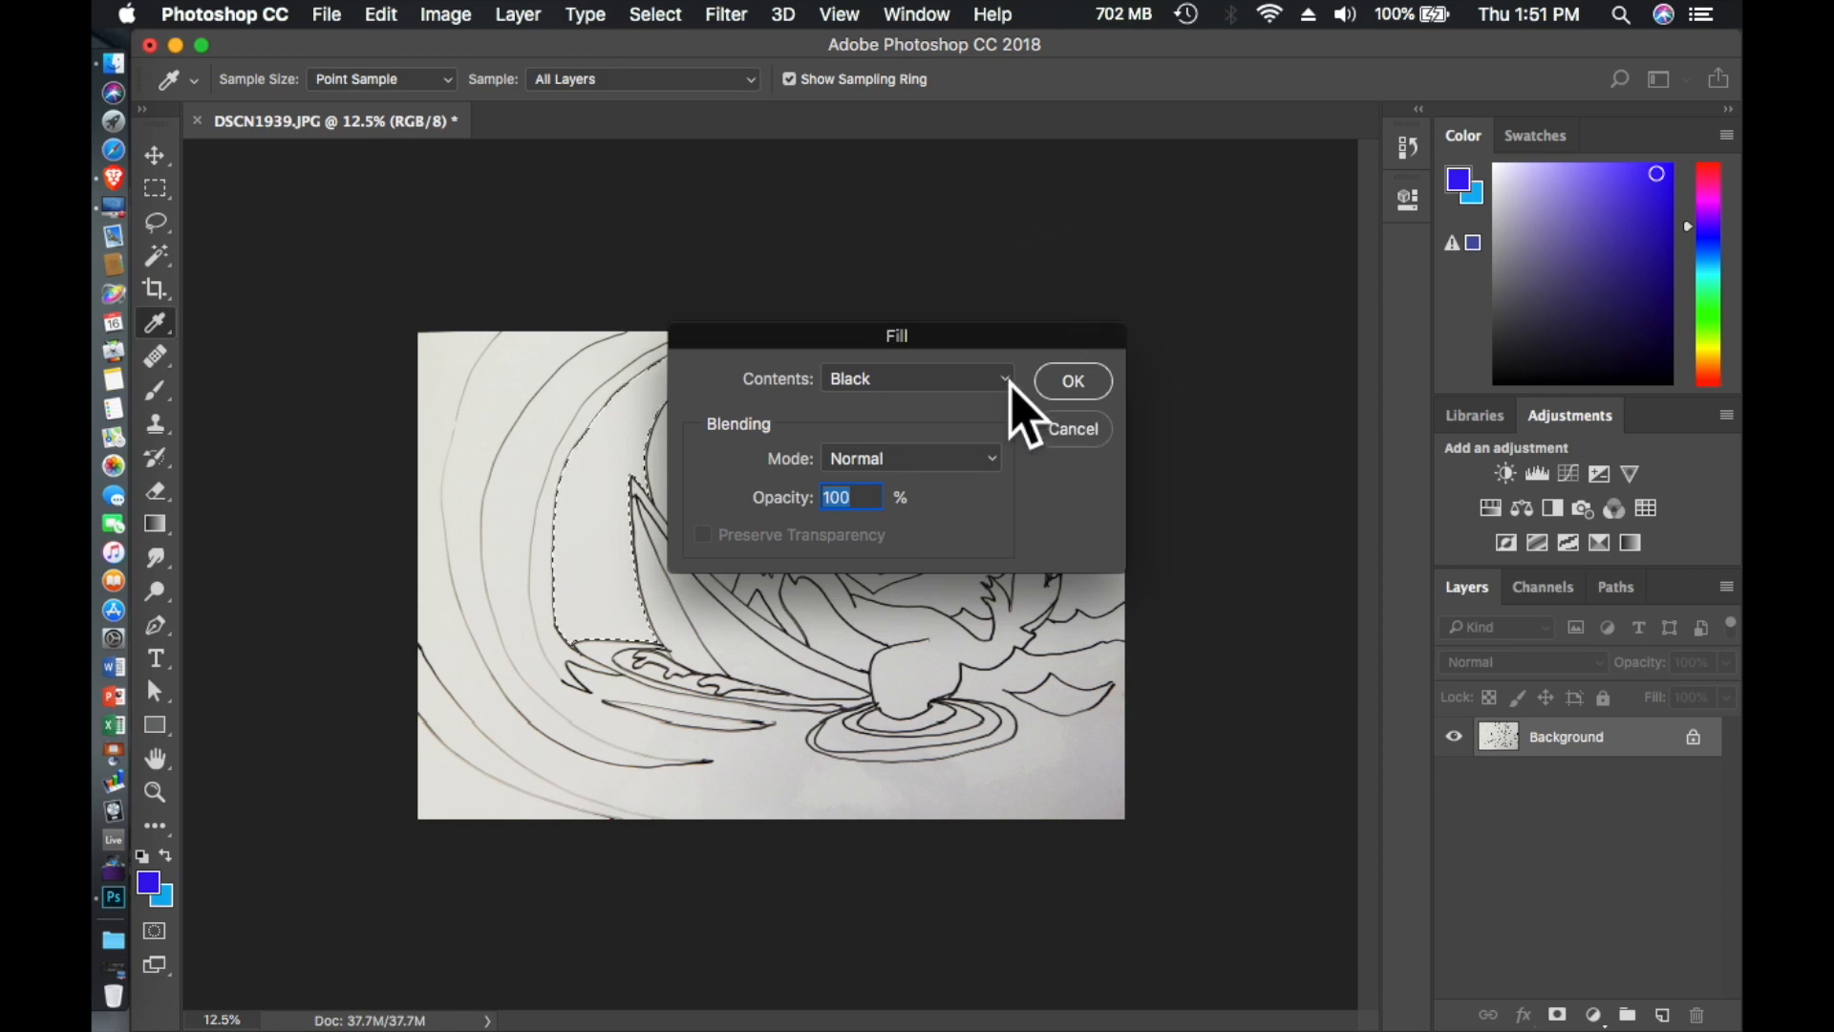
{"action": "left_click", "coordinate": [1010, 385]}
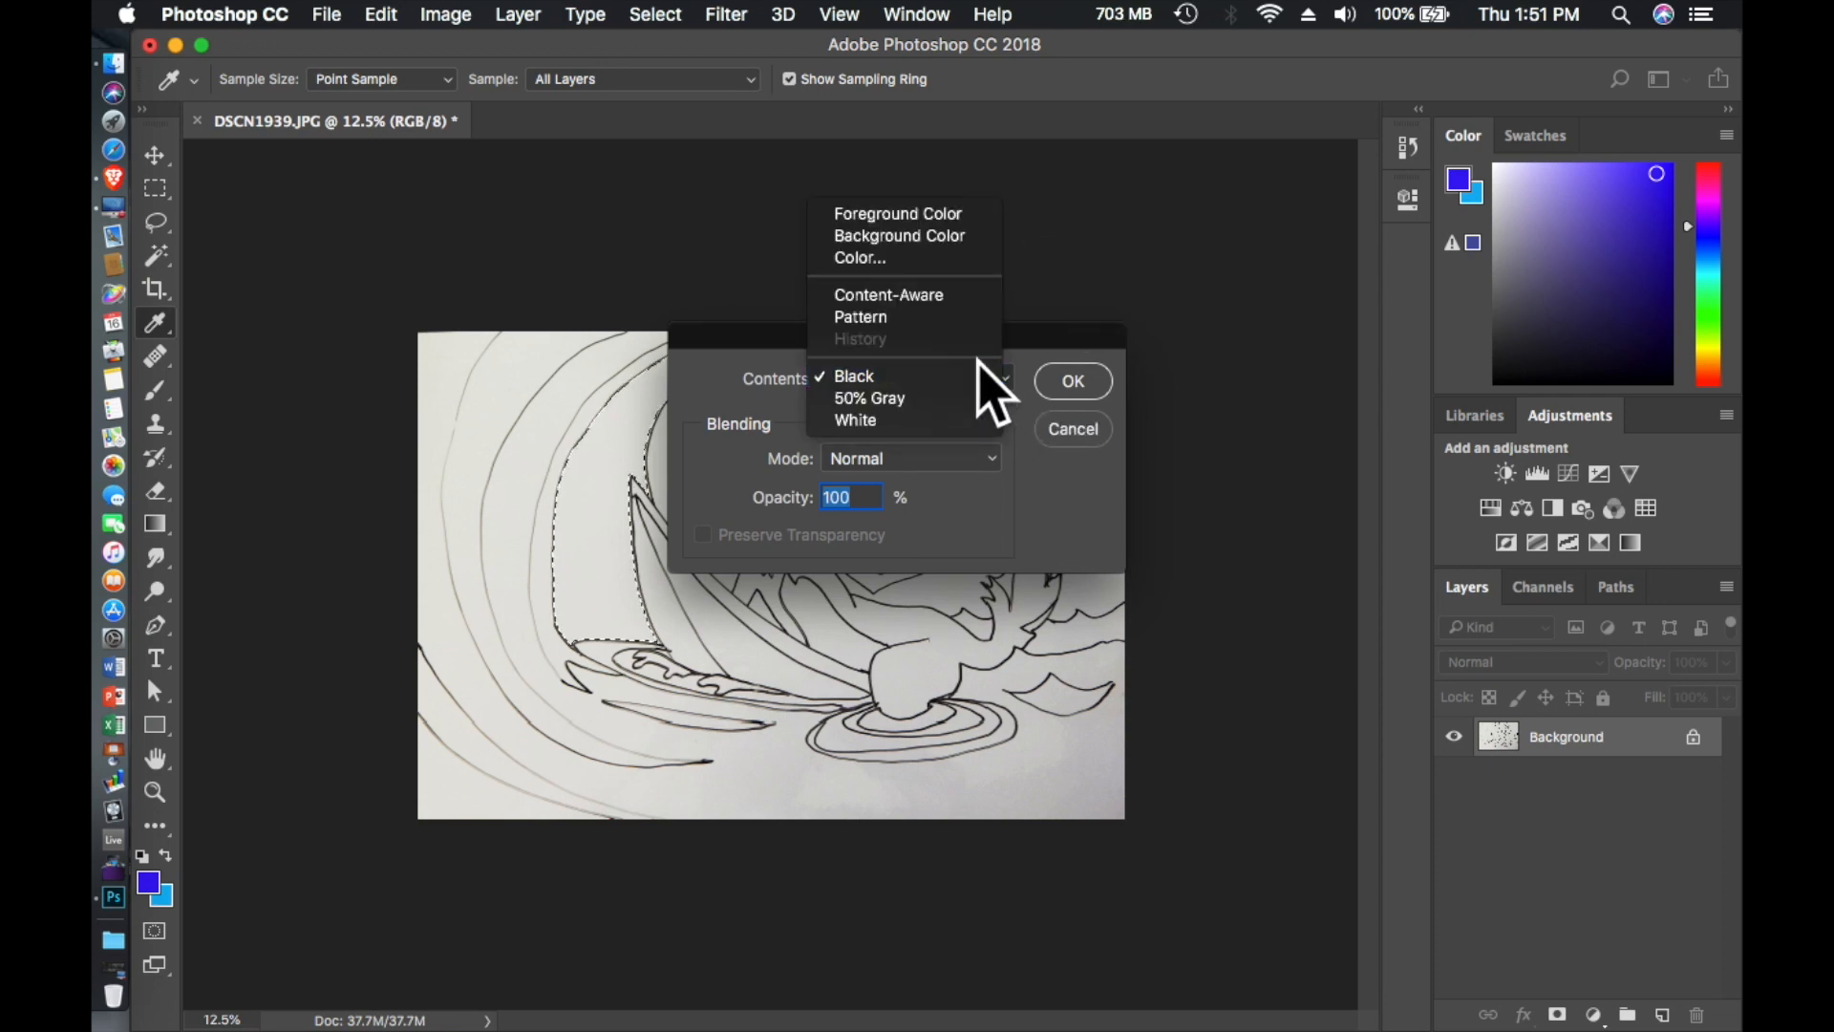
{"action": "left_click", "coordinate": [922, 213]}
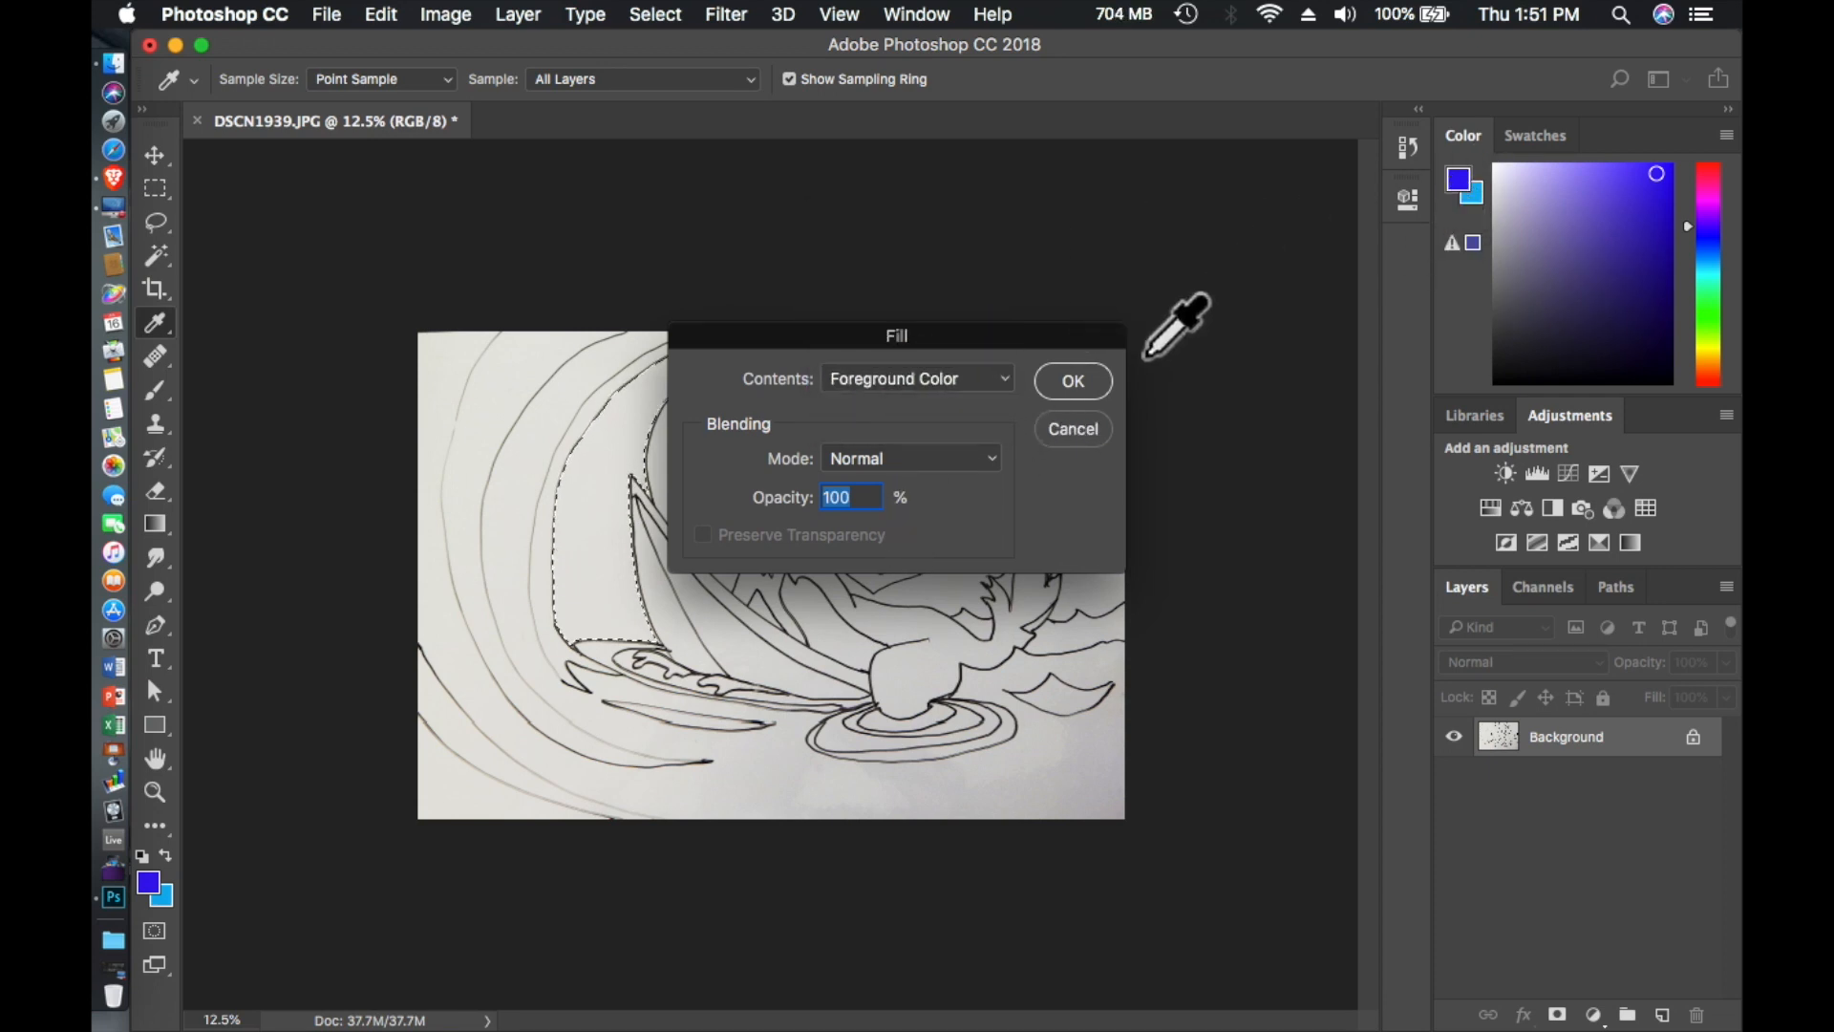
{"action": "left_click", "coordinate": [1087, 384]}
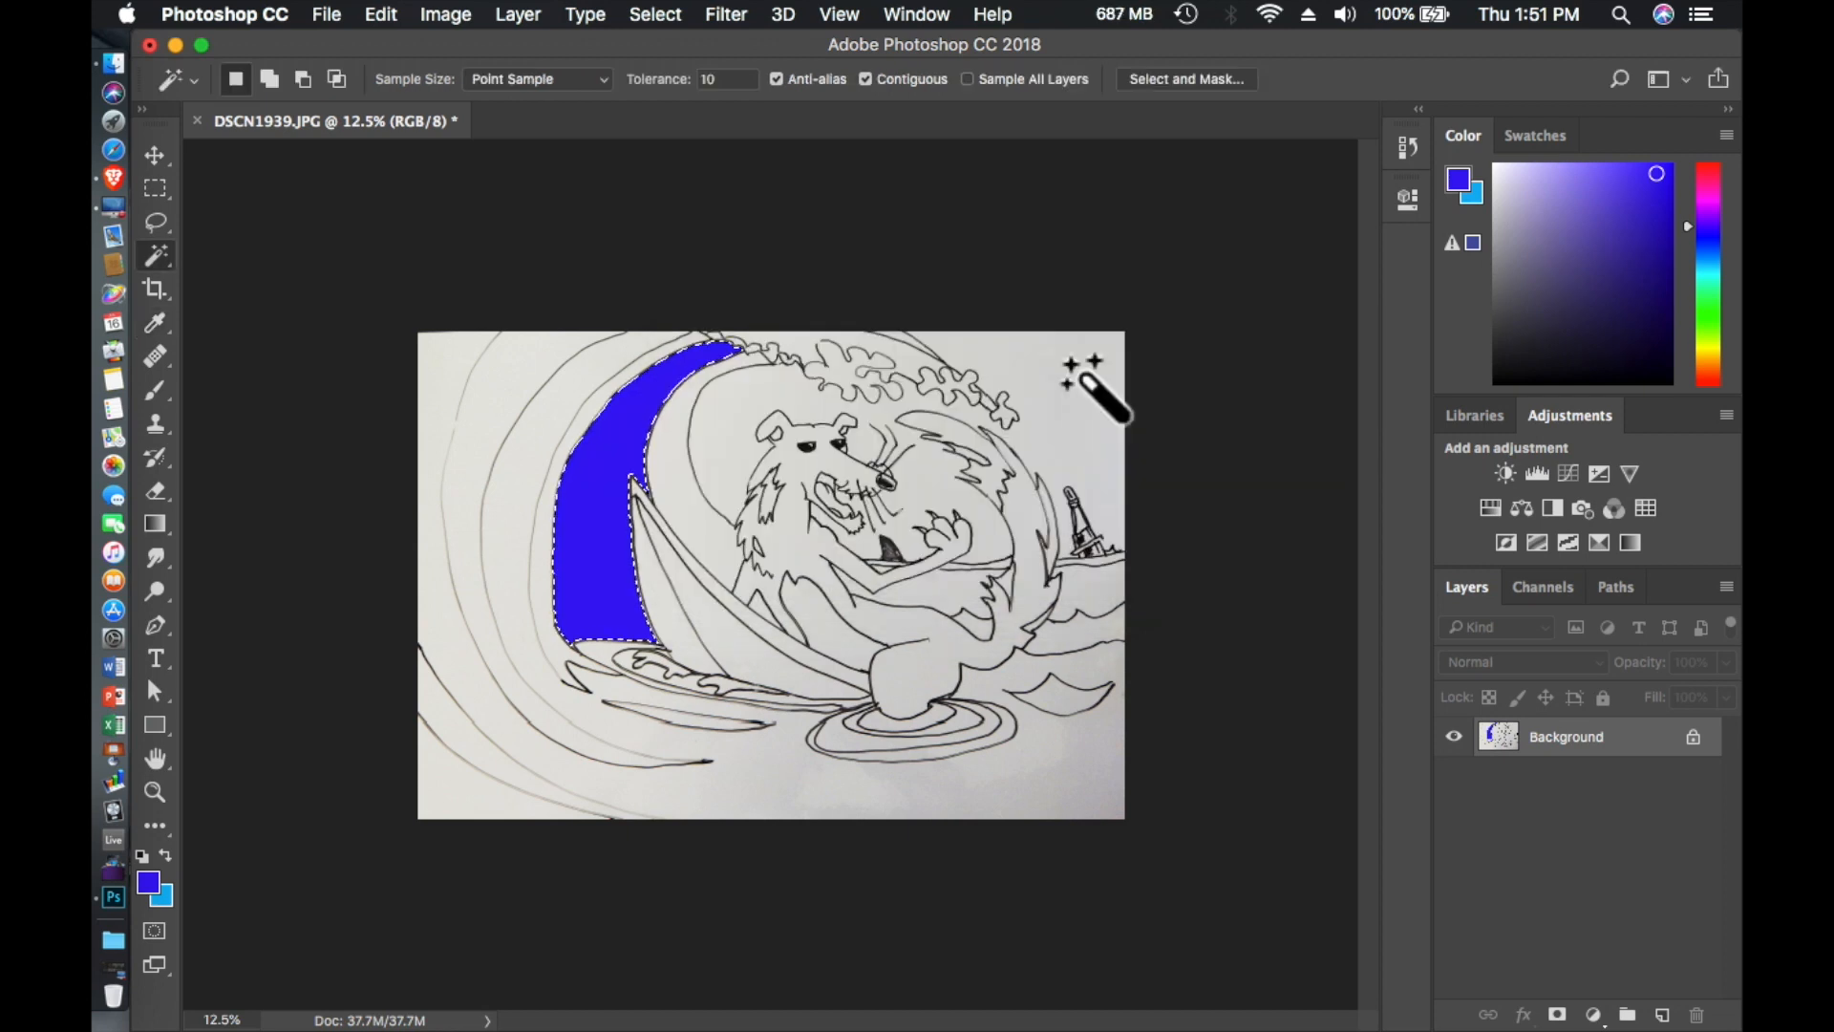
- Try selecting the outer wave area with the Magic Wand and inspect where the selection's boundaries run
{"action": "left_click", "coordinate": [494, 428]}
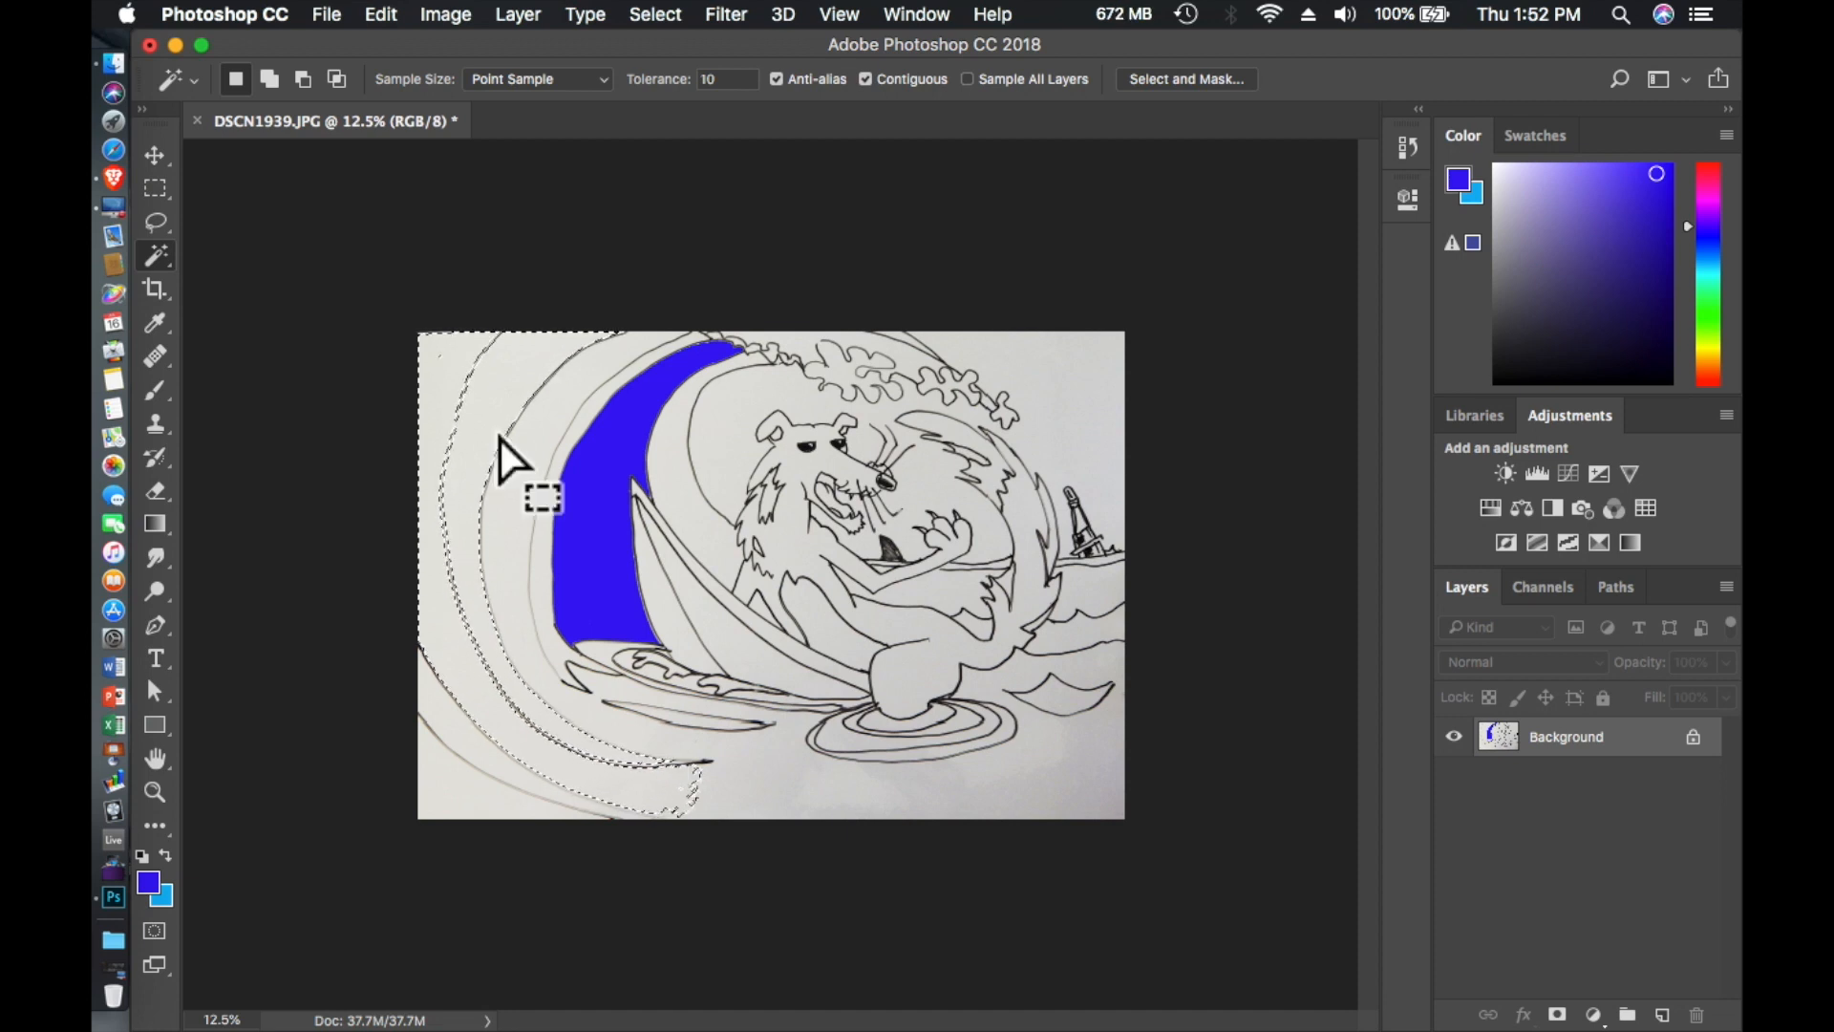
{"action": "key", "text": "super+d"}
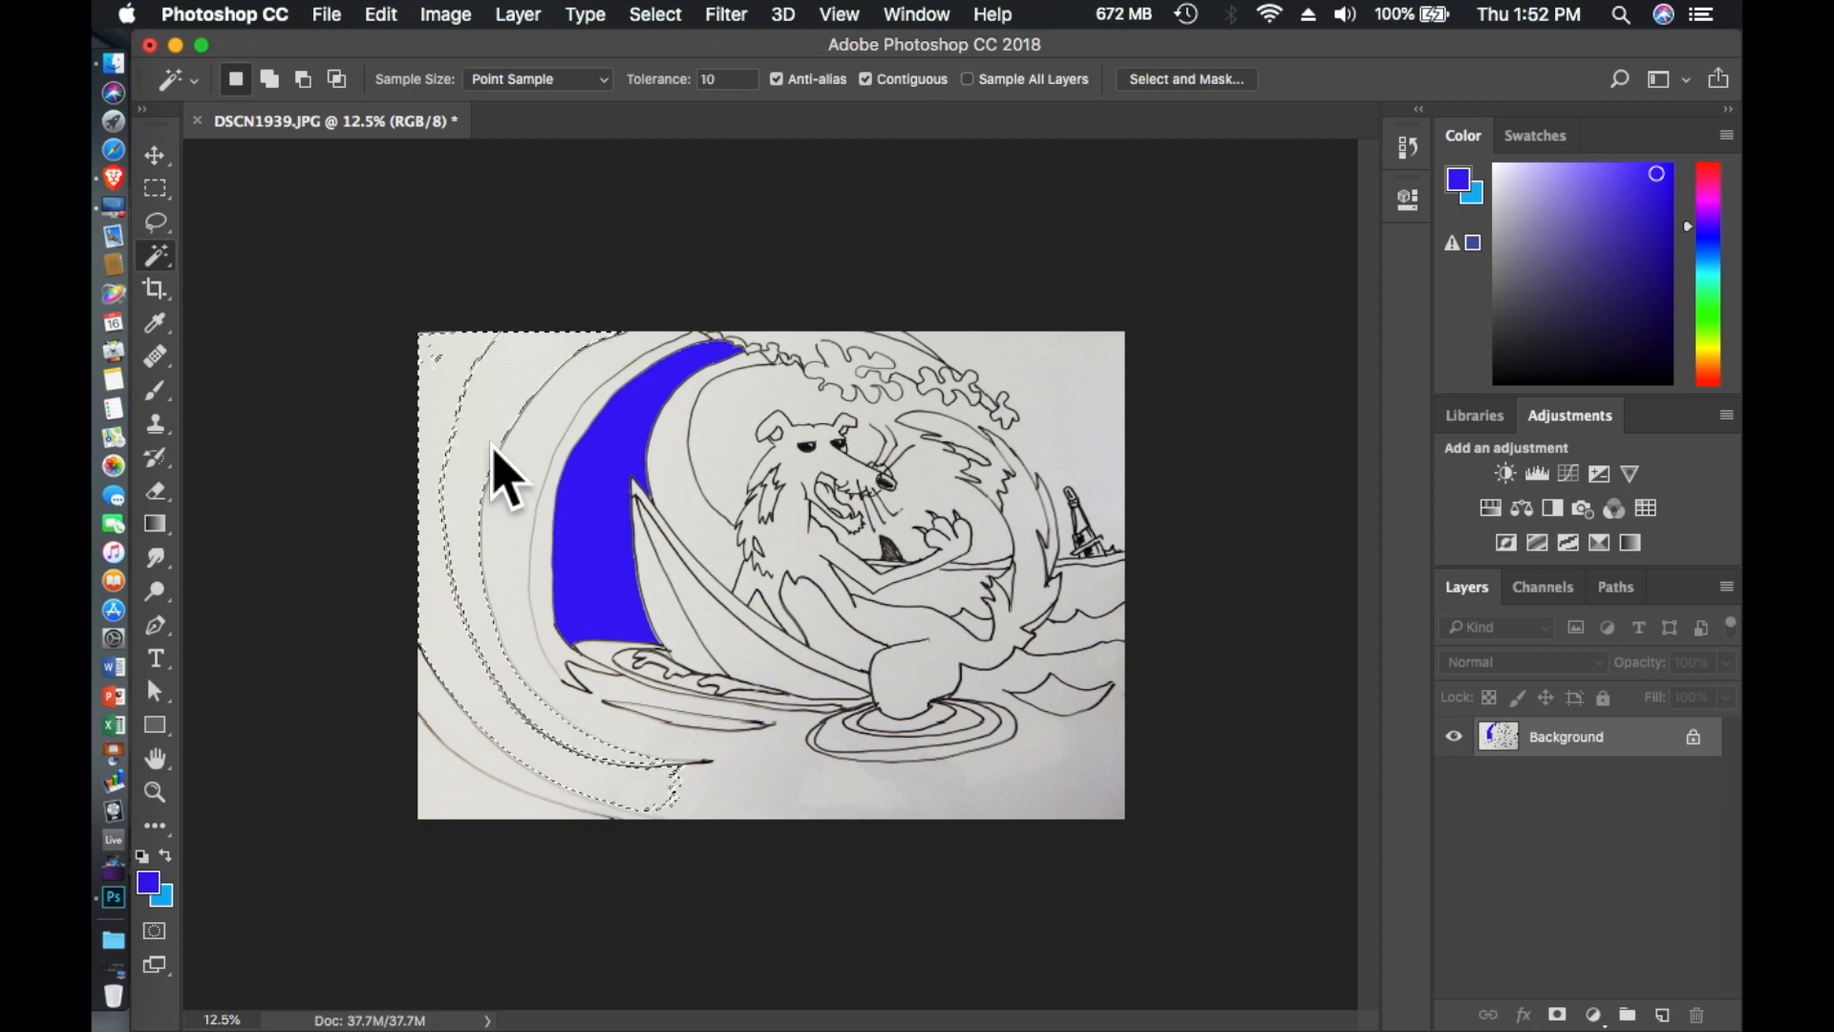
{"action": "key", "text": "super+plus"}
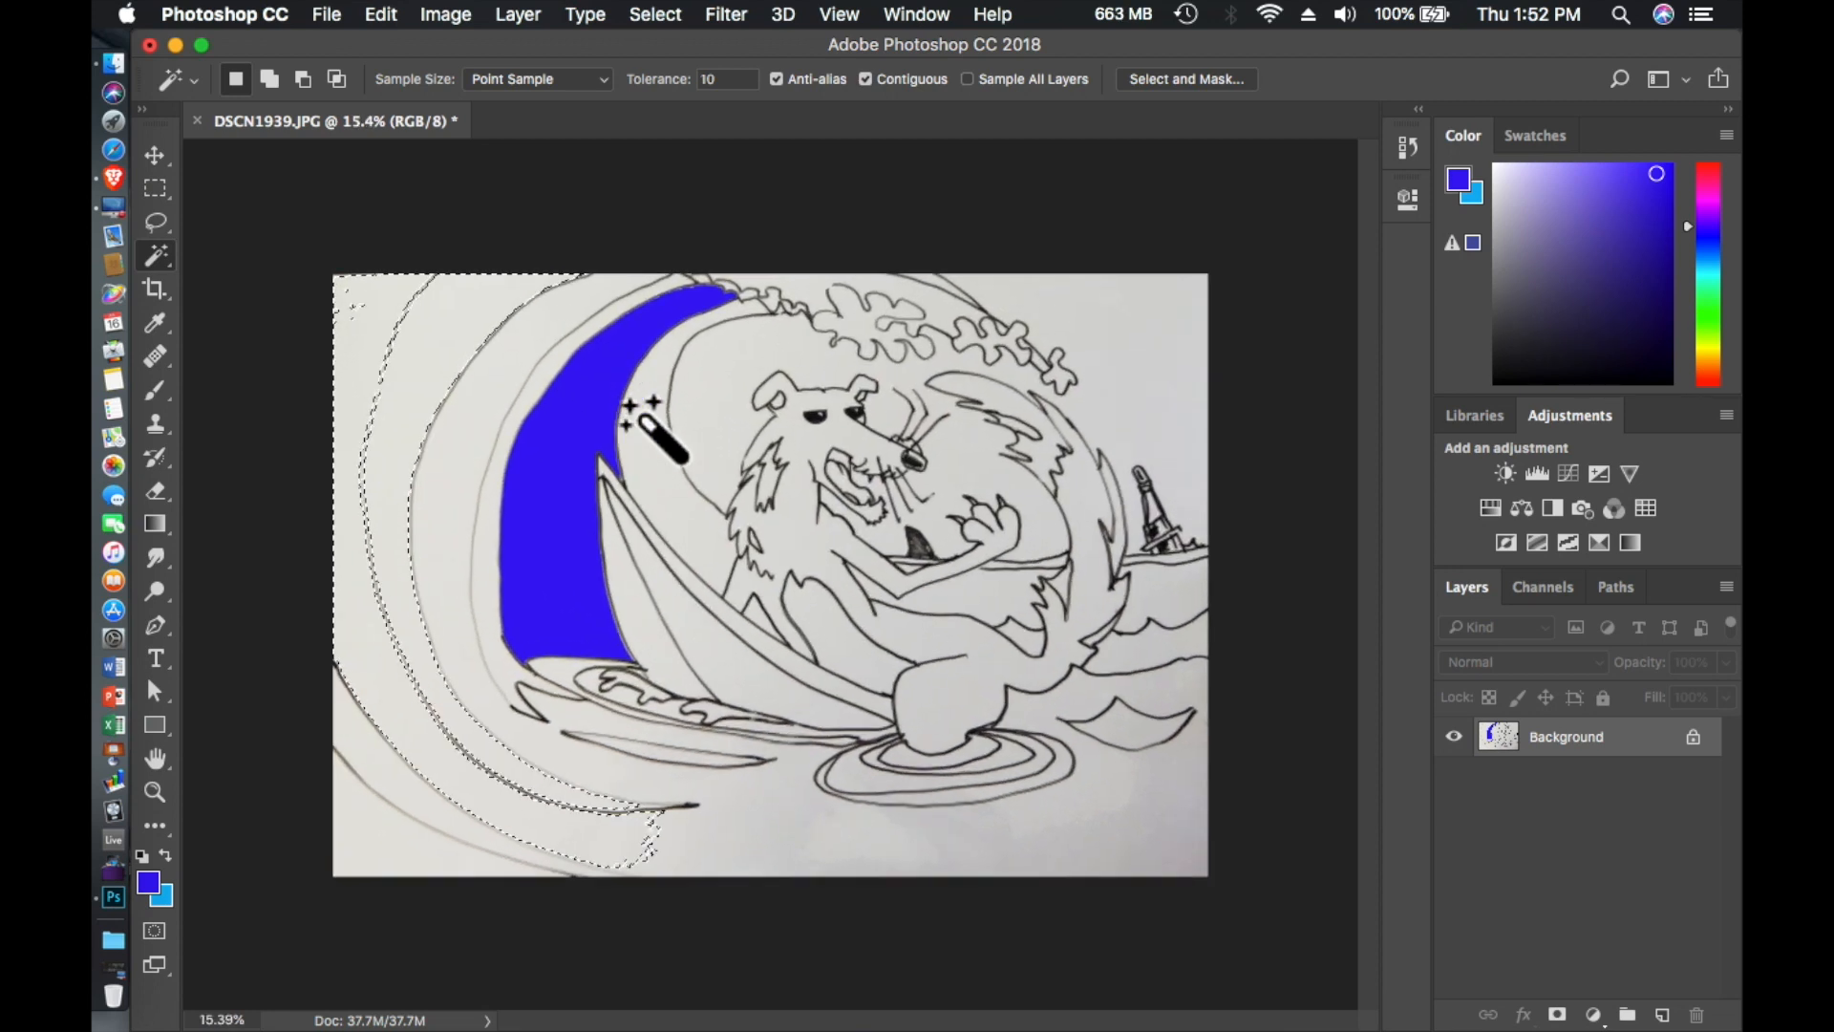
{"action": "scroll", "coordinate": [645, 420], "scroll_direction": "up", "scroll_amount": 3}
{"action": "scroll", "coordinate": [645, 420], "scroll_direction": "left", "scroll_amount": 10}
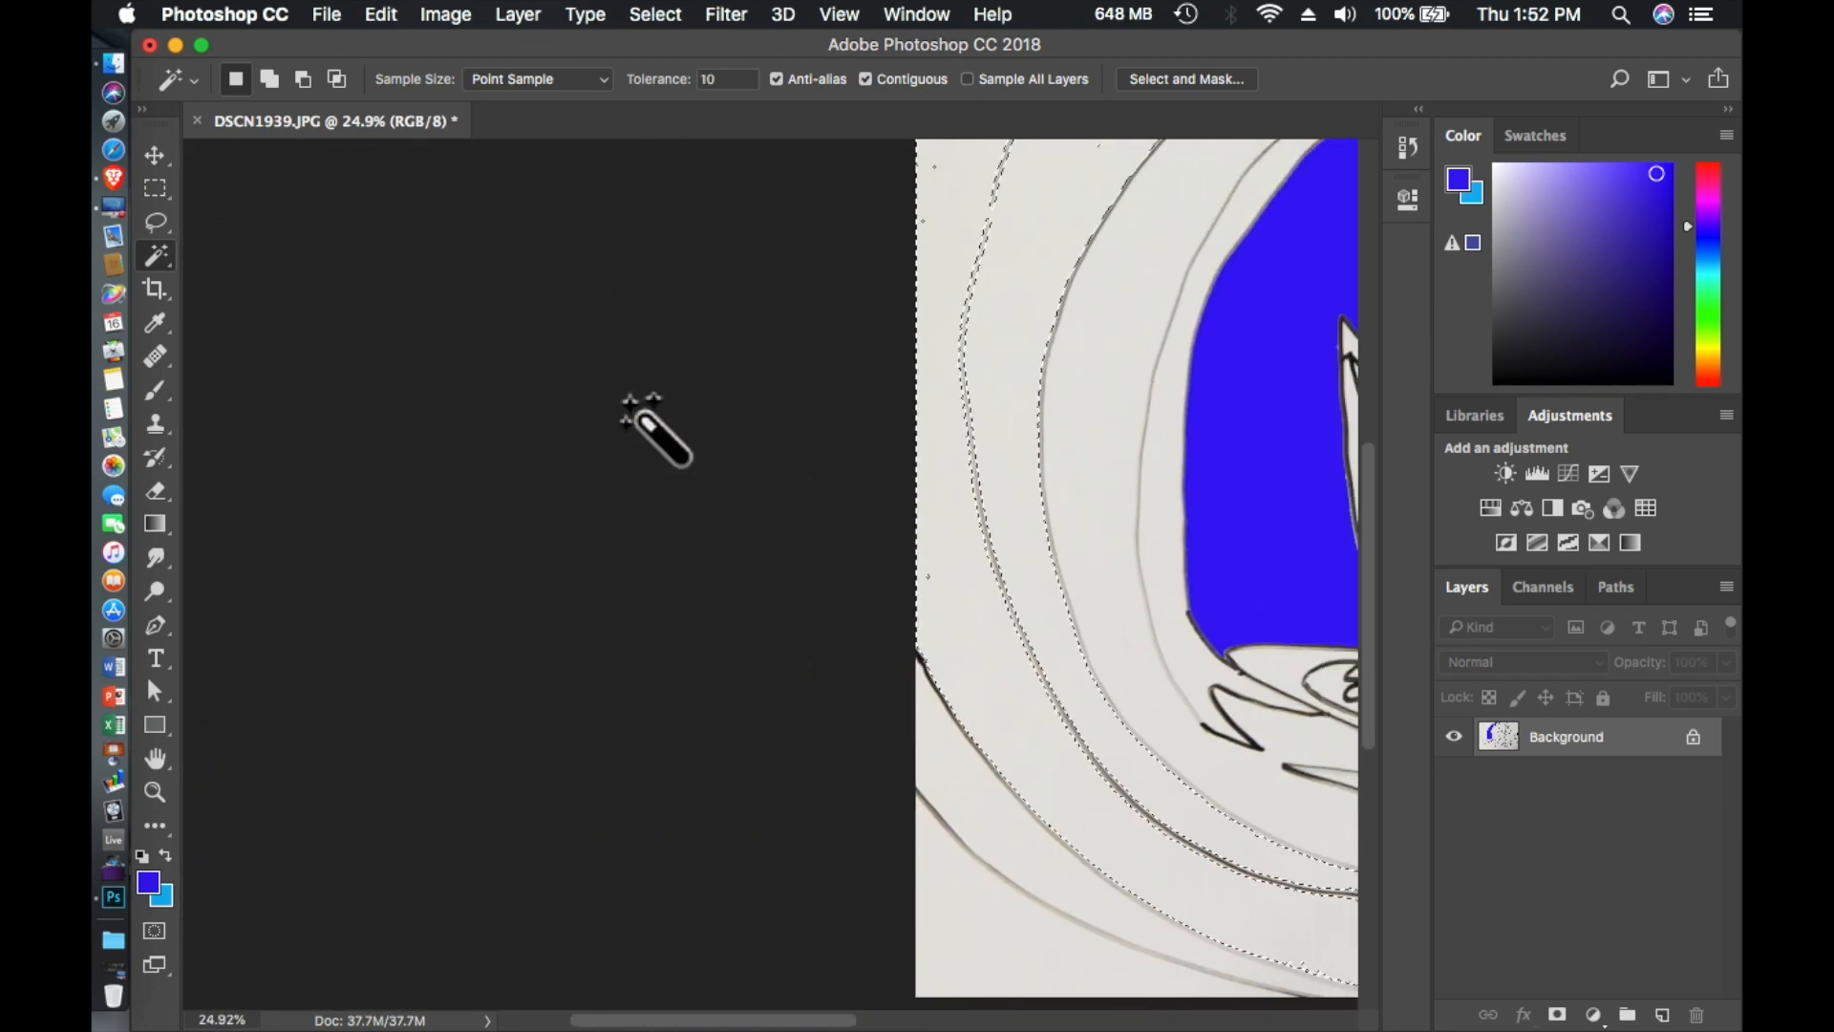
{"action": "scroll", "coordinate": [645, 420], "scroll_direction": "right", "scroll_amount": 5}
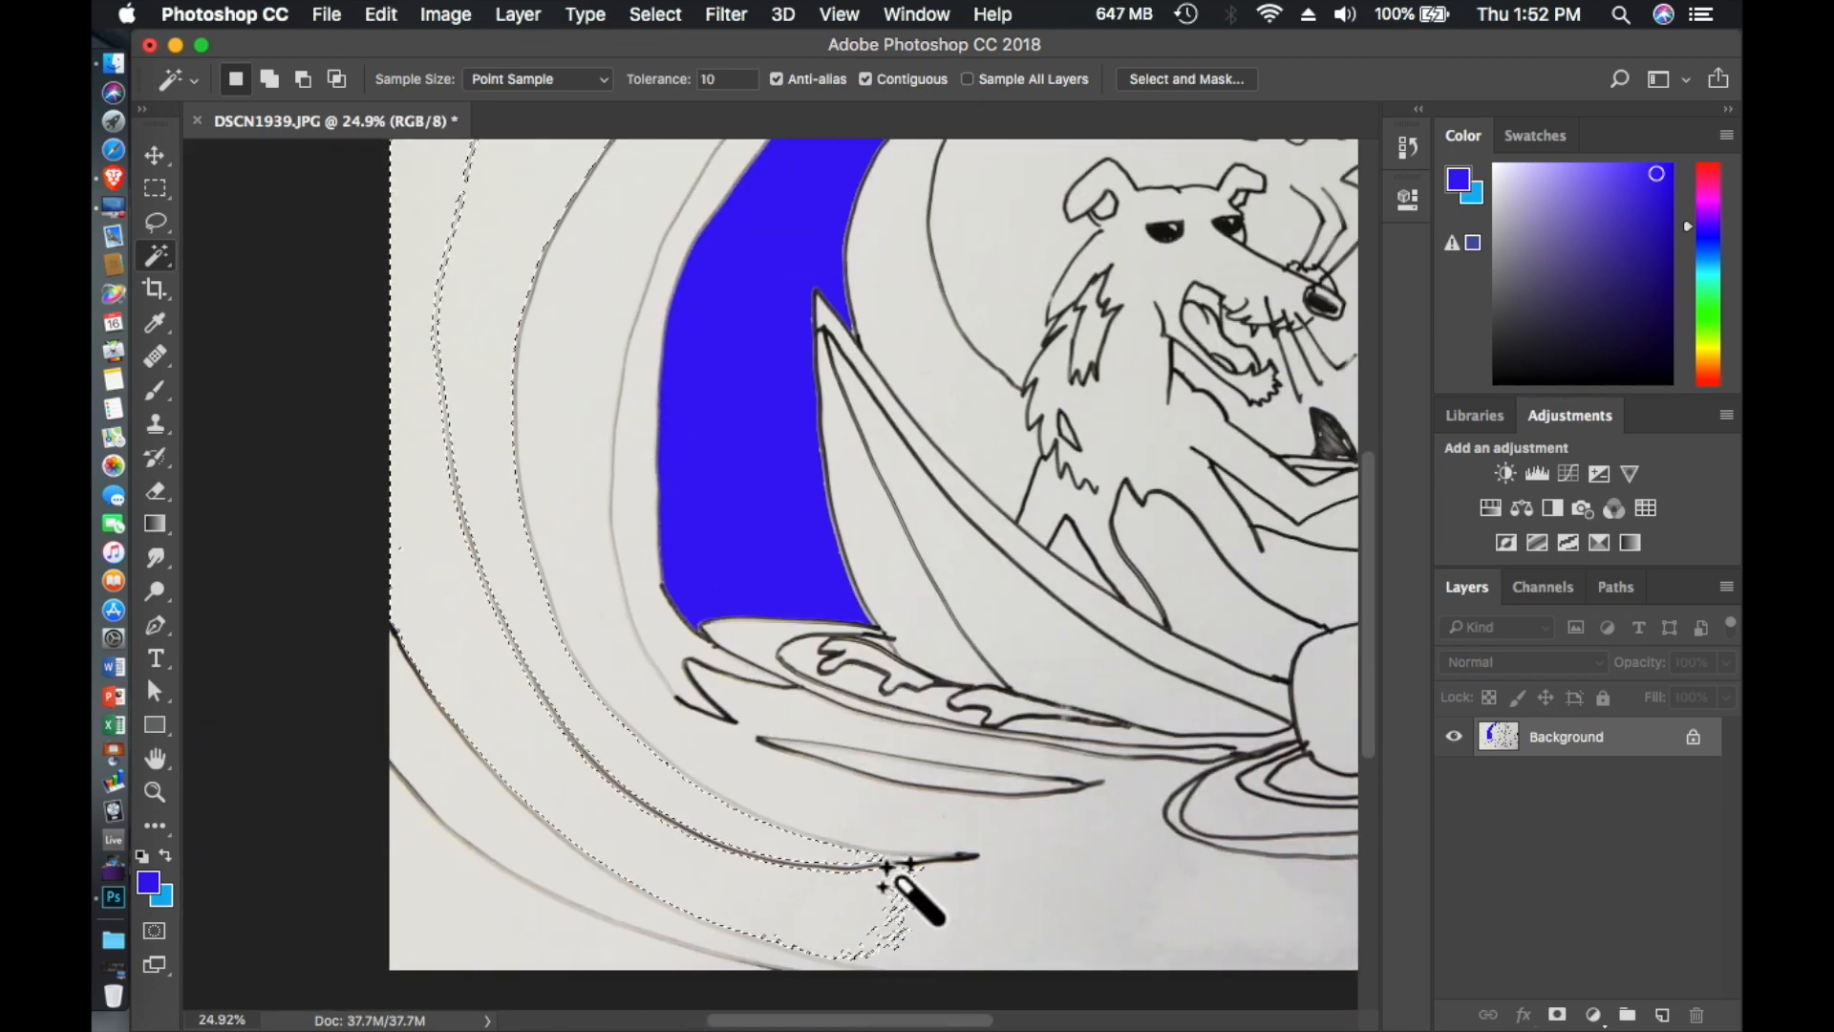
{"action": "scroll", "coordinate": [532, 512], "scroll_direction": "up", "scroll_amount": 10}
{"action": "scroll", "coordinate": [532, 512], "scroll_direction": "down", "scroll_amount": 3}
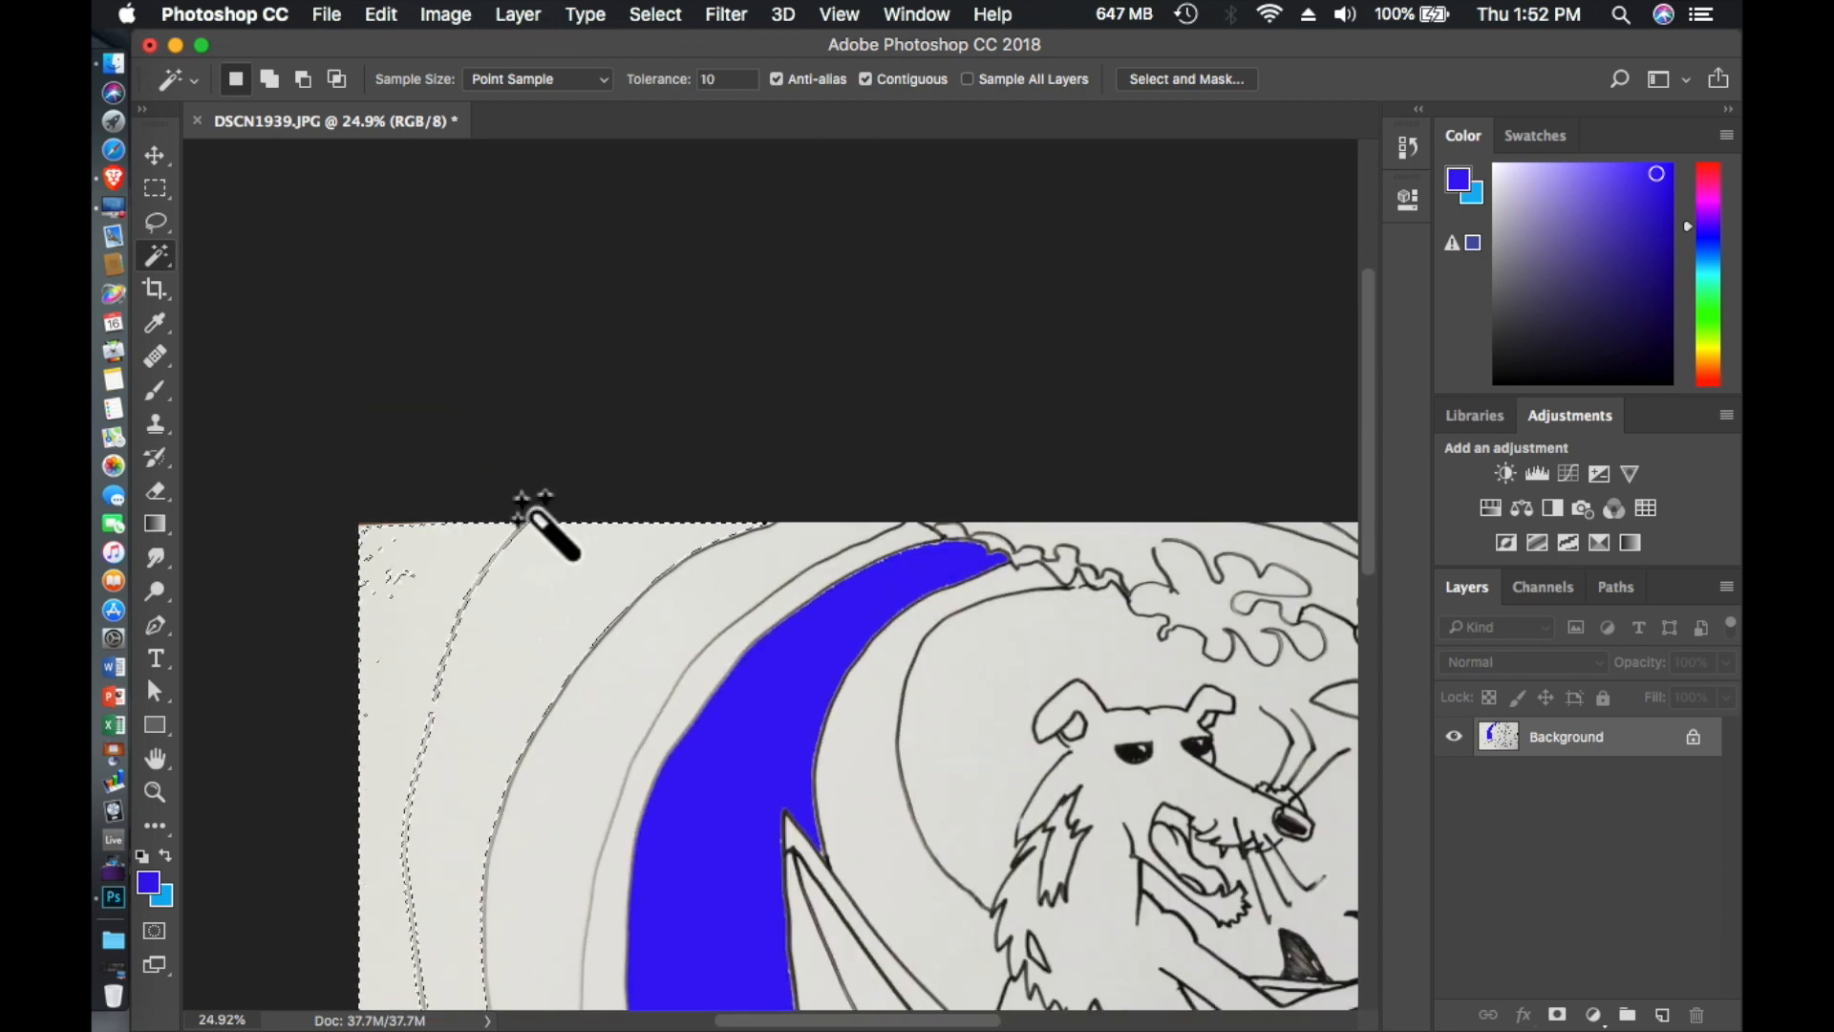
{"action": "scroll", "coordinate": [541, 440], "scroll_direction": "down", "scroll_amount": 8}
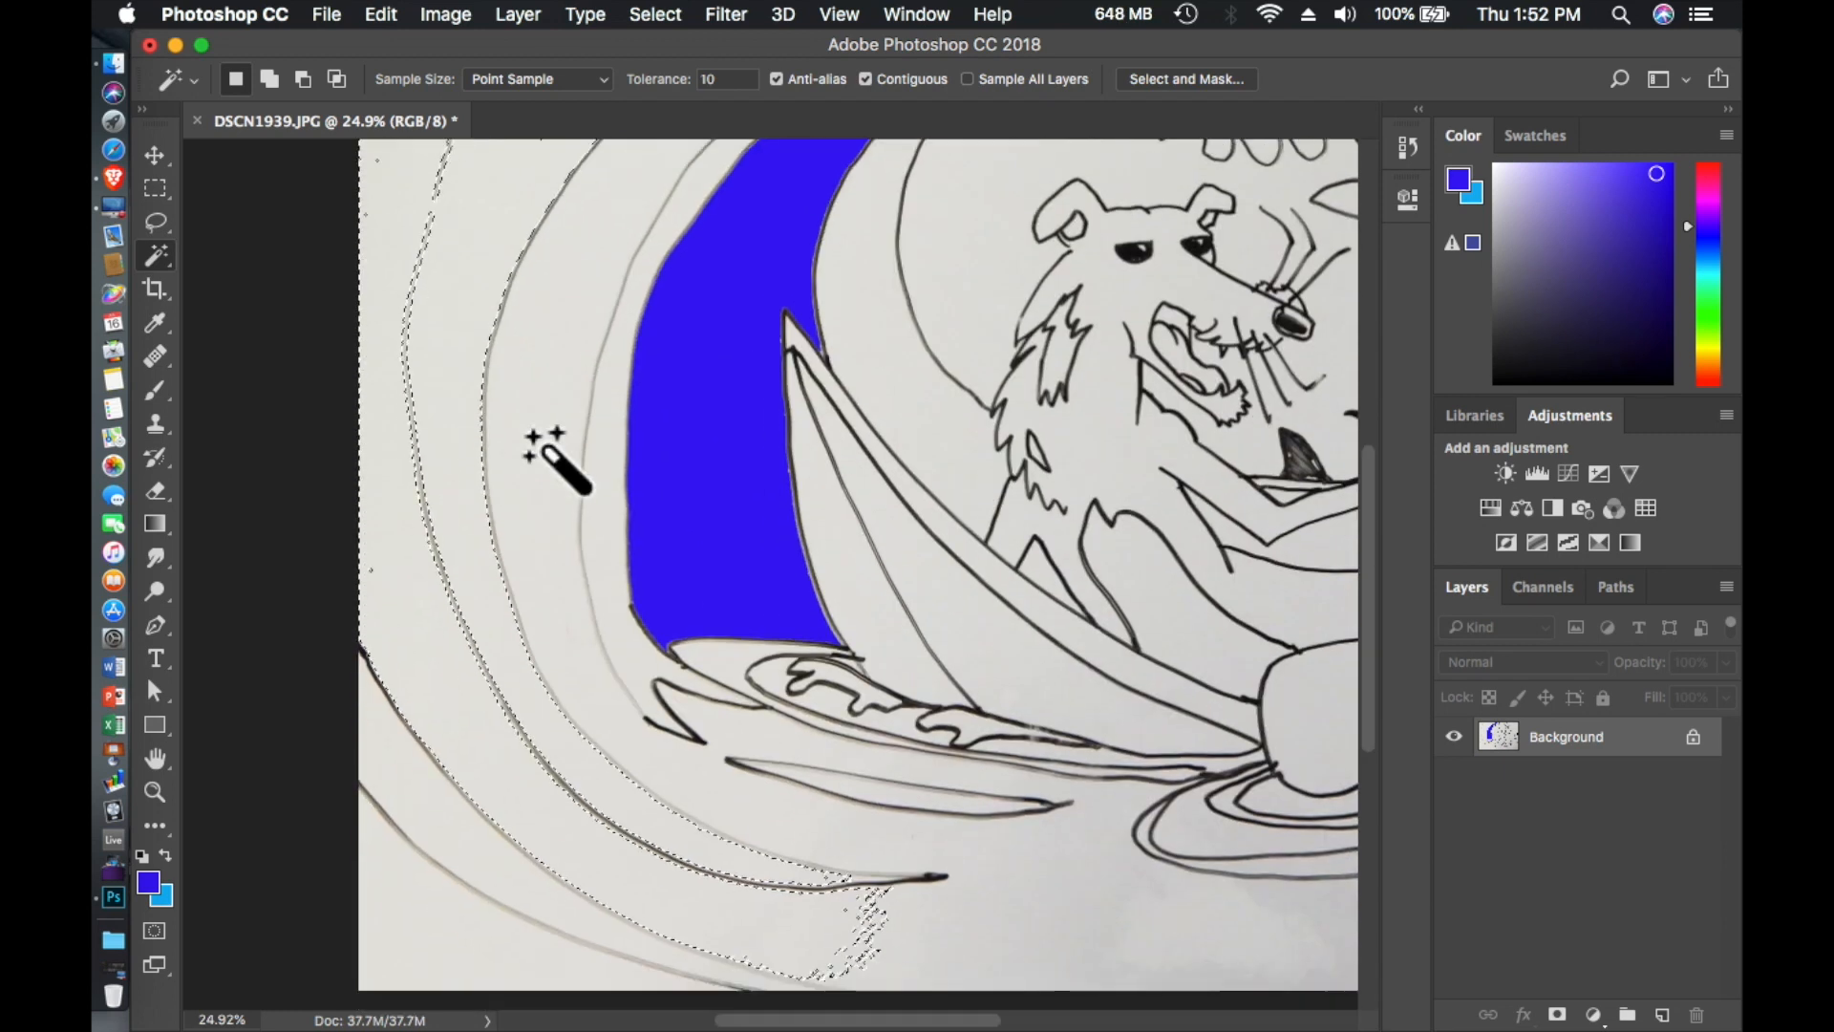
{"action": "scroll", "coordinate": [530, 435], "scroll_direction": "up", "scroll_amount": 3}
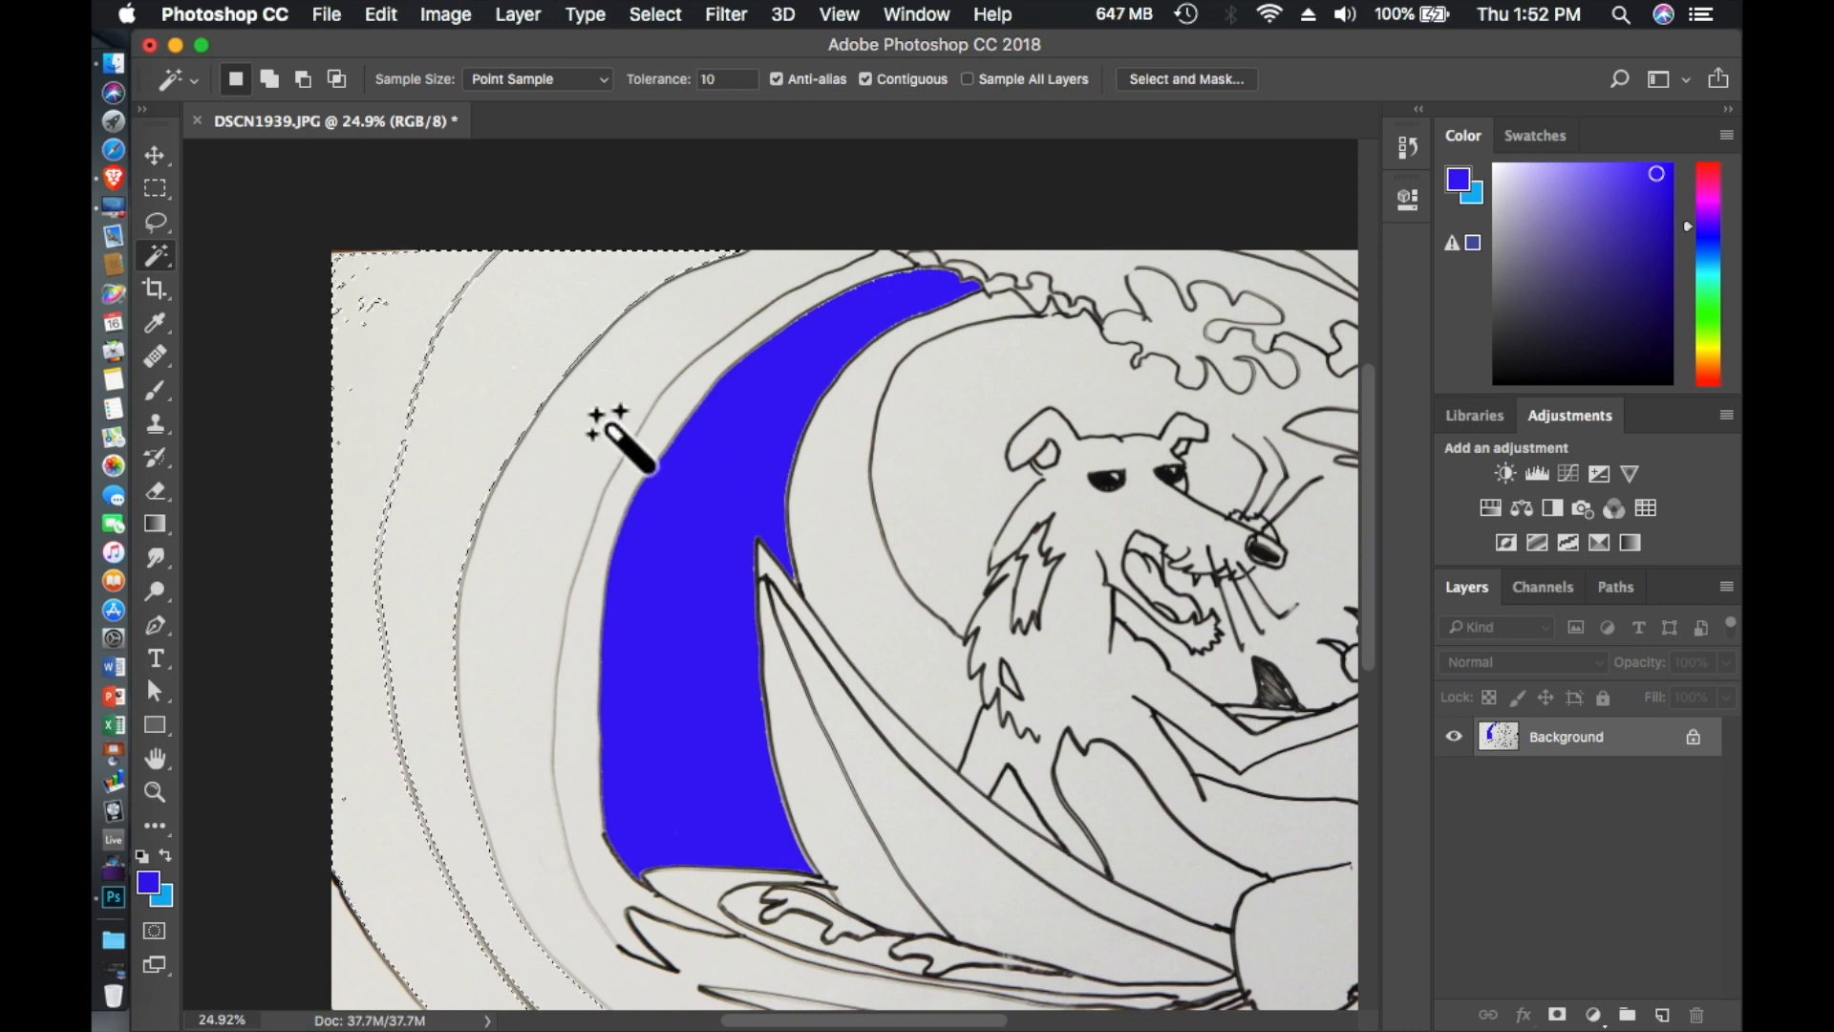
- Select the wave band one line outward from the blue one and fill it with the foreground color at 100% opacity
{"action": "left_click", "coordinate": [595, 418]}
{"action": "scroll", "coordinate": [617, 432], "scroll_direction": "down", "scroll_amount": 5}
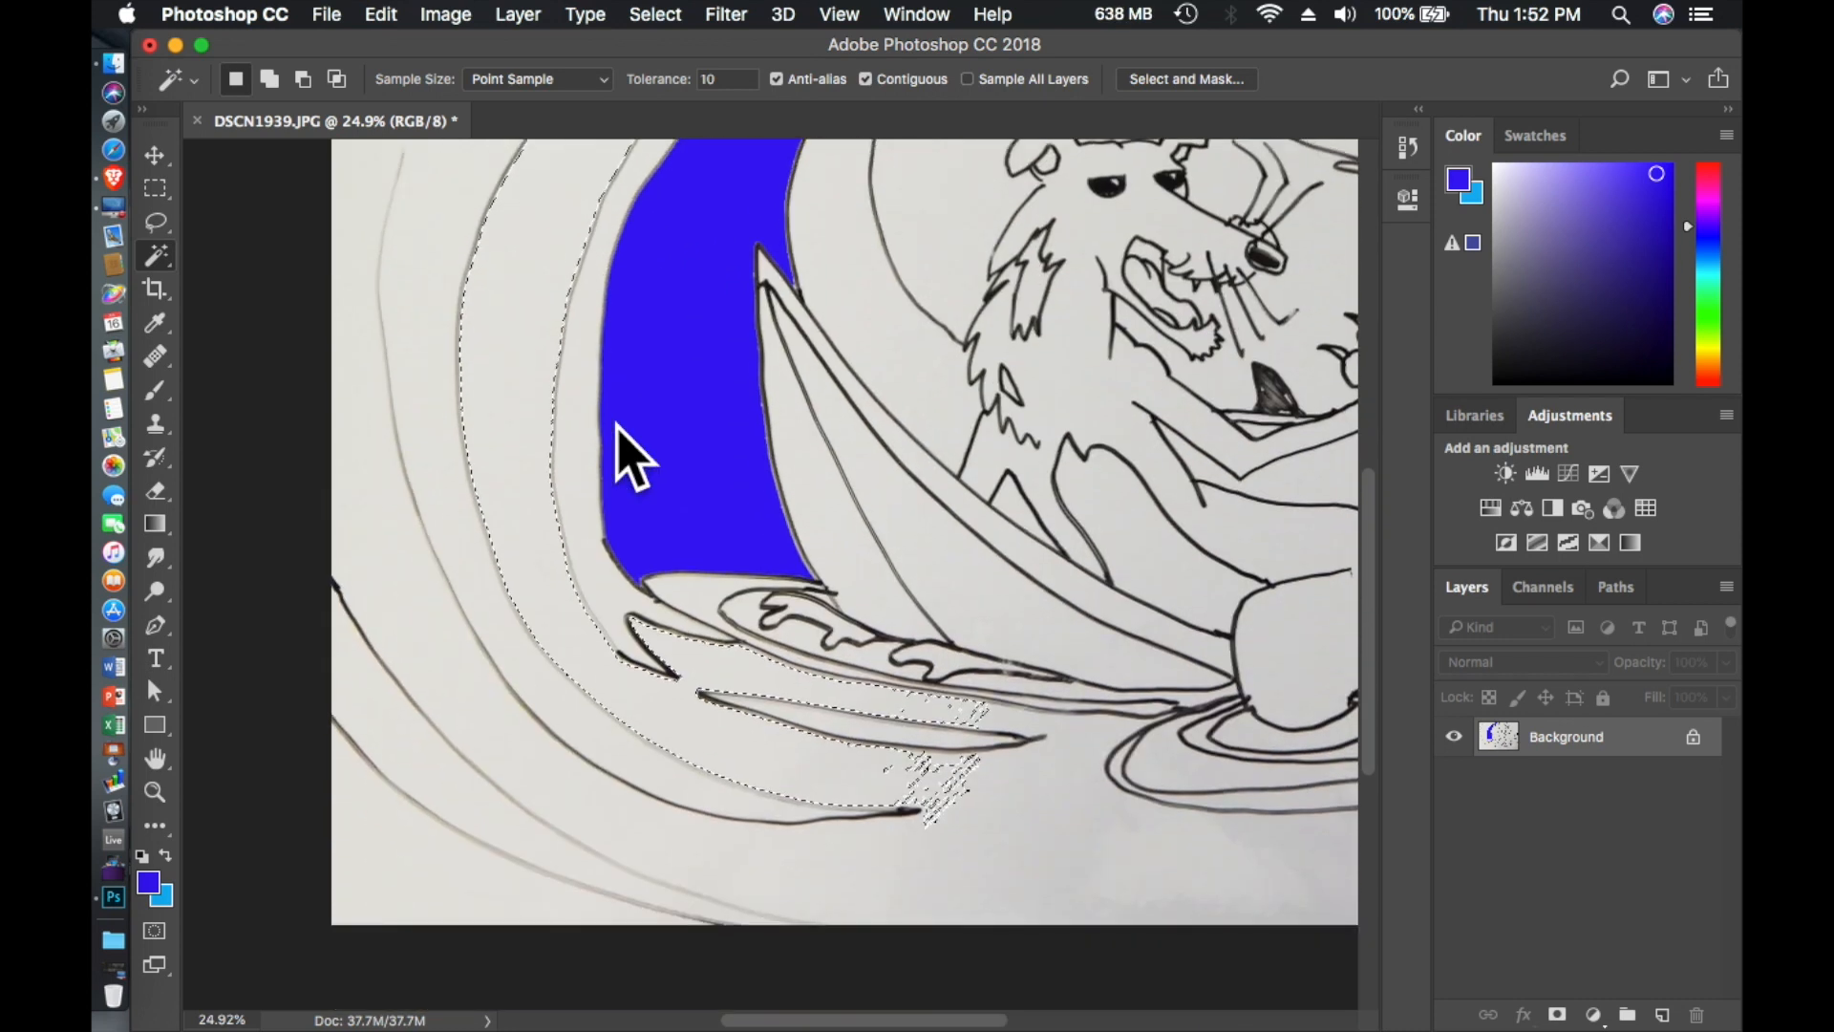
{"action": "scroll", "coordinate": [617, 431], "scroll_direction": "up", "scroll_amount": 7}
{"action": "scroll", "coordinate": [619, 433], "scroll_direction": "down", "scroll_amount": 4}
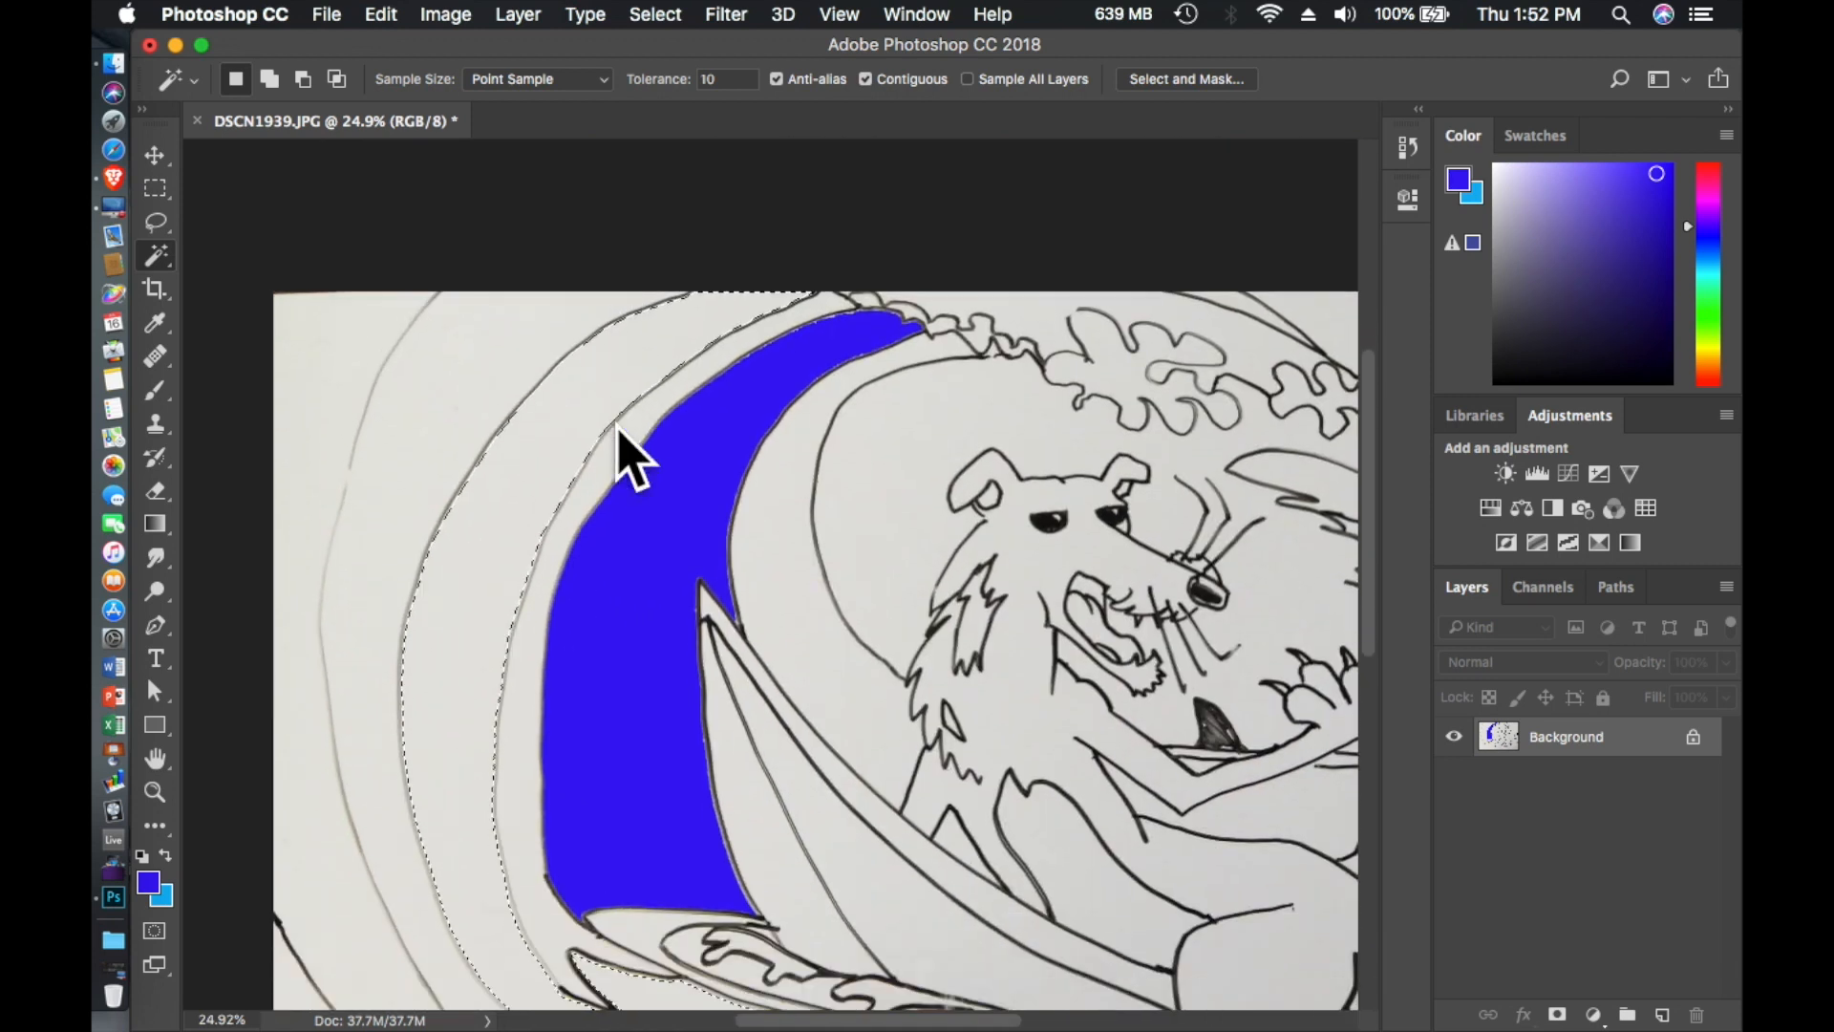
{"action": "left_click", "coordinate": [441, 17]}
{"action": "mouse_move", "coordinate": [380, 19]}
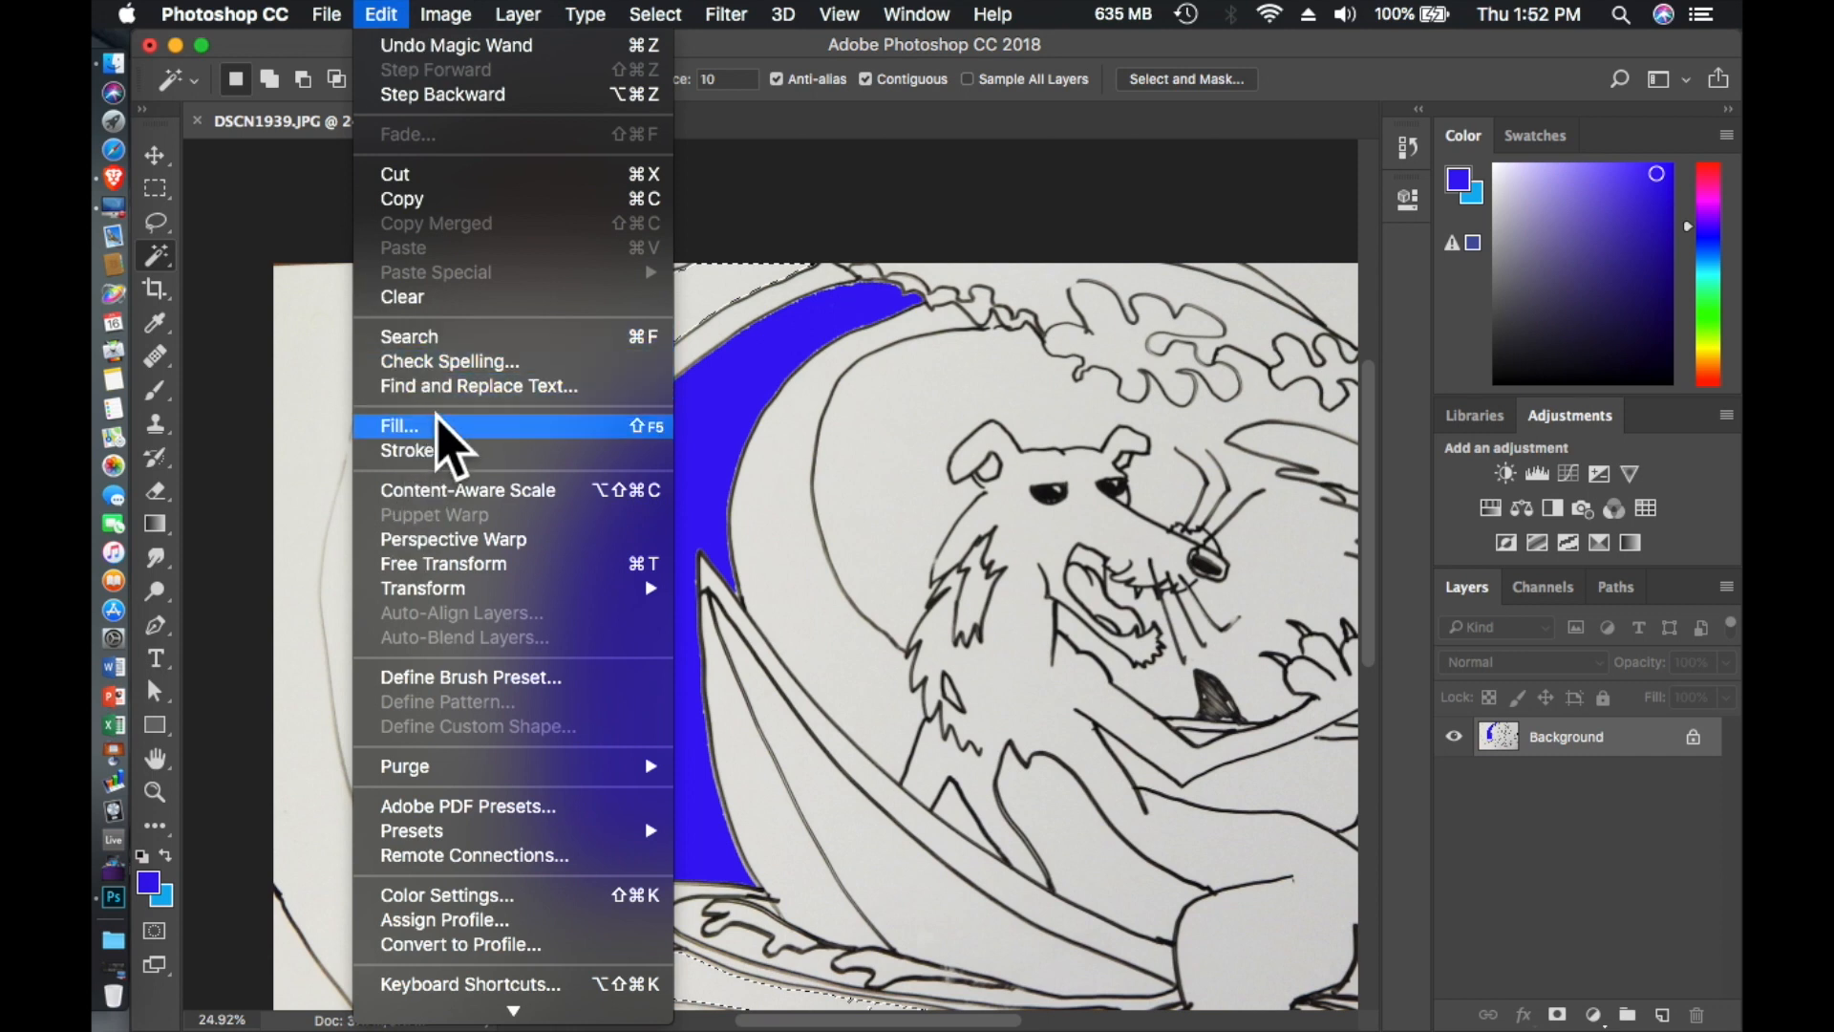
{"action": "left_click", "coordinate": [401, 426]}
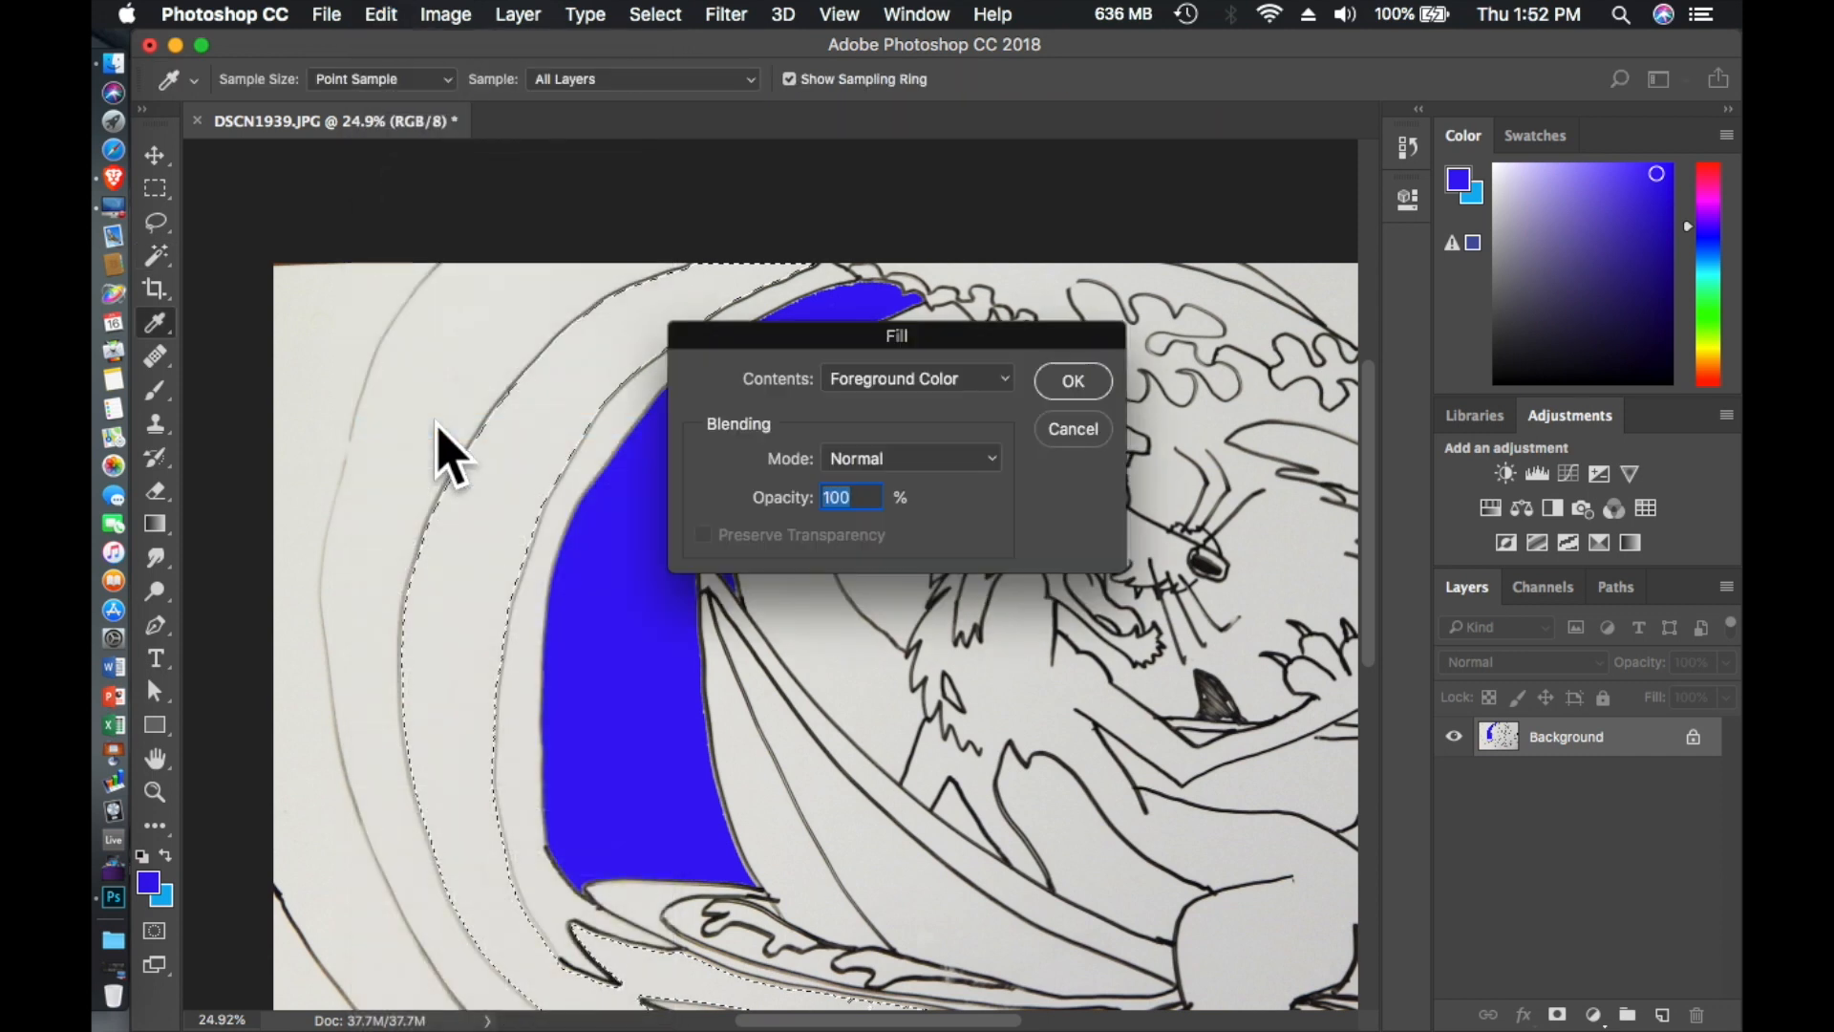
{"action": "left_click", "coordinate": [1072, 382]}
- Select the wave band in the drawing's lower-left corner with the Magic Wand and fill it with the foreground color at 100% opacity
{"action": "key", "text": "w"}
{"action": "scroll", "coordinate": [820, 500], "scroll_direction": "down", "scroll_amount": 5}
{"action": "scroll", "coordinate": [819, 499], "scroll_direction": "left", "scroll_amount": 4}
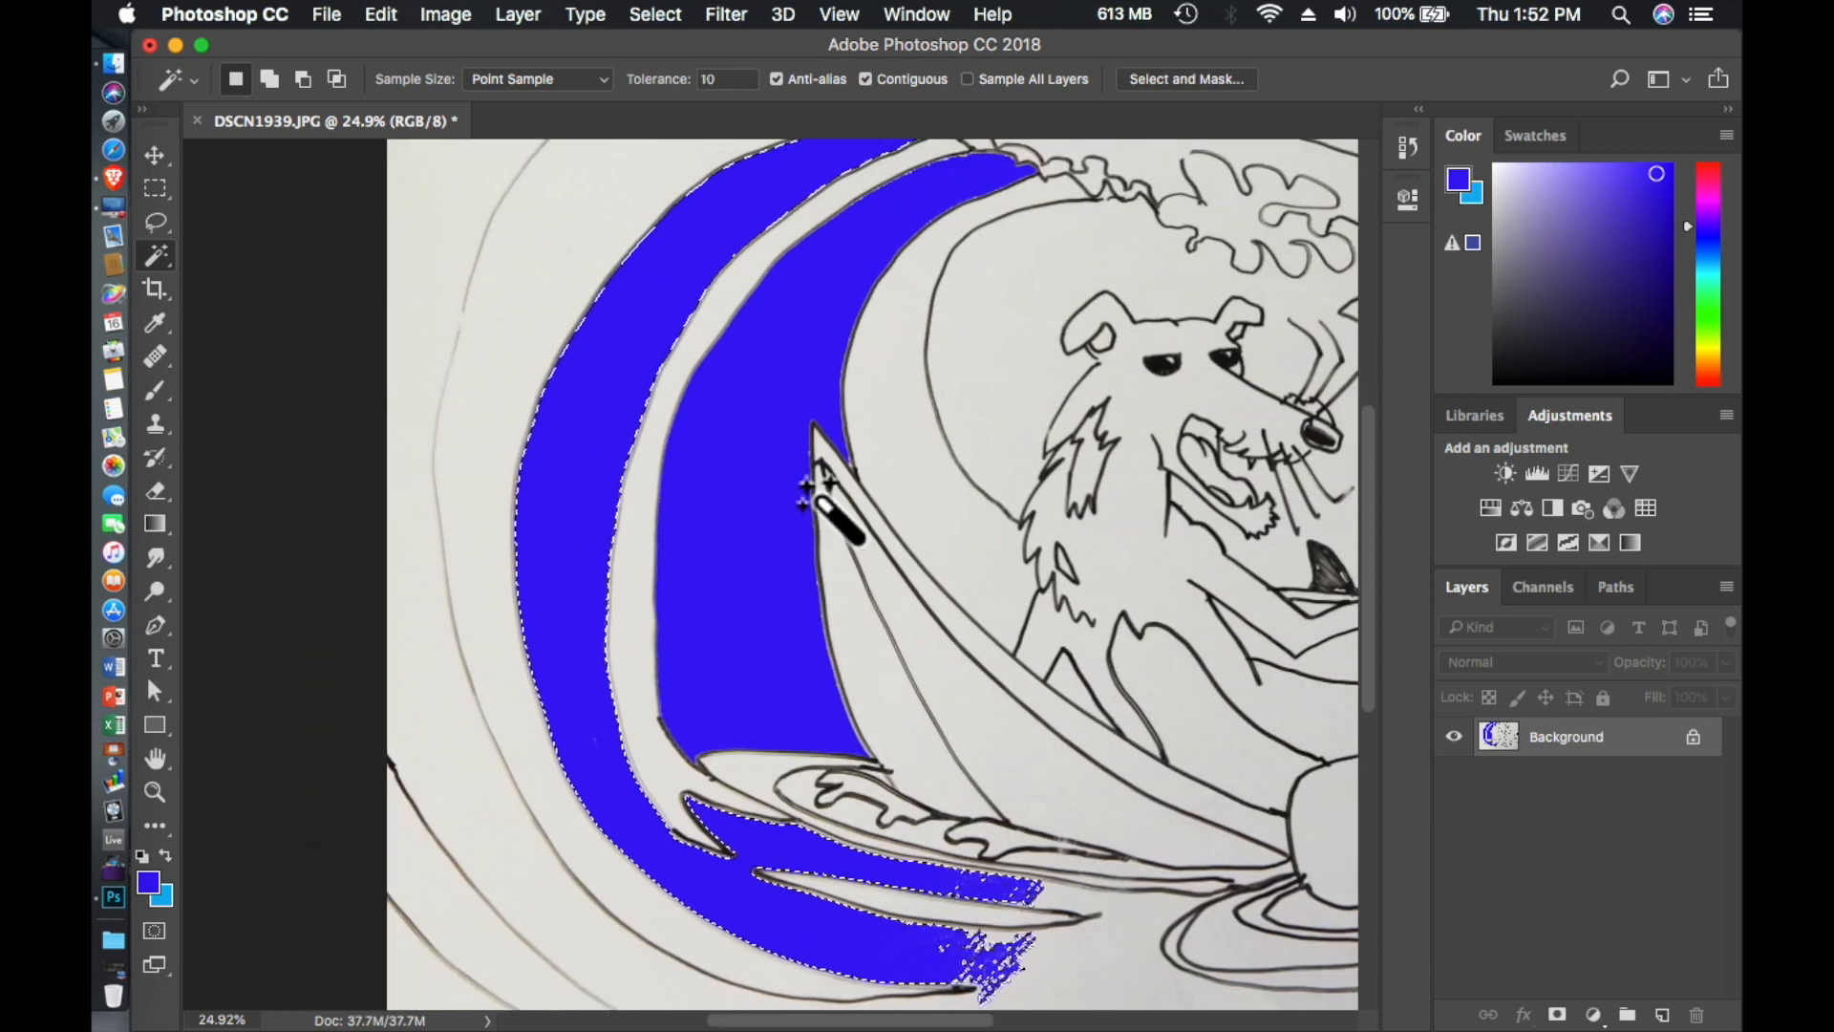
{"action": "scroll", "coordinate": [817, 497], "scroll_direction": "down", "scroll_amount": 3}
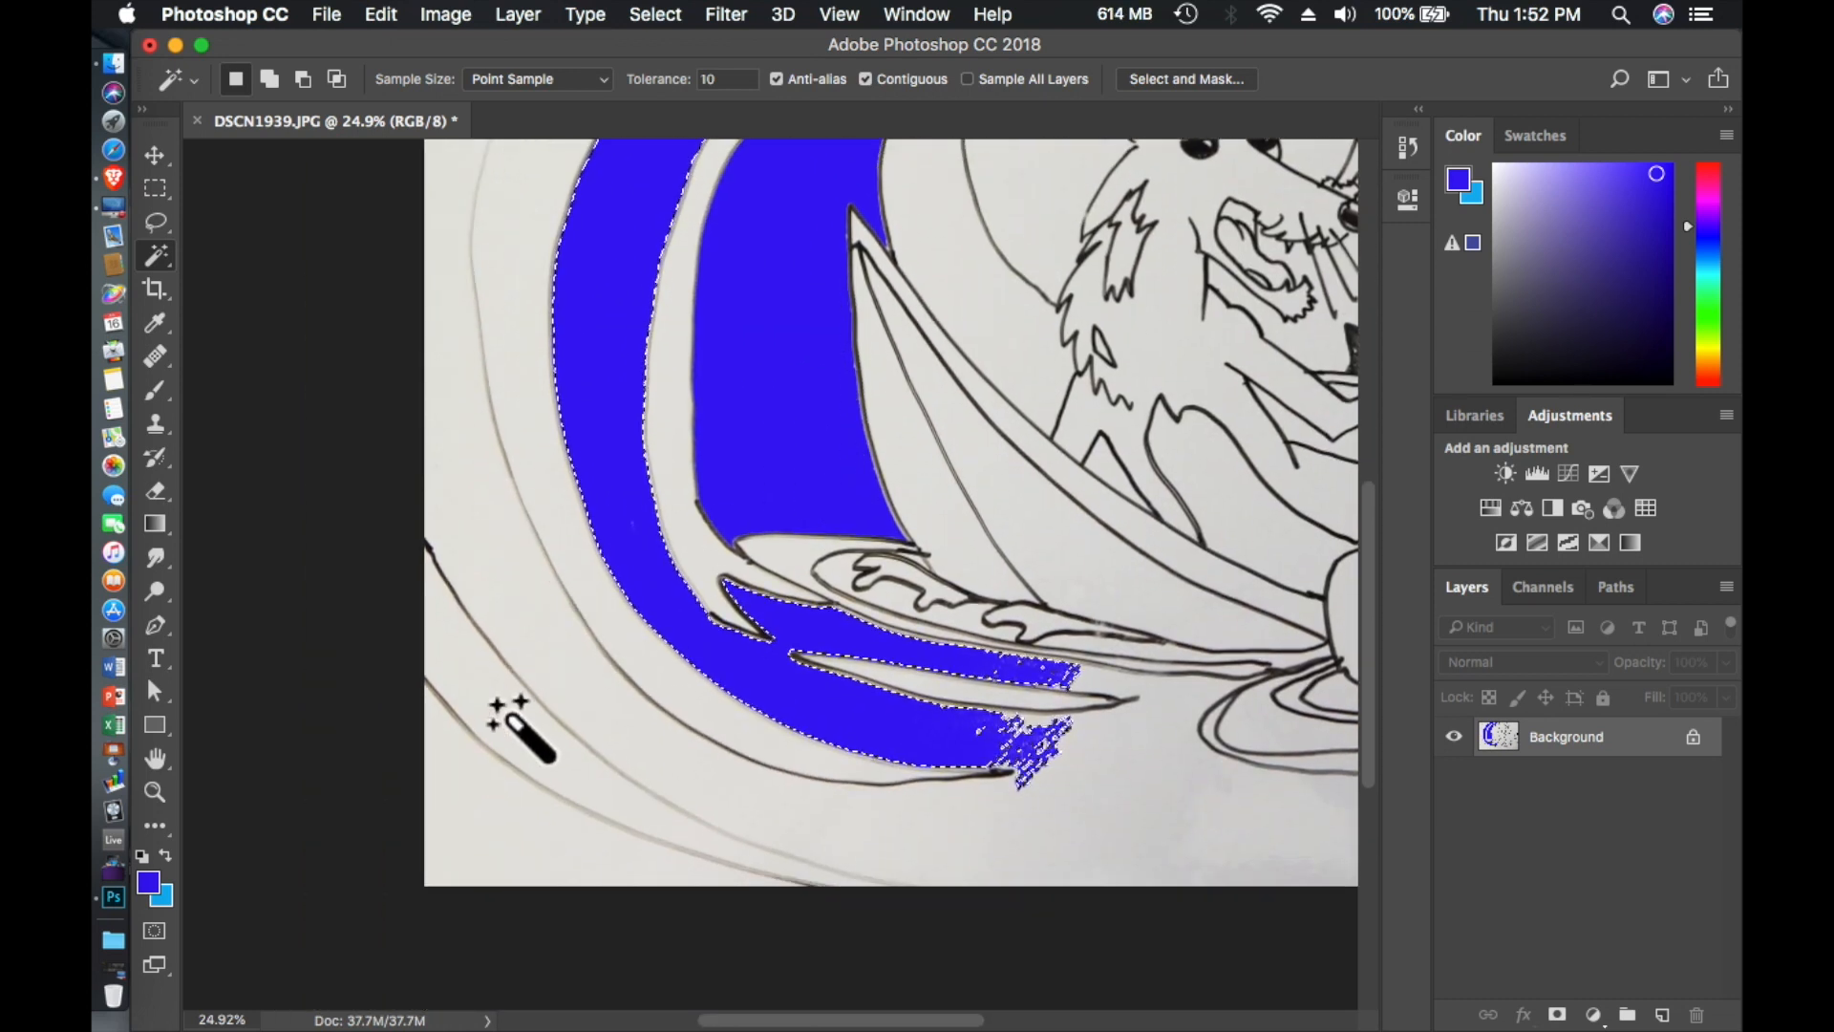
{"action": "left_click", "coordinate": [519, 724]}
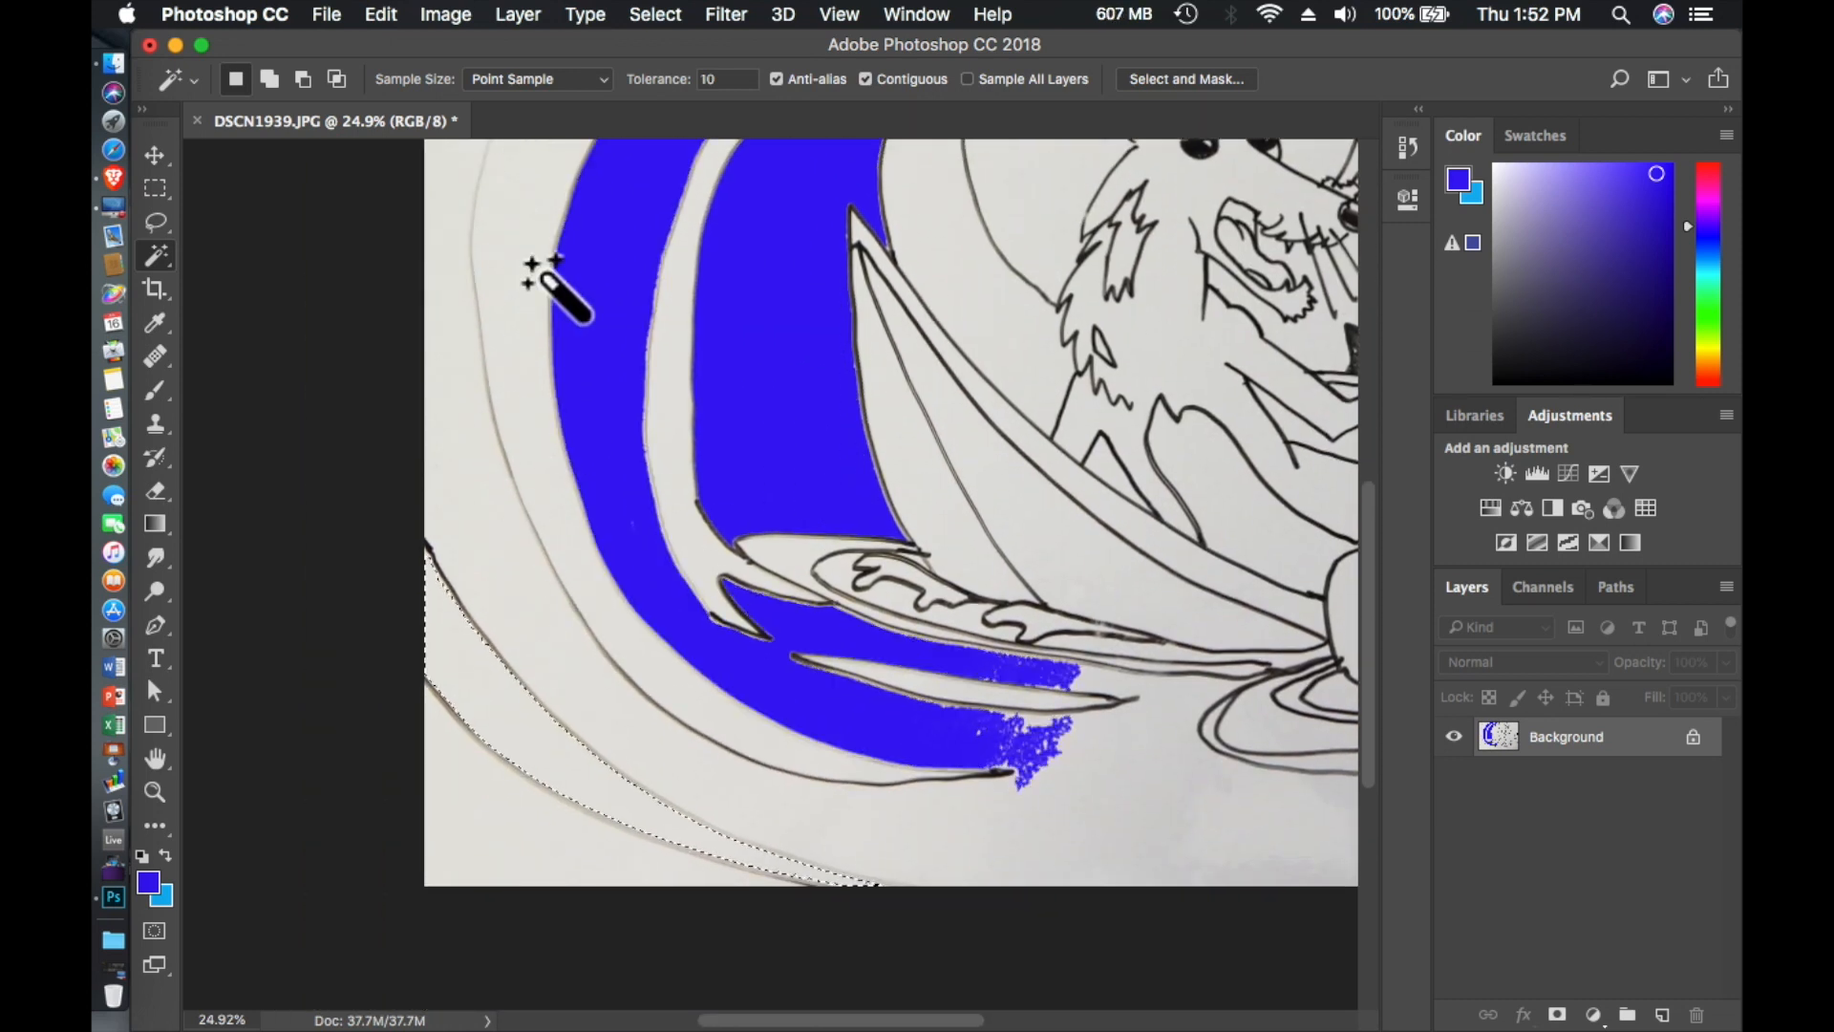
{"action": "left_click", "coordinate": [455, 17]}
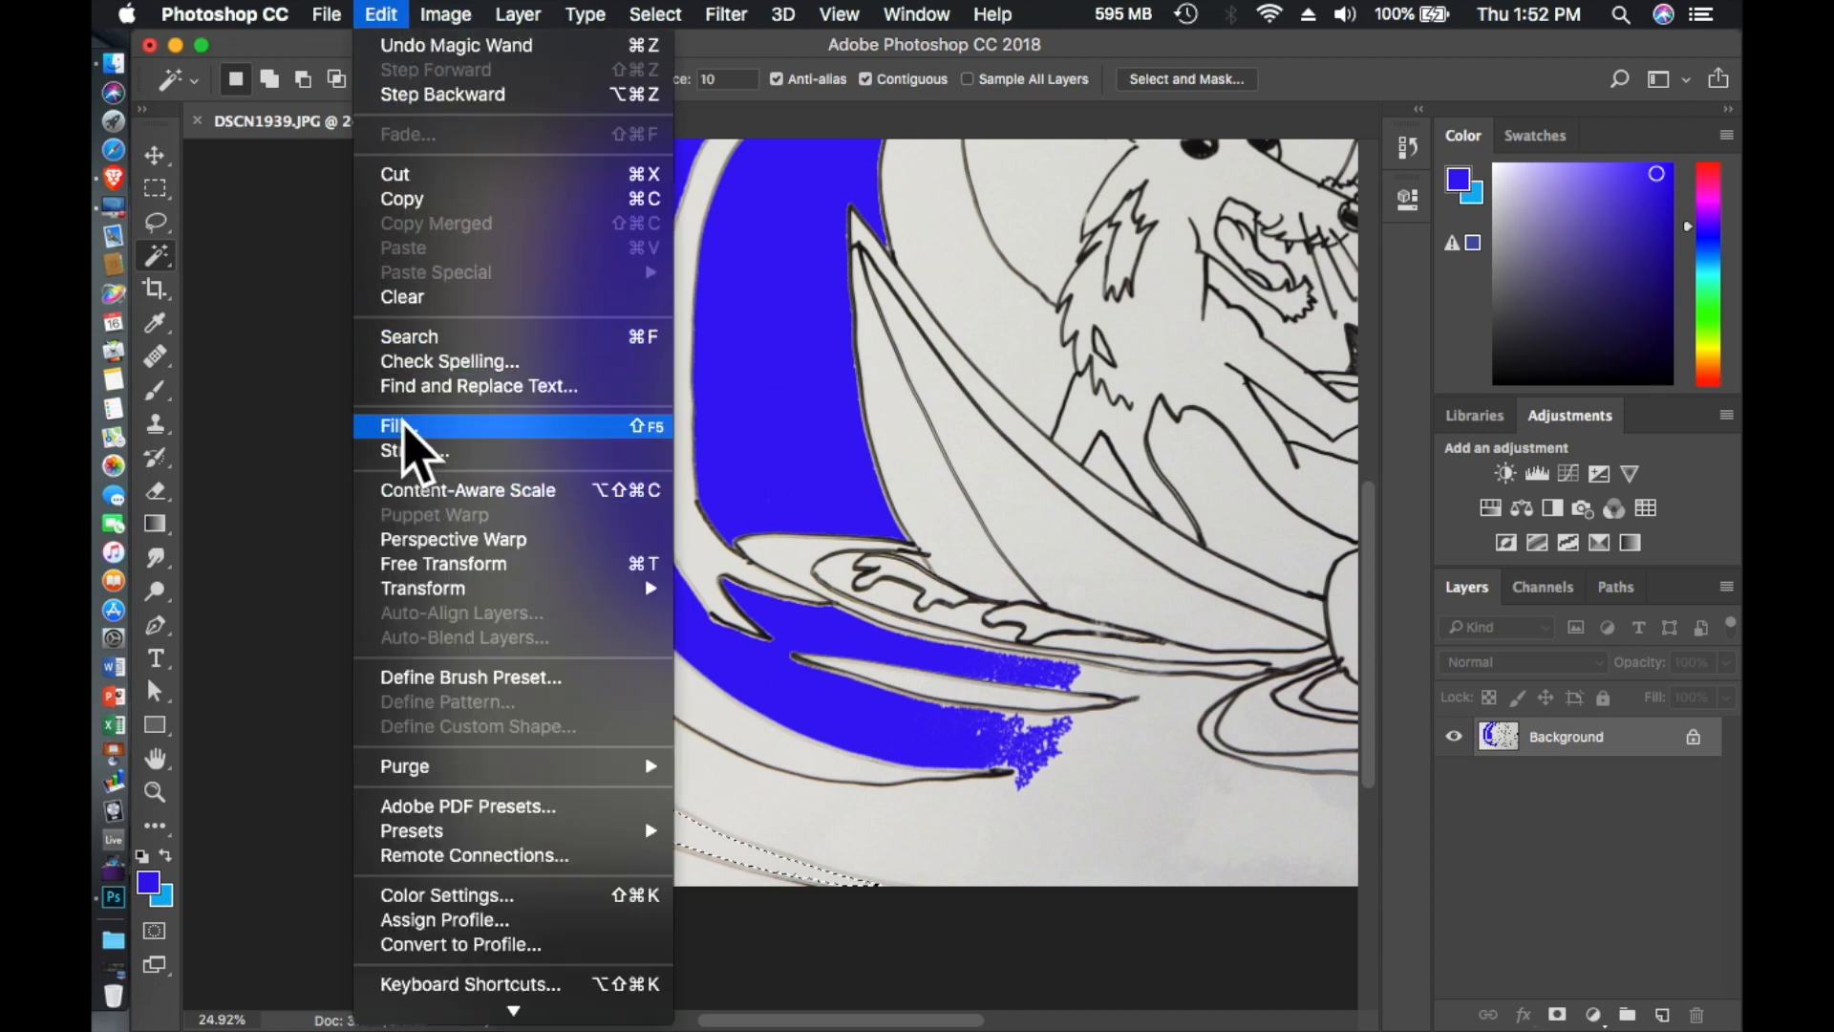
{"action": "left_click", "coordinate": [403, 427]}
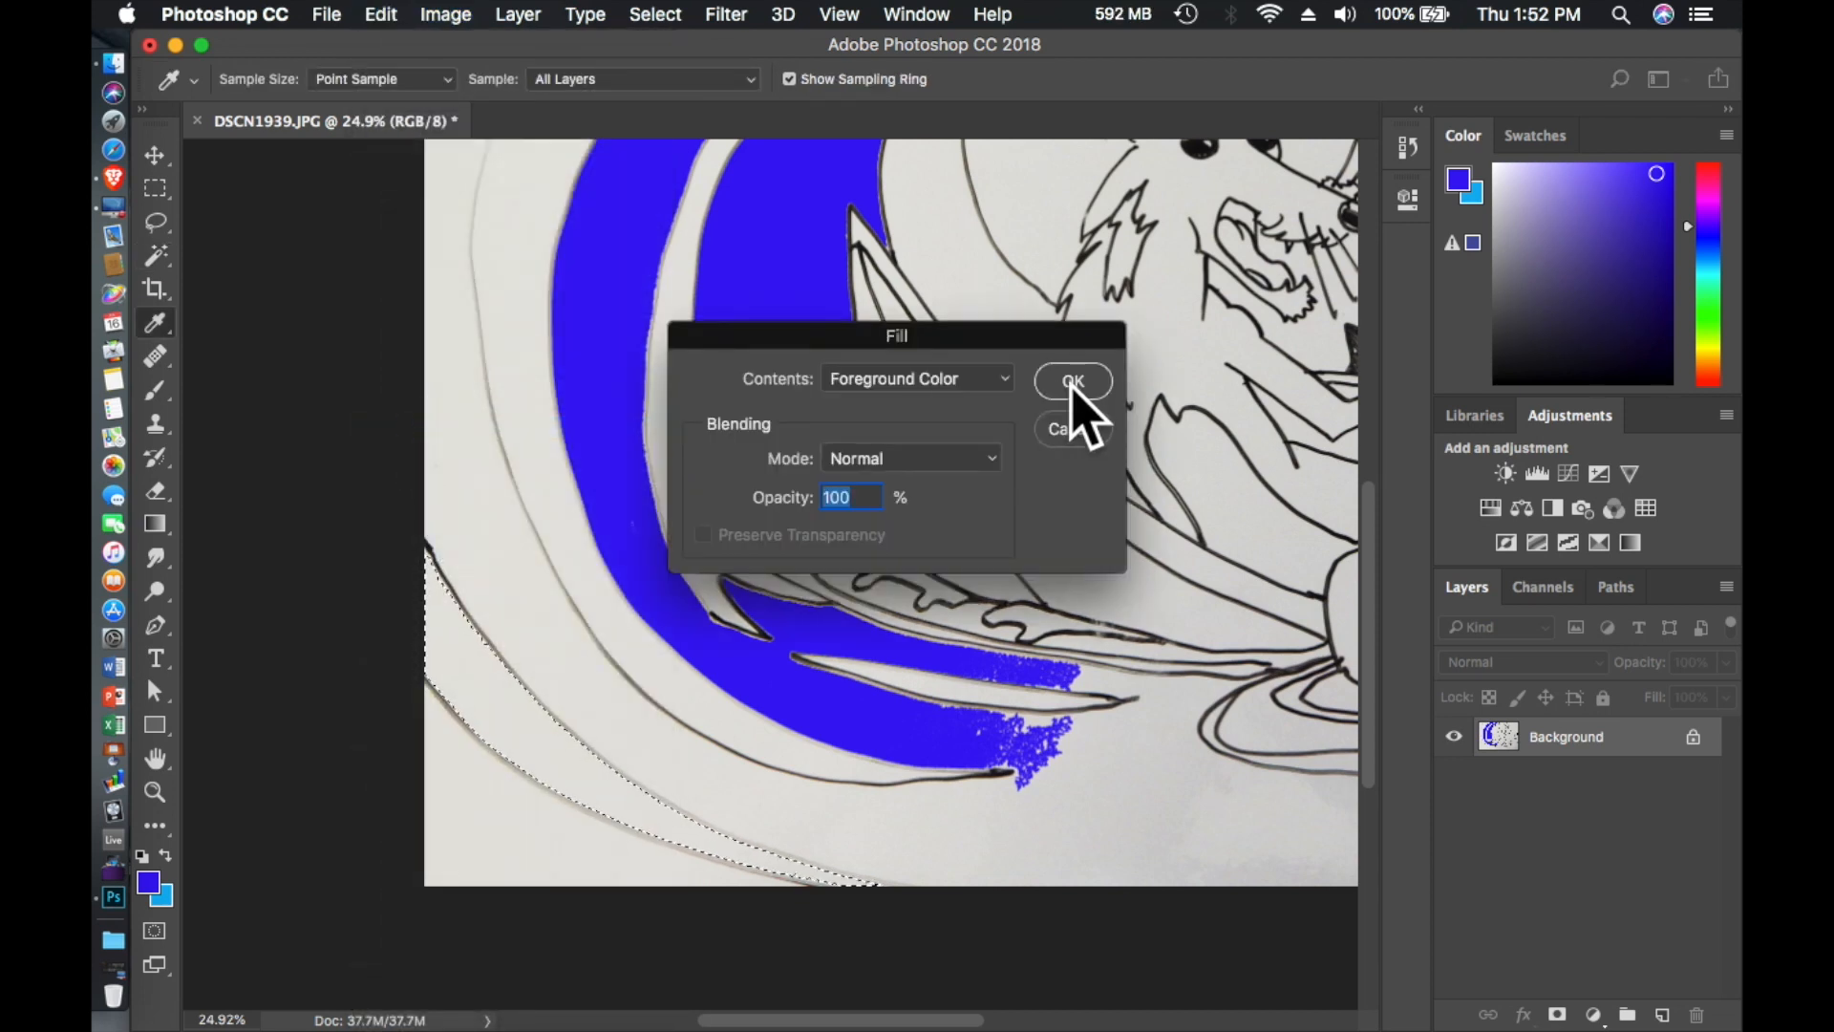
{"action": "left_click", "coordinate": [1074, 381]}
- Select the middle ripple ring around the base of the animal and fill it with the deep blue foreground color
{"action": "key", "text": "w"}
{"action": "scroll", "coordinate": [942, 634], "scroll_direction": "right", "scroll_amount": 5}
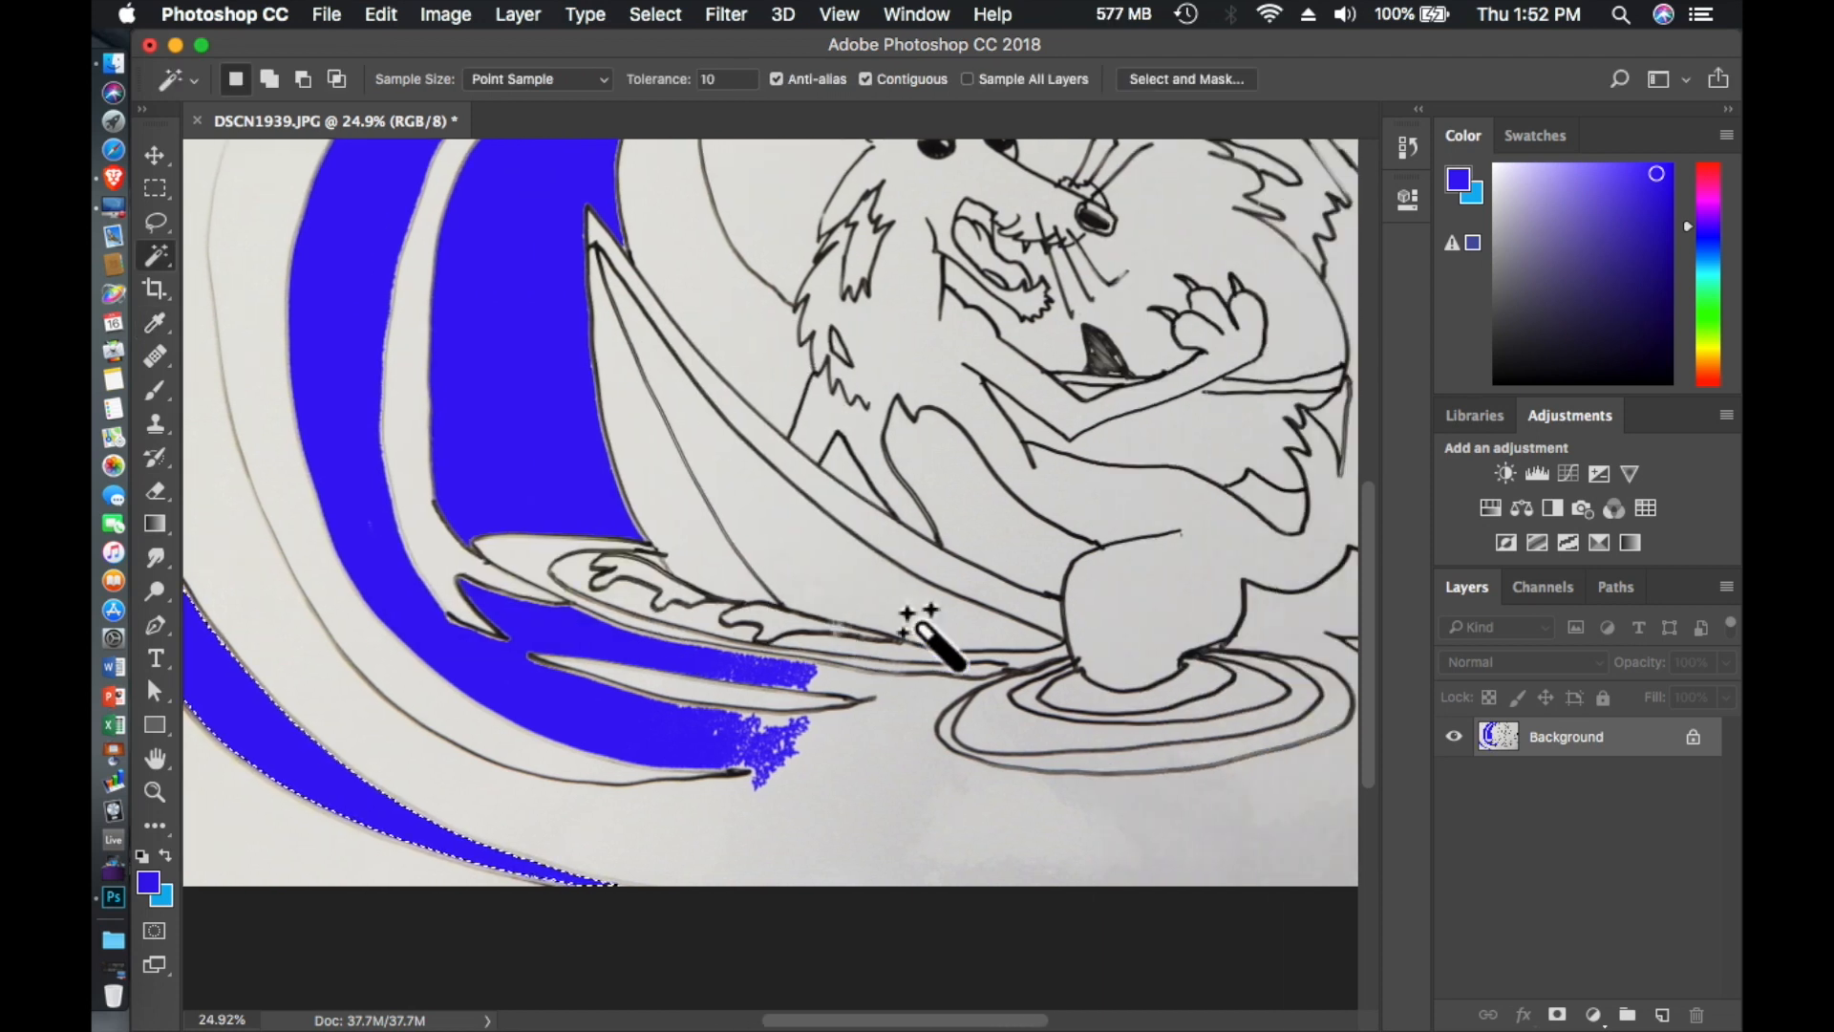
{"action": "scroll", "coordinate": [931, 638], "scroll_direction": "right", "scroll_amount": 5}
{"action": "scroll", "coordinate": [917, 630], "scroll_direction": "left", "scroll_amount": 4}
{"action": "scroll", "coordinate": [917, 630], "scroll_direction": "down", "scroll_amount": 1}
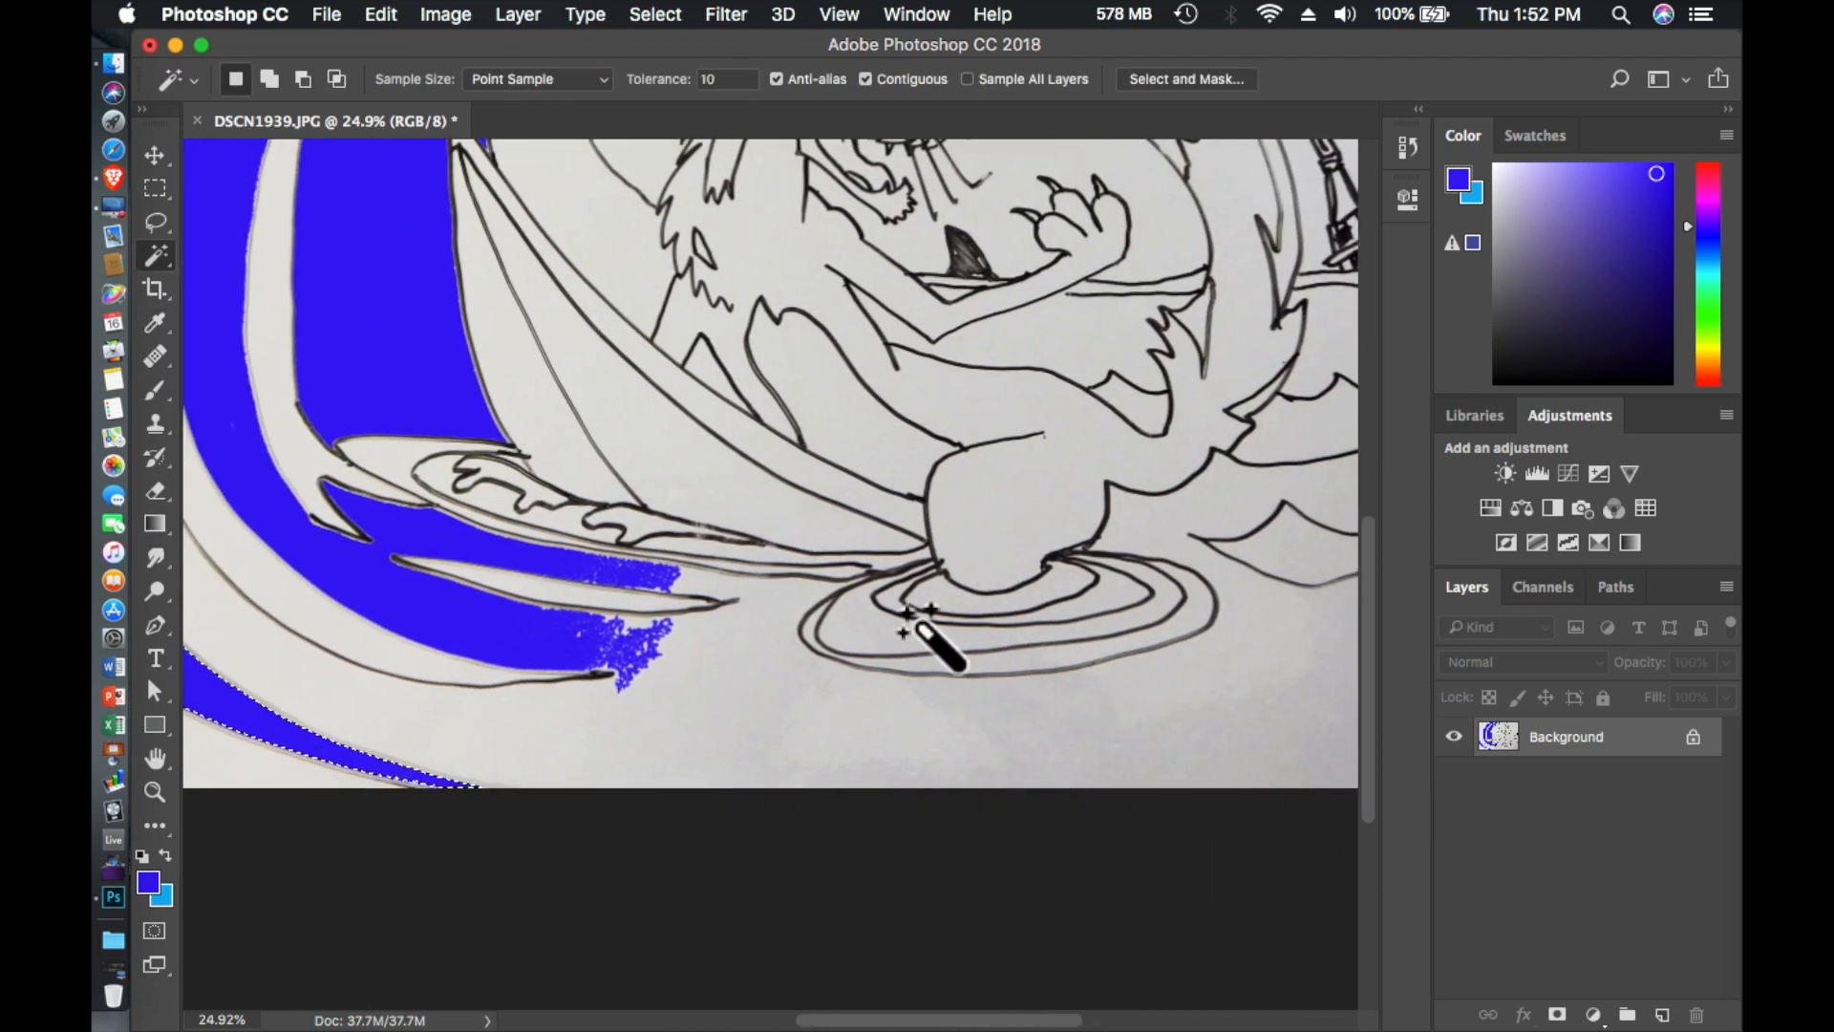
{"action": "left_click", "coordinate": [859, 621]}
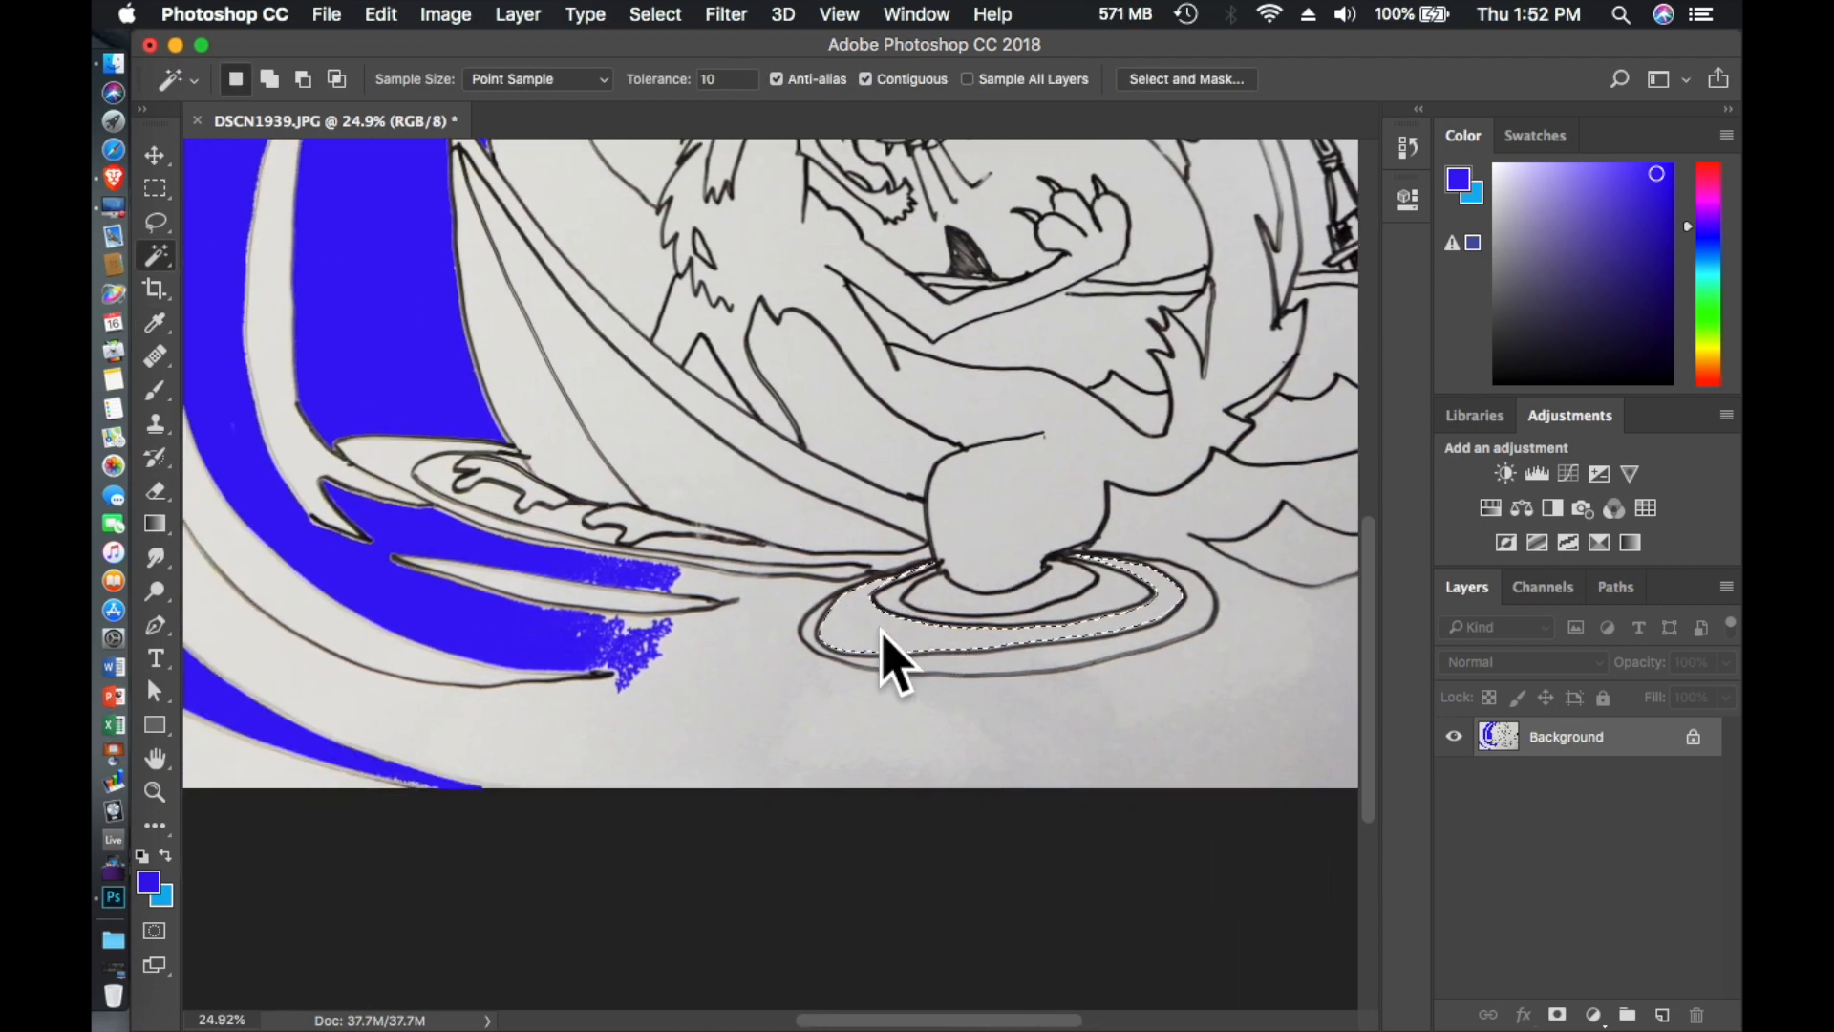
{"action": "left_click", "coordinate": [381, 17]}
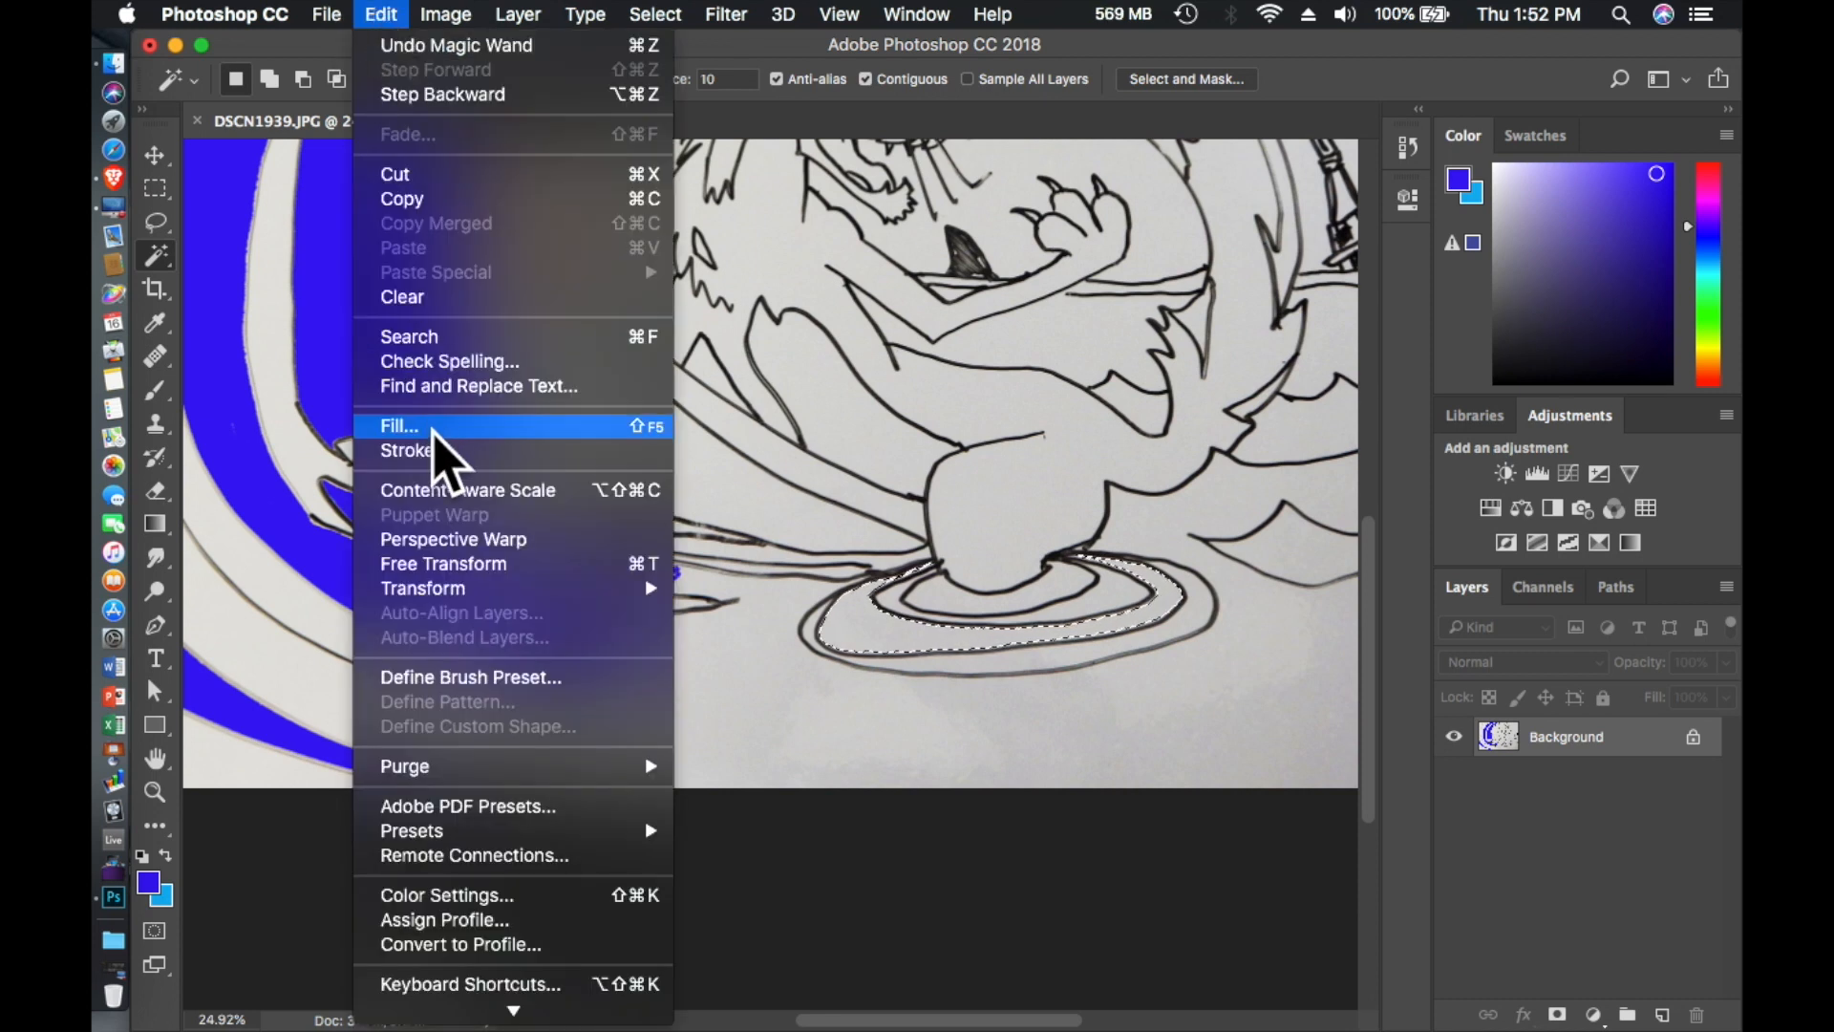
{"action": "left_click", "coordinate": [443, 424]}
{"action": "left_click", "coordinate": [1072, 384]}
- Select the area beneath the foam squiggle at the wave's base and fill it with the foreground color at 100% opacity
{"action": "key", "text": "w"}
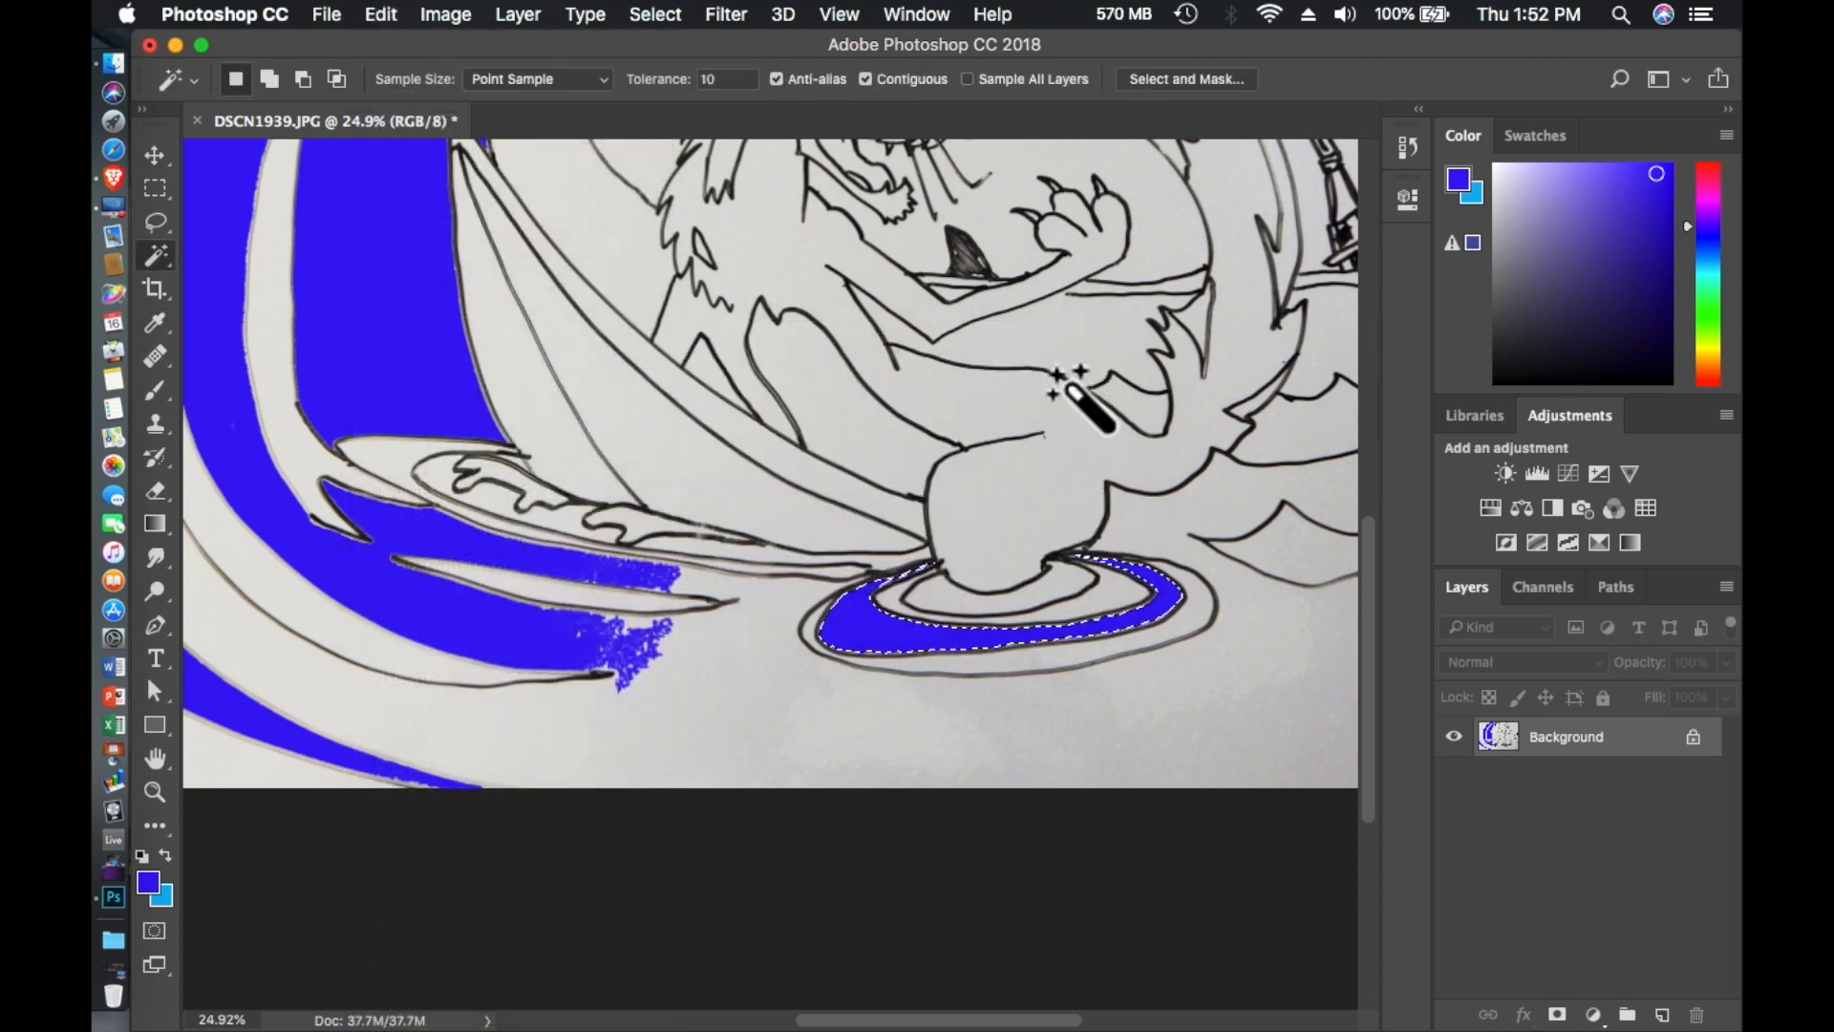
{"action": "scroll", "coordinate": [992, 431], "scroll_direction": "right", "scroll_amount": 5}
{"action": "scroll", "coordinate": [992, 432], "scroll_direction": "left", "scroll_amount": 4}
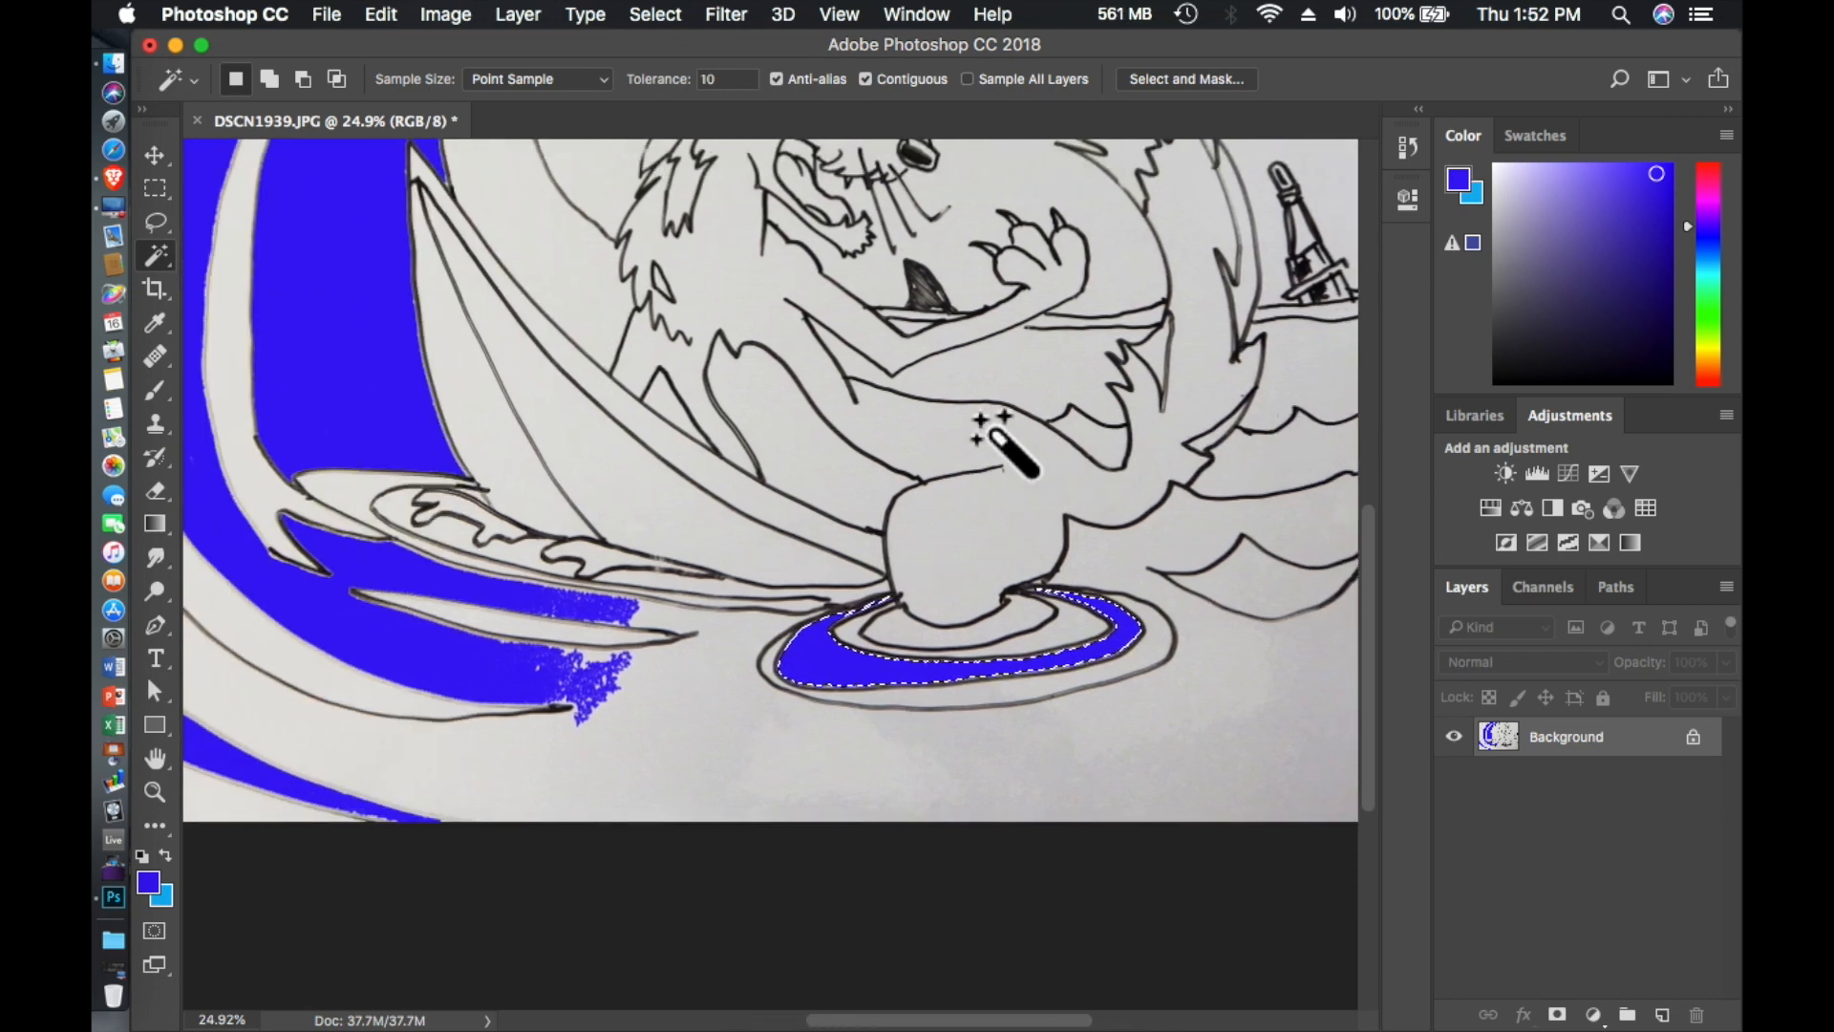
{"action": "left_click", "coordinate": [533, 552]}
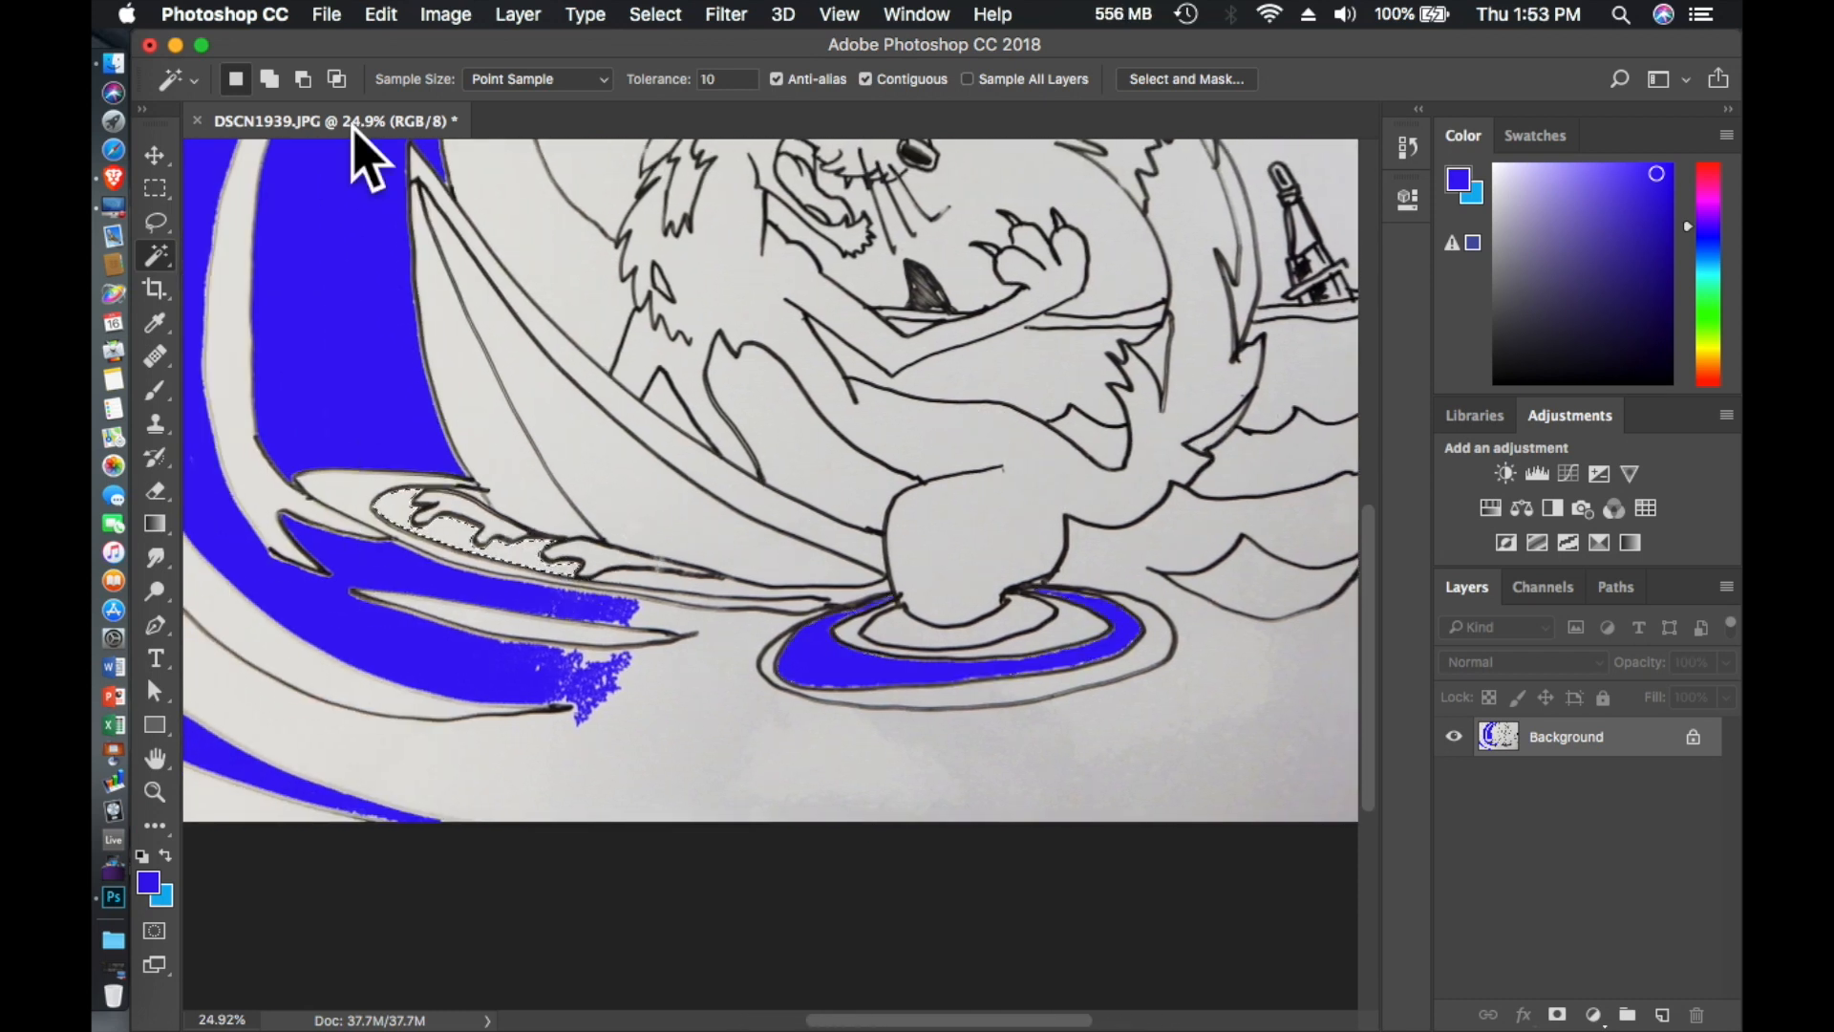
{"action": "left_click", "coordinate": [381, 14]}
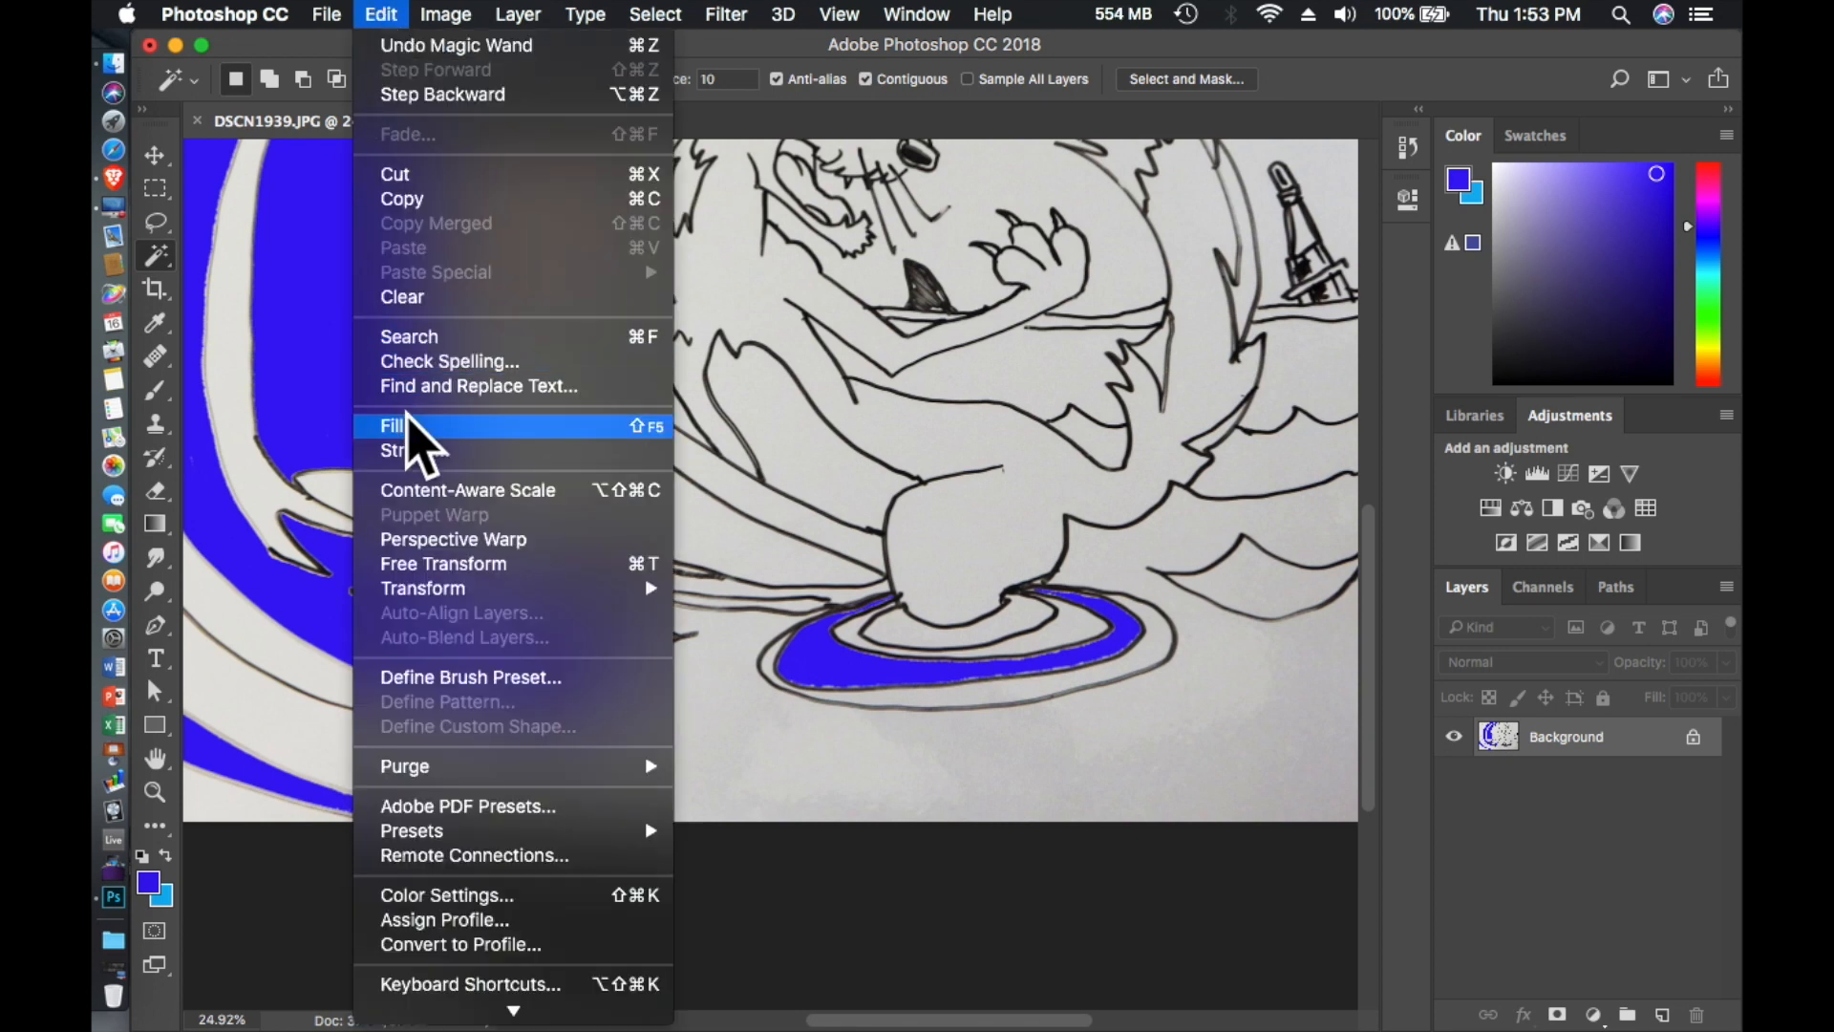
{"action": "left_click", "coordinate": [412, 426]}
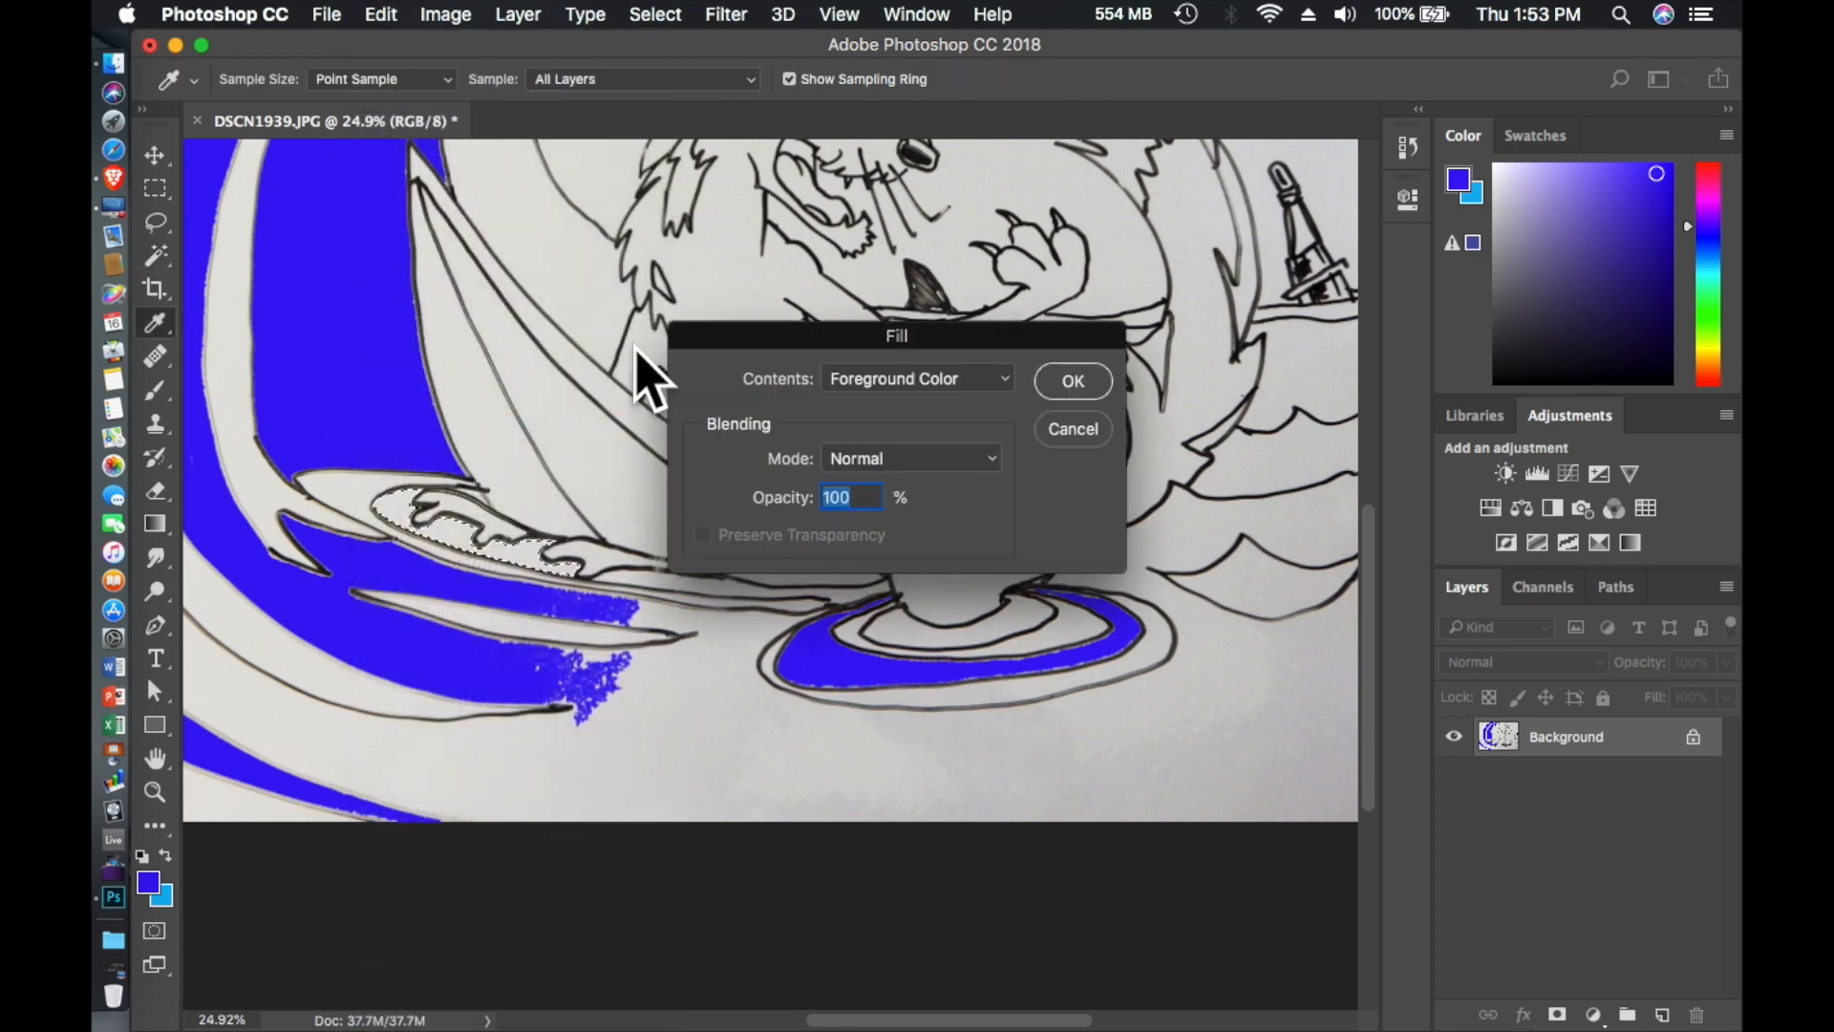
{"action": "left_click", "coordinate": [1073, 377]}
- Select the narrow strip between the foam and the ripples and fill it with the foreground color at 100% opacity
{"action": "left_click", "coordinate": [669, 586]}
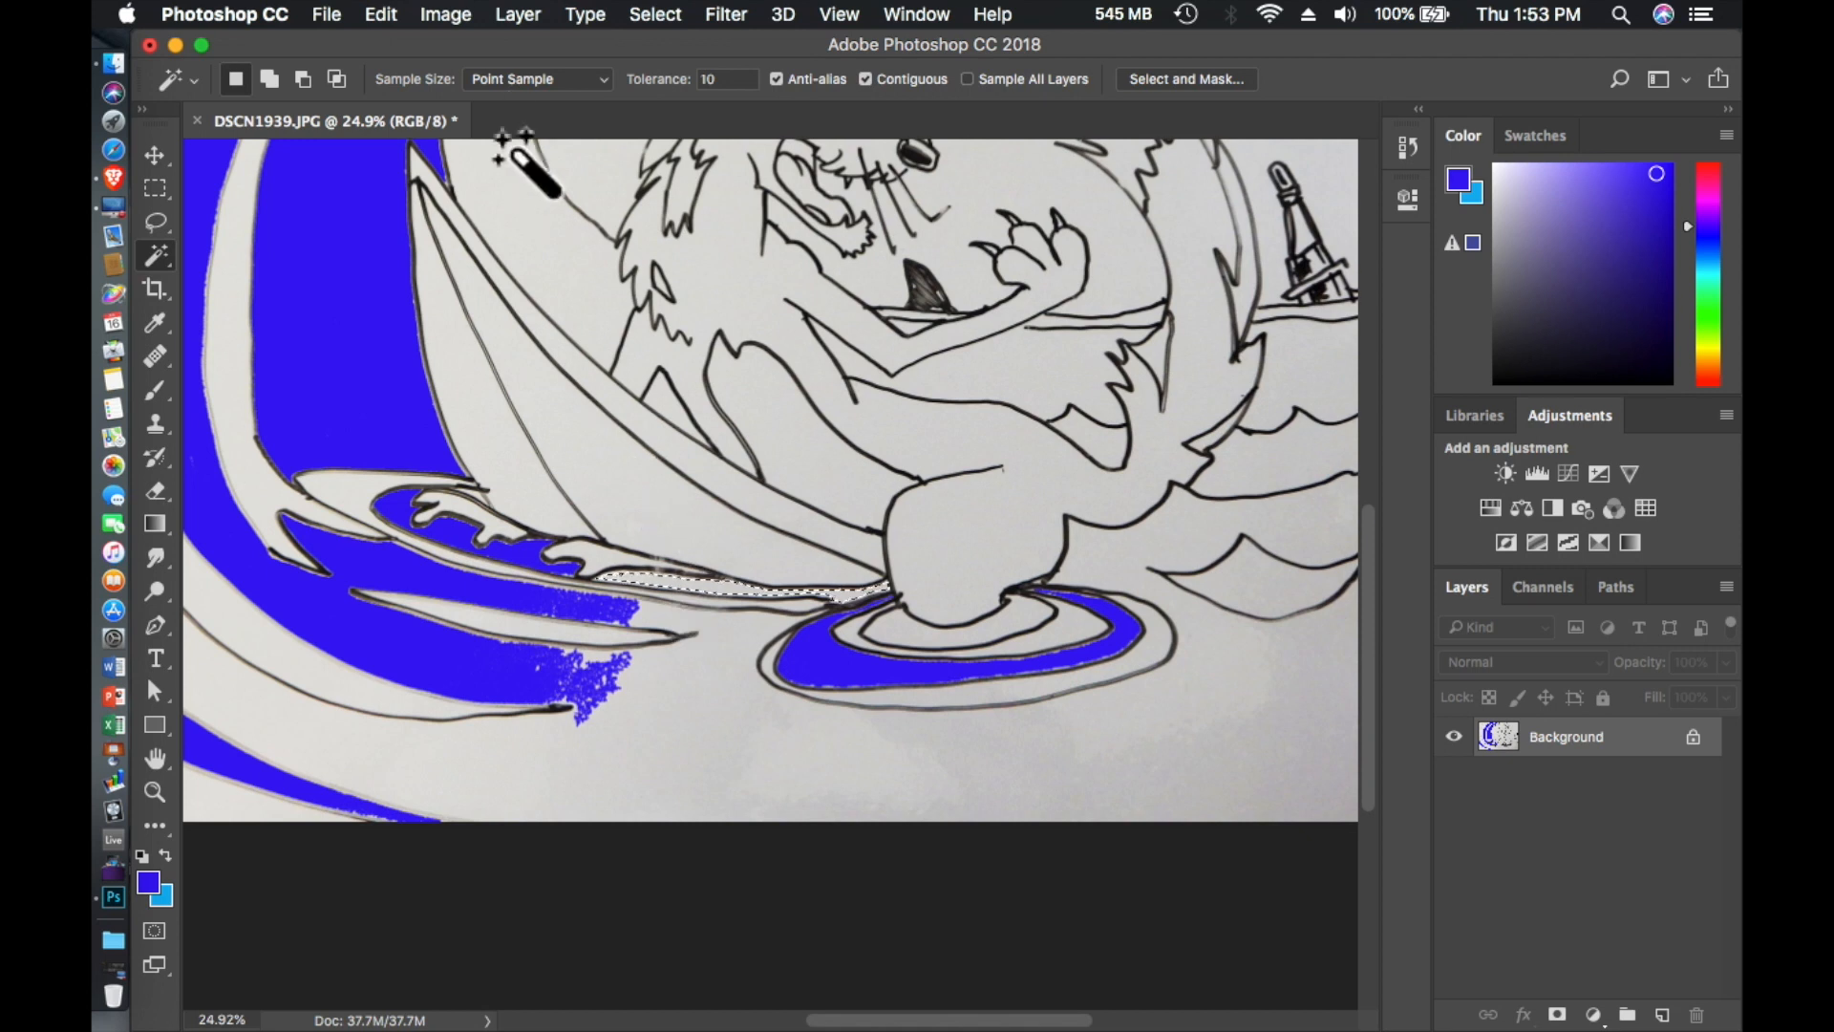
{"action": "left_click", "coordinate": [442, 18]}
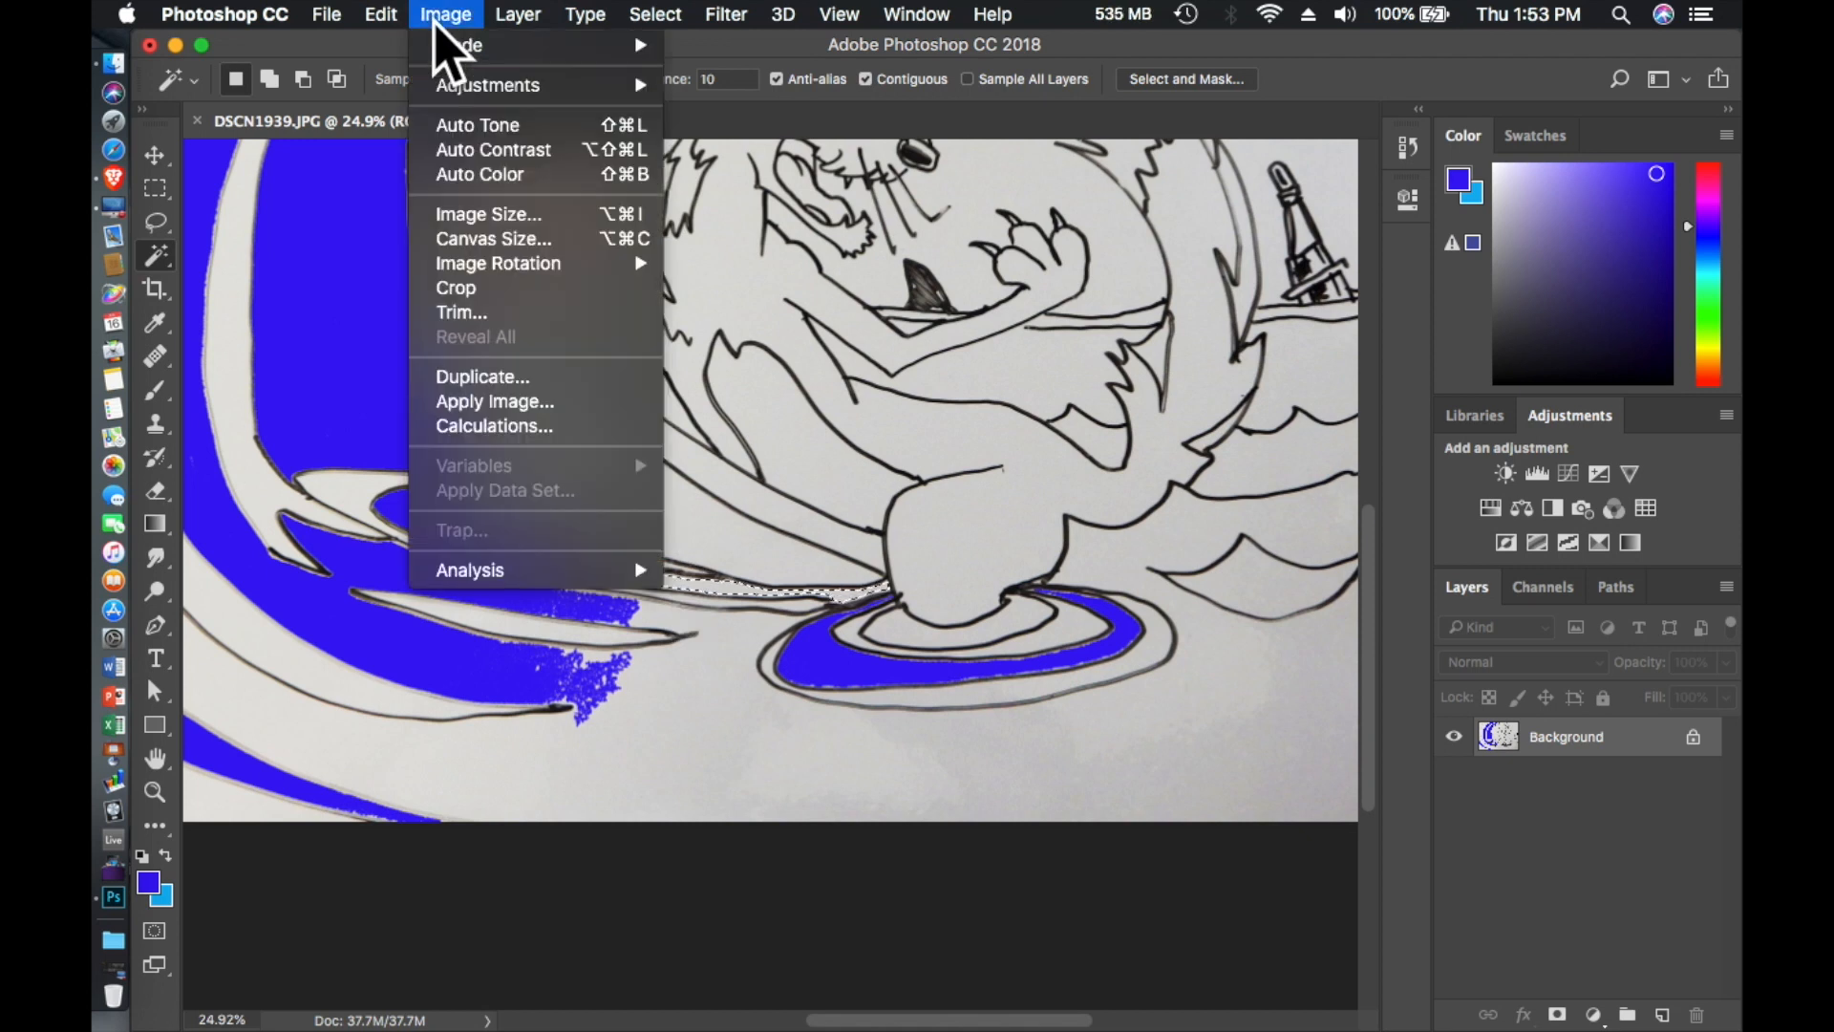
{"action": "mouse_move", "coordinate": [387, 31]}
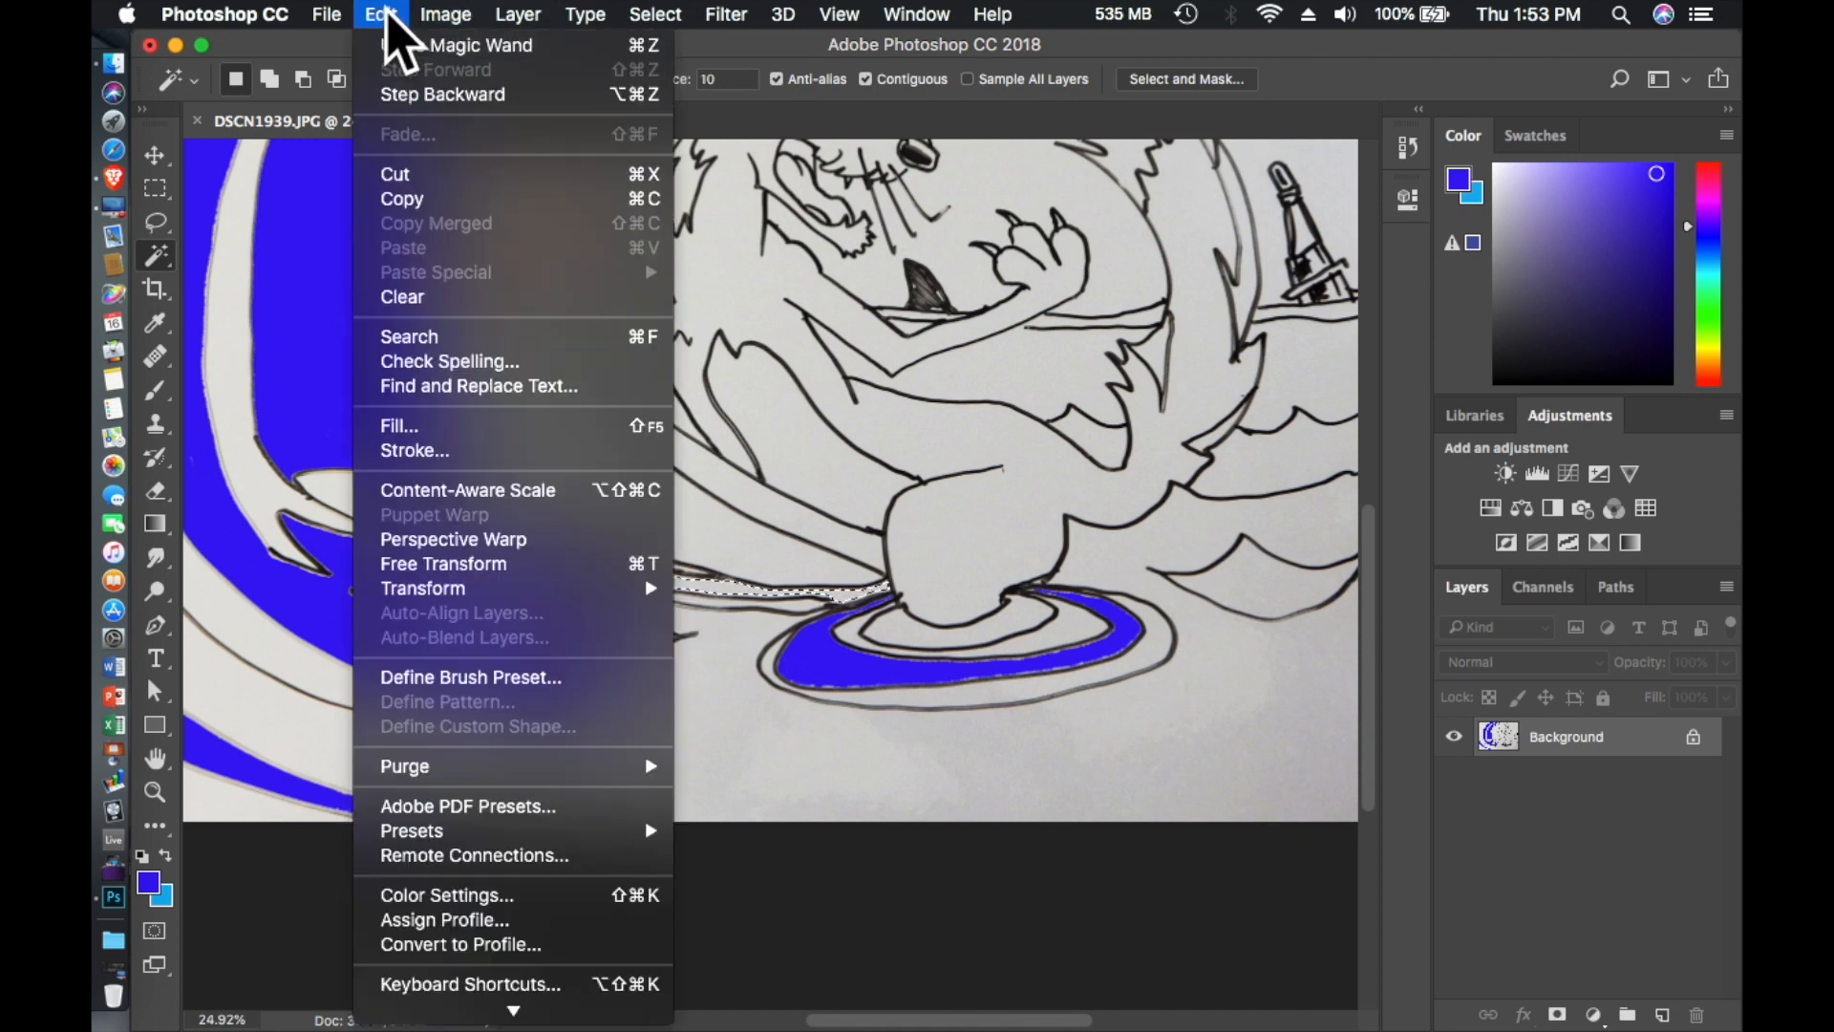
{"action": "left_click", "coordinate": [417, 428]}
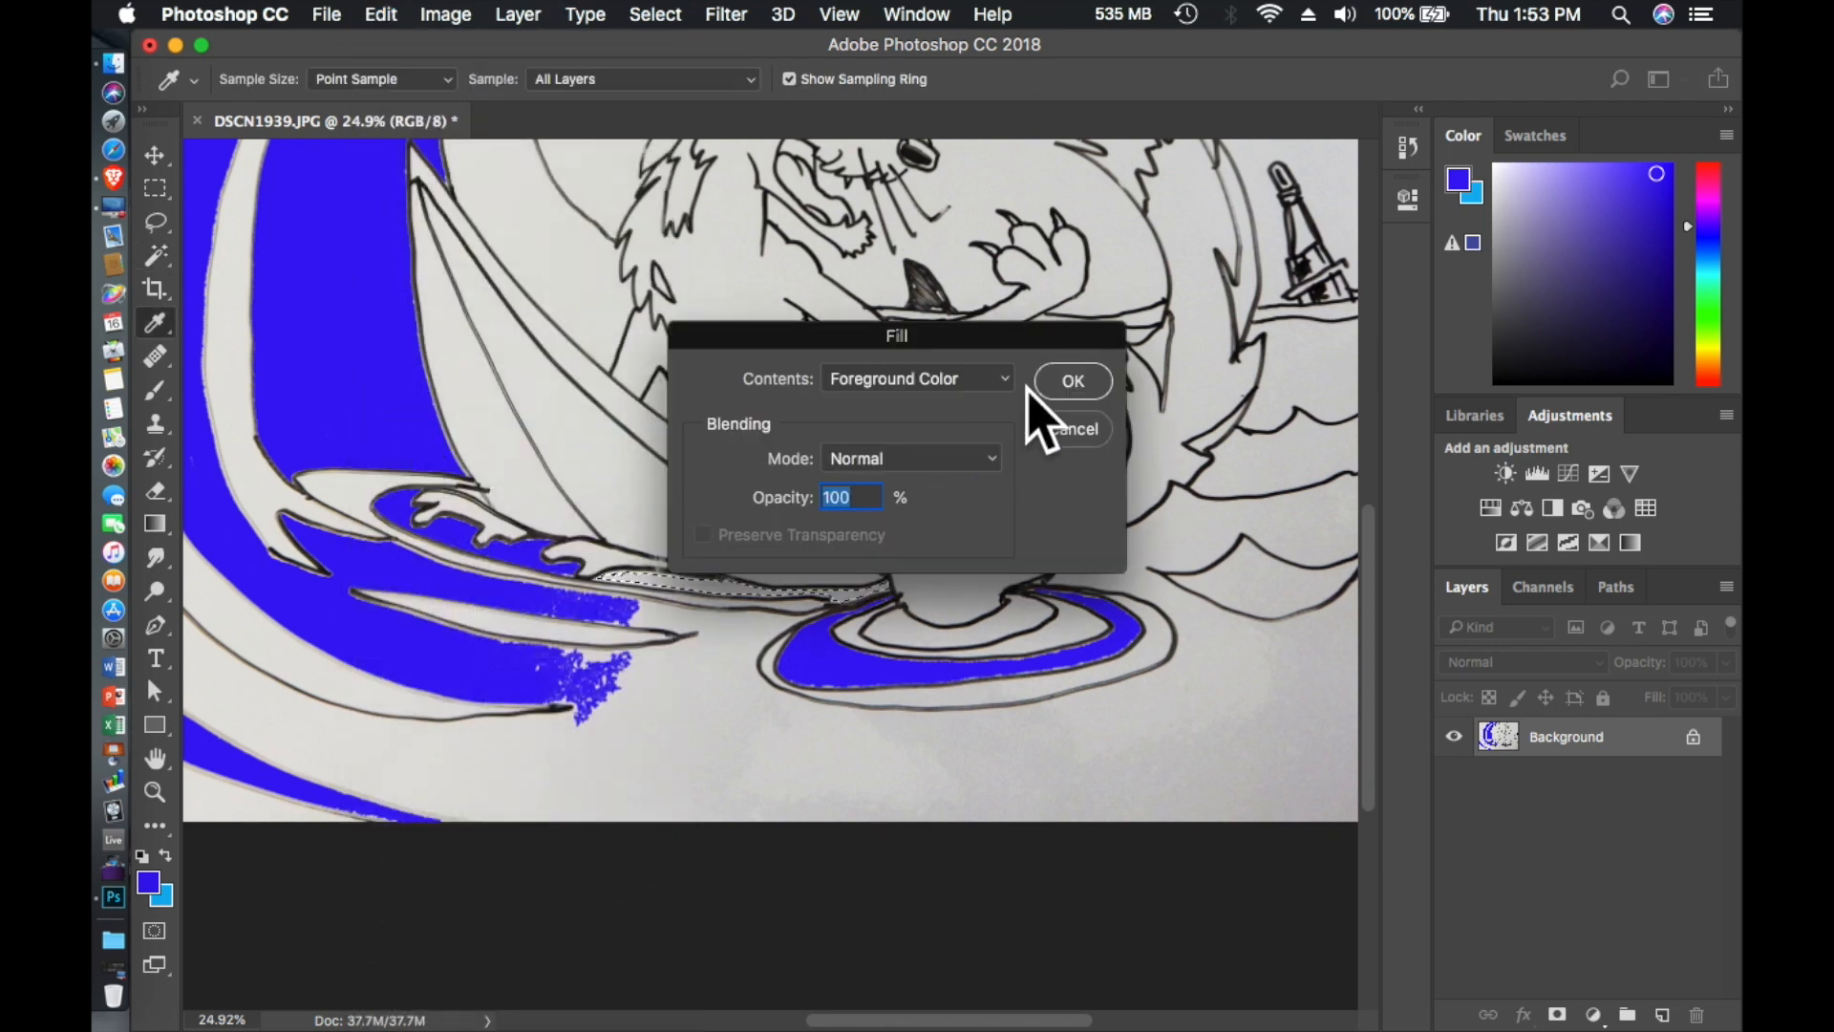
{"action": "left_click", "coordinate": [1070, 381]}
{"action": "key", "text": "w"}
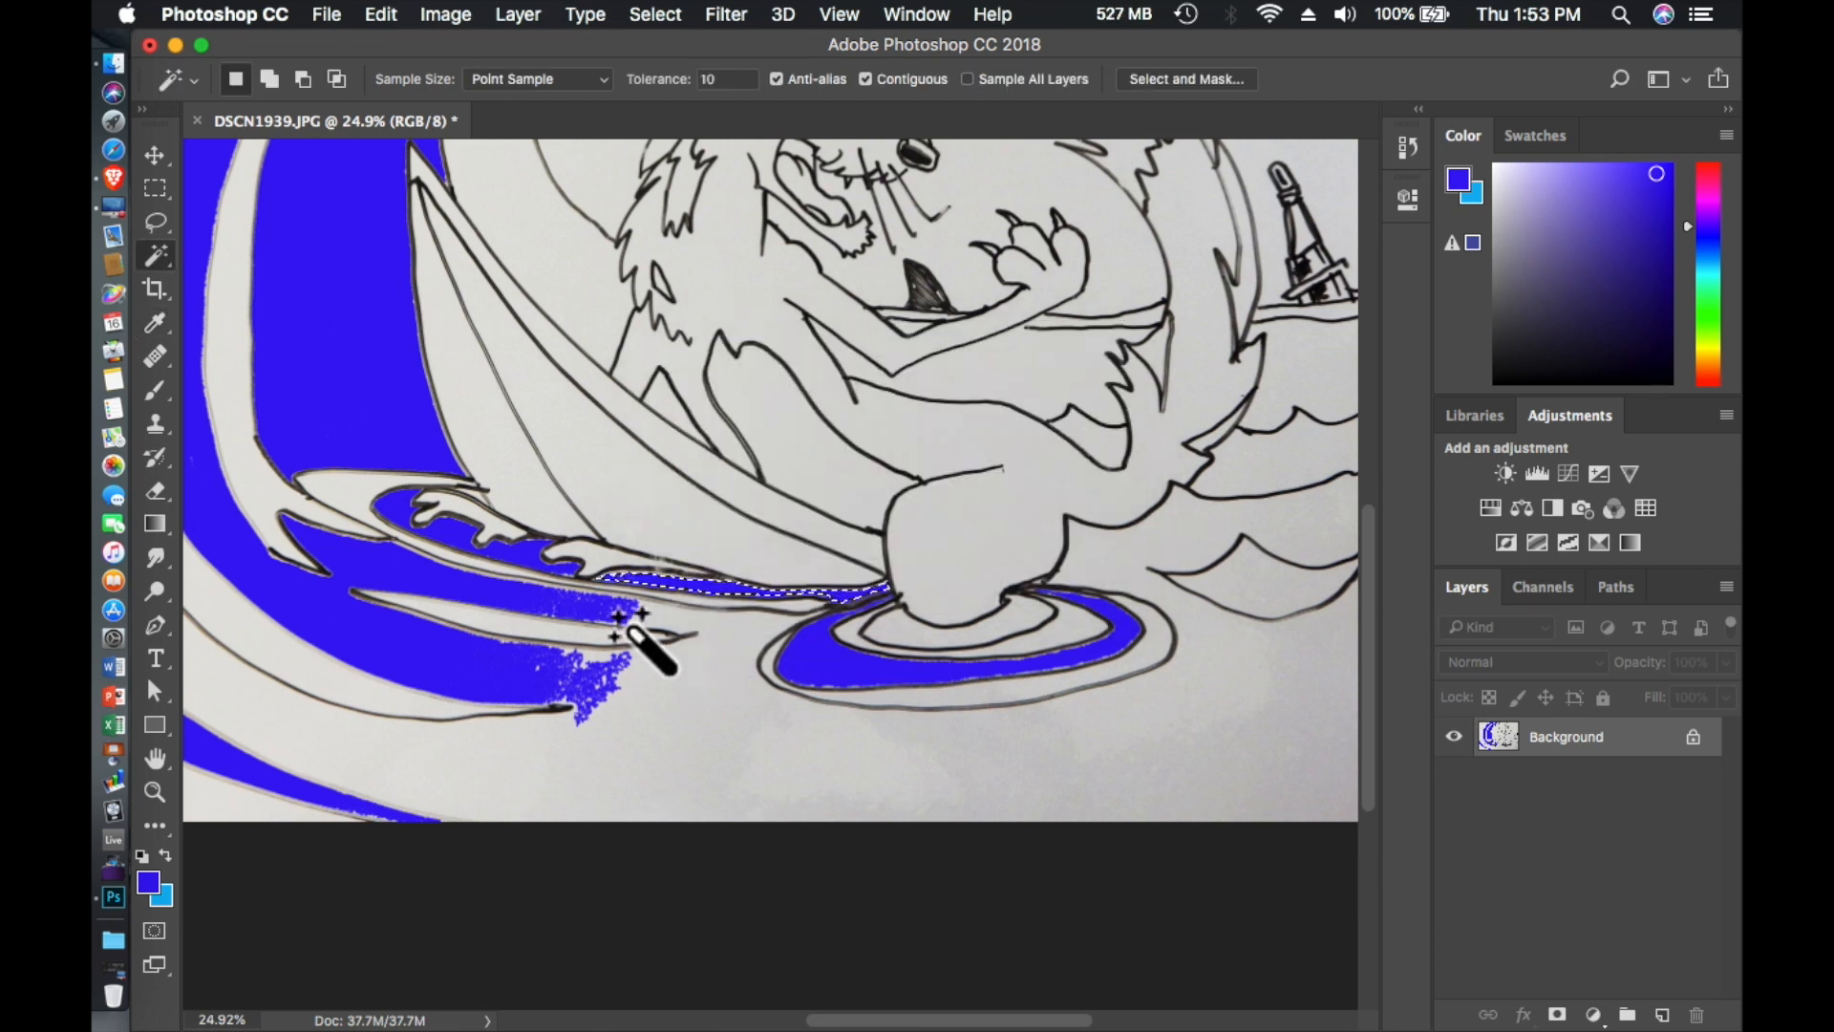
- Choose the Gradient tool and change the foreground color to a bright cyan
{"action": "left_click", "coordinate": [155, 523]}
{"action": "left_click", "coordinate": [155, 524]}
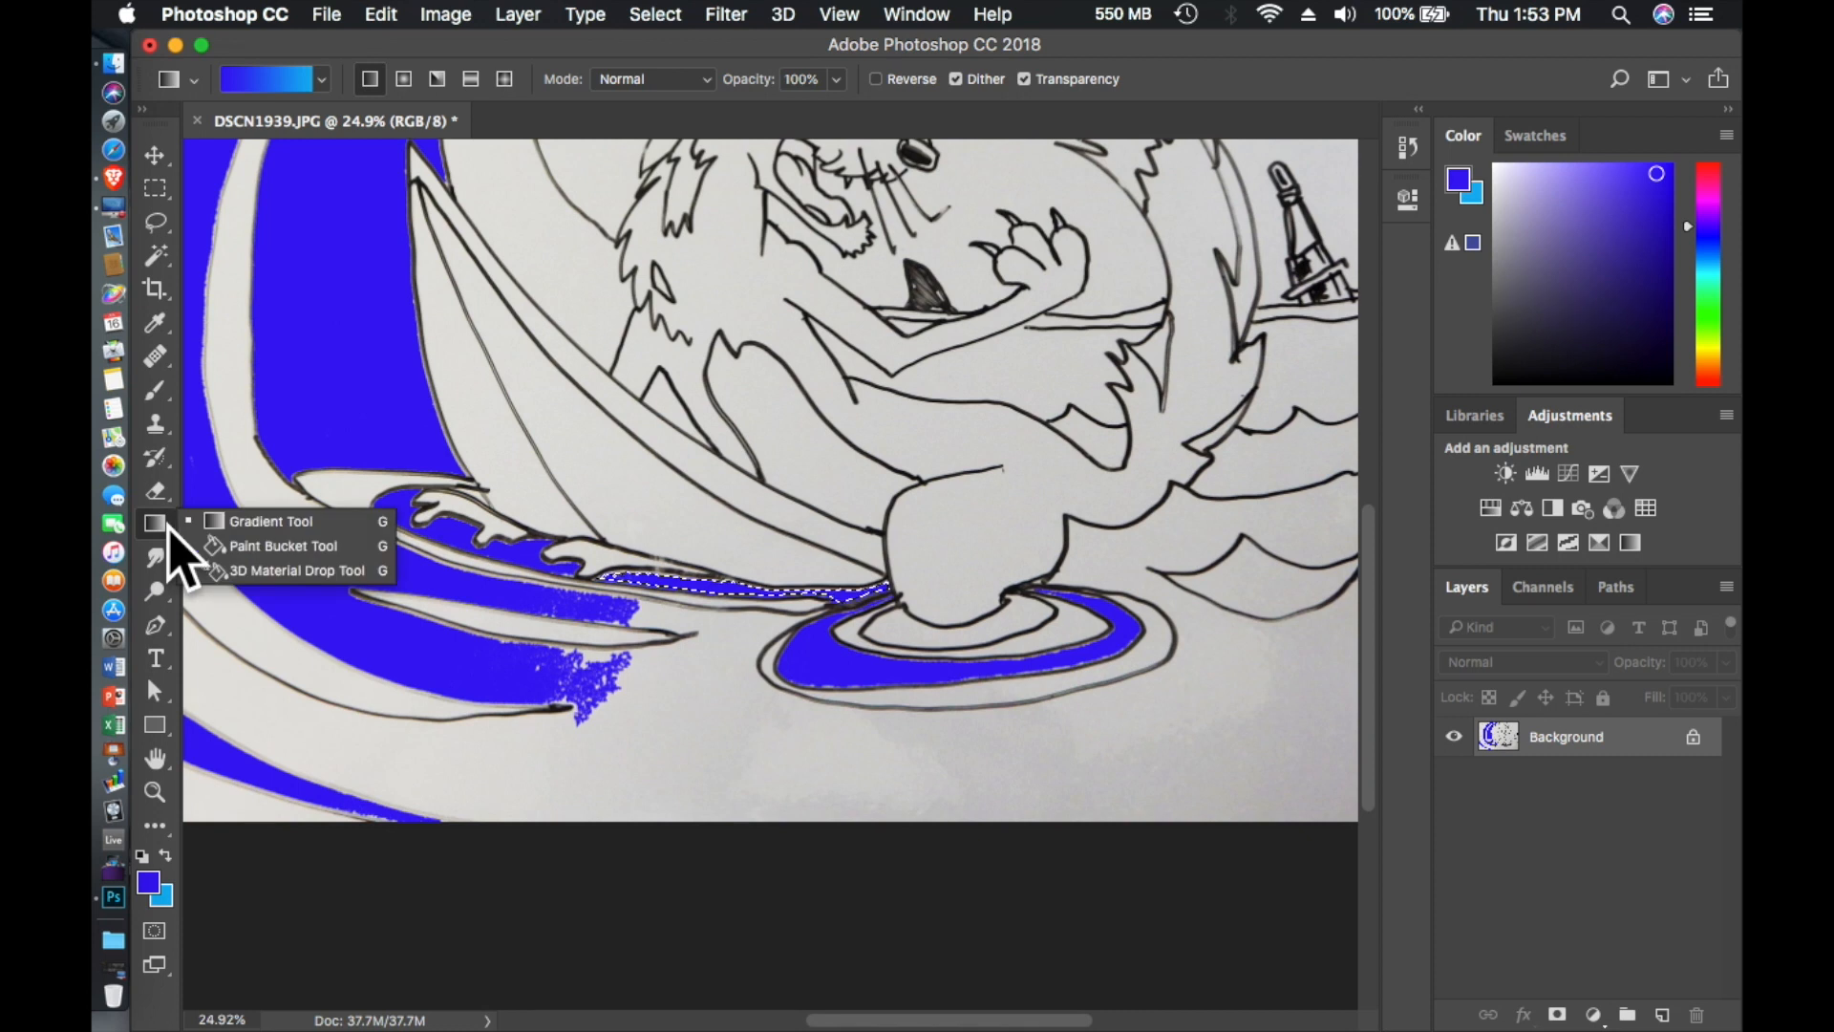
{"action": "left_click", "coordinate": [245, 525]}
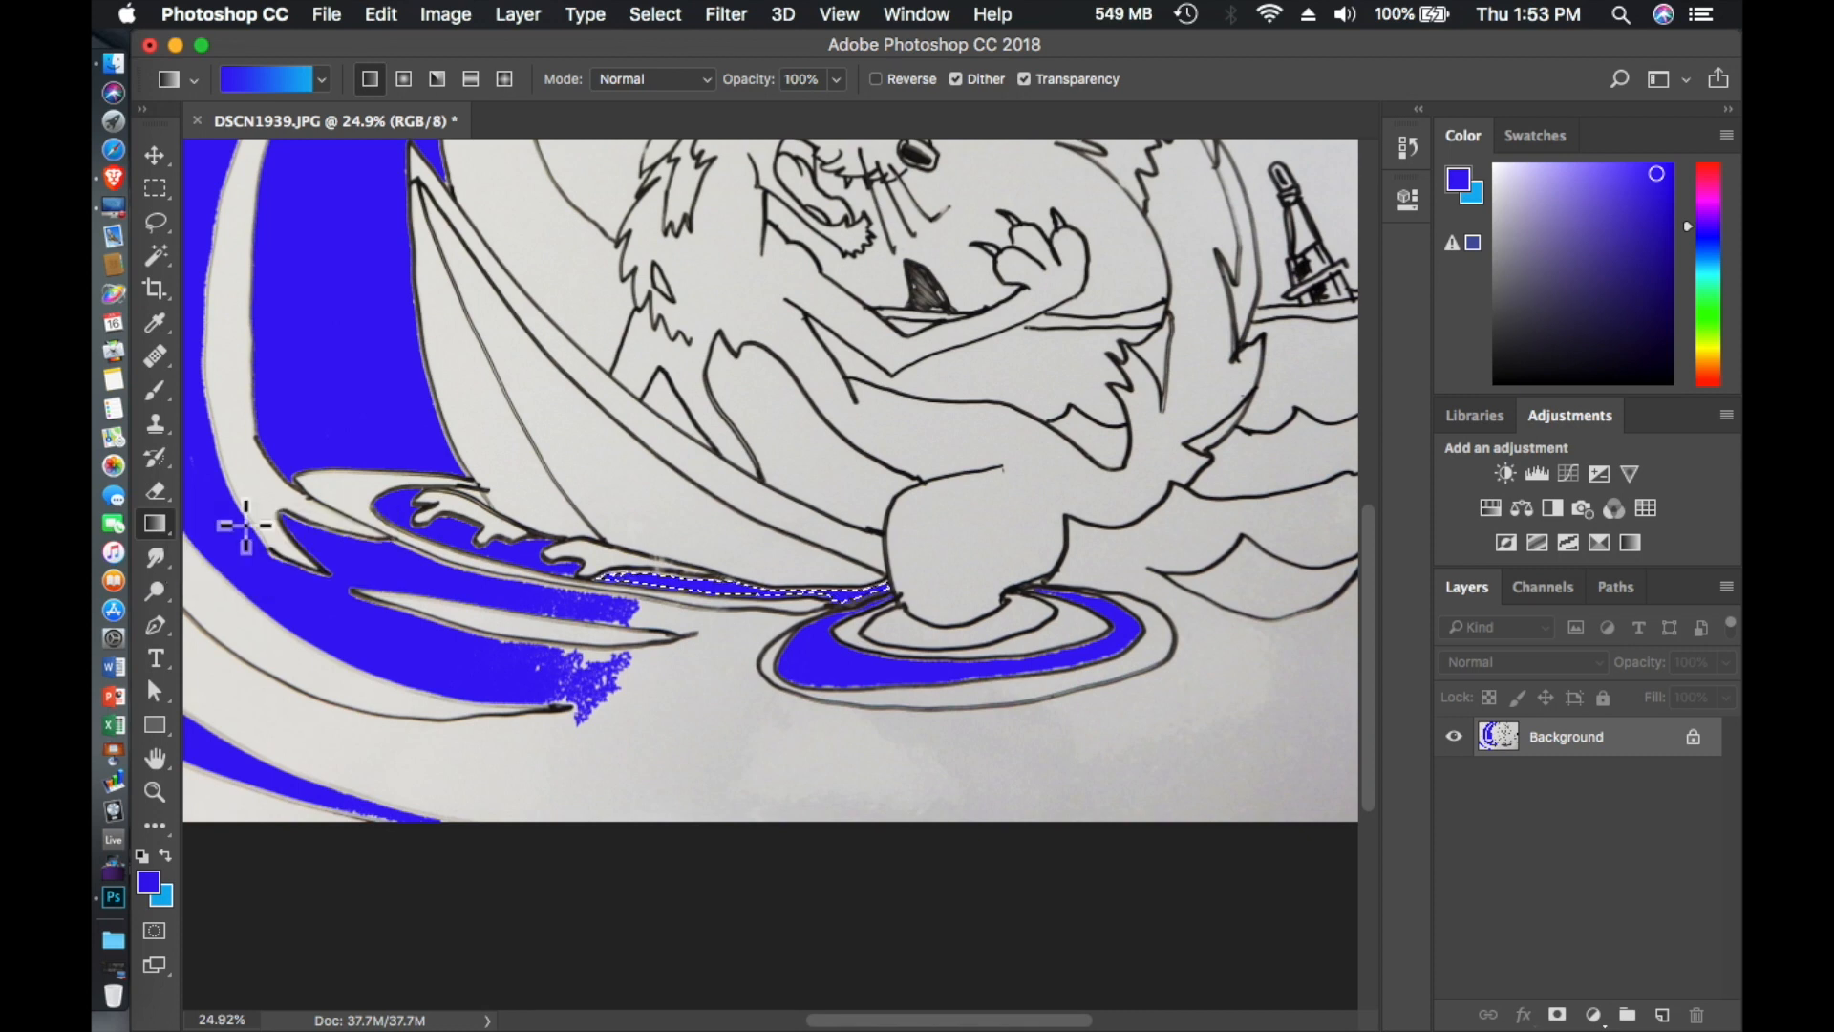
{"action": "scroll", "coordinate": [806, 341], "scroll_direction": "down", "scroll_amount": 3}
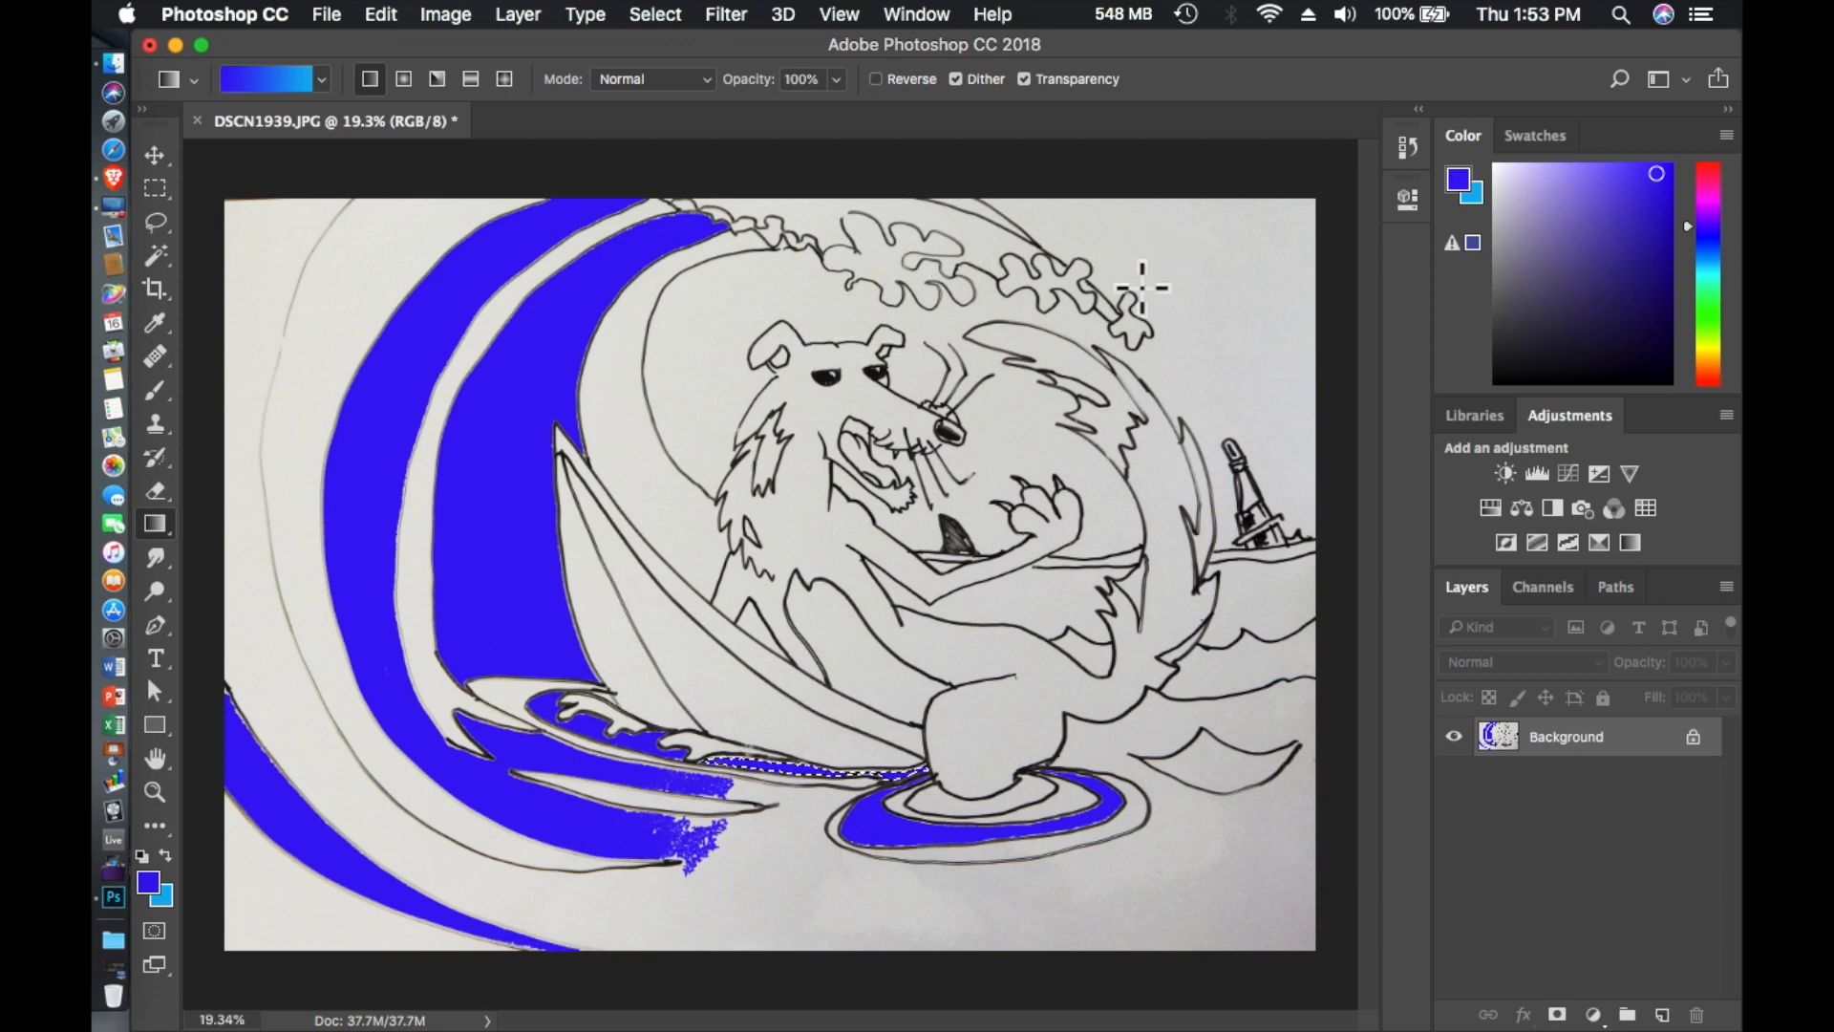
{"action": "left_click", "coordinate": [1459, 178]}
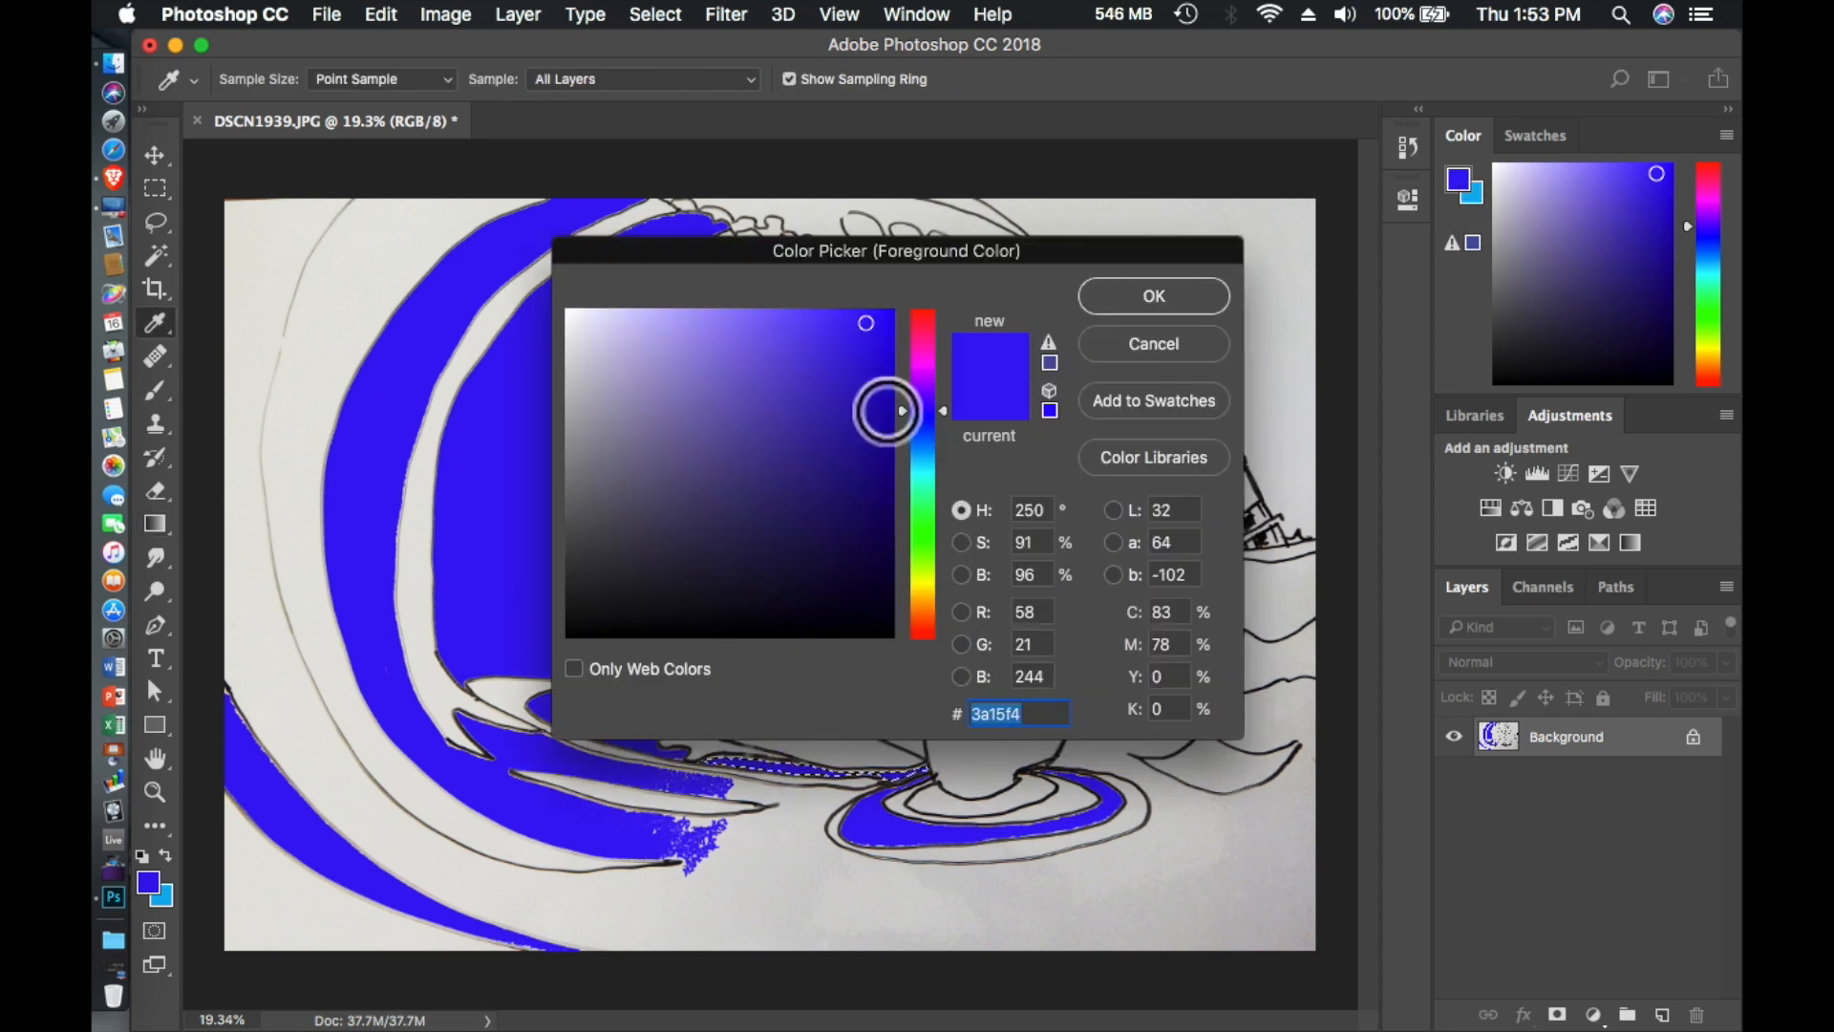
{"action": "left_click", "coordinate": [923, 510]}
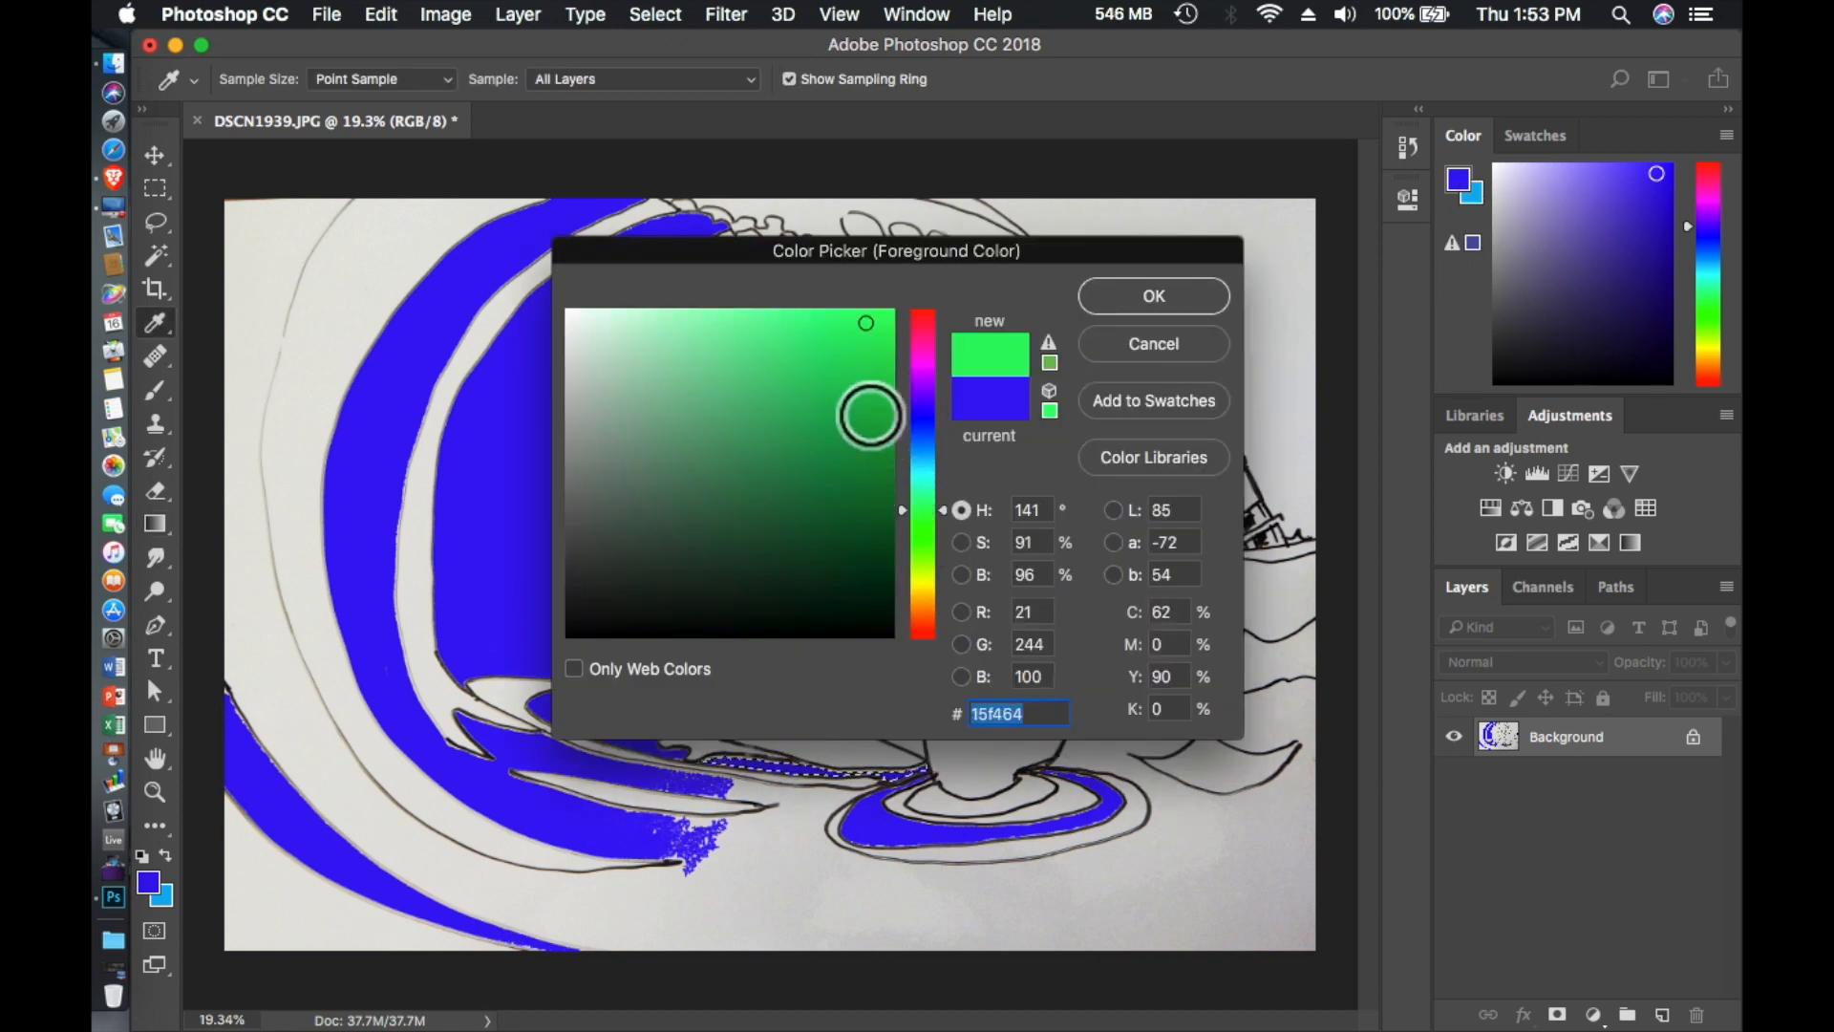
{"action": "left_click", "coordinate": [924, 486]}
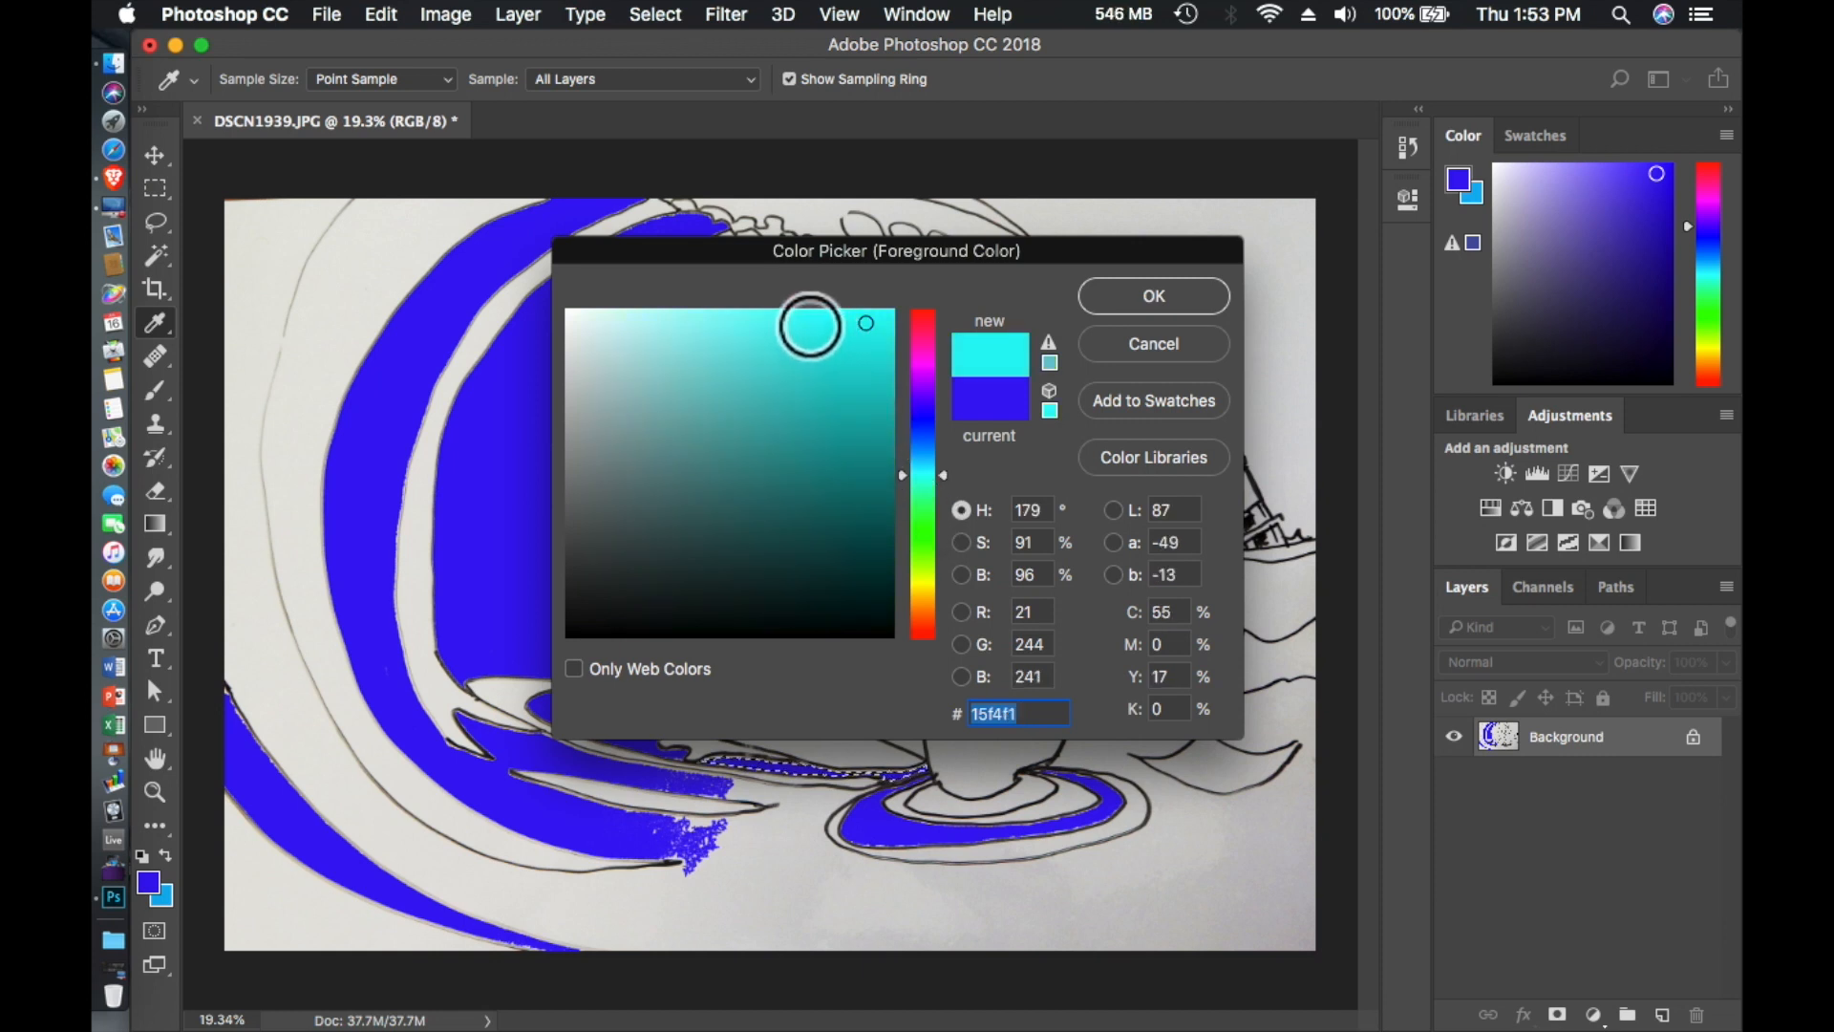
{"action": "left_click", "coordinate": [1156, 298]}
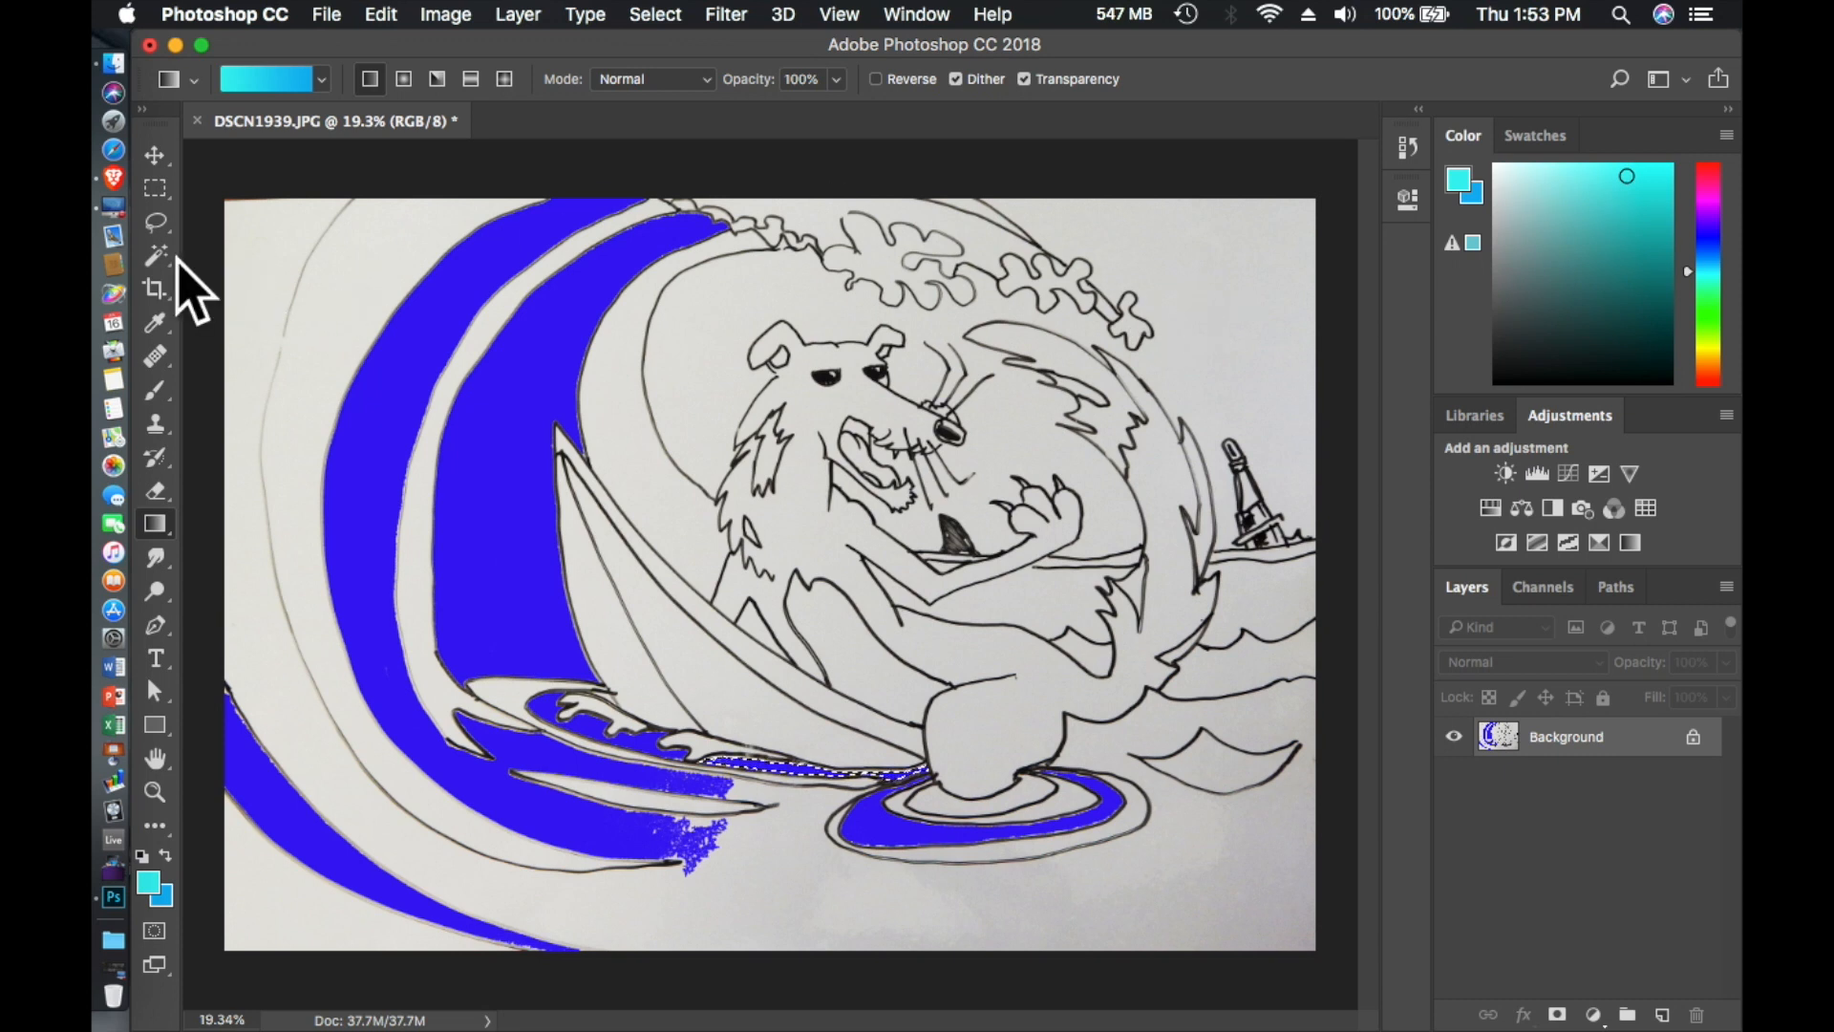
- Try selecting the sky around the animal with the Magic Wand at tolerances of 10, 2 and 5
{"action": "left_click", "coordinate": [153, 258]}
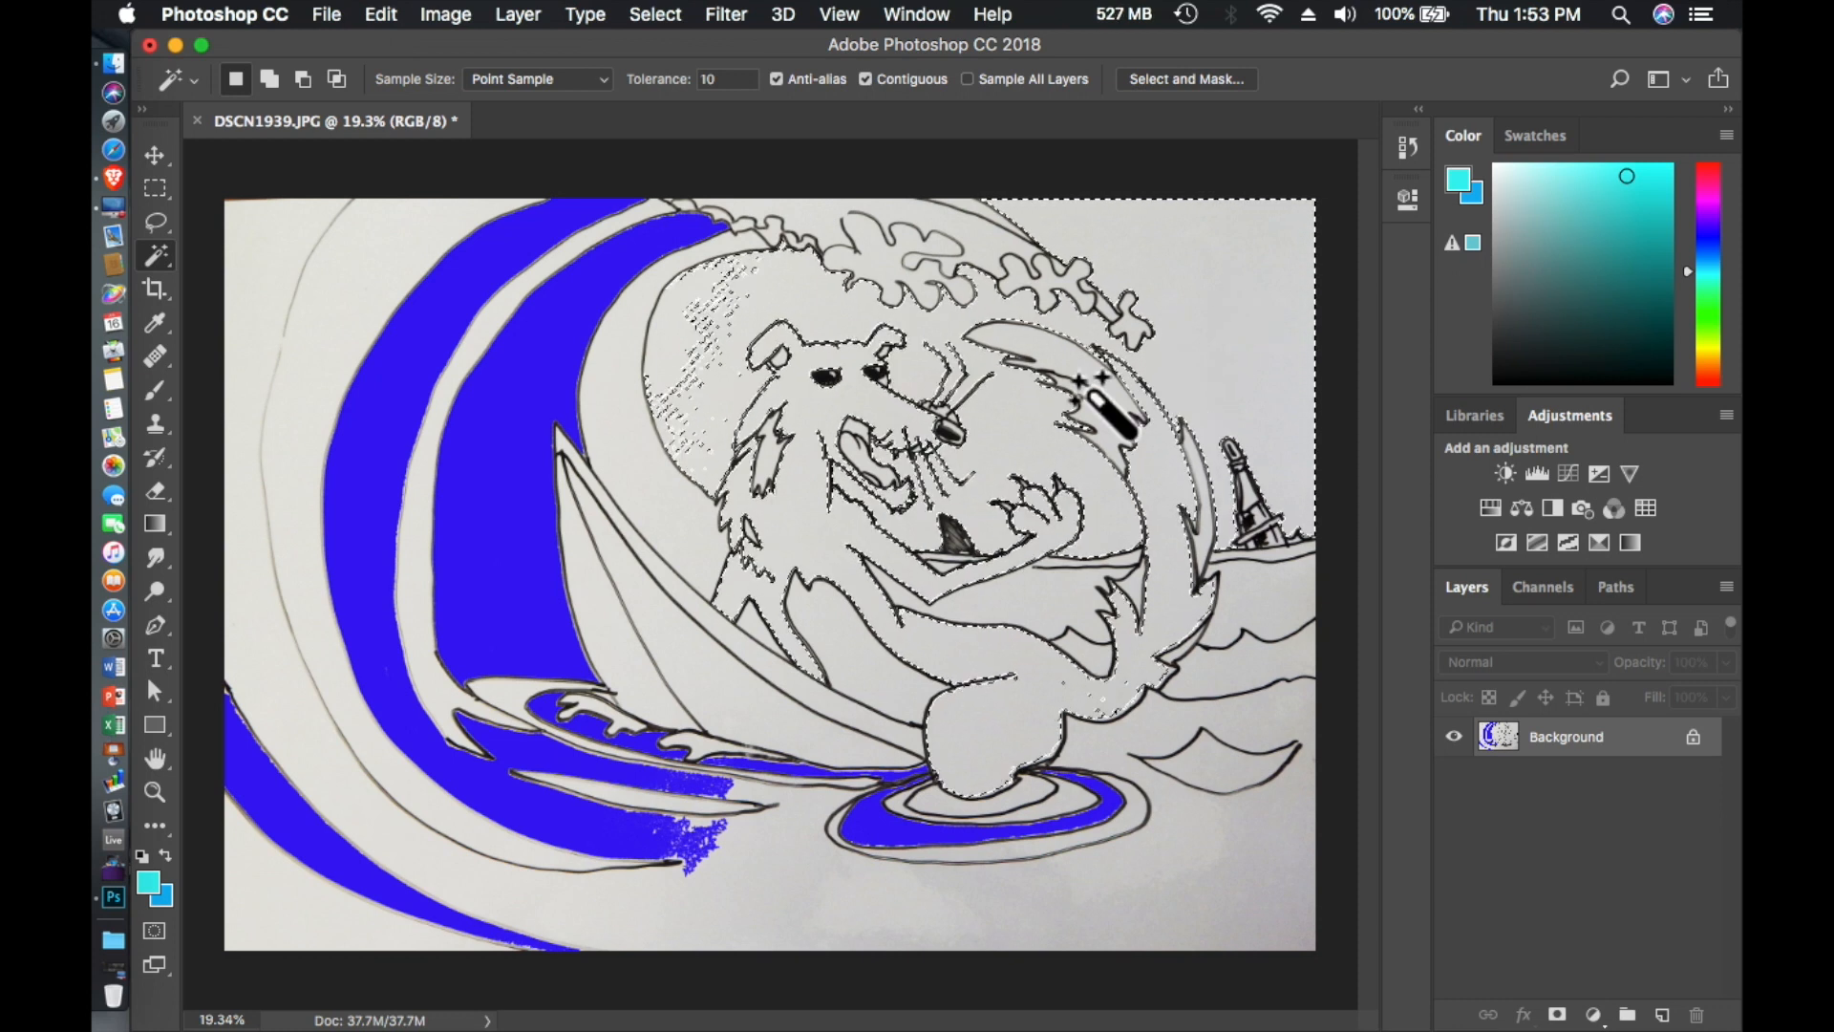
{"action": "scroll", "coordinate": [1084, 387], "scroll_direction": "down", "scroll_amount": 2}
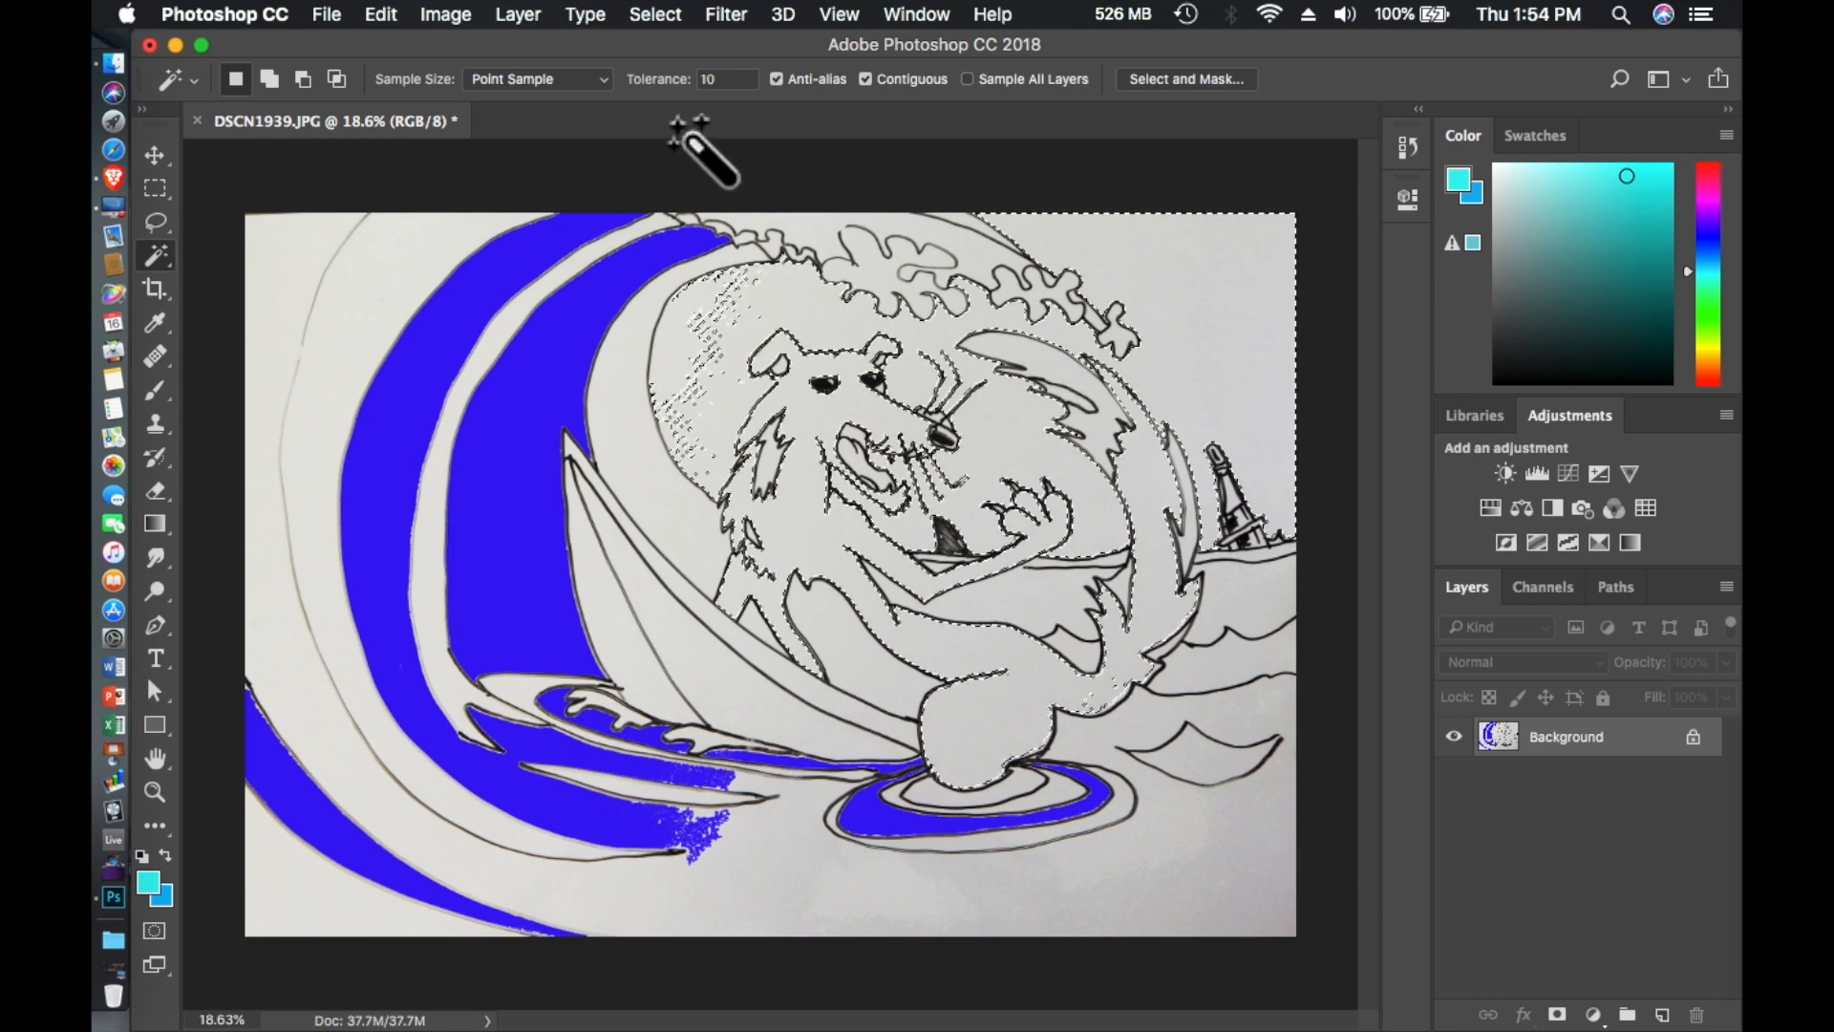
{"action": "left_click", "coordinate": [642, 256]}
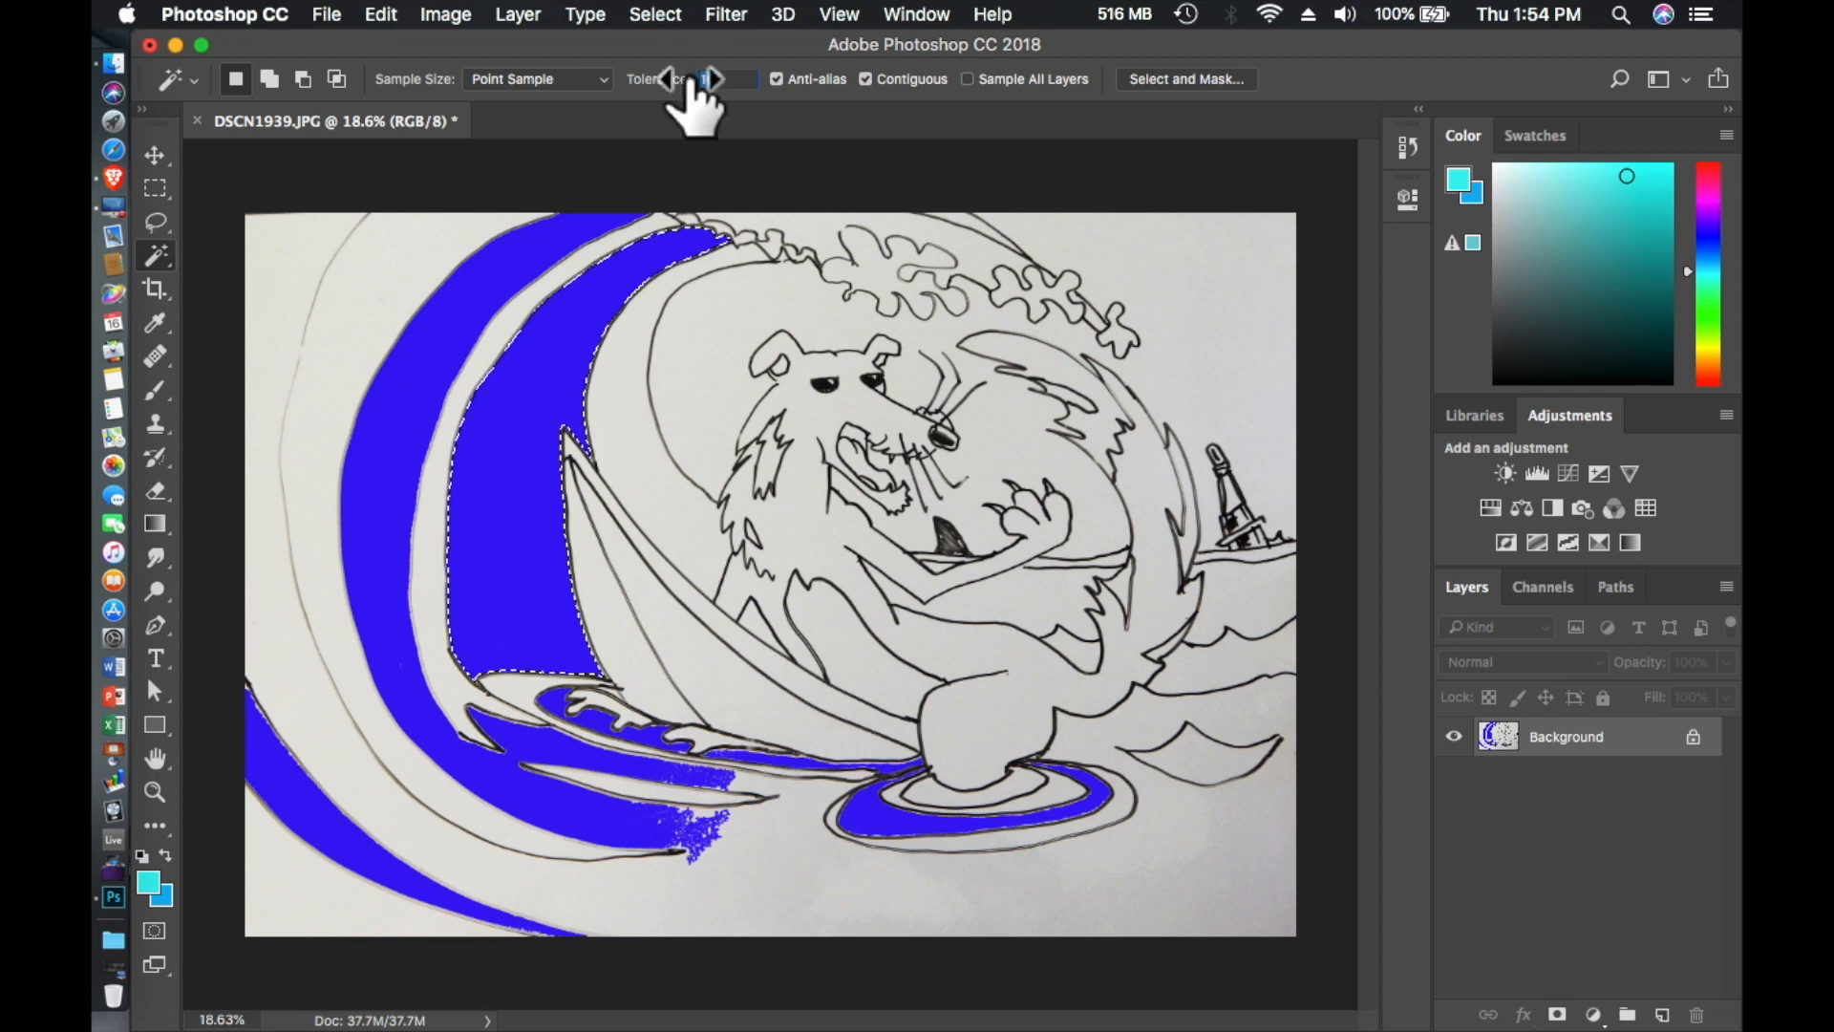
{"action": "type", "text": "2"}
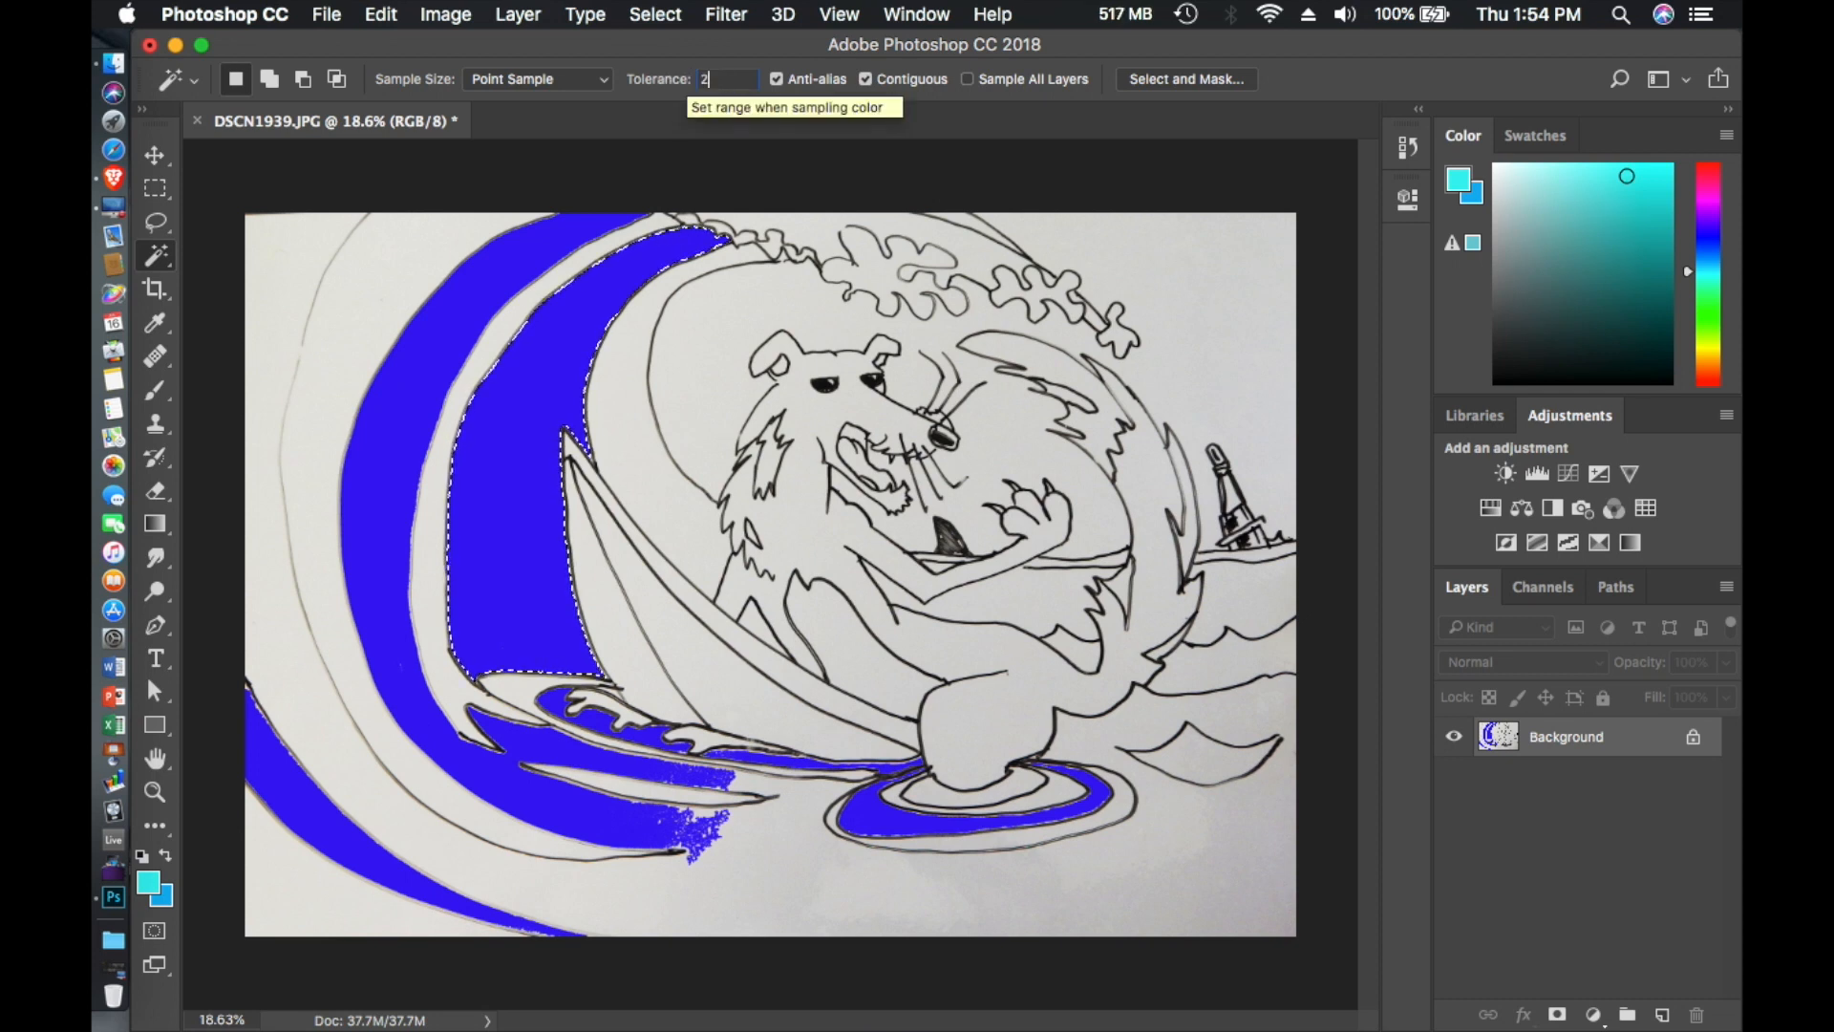
{"action": "left_click", "coordinate": [1188, 325]}
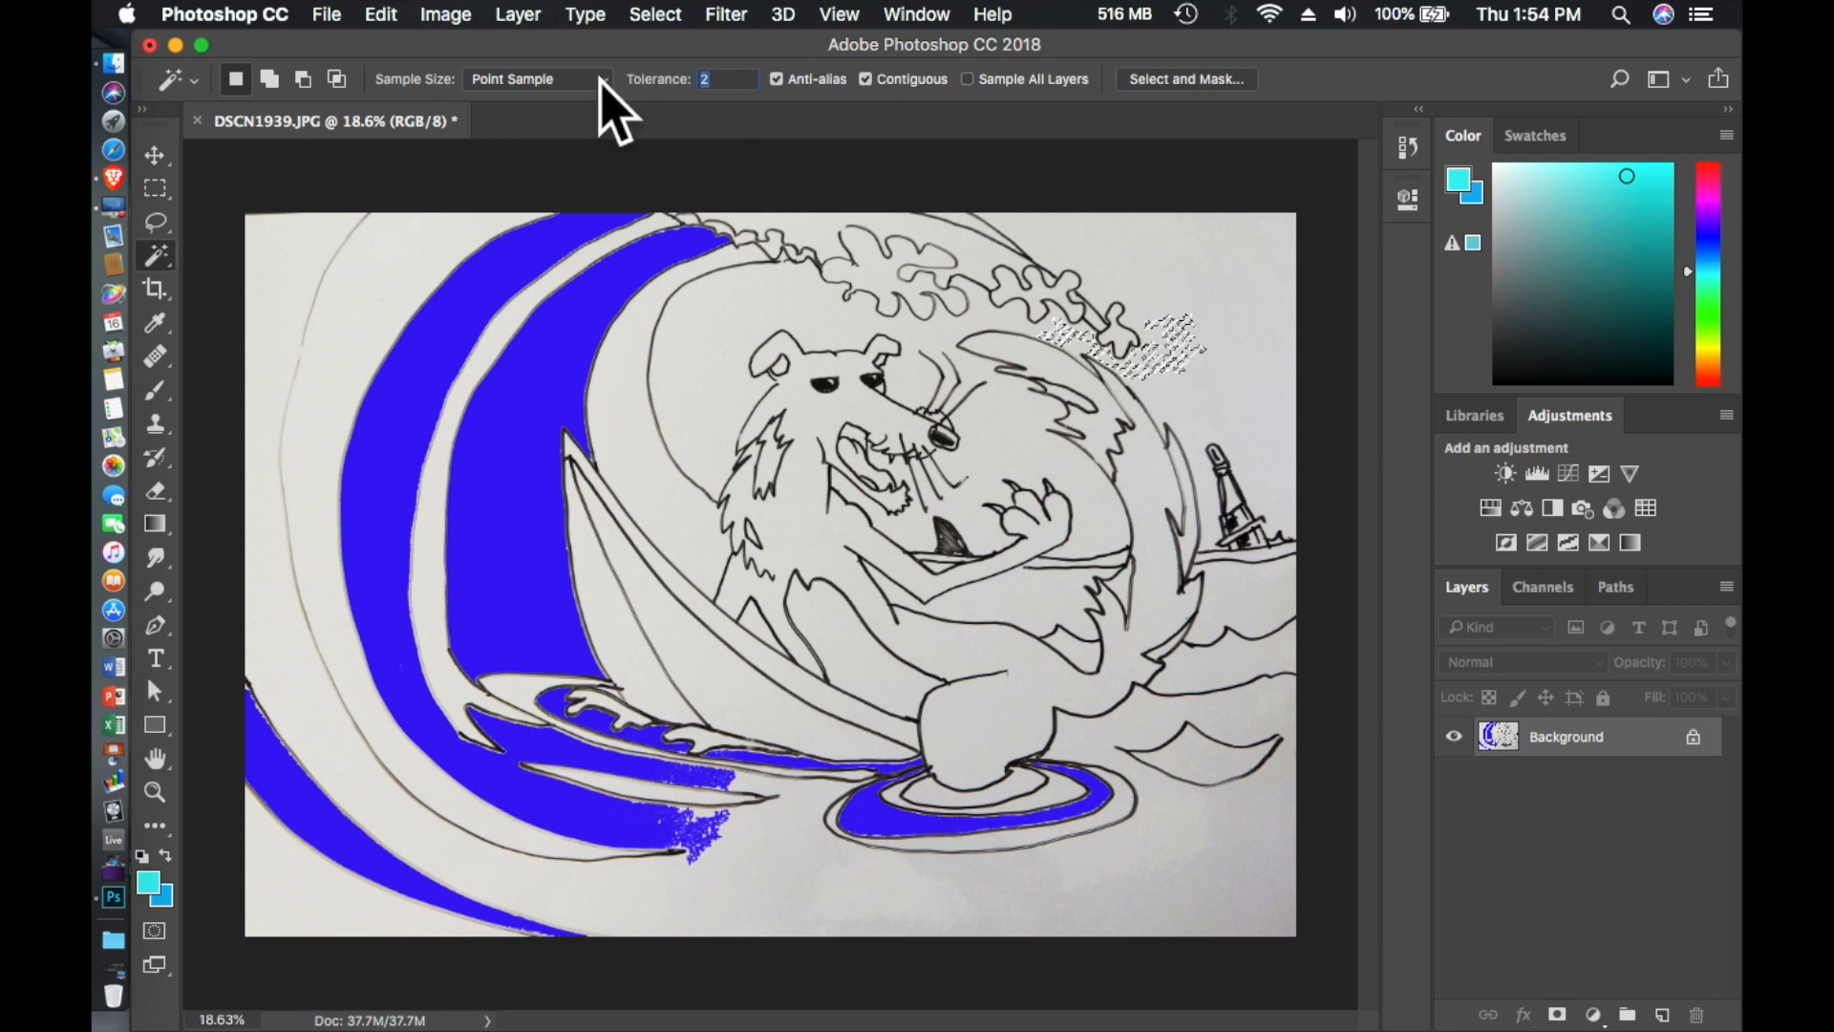
{"action": "type", "text": "5"}
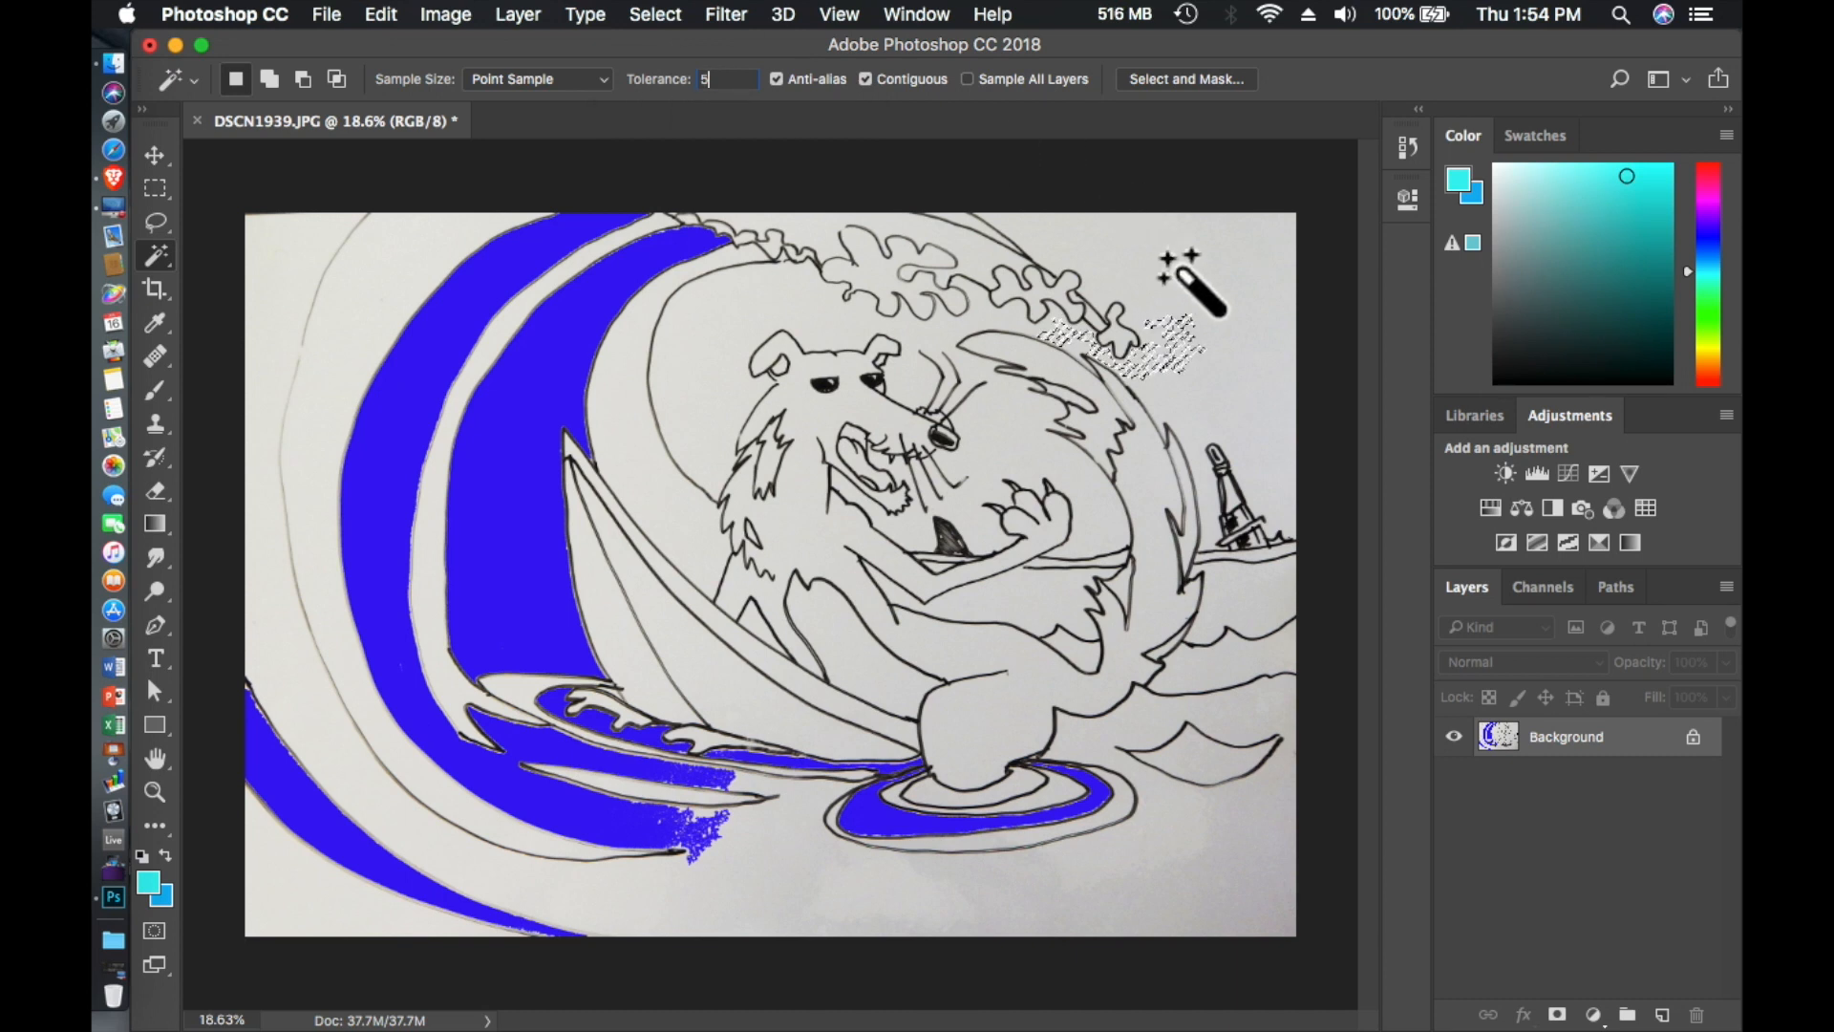
{"action": "left_click", "coordinate": [1199, 302]}
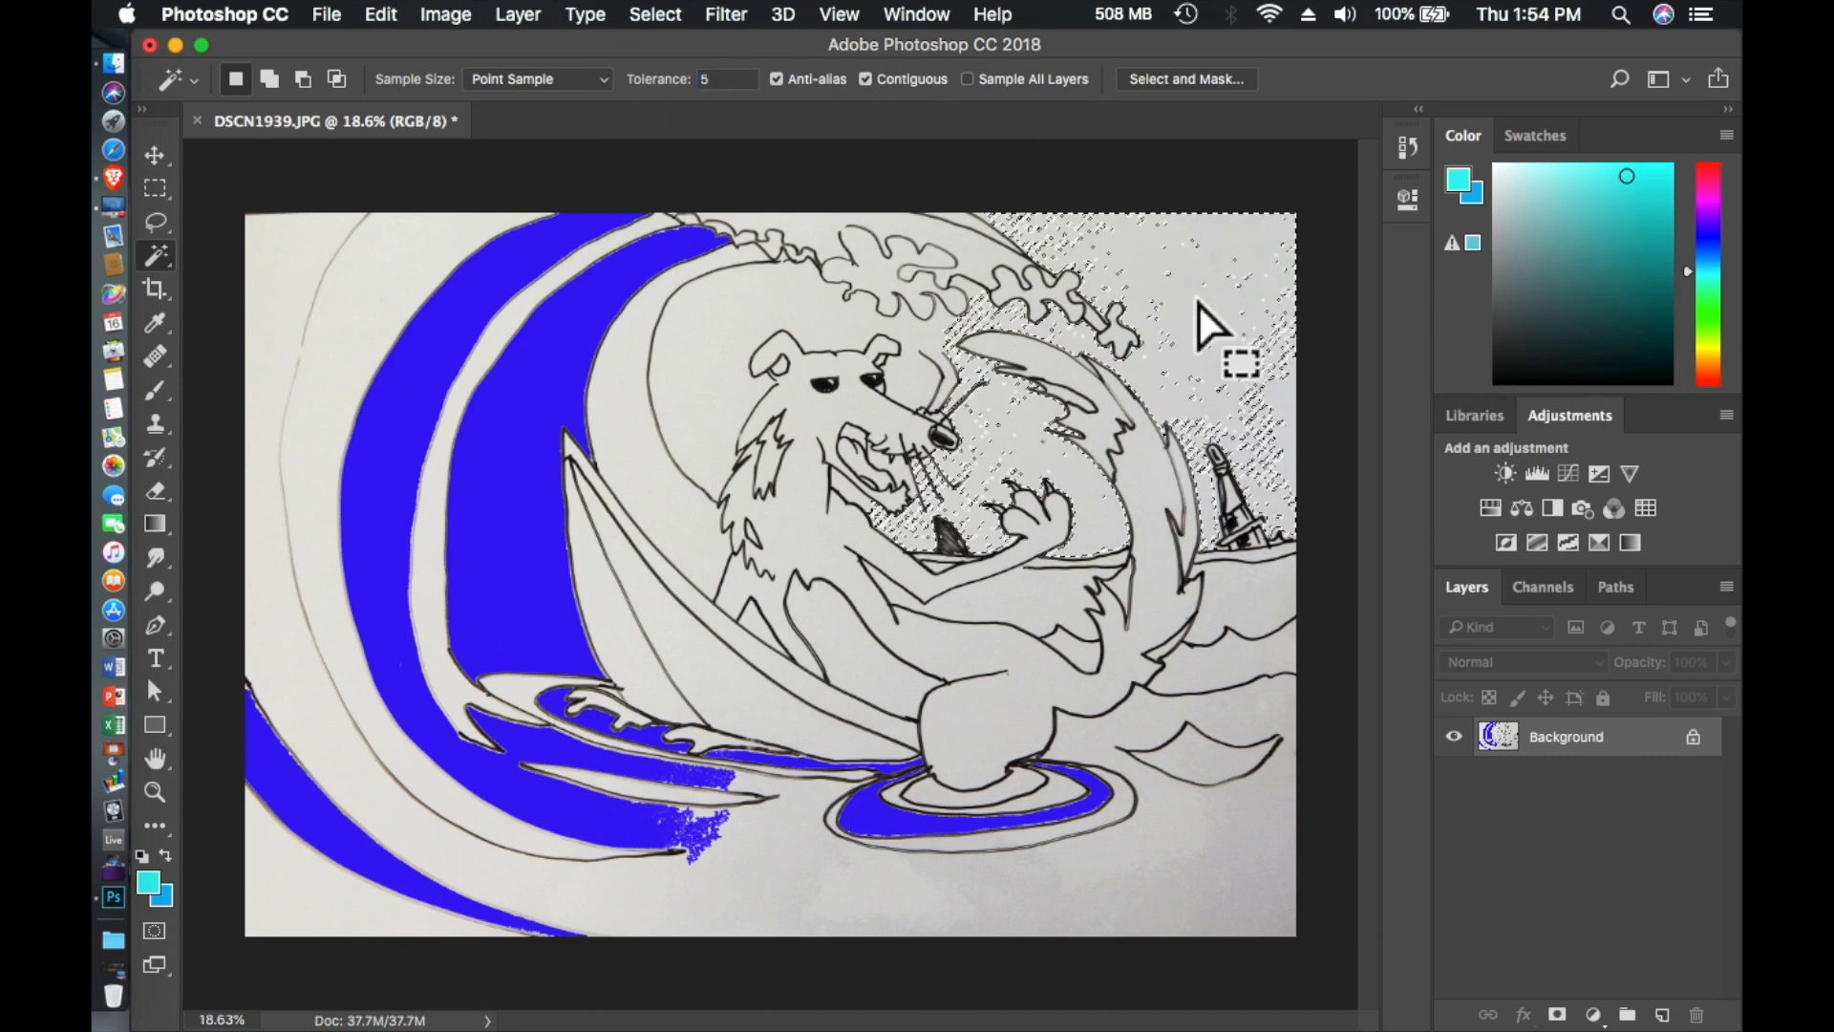
- Select the sky with a Magic Wand tolerance of 7 and apply a vertical linear gradient from cyan at the top to sky blue
{"action": "left_click", "coordinate": [784, 292]}
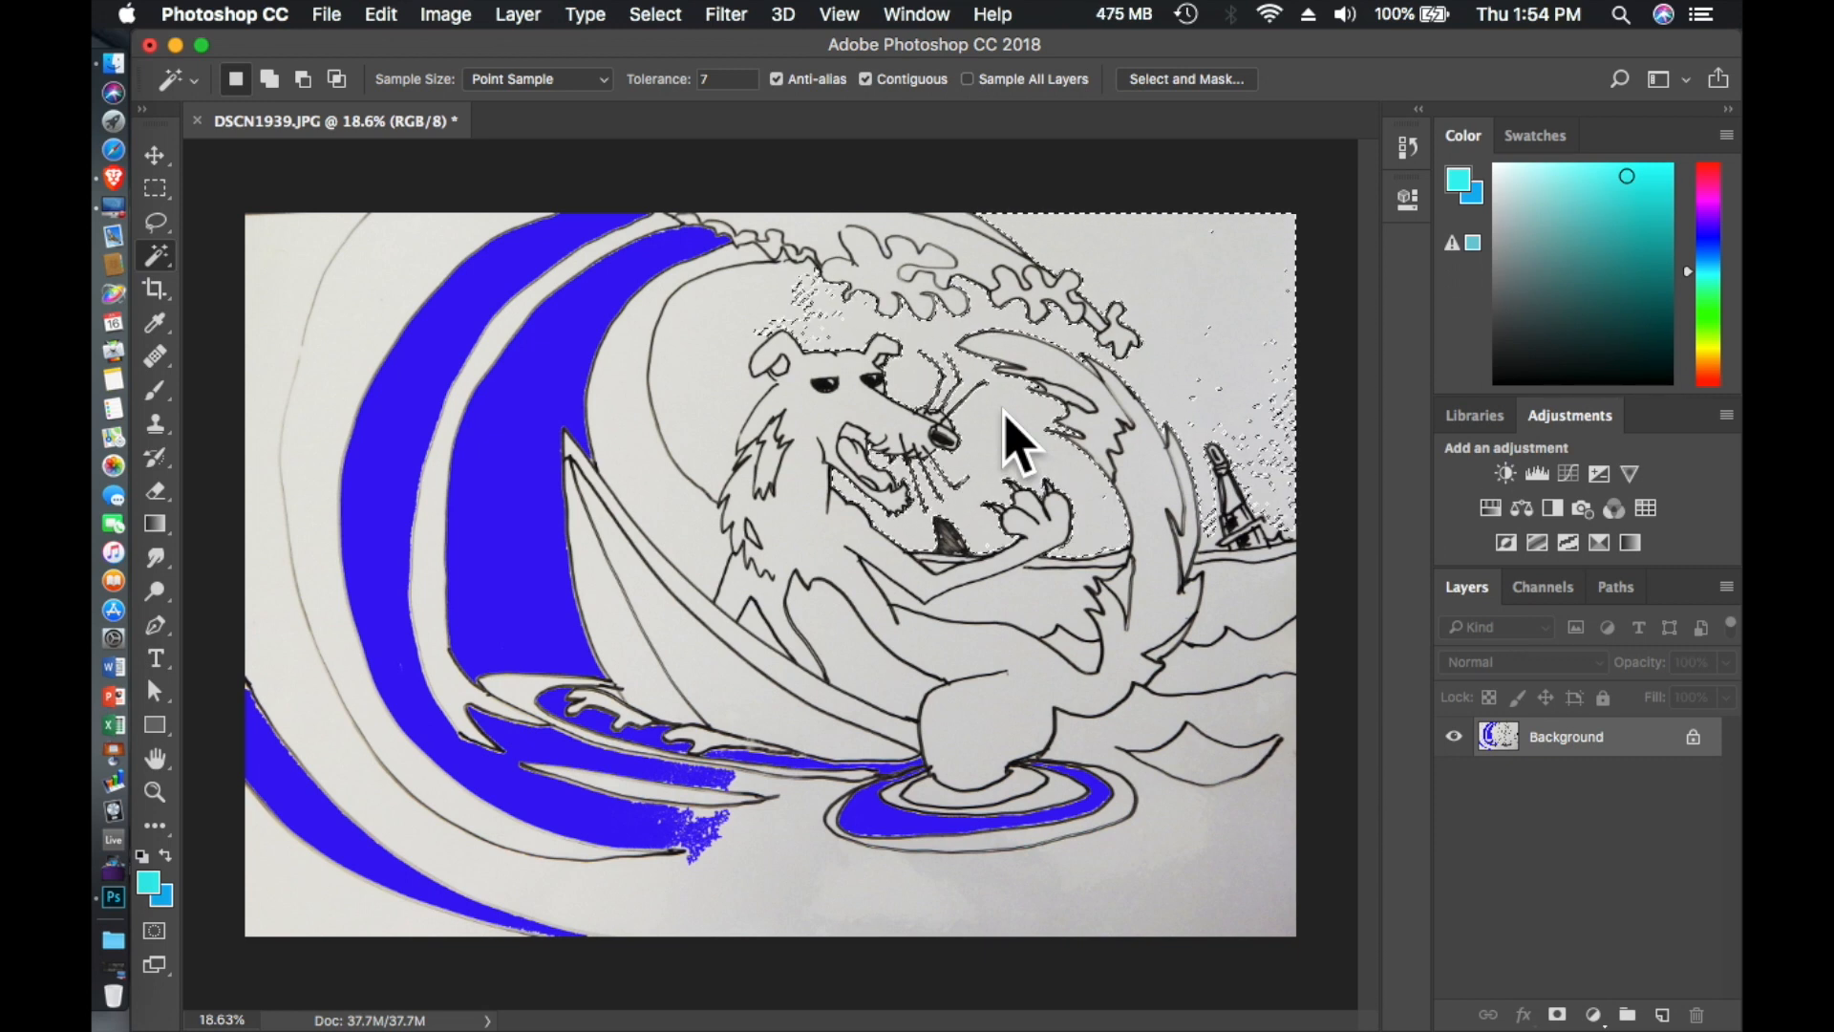
{"action": "left_click", "coordinate": [155, 523]}
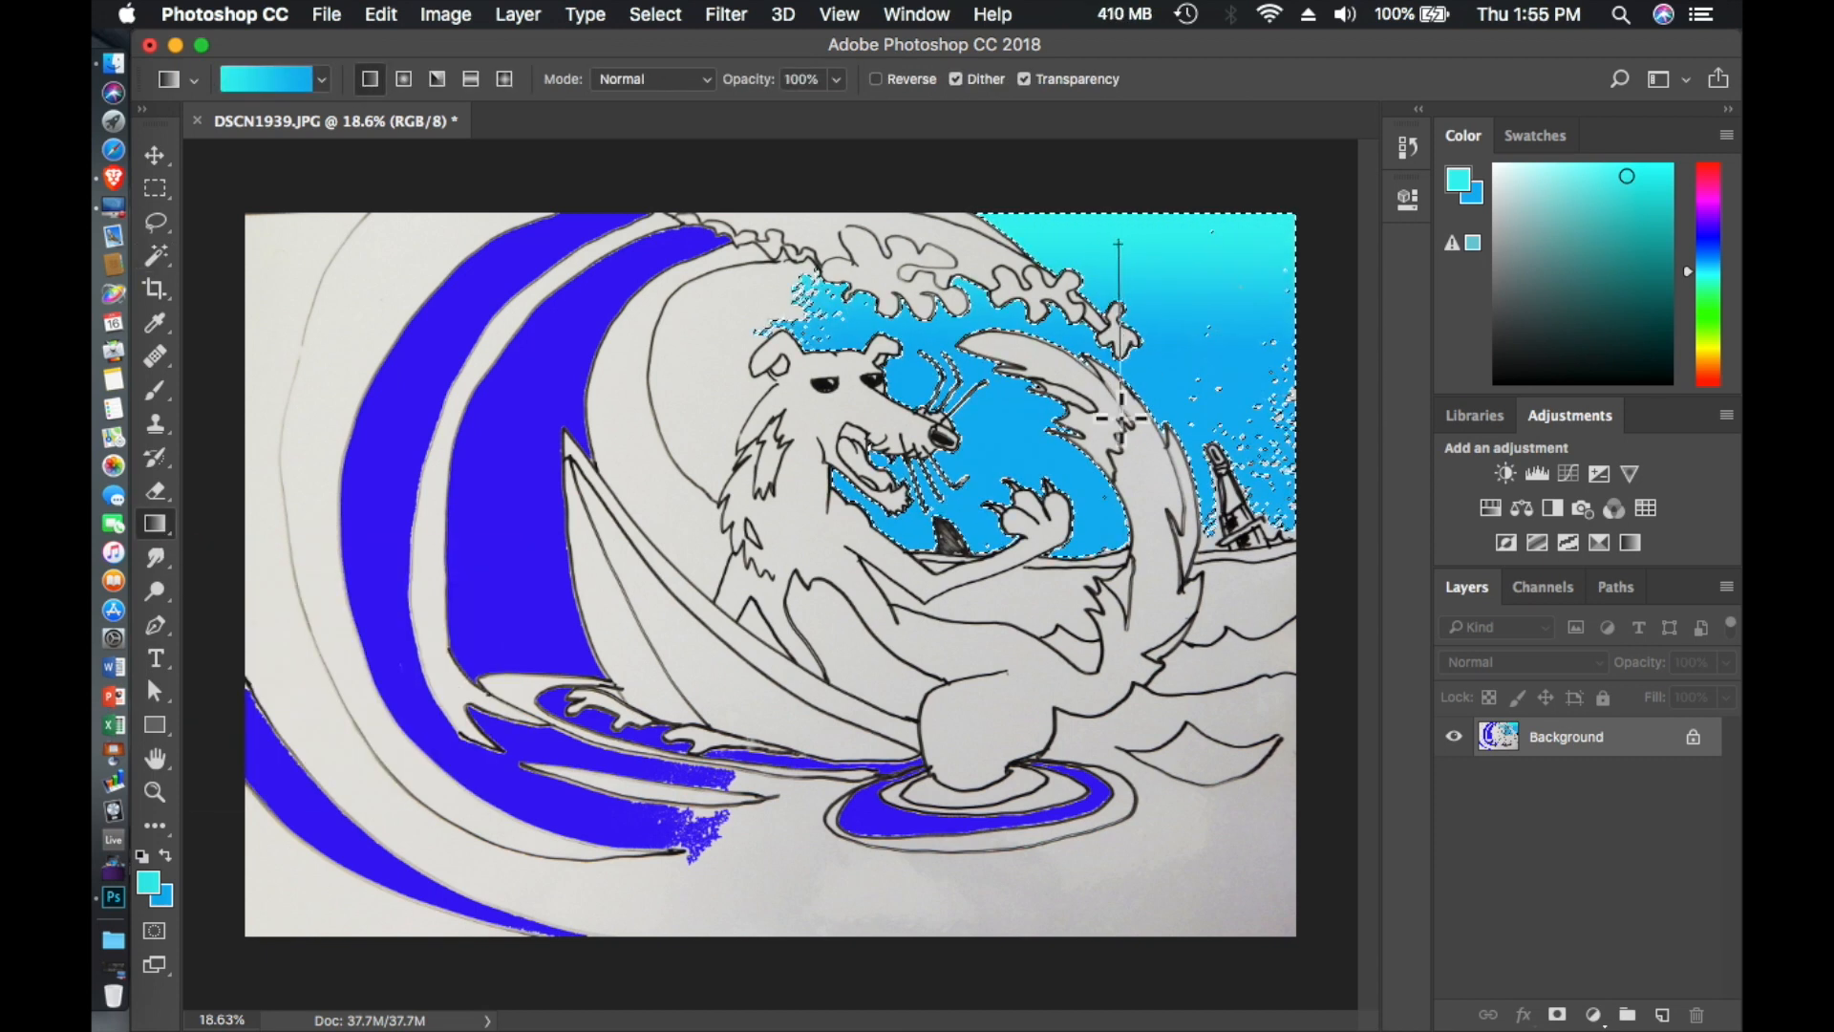
- Reapply the cyan-to-blue gradient to the selected sky several times, ending with a diagonal blend from upper right to lower left, and deselect
{"action": "left_click_drag", "start_coordinate": [1145, 490], "coordinate": [1145, 579]}
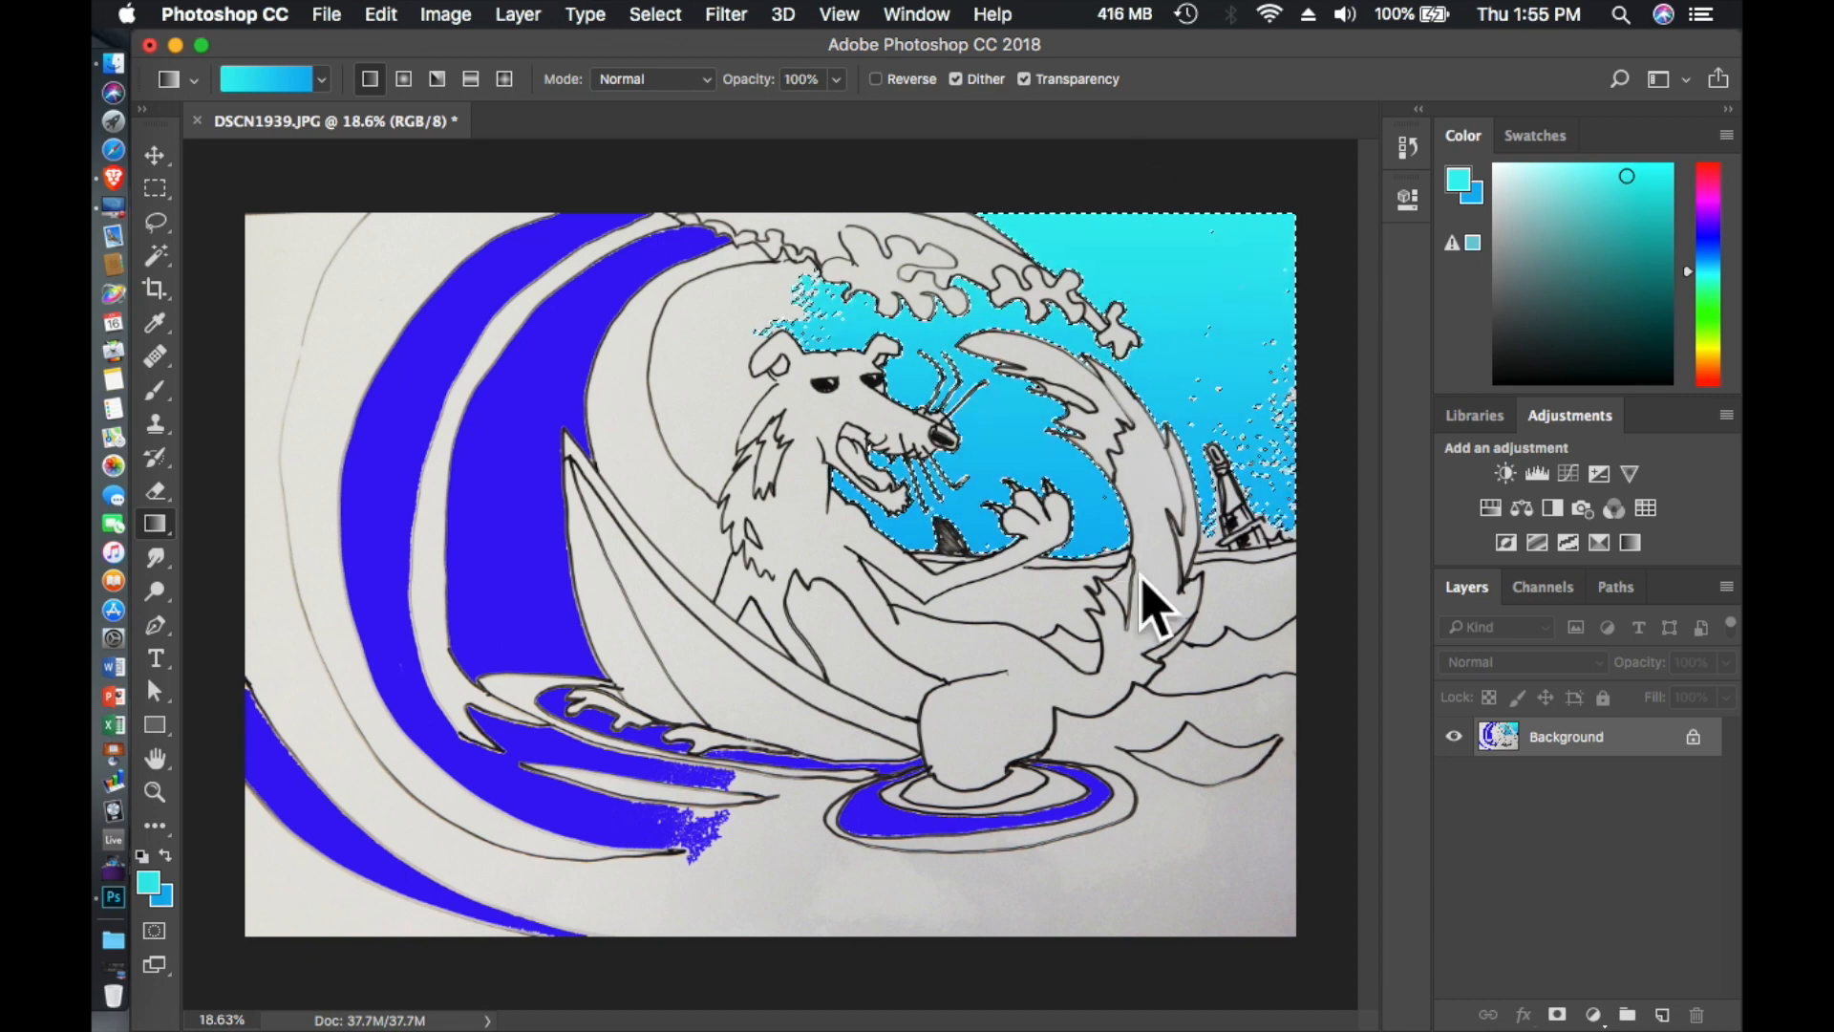
{"action": "left_click_drag", "start_coordinate": [1115, 175], "coordinate": [1082, 574]}
{"action": "left_click_drag", "start_coordinate": [1266, 292], "coordinate": [973, 577]}
{"action": "left_click_drag", "start_coordinate": [1107, 192], "coordinate": [917, 552]}
{"action": "left_click_drag", "start_coordinate": [1125, 198], "coordinate": [829, 577]}
{"action": "key", "text": "super+d"}
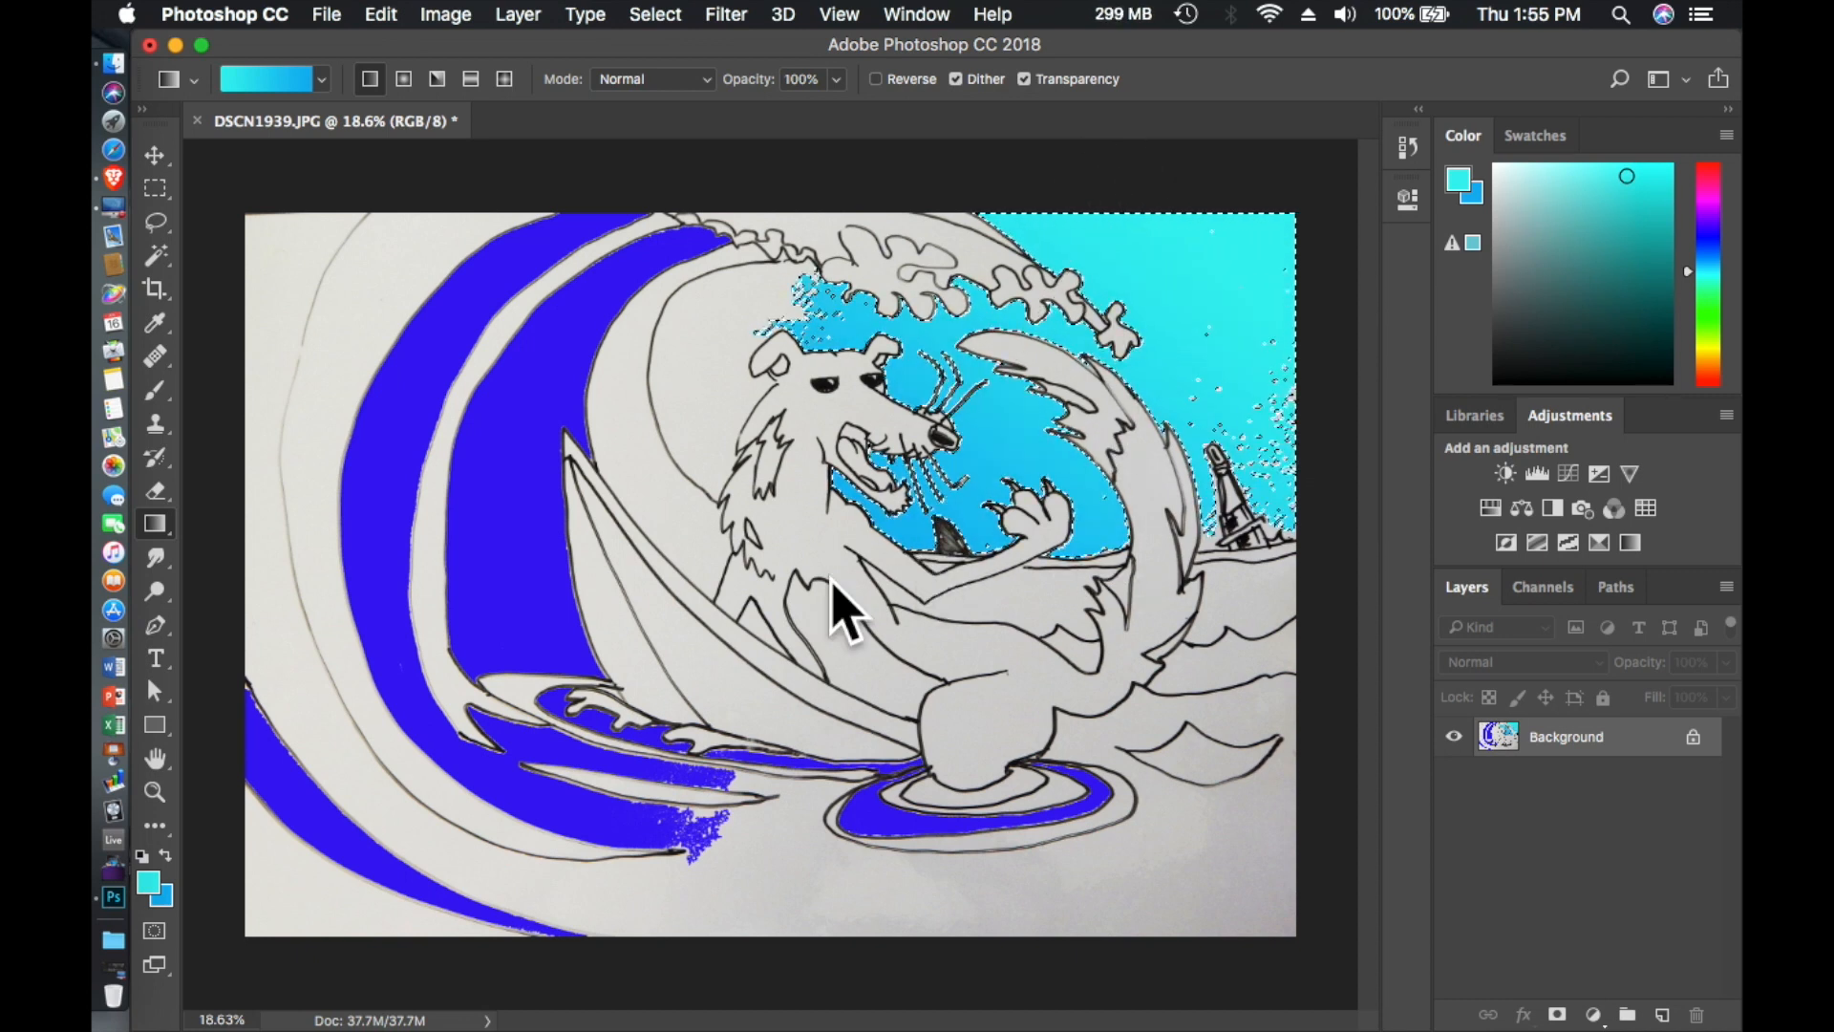
- Select the uncolored sky area inside the wave behind the animal's head with the Magic Wand and fill it with the cyan foreground at 100% opacity
{"action": "left_click", "coordinate": [156, 222]}
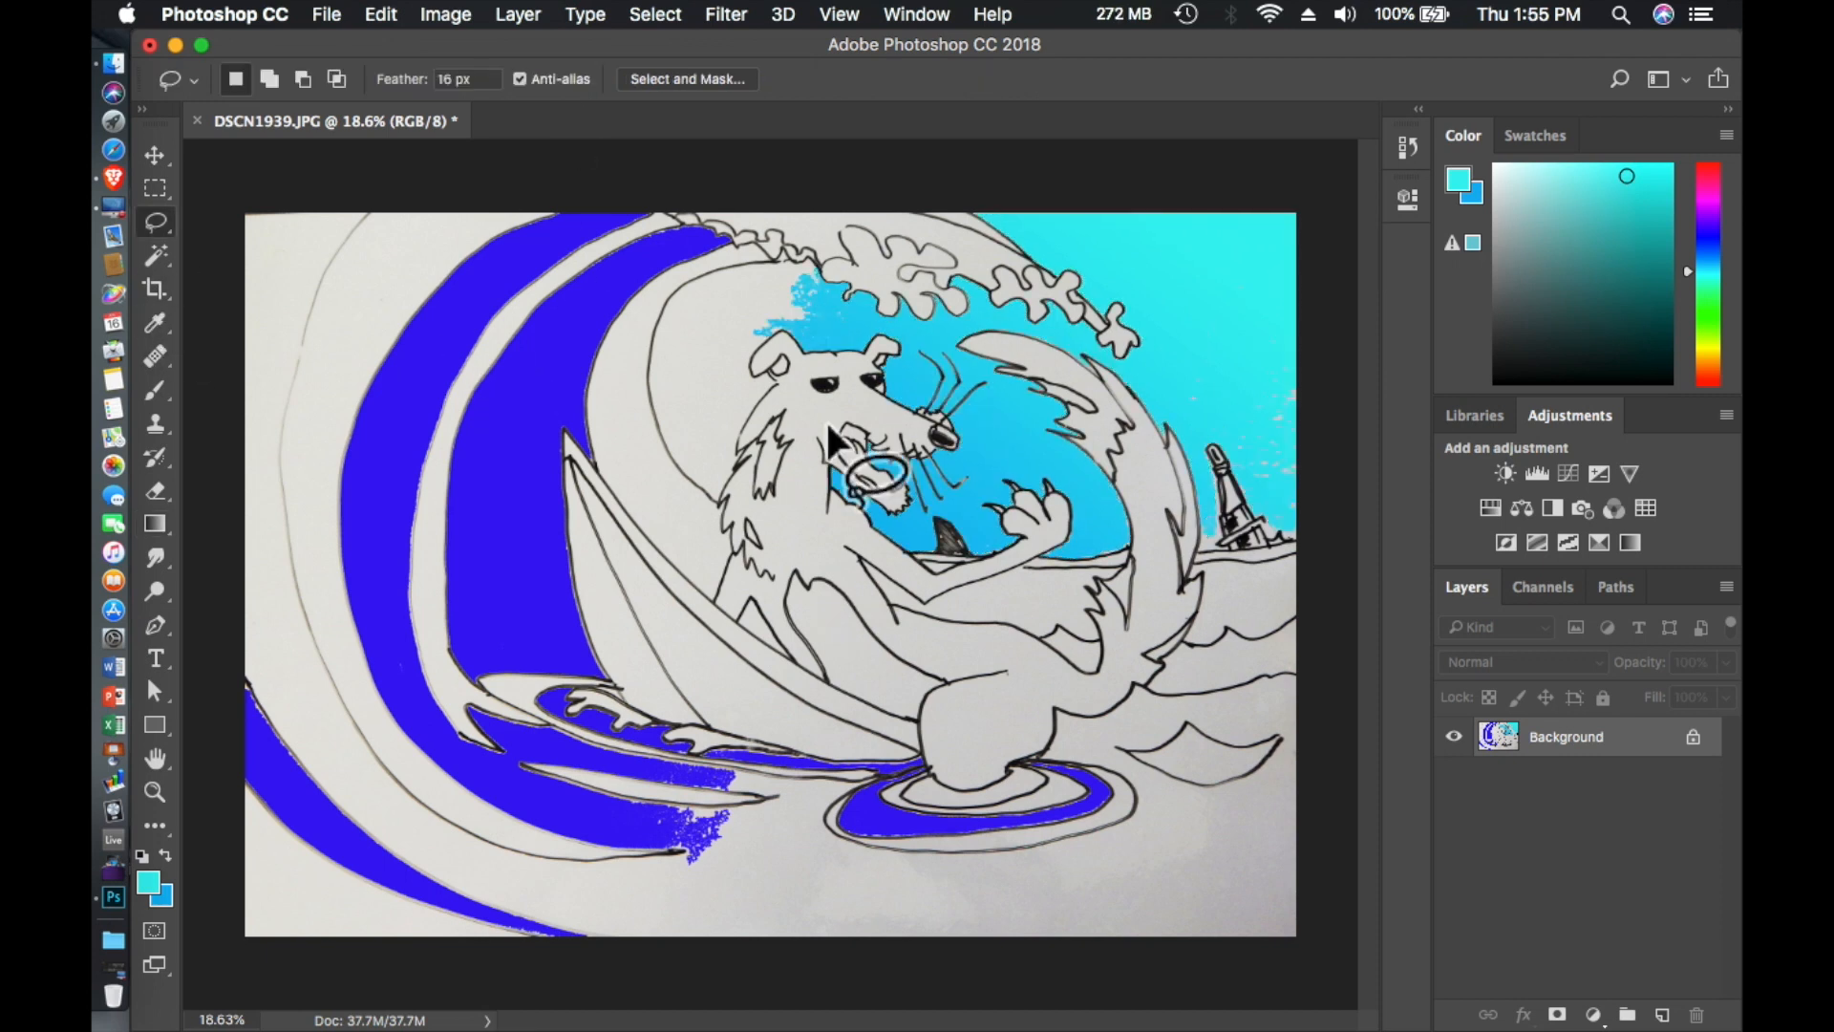
{"action": "left_click", "coordinate": [156, 323]}
{"action": "left_click", "coordinate": [156, 256]}
{"action": "left_click", "coordinate": [724, 376]}
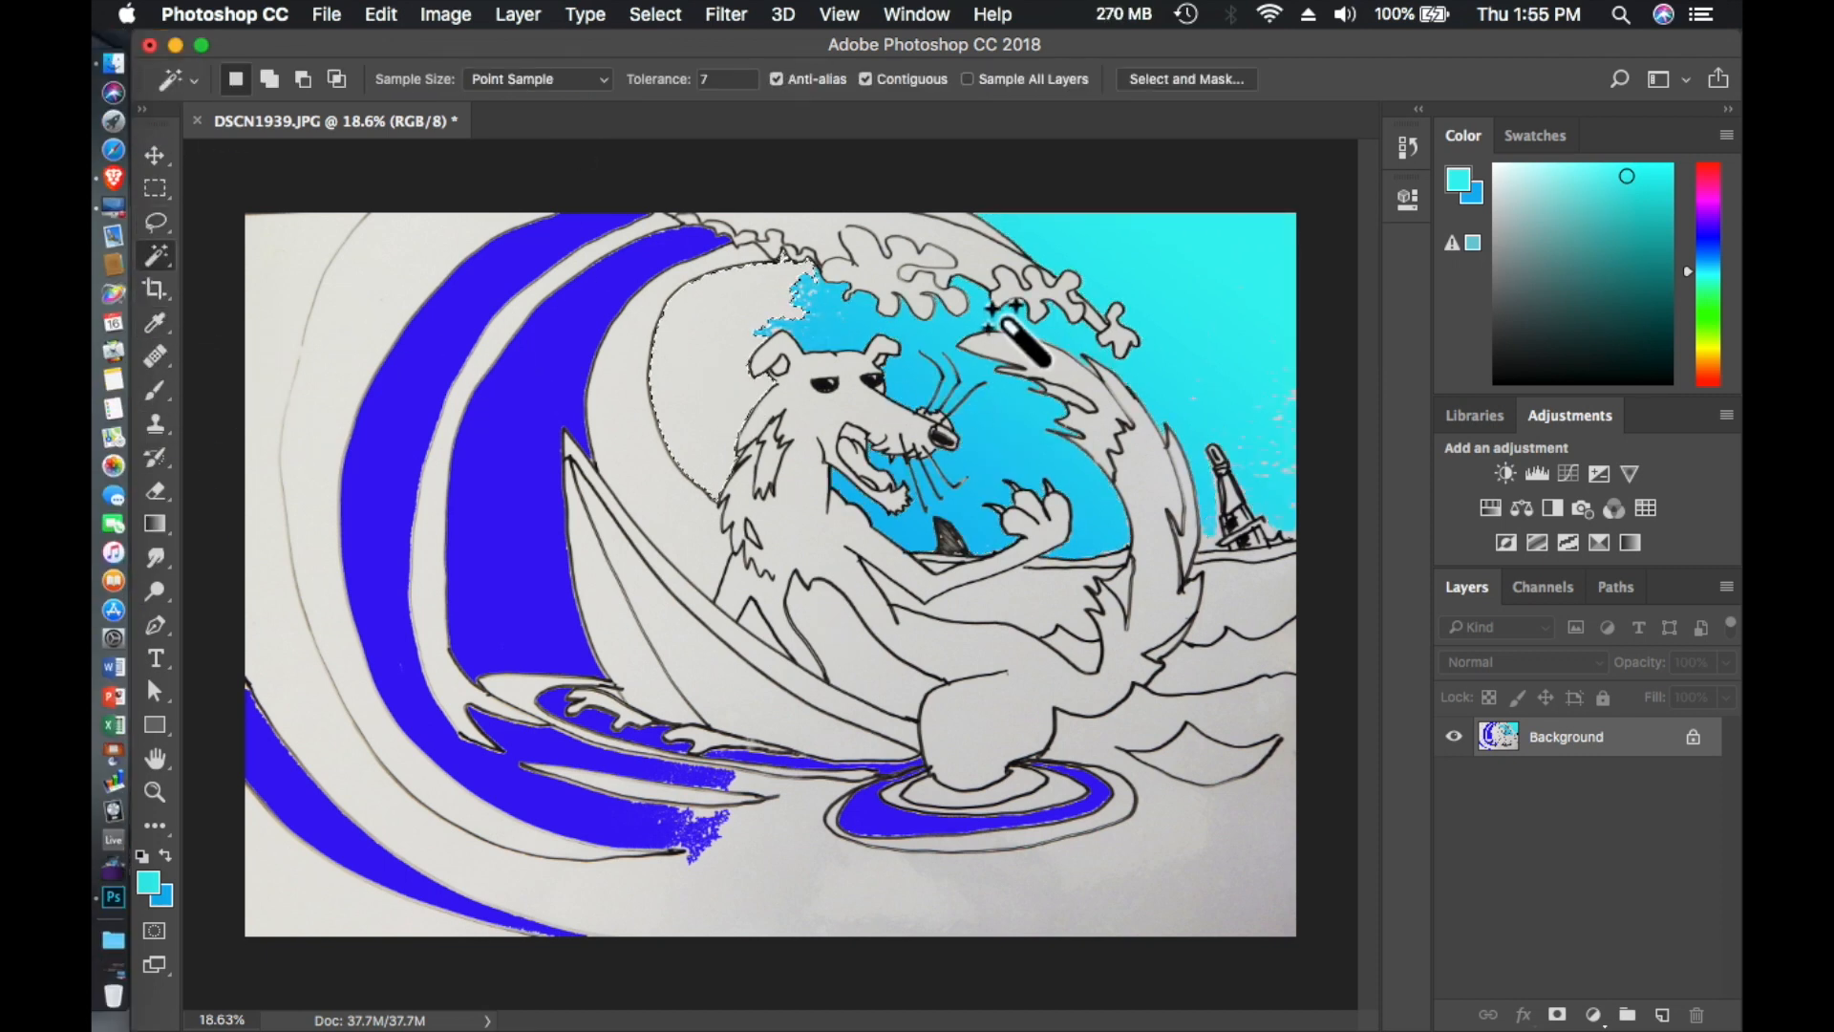
{"action": "left_click", "coordinate": [383, 14]}
{"action": "left_click", "coordinate": [400, 426]}
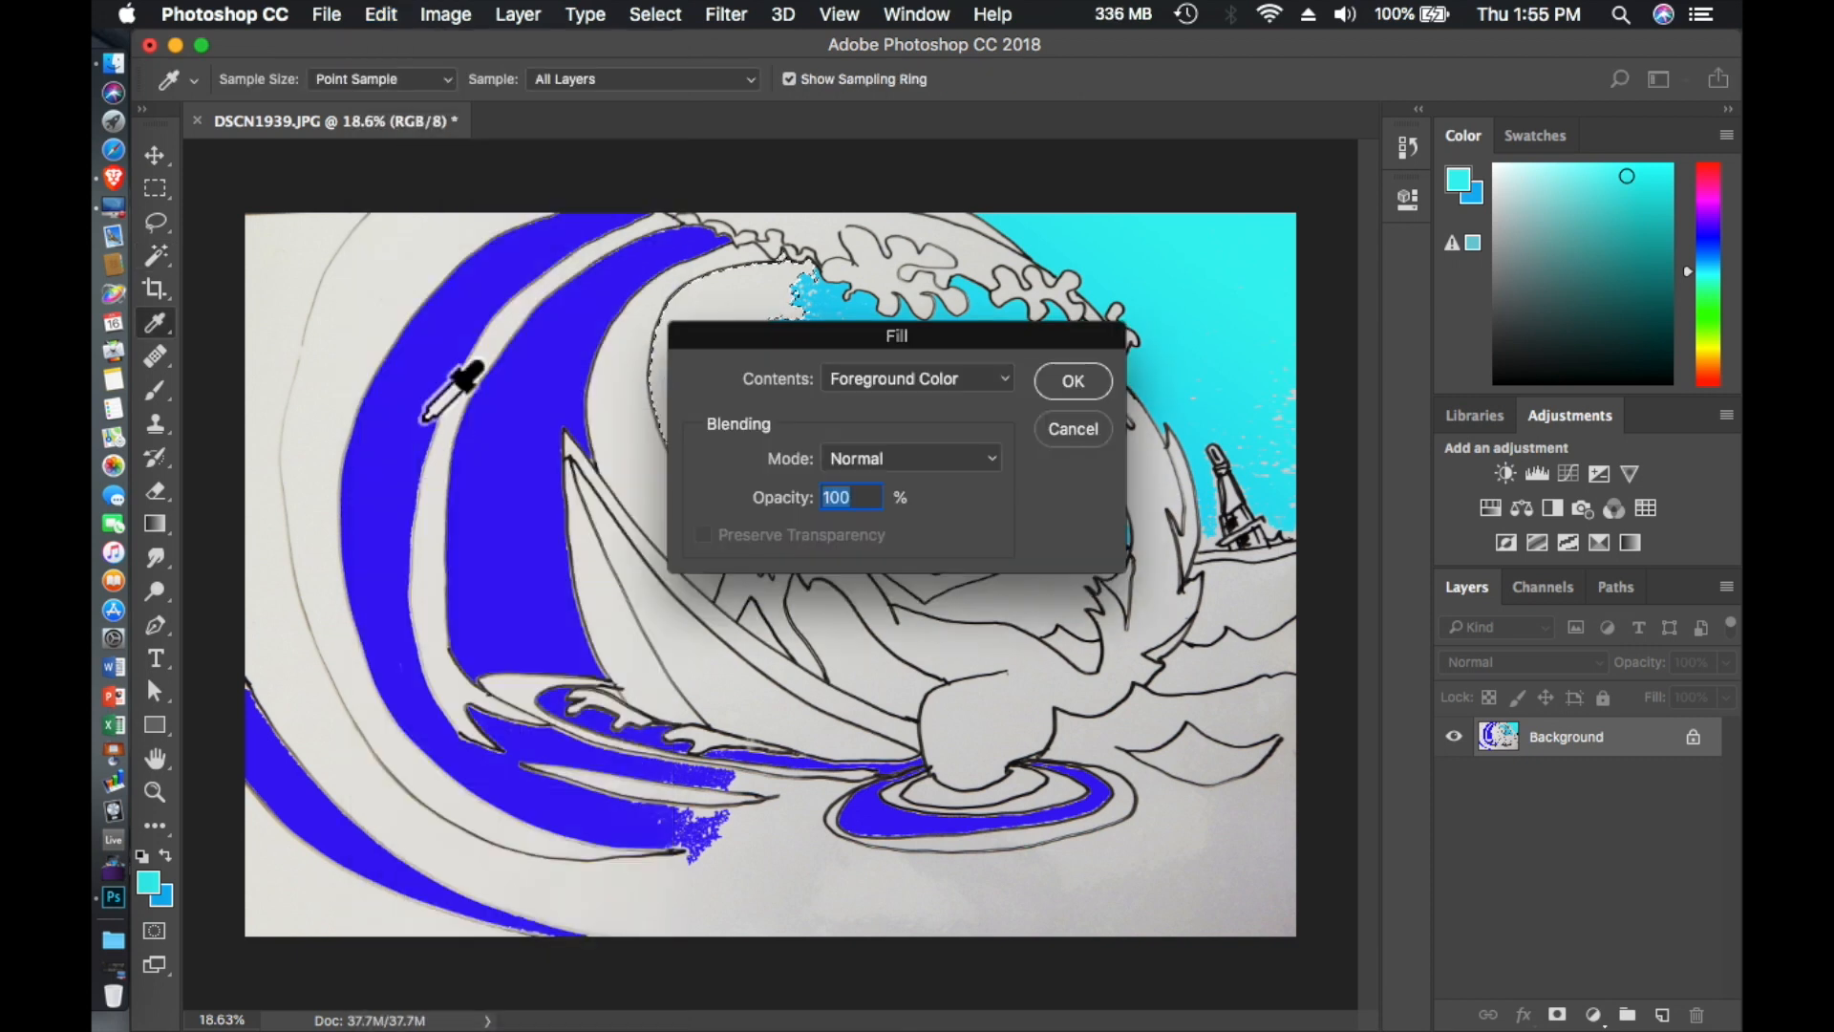
{"action": "left_click", "coordinate": [1070, 377]}
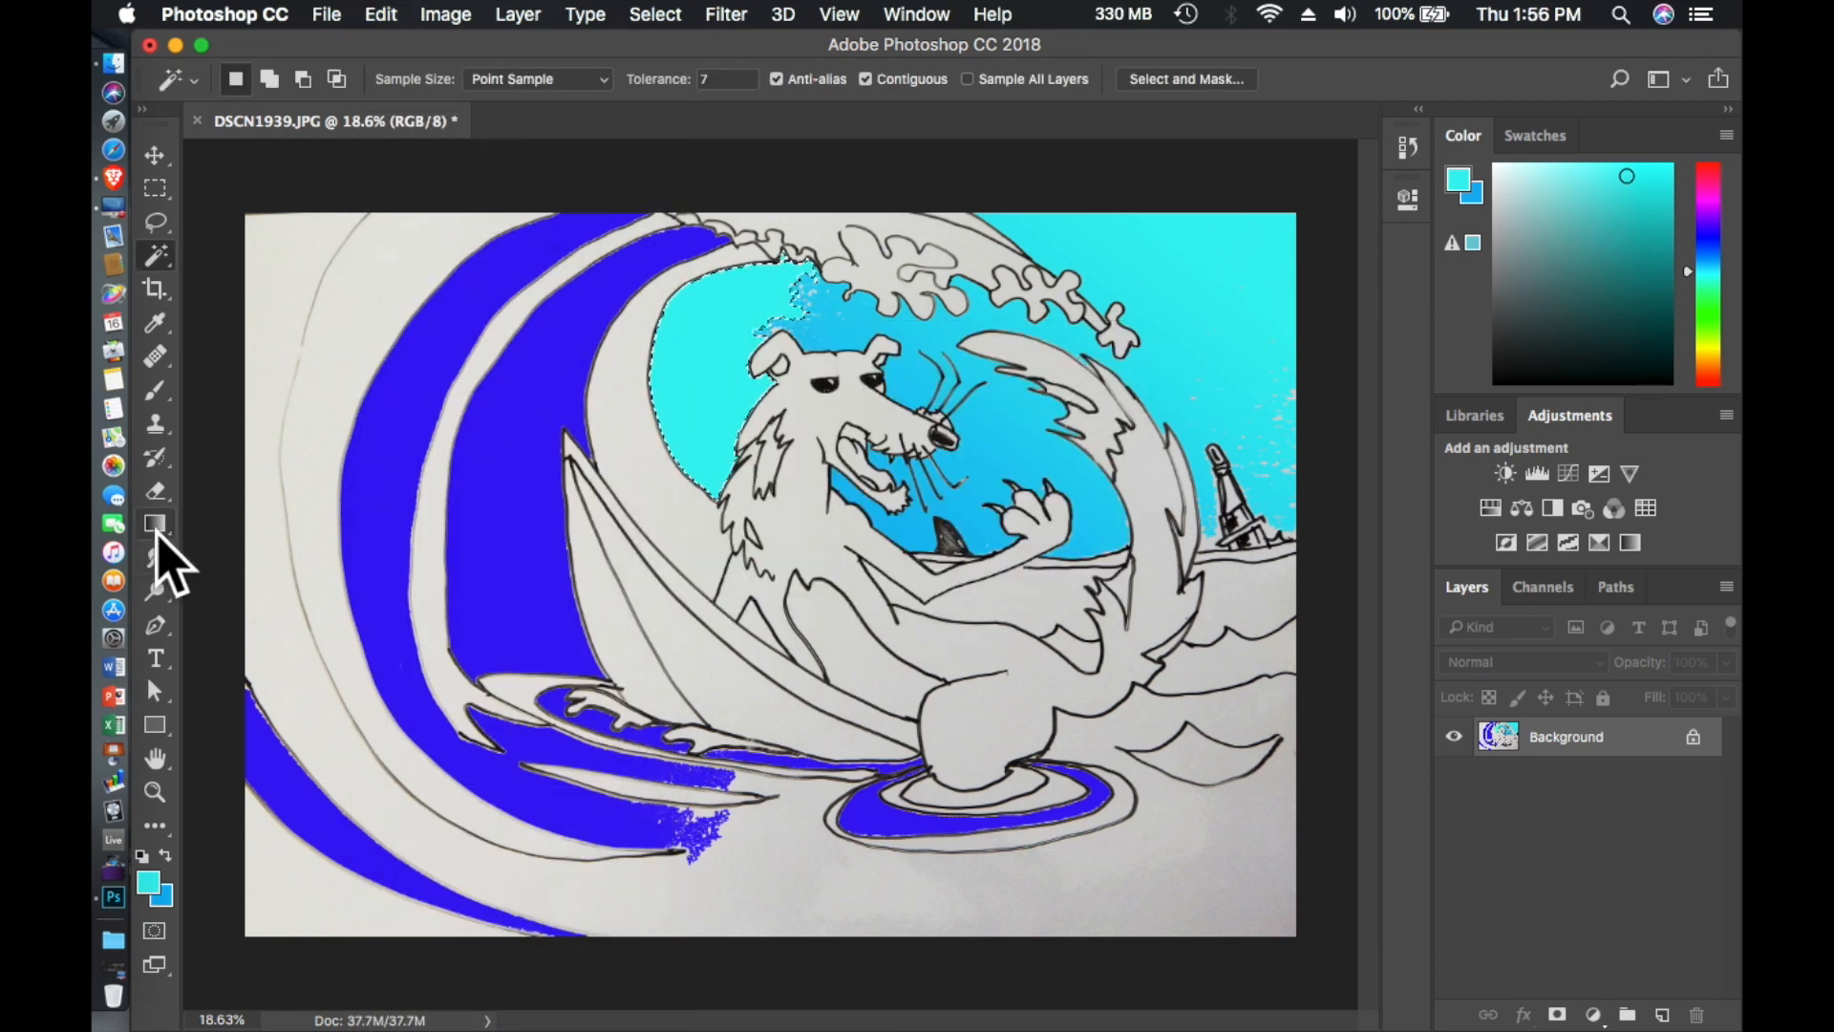
- Apply a diagonal cyan-to-blue gradient to the selected sky area behind the animal's head and clear the selection
{"action": "left_click", "coordinate": [155, 524]}
{"action": "left_click_drag", "start_coordinate": [696, 306], "coordinate": [778, 468]}
{"action": "left_click", "coordinate": [154, 221]}
{"action": "left_click", "coordinate": [447, 369]}
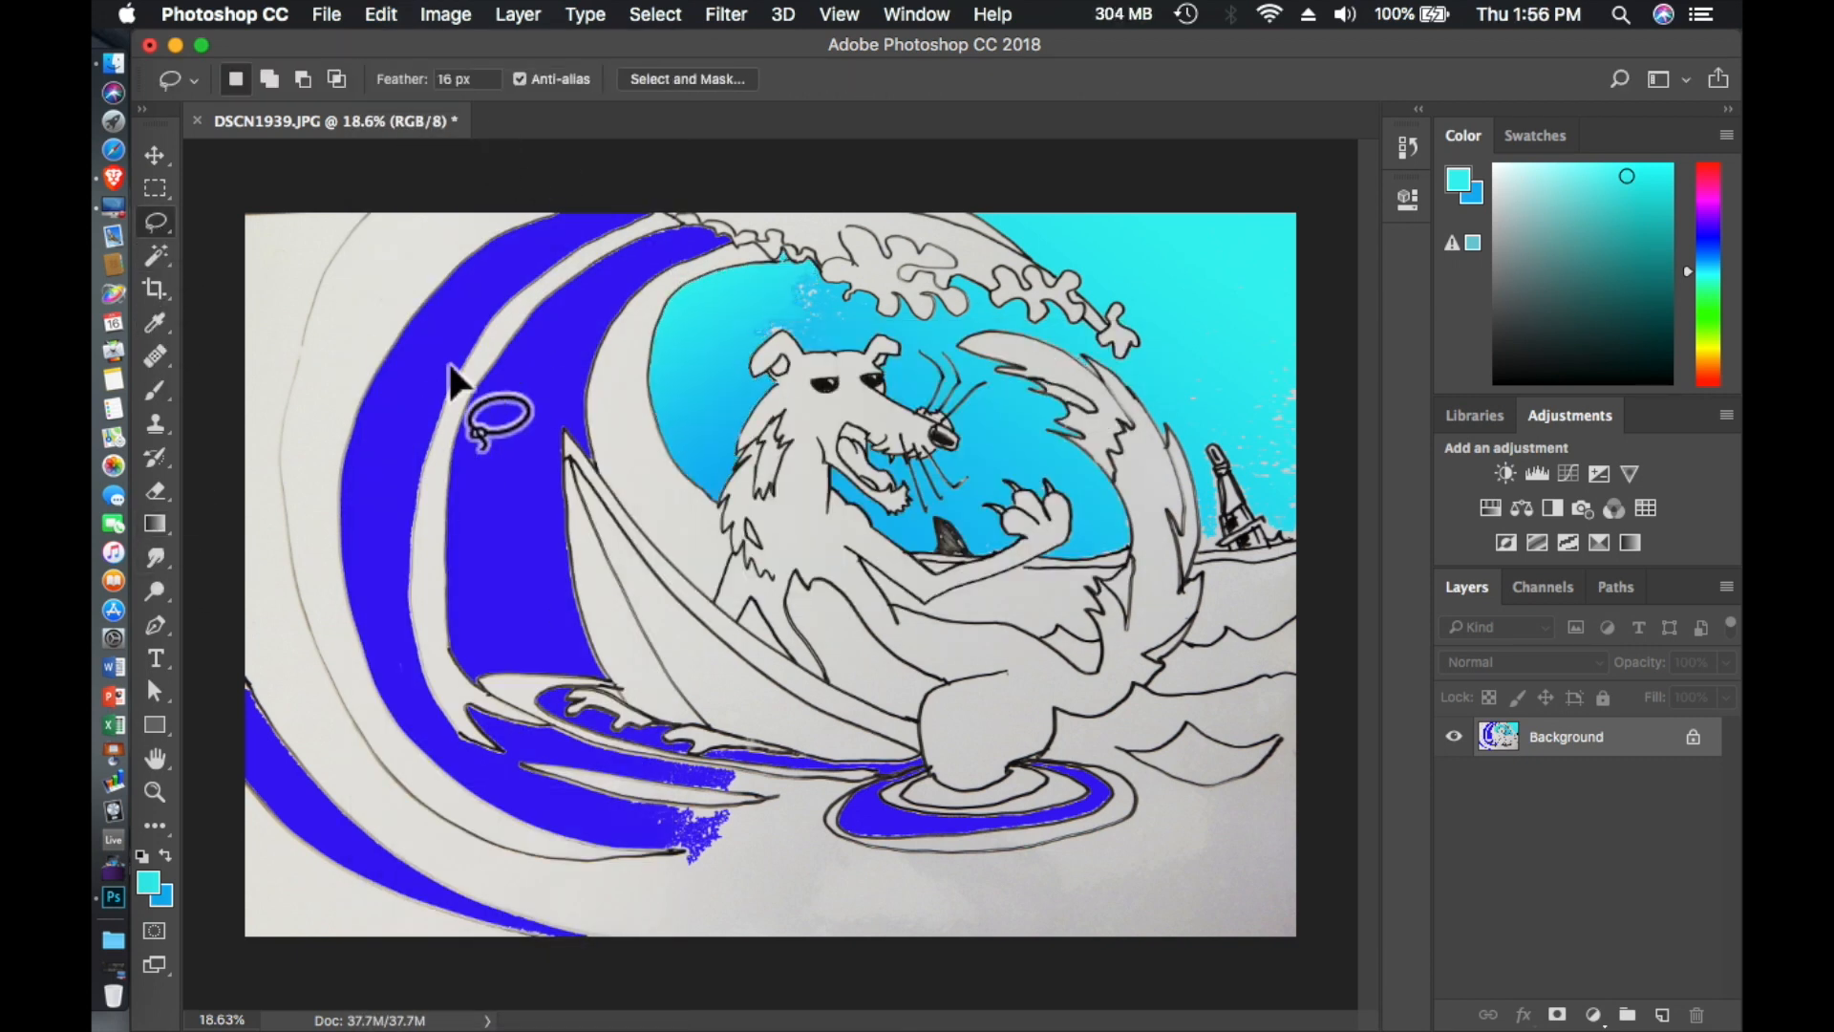
- Lasso the speckled sky patch above the animal's head and cover it with the cyan-to-blue gradient
{"action": "scroll", "coordinate": [716, 406], "scroll_direction": "up", "scroll_amount": 5}
{"action": "mouse_move", "coordinate": [836, 373]}
{"action": "left_mouse_down"}
{"action": "mouse_move", "coordinate": [712, 365]}
{"action": "mouse_move", "coordinate": [758, 396]}
{"action": "mouse_move", "coordinate": [738, 403]}
{"action": "mouse_move", "coordinate": [797, 418]}
{"action": "mouse_move", "coordinate": [838, 375]}
{"action": "left_mouse_up"}
{"action": "left_click", "coordinate": [154, 524]}
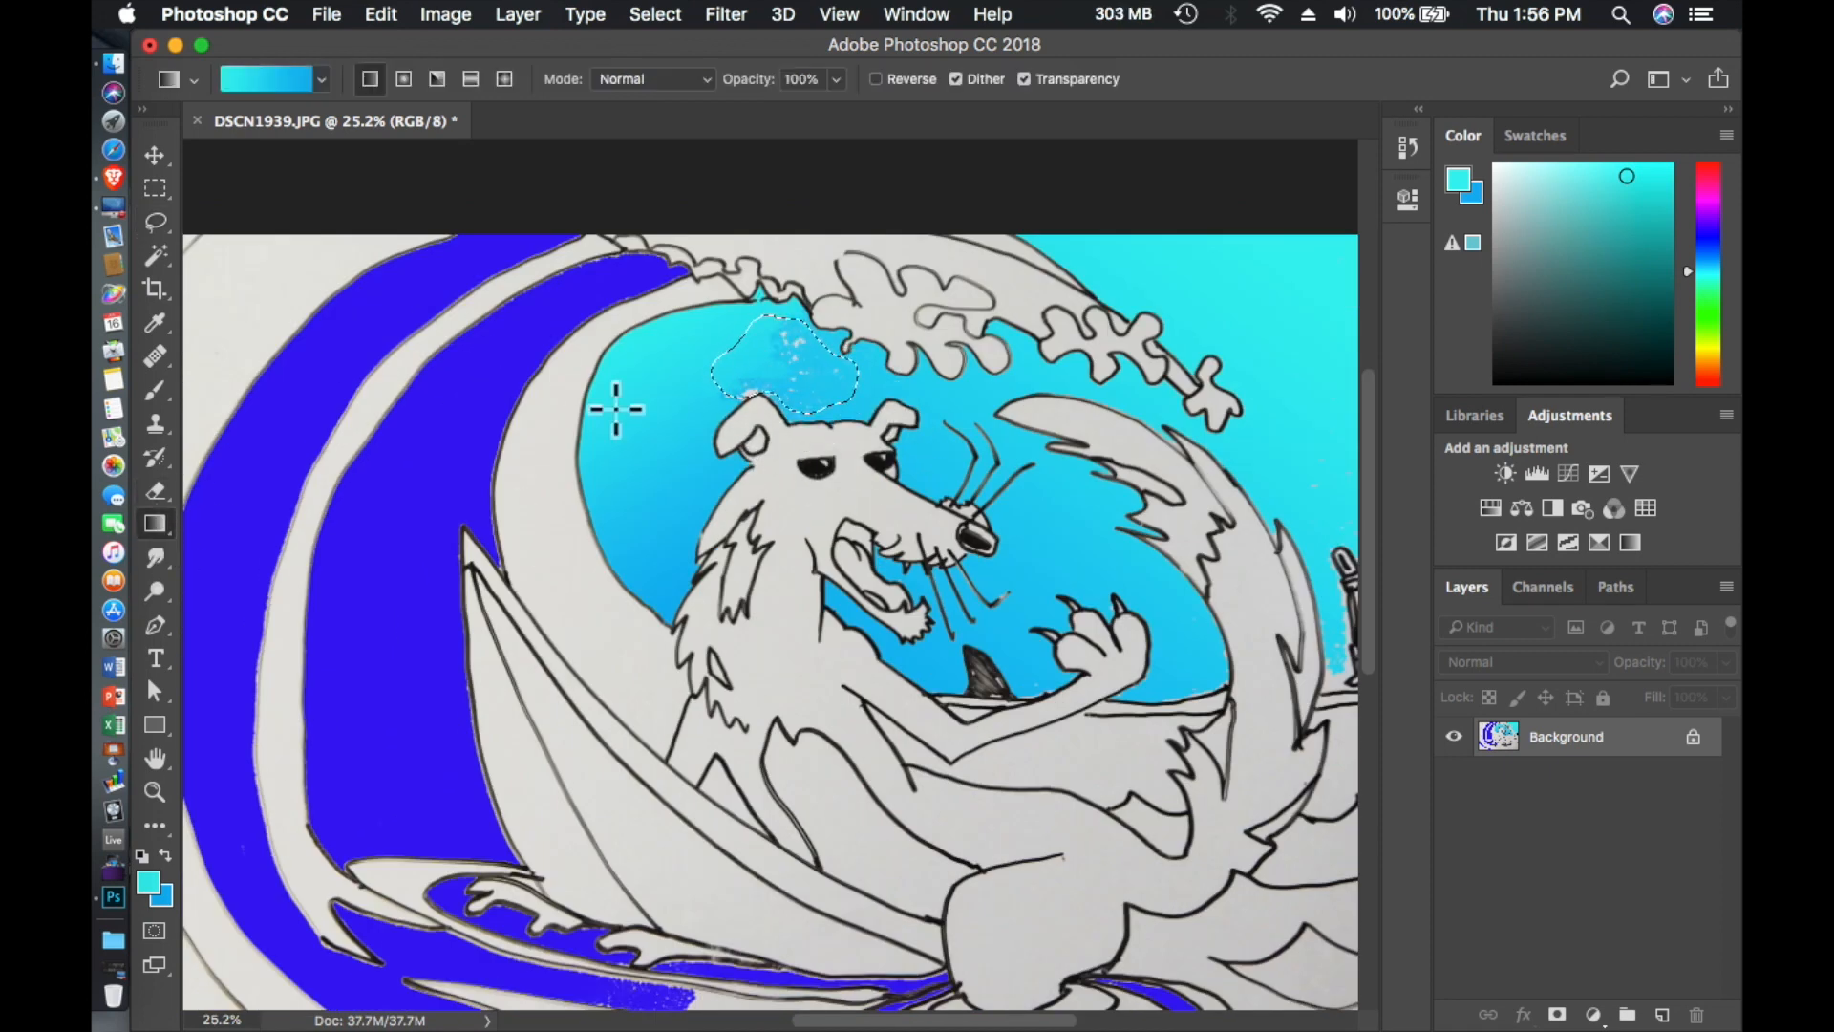
{"action": "mouse_move", "coordinate": [714, 344]}
{"action": "left_mouse_down"}
{"action": "mouse_move", "coordinate": [887, 384]}
{"action": "mouse_move", "coordinate": [673, 332]}
{"action": "left_mouse_up"}
{"action": "left_click_drag", "start_coordinate": [955, 420], "coordinate": [674, 413]}
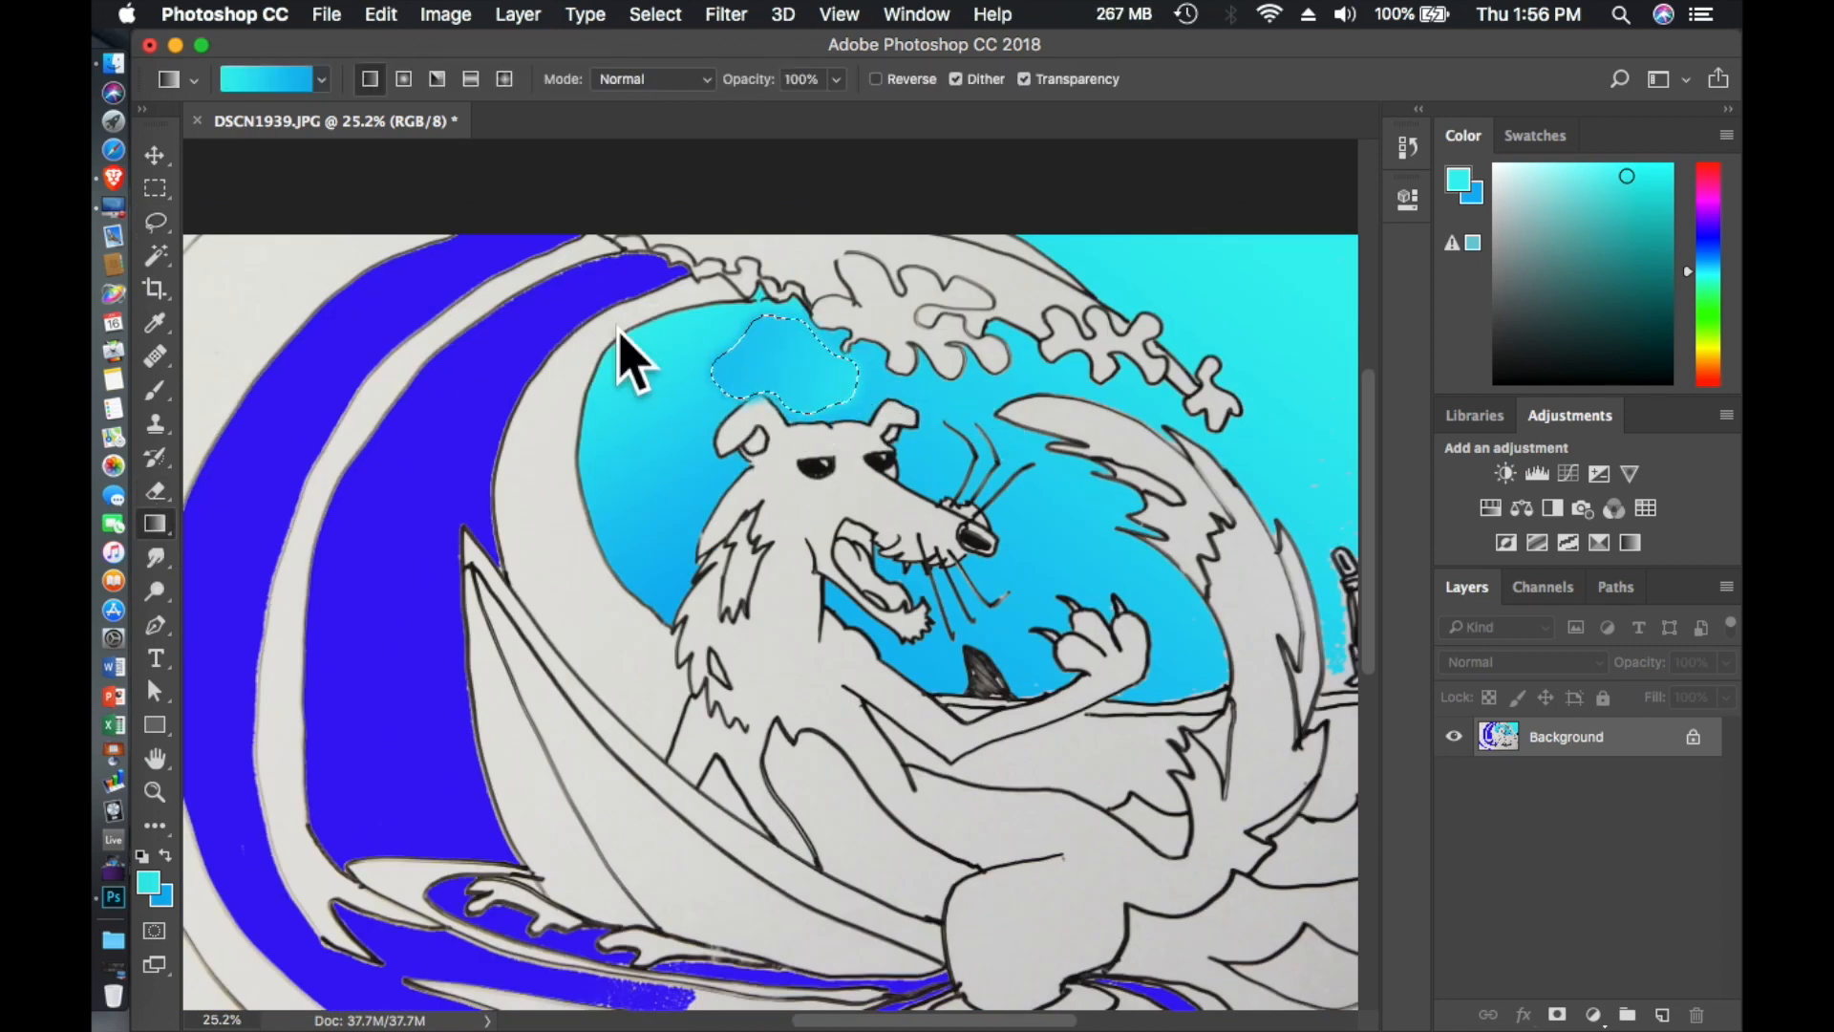
{"action": "mouse_move", "coordinate": [619, 330]}
{"action": "left_mouse_down"}
{"action": "mouse_move", "coordinate": [936, 417]}
{"action": "mouse_move", "coordinate": [960, 391]}
{"action": "left_mouse_up"}
{"action": "left_click", "coordinate": [155, 288]}
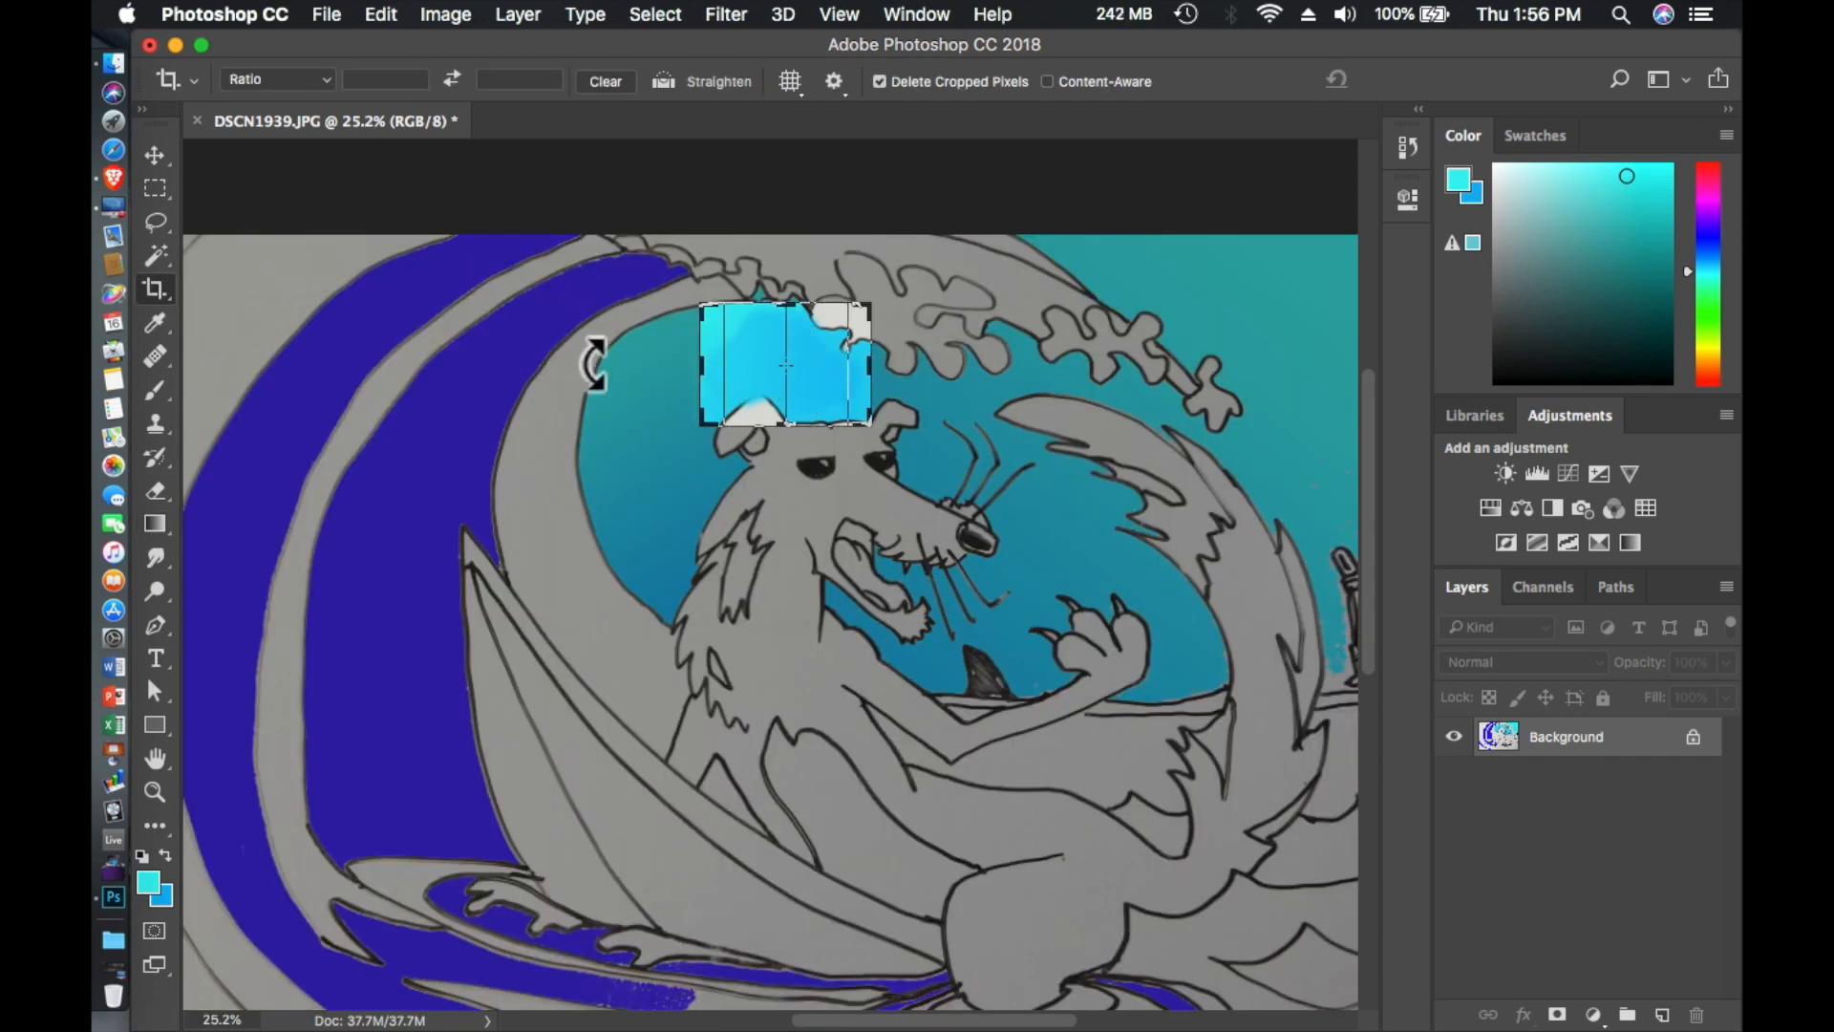
{"action": "left_click", "coordinate": [382, 14]}
{"action": "left_click", "coordinate": [155, 222]}
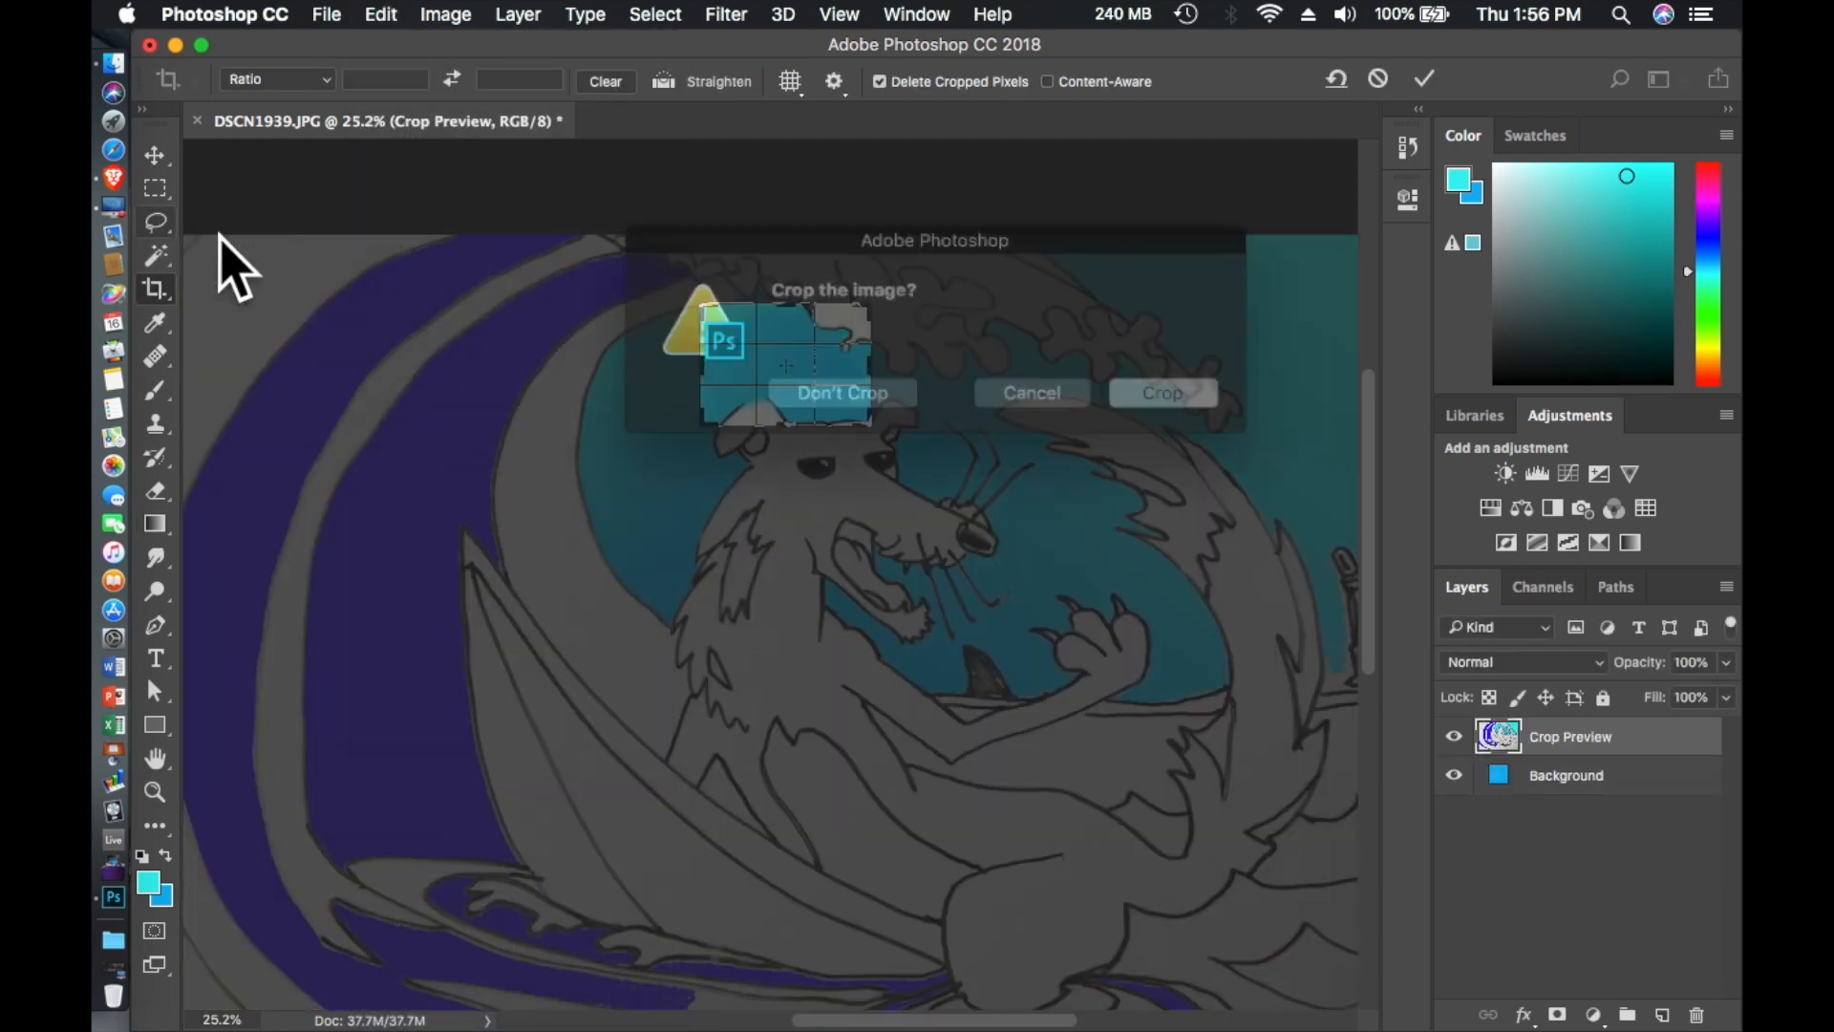
{"action": "left_click", "coordinate": [877, 386]}
- Choose the Smudge tool and set its brush size to 54 px for blending the sky patch above the animal's head
{"action": "scroll", "coordinate": [432, 462], "scroll_direction": "up", "scroll_amount": 2}
{"action": "scroll", "coordinate": [432, 463], "scroll_direction": "right", "scroll_amount": 2}
{"action": "scroll", "coordinate": [432, 463], "scroll_direction": "down", "scroll_amount": 3}
{"action": "scroll", "coordinate": [432, 462], "scroll_direction": "left", "scroll_amount": 2}
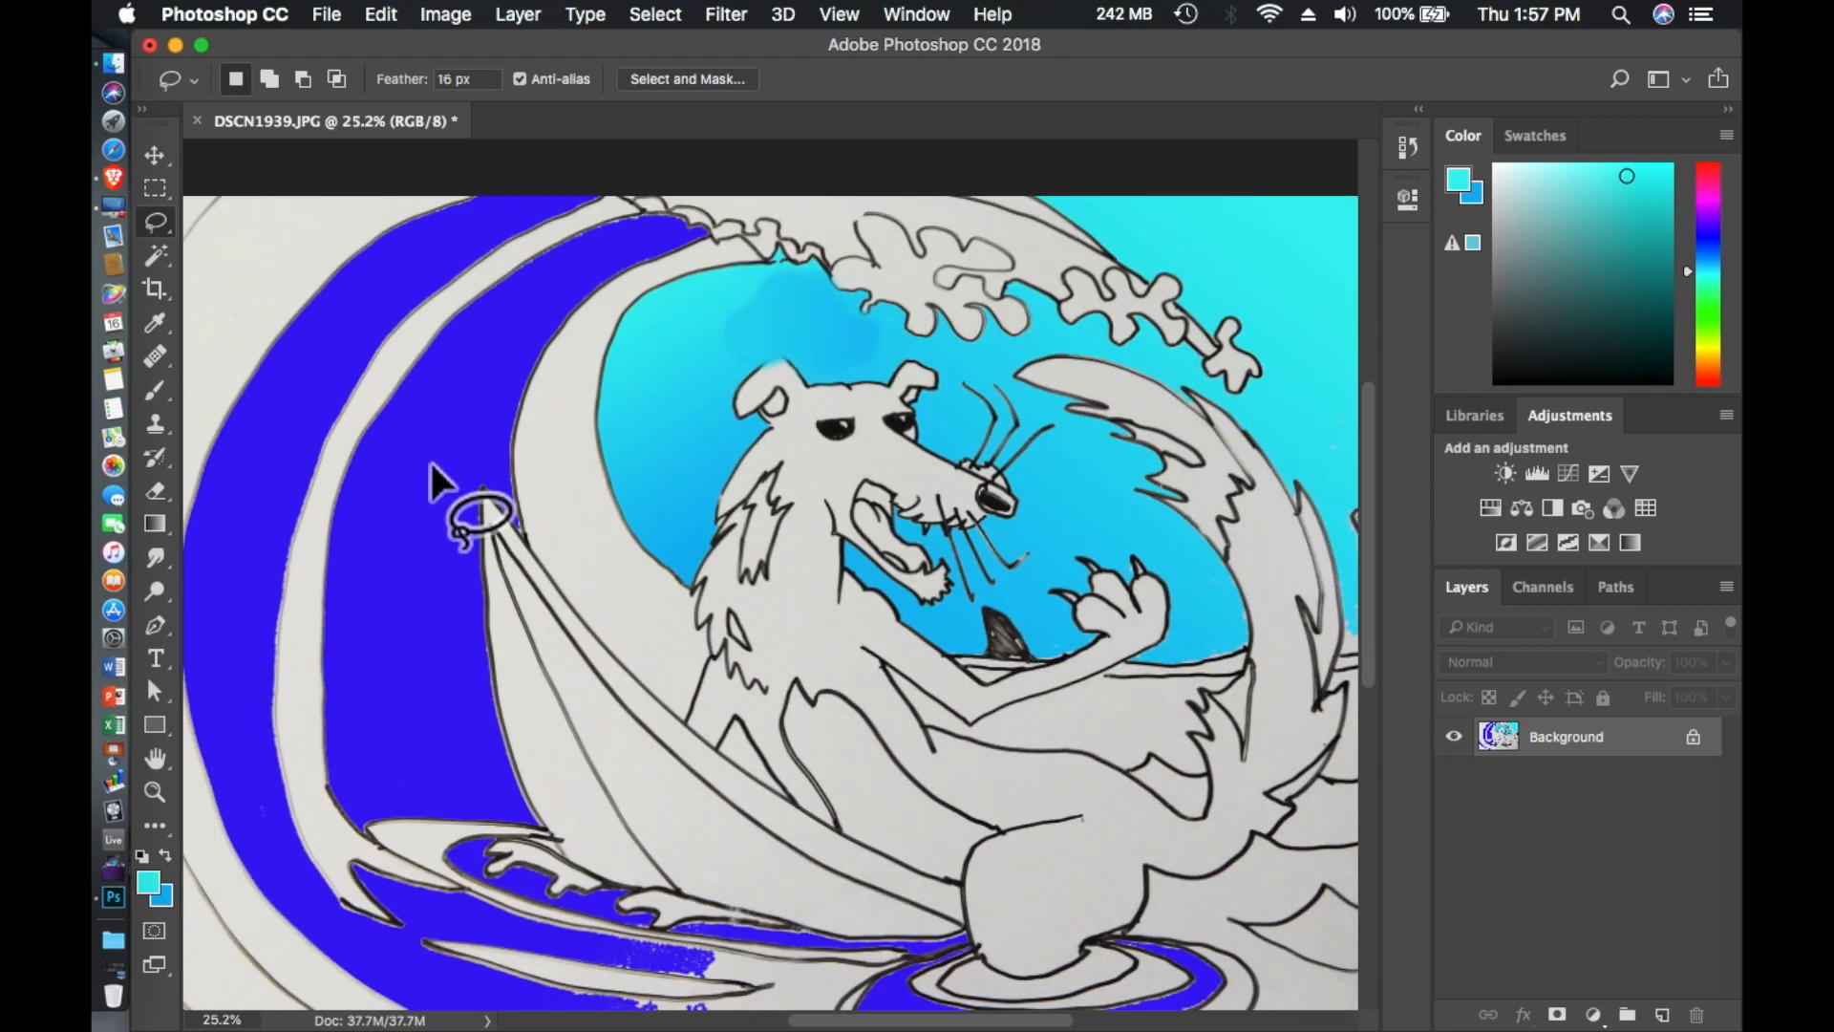
{"action": "left_click", "coordinate": [156, 556]}
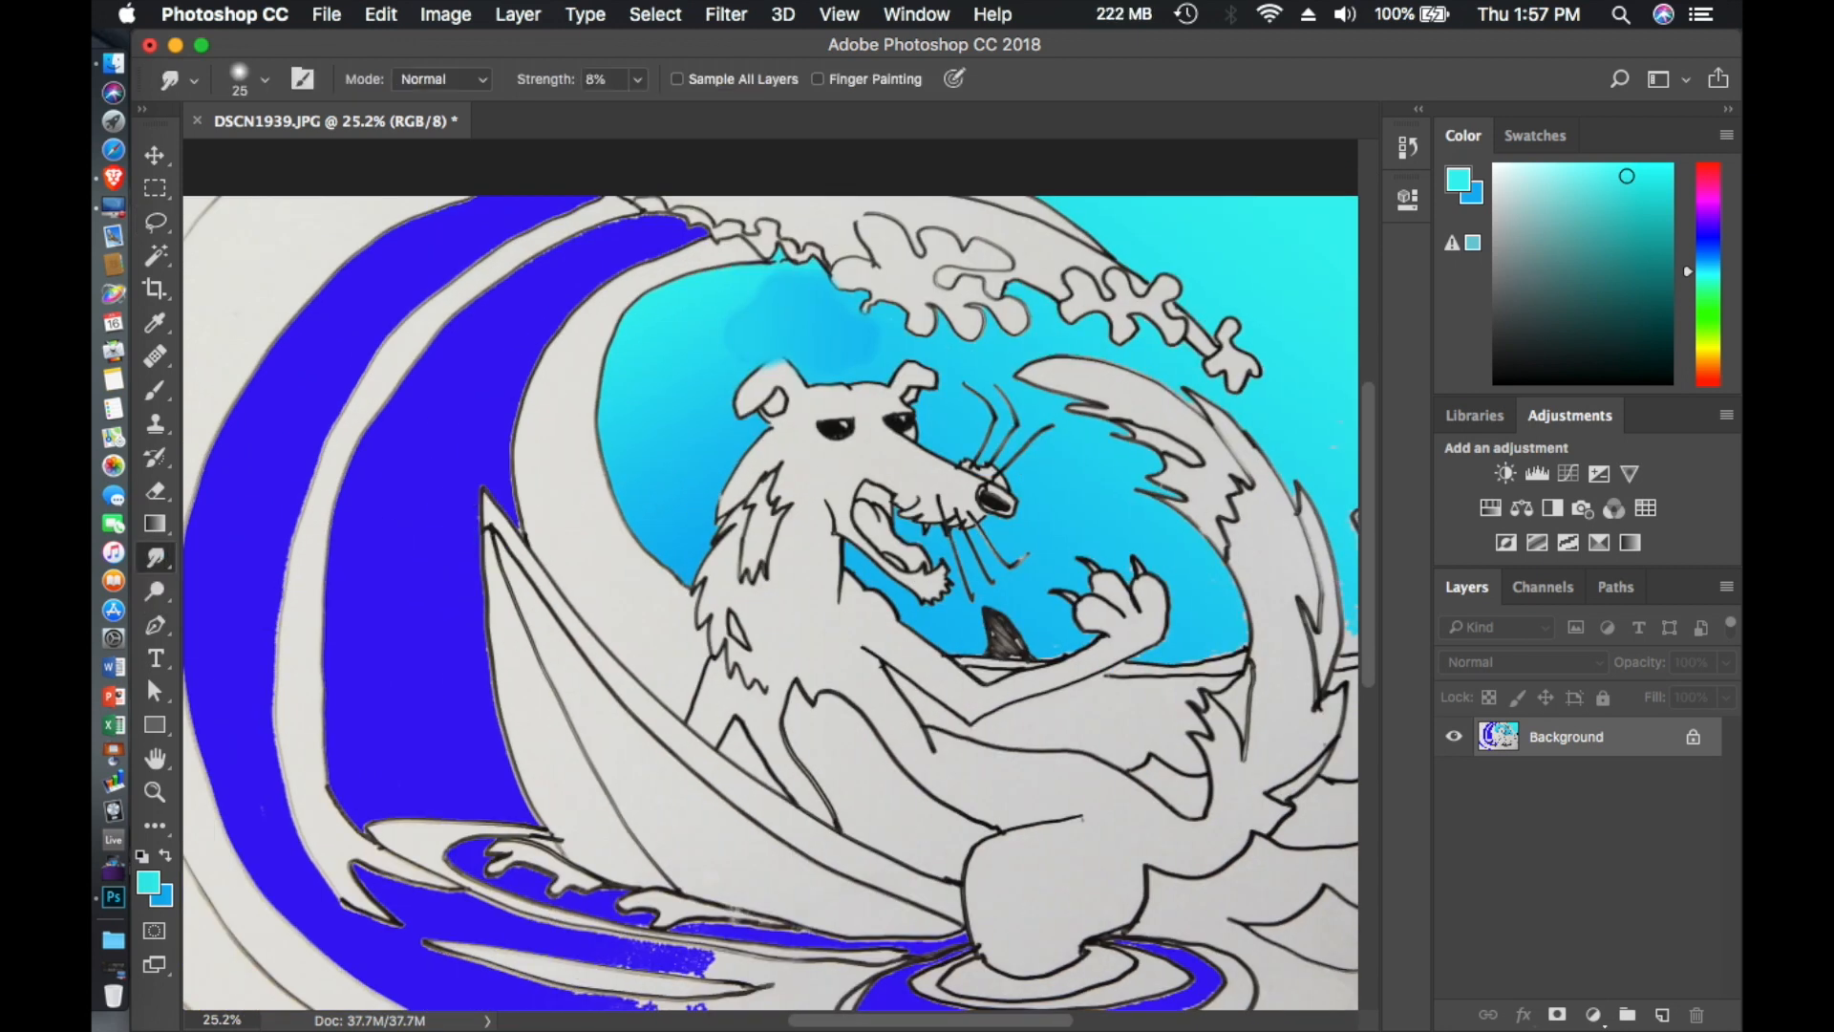
{"action": "right_click", "coordinate": [169, 564]}
{"action": "left_click", "coordinate": [193, 604]}
{"action": "left_click", "coordinate": [267, 78]}
{"action": "left_click_drag", "start_coordinate": [292, 160], "coordinate": [321, 173]}
{"action": "left_click", "coordinate": [720, 326]}
{"action": "scroll", "coordinate": [554, 462], "scroll_direction": "down", "scroll_amount": 4}
{"action": "scroll", "coordinate": [561, 462], "scroll_direction": "up", "scroll_amount": 5}
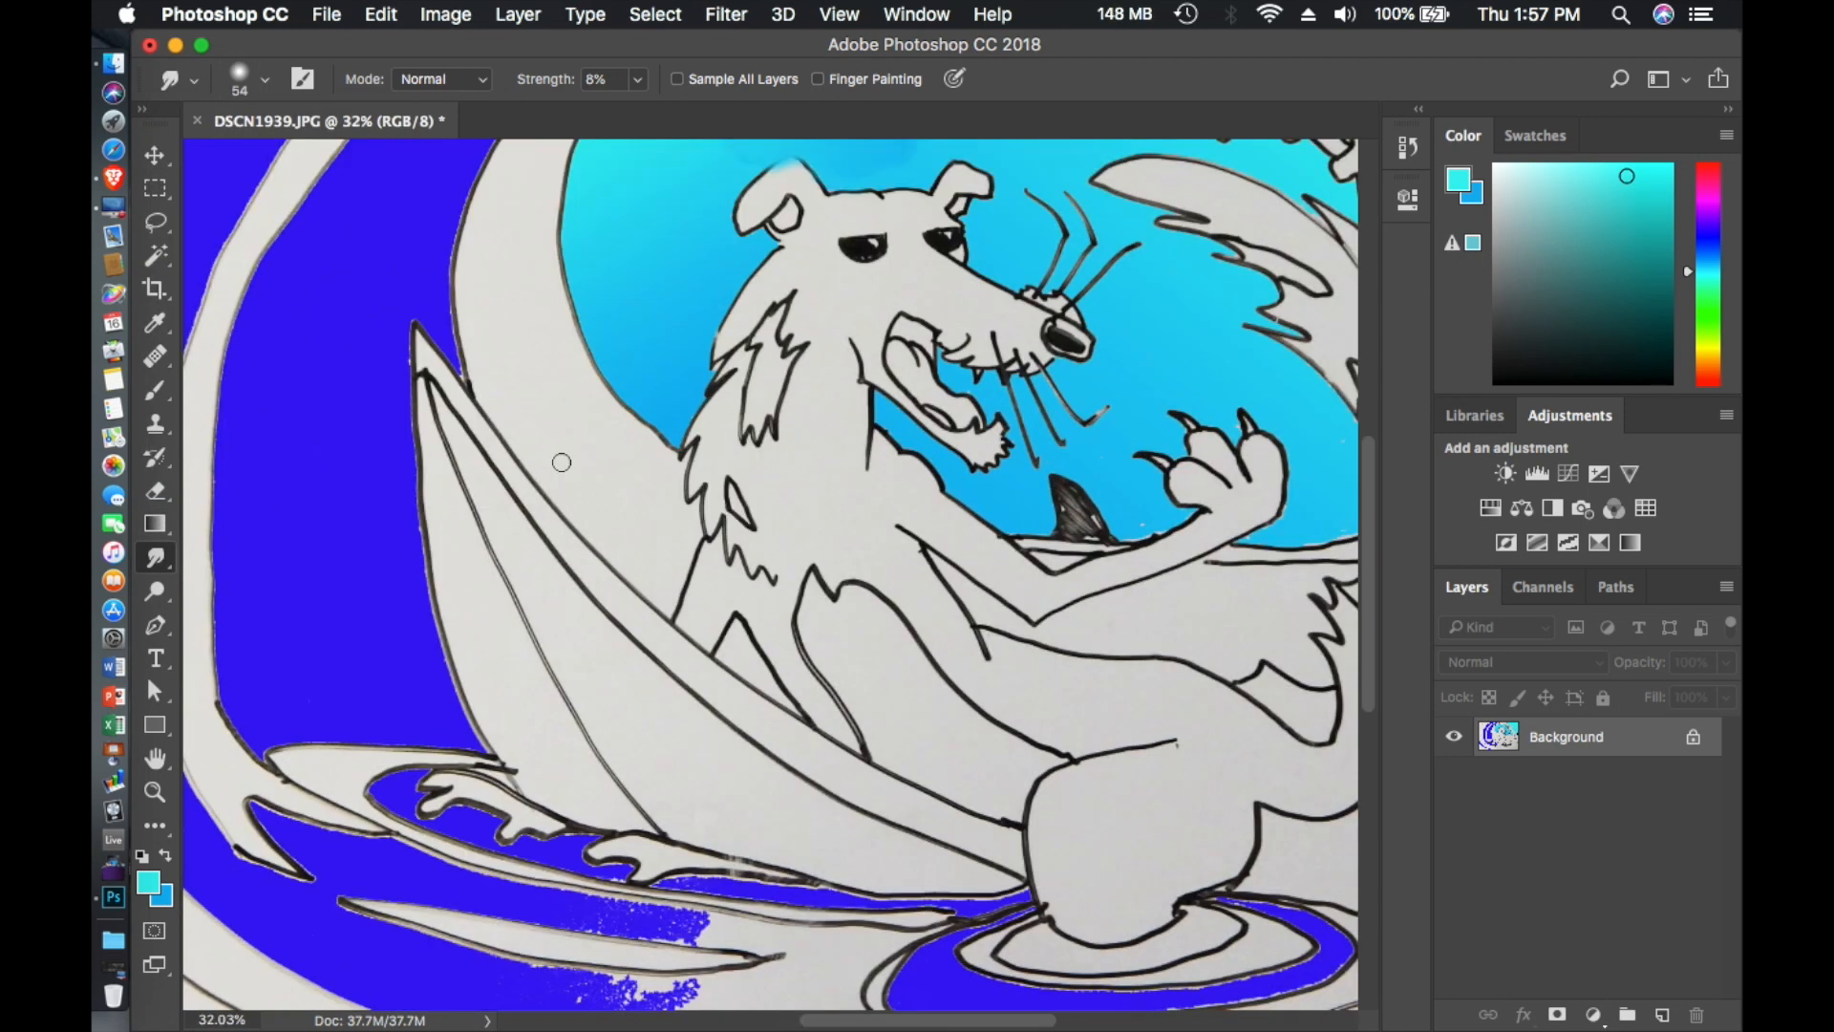
- Select the unfilled sky gaps beside the tower on the horizon with the Magic Wand and fill them with the cyan foreground
{"action": "scroll", "coordinate": [561, 462], "scroll_direction": "right", "scroll_amount": 6}
{"action": "scroll", "coordinate": [561, 462], "scroll_direction": "down", "scroll_amount": 1}
{"action": "left_click", "coordinate": [157, 256]}
{"action": "left_click", "coordinate": [898, 474]}
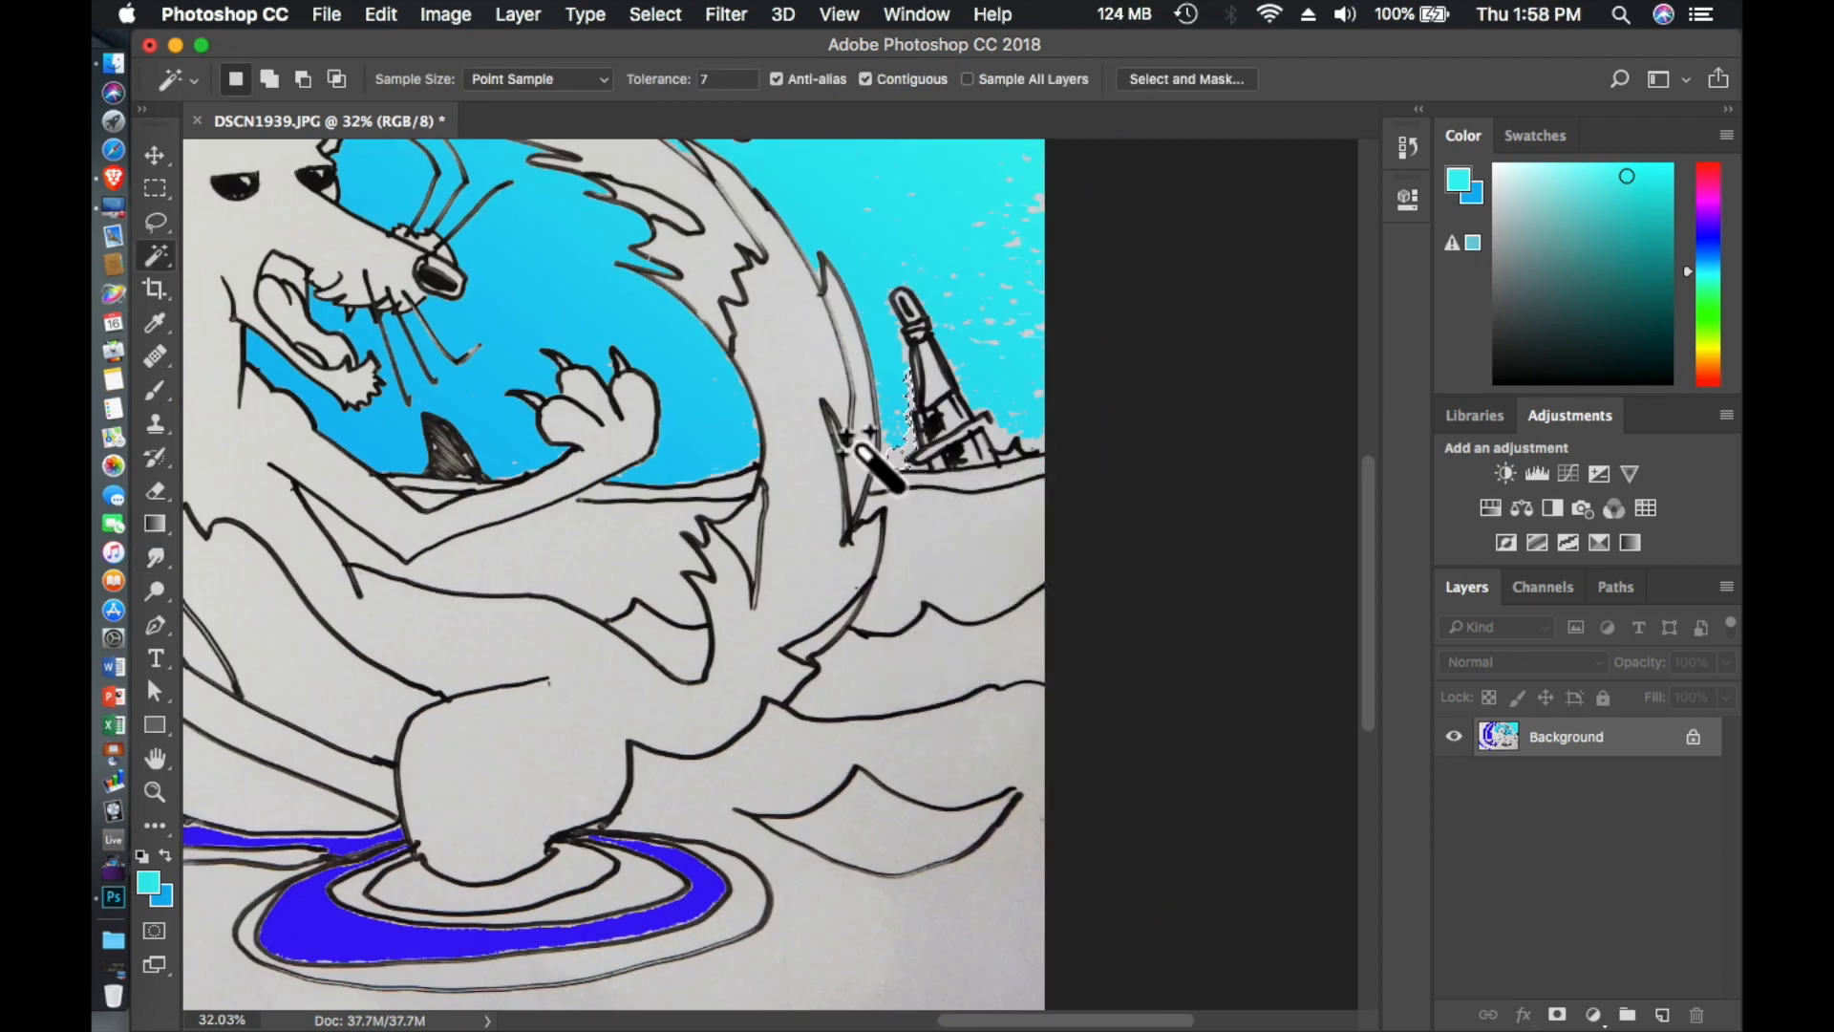
{"action": "left_click", "coordinate": [381, 14]}
{"action": "left_click", "coordinate": [405, 421]}
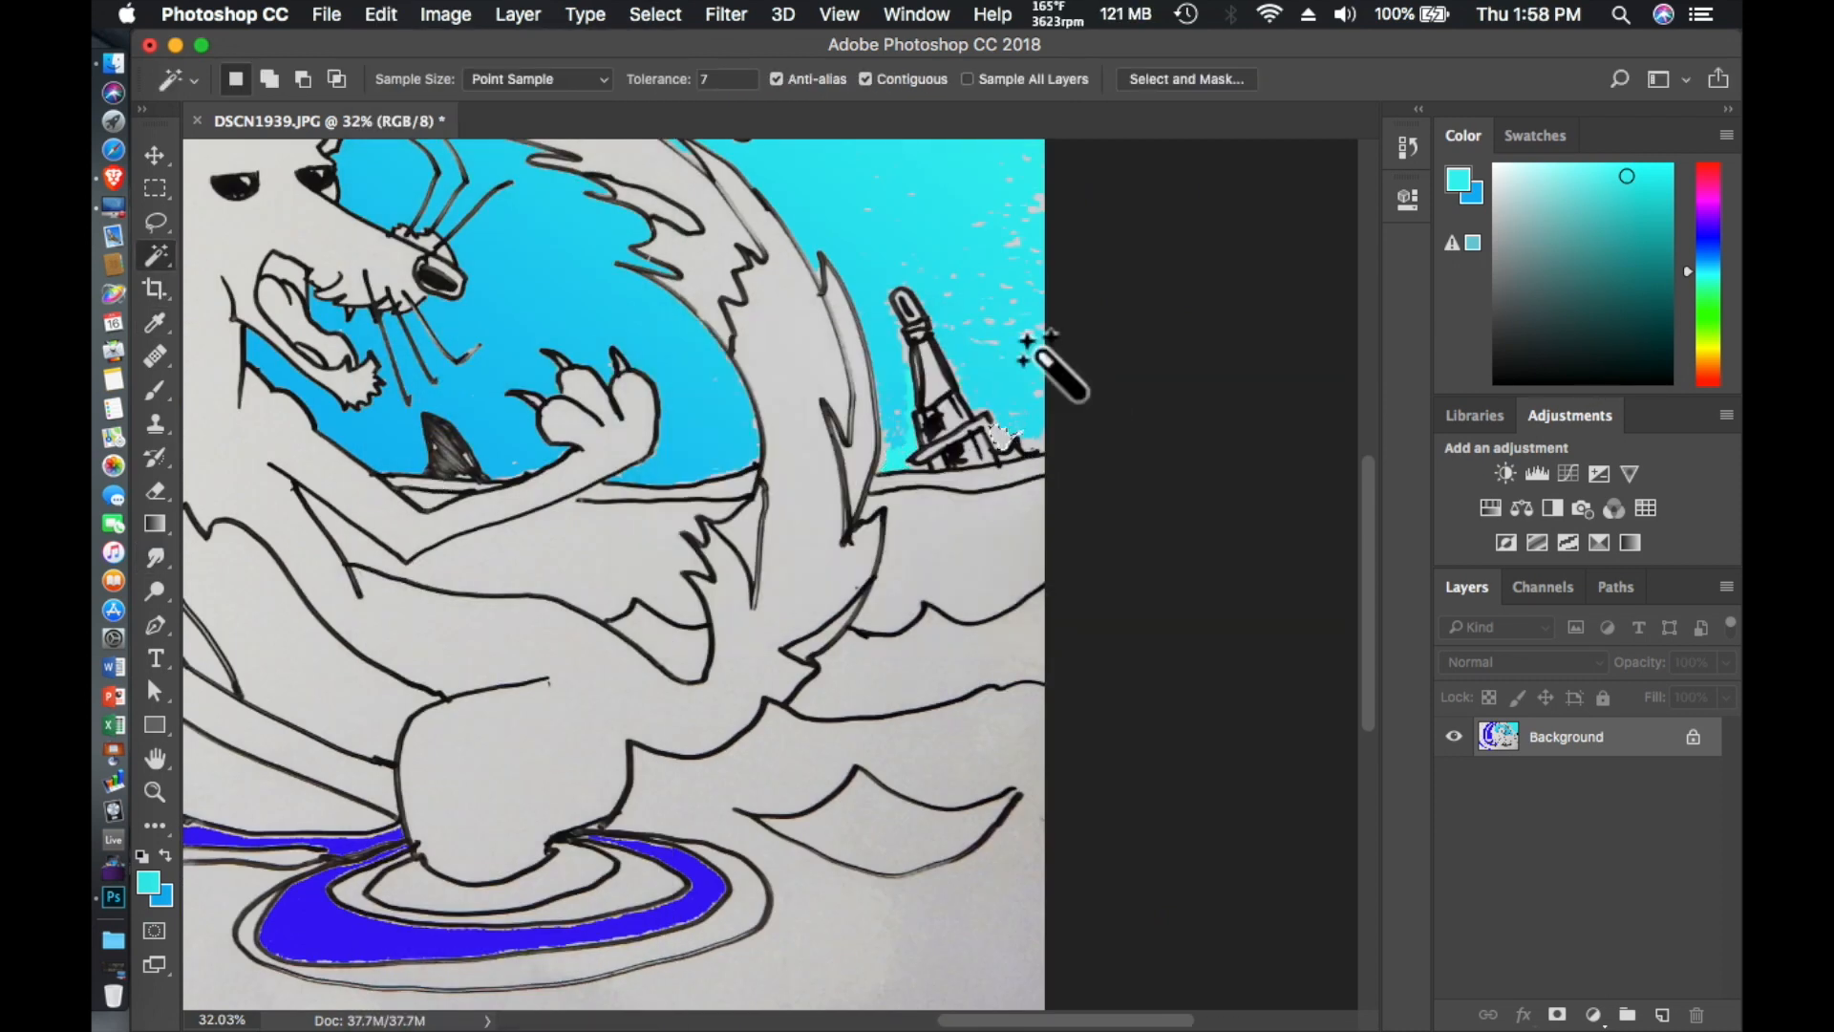
{"action": "left_click", "coordinate": [382, 14]}
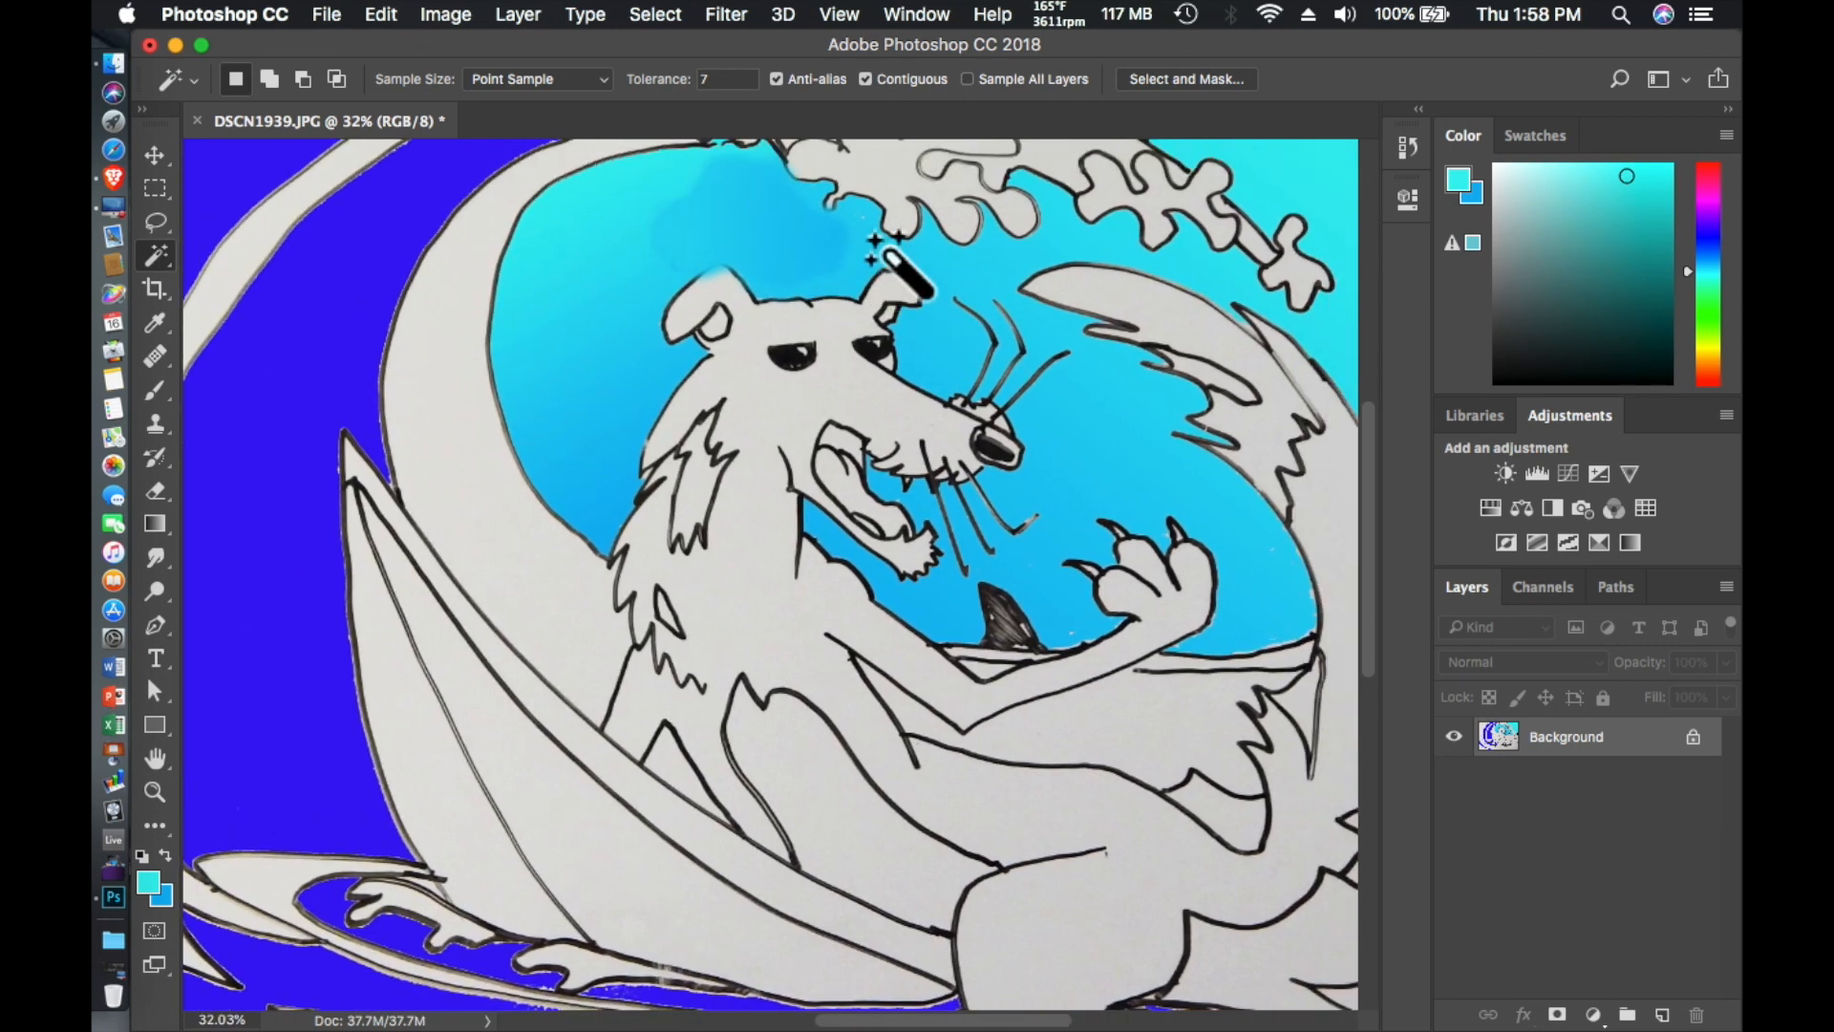
- Draw a freehand Lasso selection around the uneven sky patch above the animal's head
{"action": "left_click", "coordinate": [155, 222]}
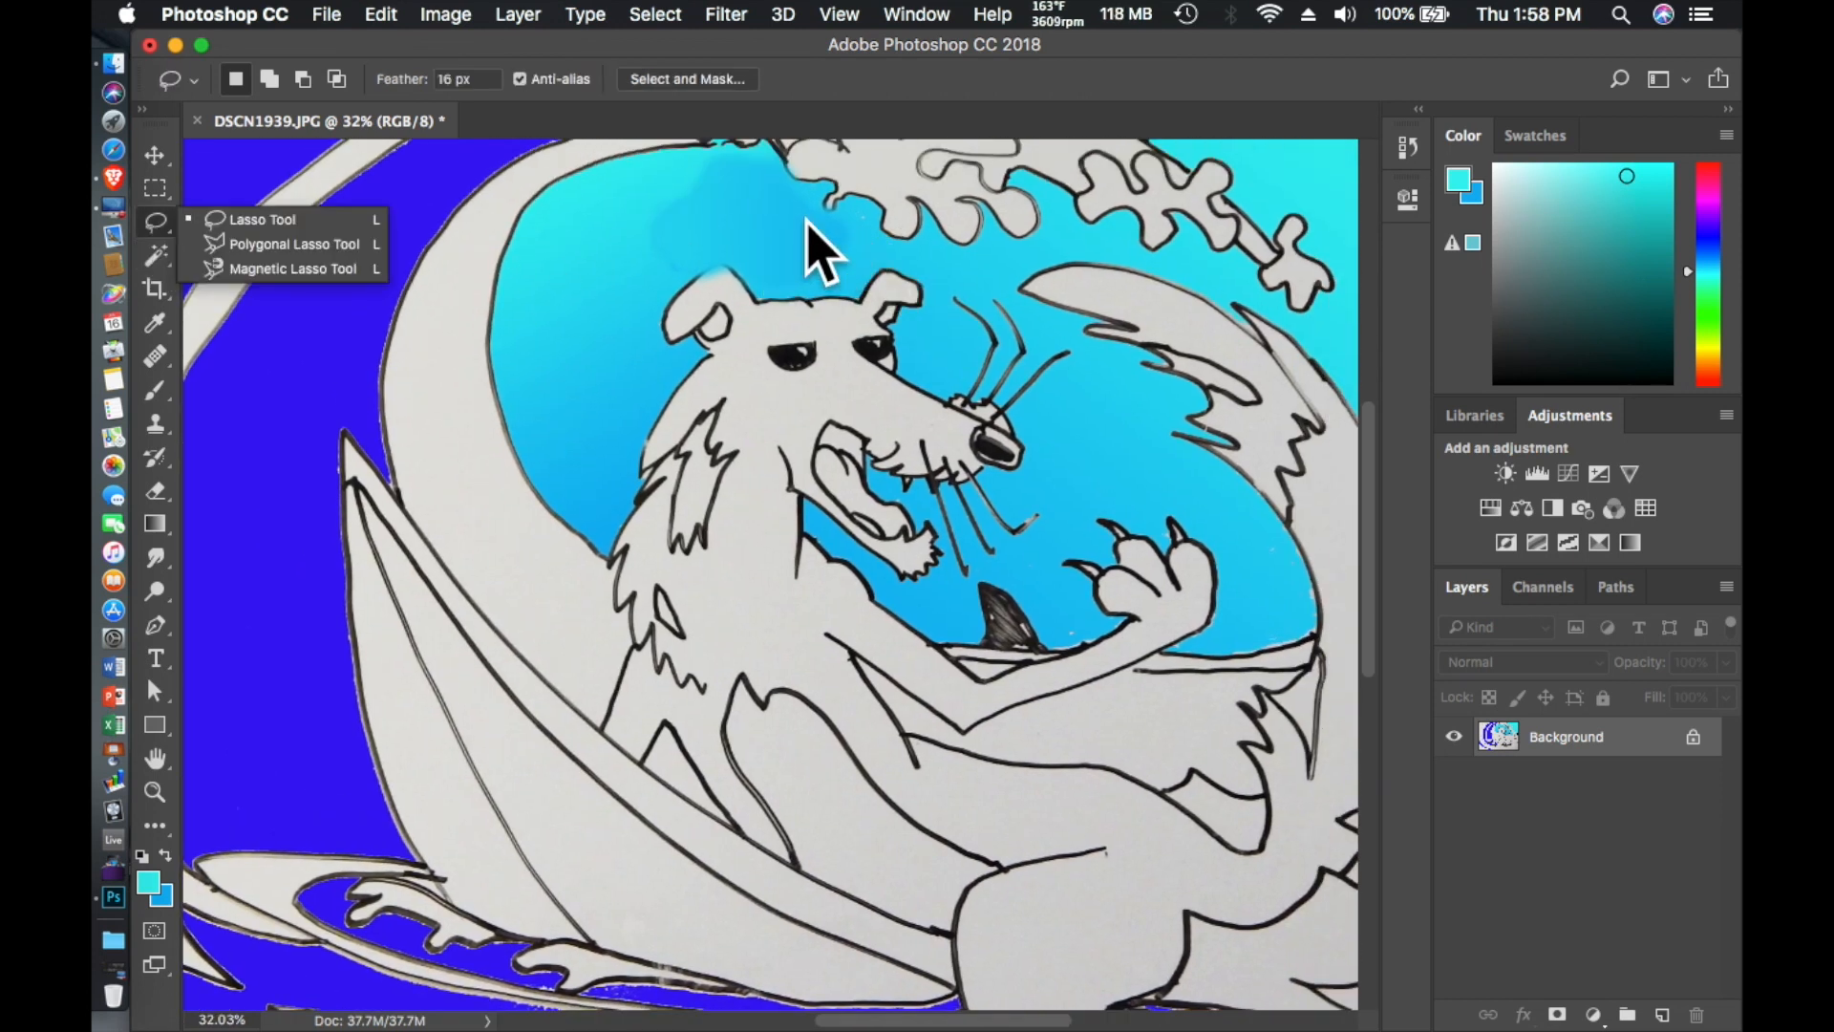
{"action": "left_click", "coordinate": [155, 222]}
{"action": "mouse_move", "coordinate": [865, 237]}
{"action": "left_mouse_down"}
{"action": "mouse_move", "coordinate": [765, 189]}
{"action": "mouse_move", "coordinate": [607, 194]}
{"action": "mouse_move", "coordinate": [669, 247]}
{"action": "mouse_move", "coordinate": [799, 270]}
{"action": "mouse_move", "coordinate": [874, 241]}
{"action": "left_mouse_up"}
{"action": "left_click", "coordinate": [164, 732]}
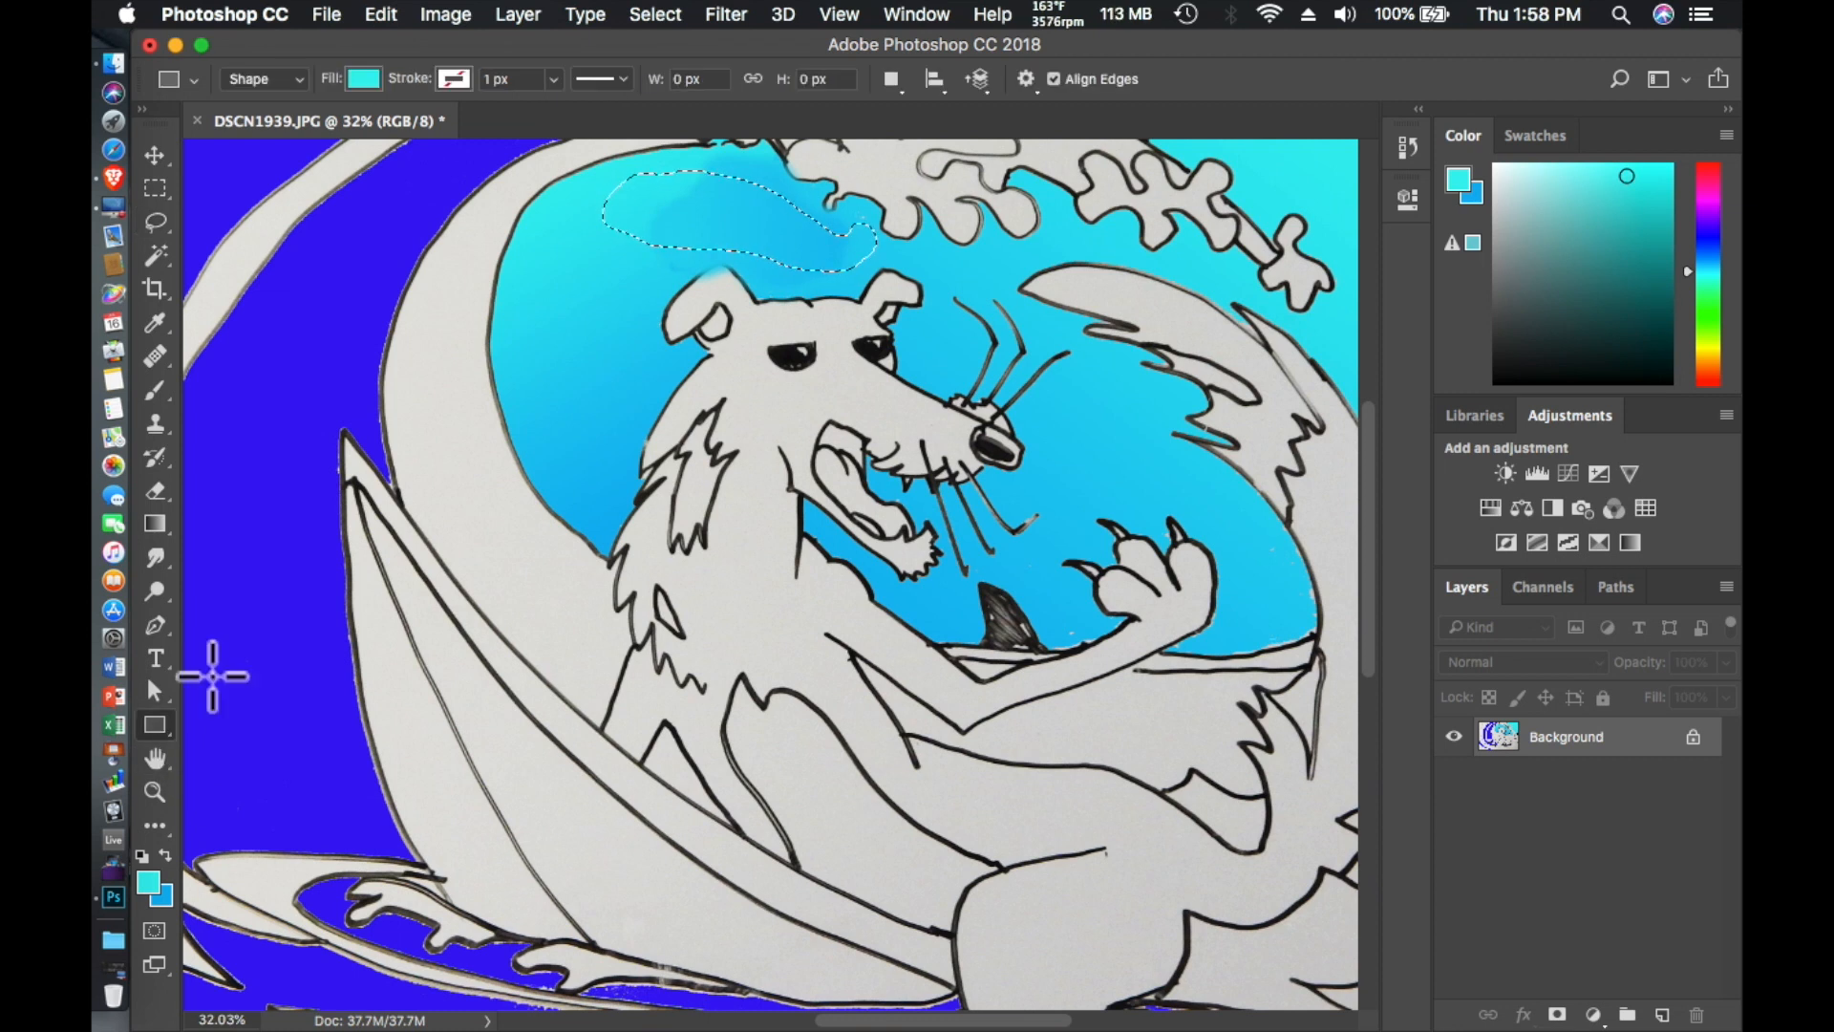
{"action": "mouse_move", "coordinate": [607, 181]}
{"action": "left_mouse_down"}
{"action": "mouse_move", "coordinate": [807, 193]}
{"action": "mouse_move", "coordinate": [613, 185]}
{"action": "mouse_move", "coordinate": [915, 251]}
{"action": "left_mouse_up"}
{"action": "left_click", "coordinate": [381, 15]}
{"action": "left_click", "coordinate": [406, 47]}
- Blend the lassoed sky patch with a cyan-to-blue gradient, deselect it and close the Properties panel
{"action": "left_click", "coordinate": [155, 523]}
{"action": "left_click_drag", "start_coordinate": [528, 184], "coordinate": [893, 256]}
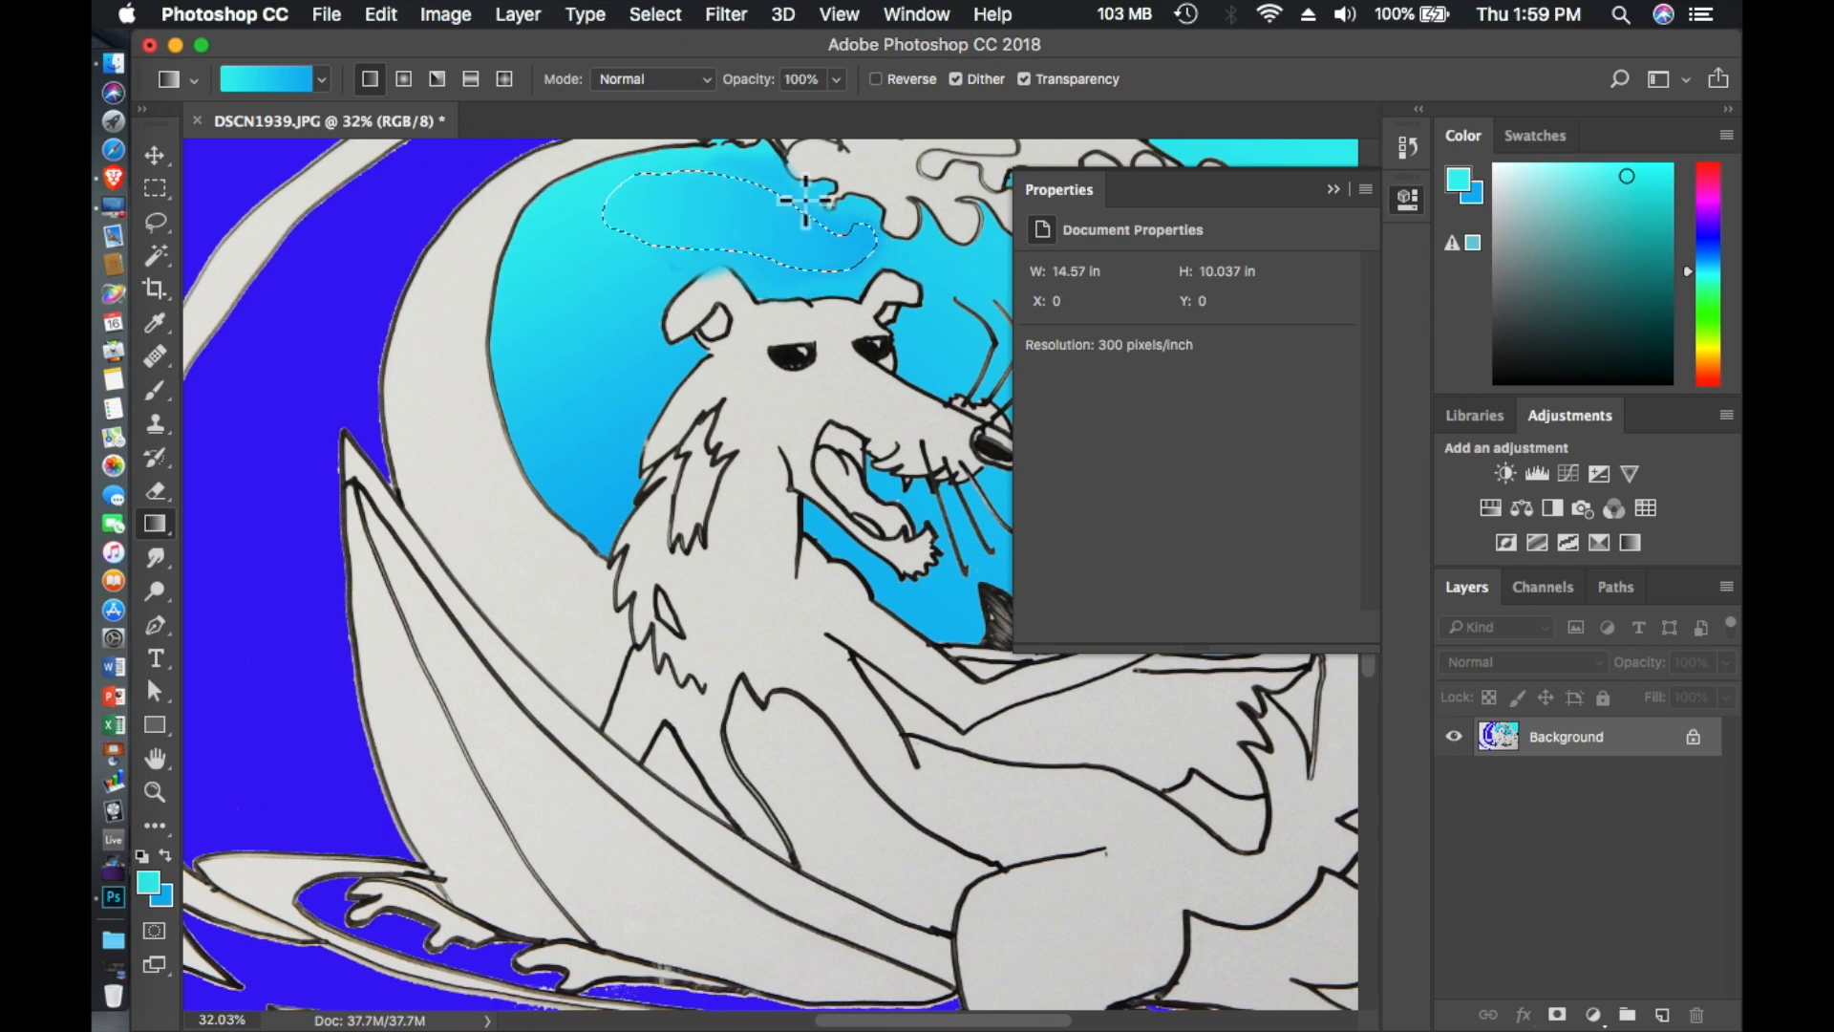
{"action": "left_click", "coordinate": [155, 222]}
{"action": "left_click", "coordinate": [523, 315]}
{"action": "left_click_drag", "start_coordinate": [1362, 189], "coordinate": [1318, 205]}
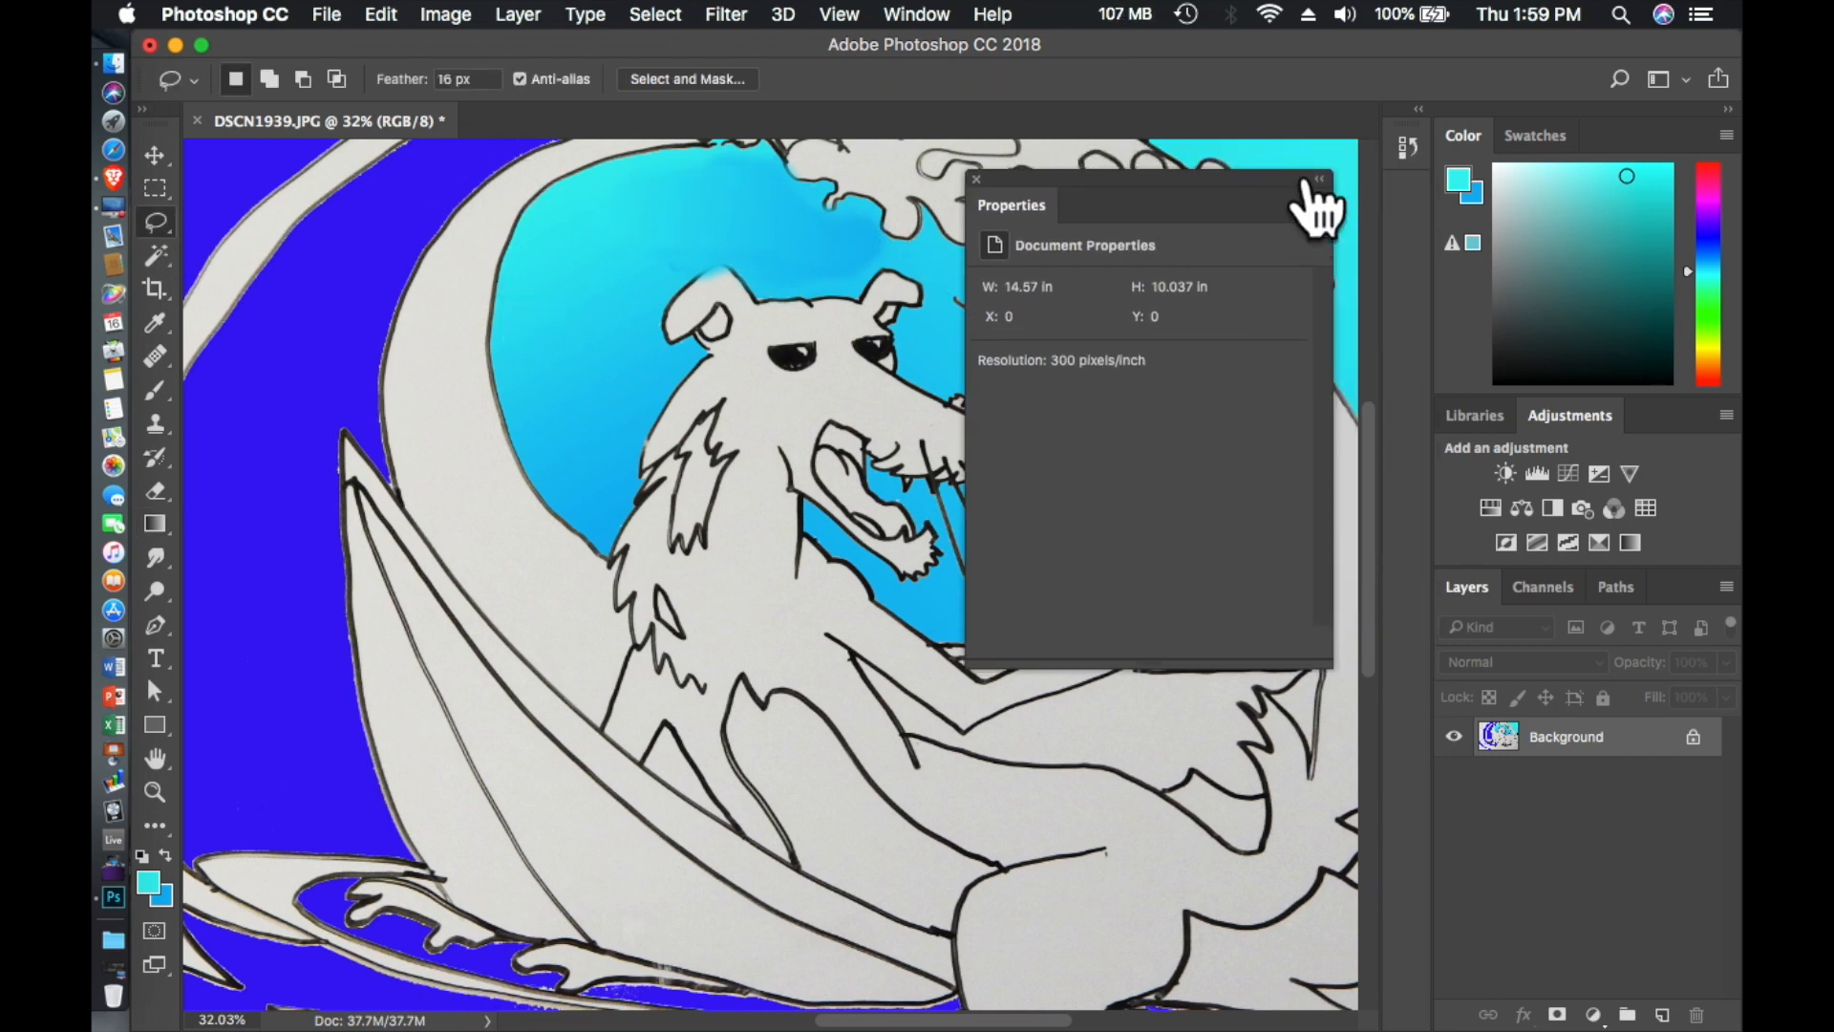
{"action": "left_click", "coordinate": [976, 179]}
- Change the foreground color to yellow and replace it with the paper's light gray using the Eyedropper
{"action": "left_click", "coordinate": [1708, 349]}
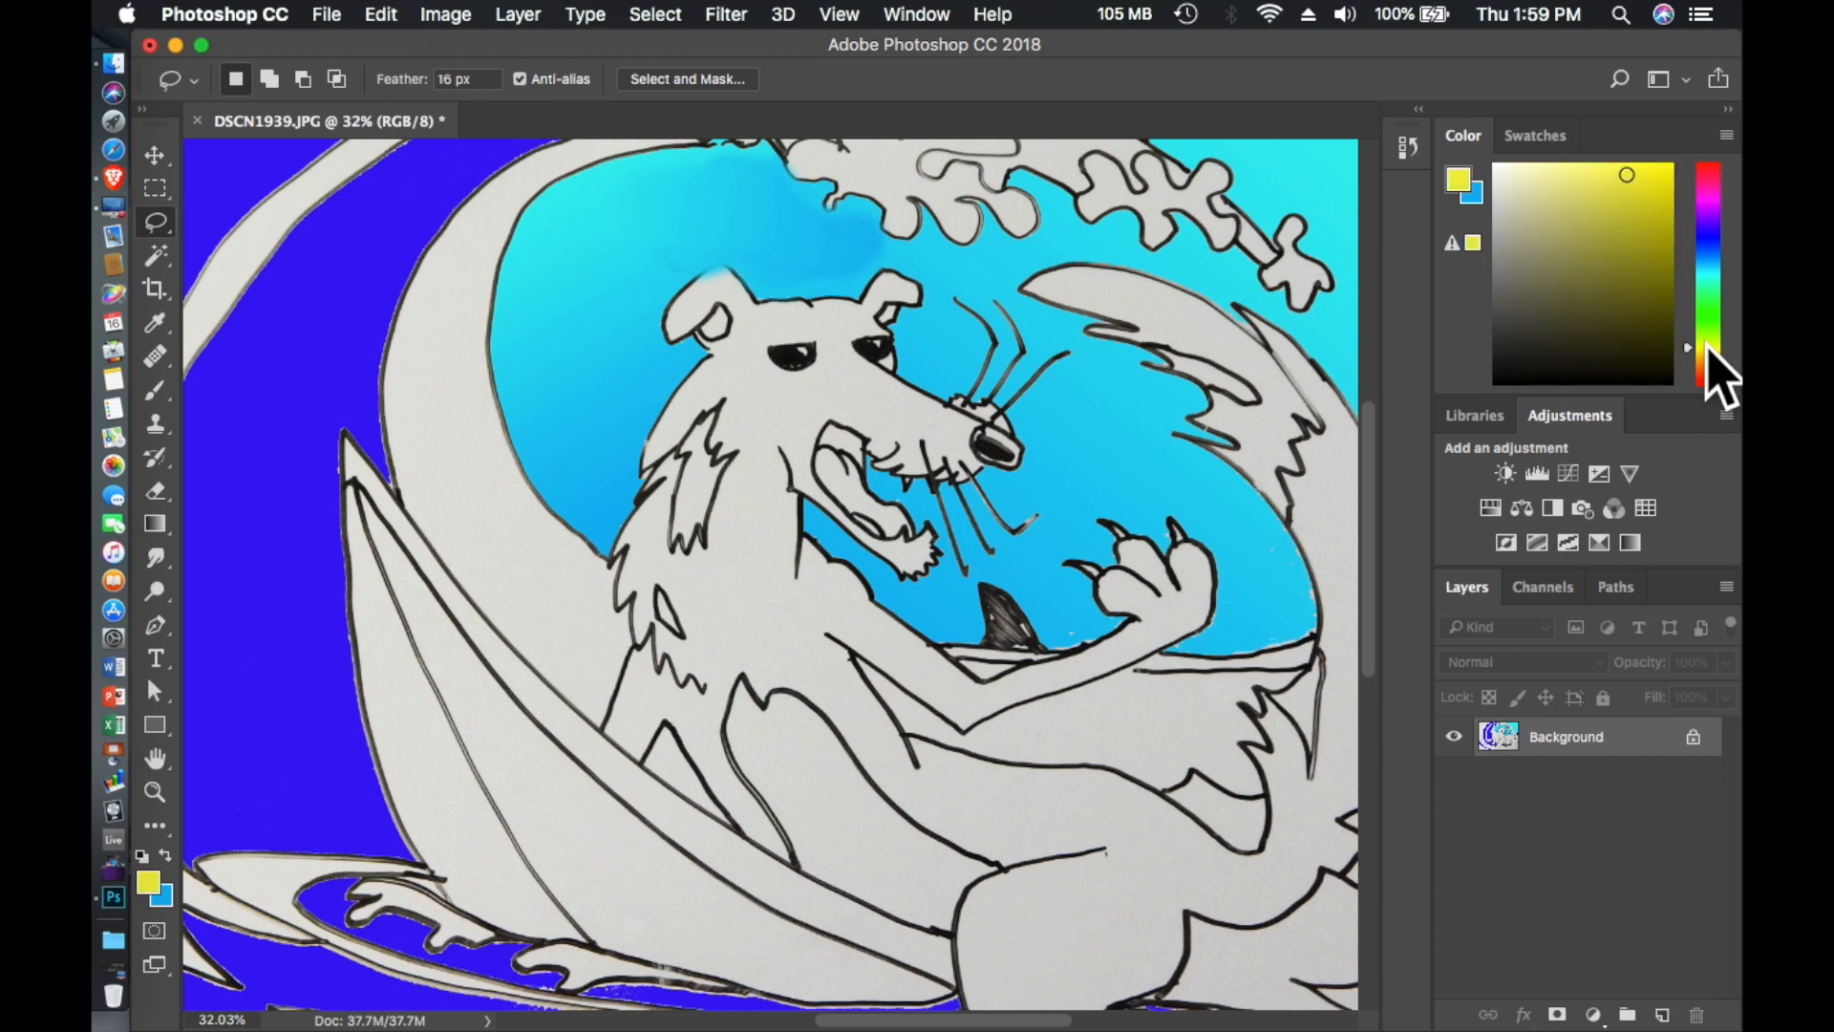
{"action": "left_click", "coordinate": [155, 321]}
{"action": "left_click", "coordinate": [551, 786]}
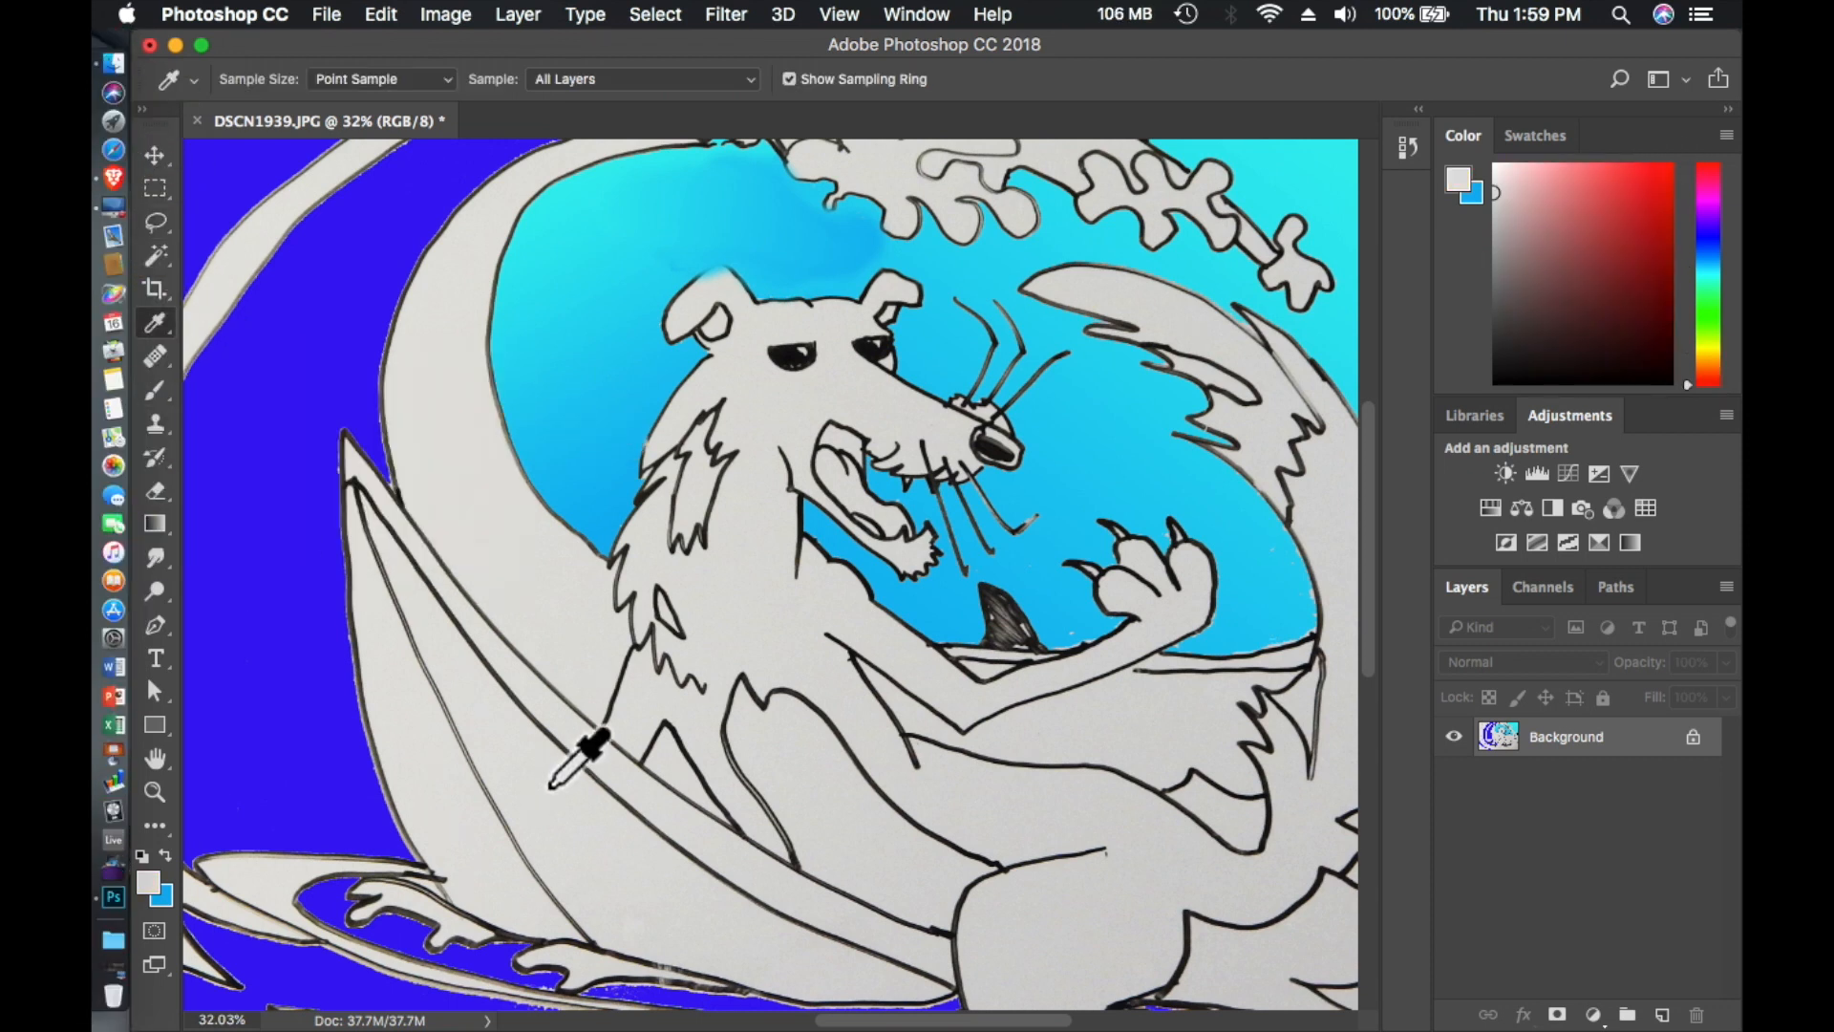
- Try selecting the surfboard's wide middle panel with the Magic Wand at tolerances of 7 and 11
{"action": "left_click", "coordinate": [155, 255]}
{"action": "left_click", "coordinate": [564, 851]}
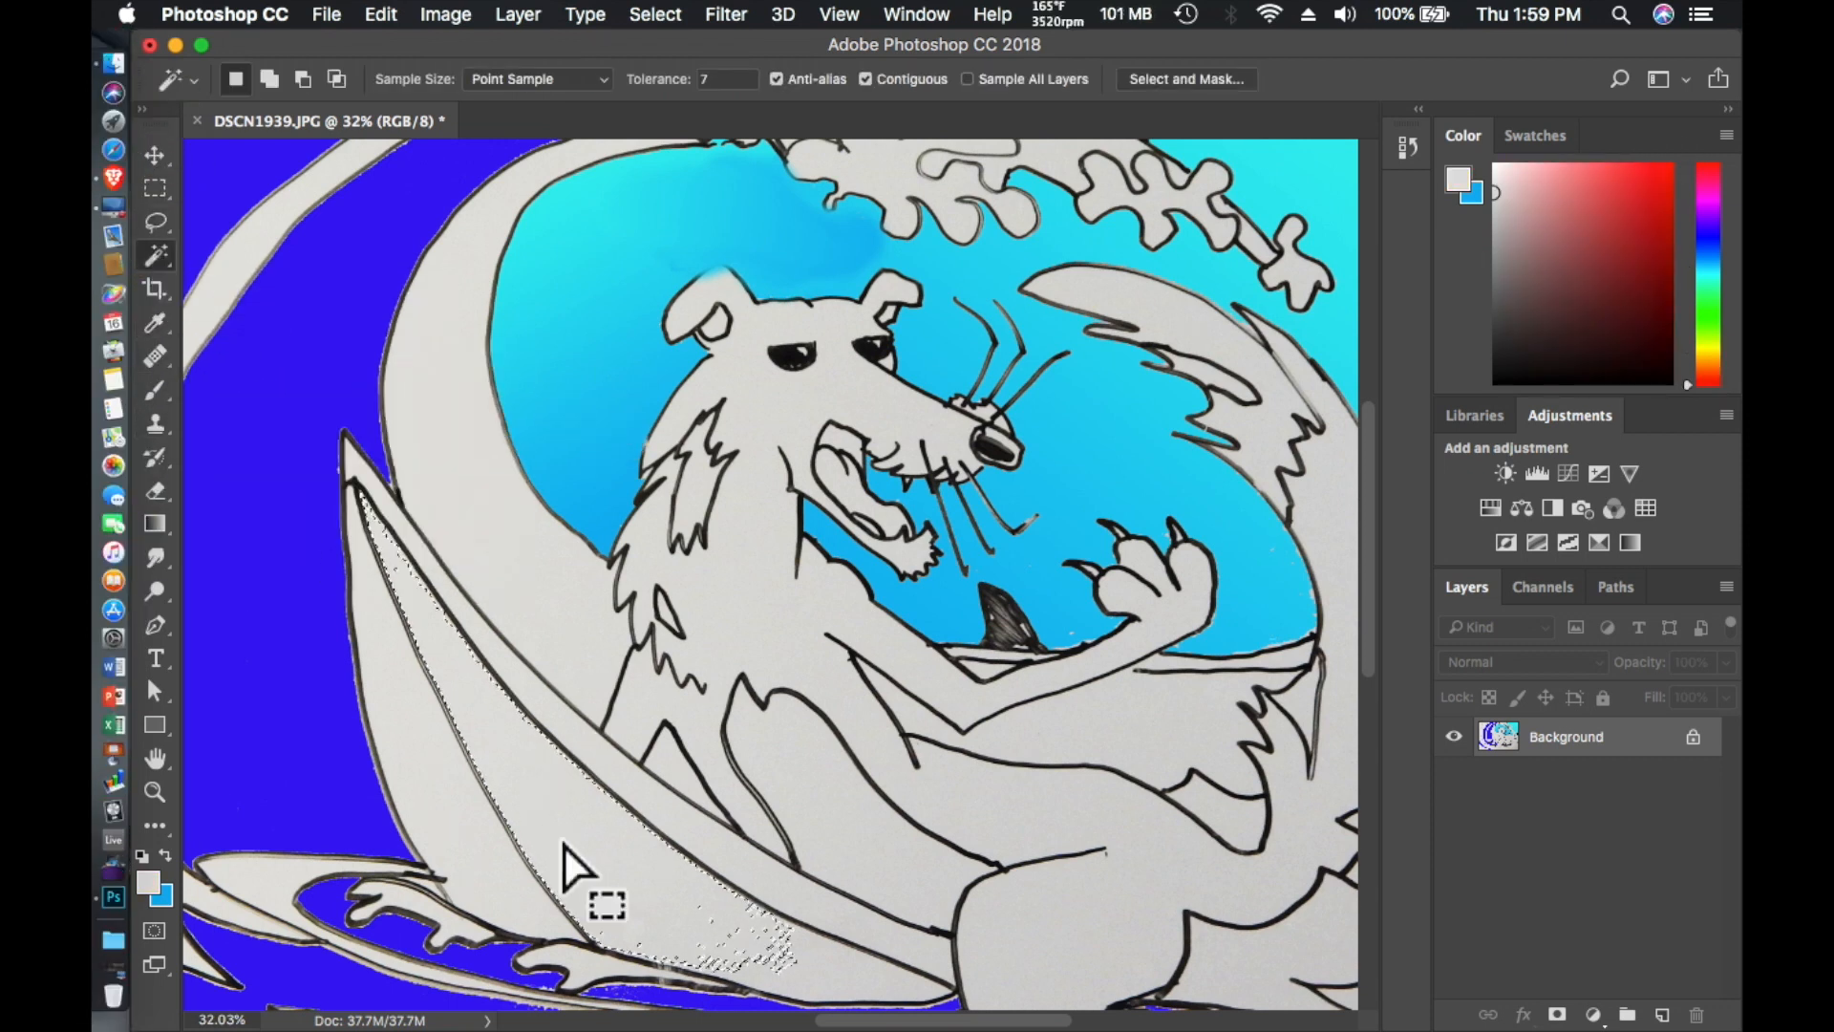
{"action": "left_click", "coordinate": [827, 963]}
{"action": "left_click", "coordinate": [653, 82]}
{"action": "type", "text": "11"}
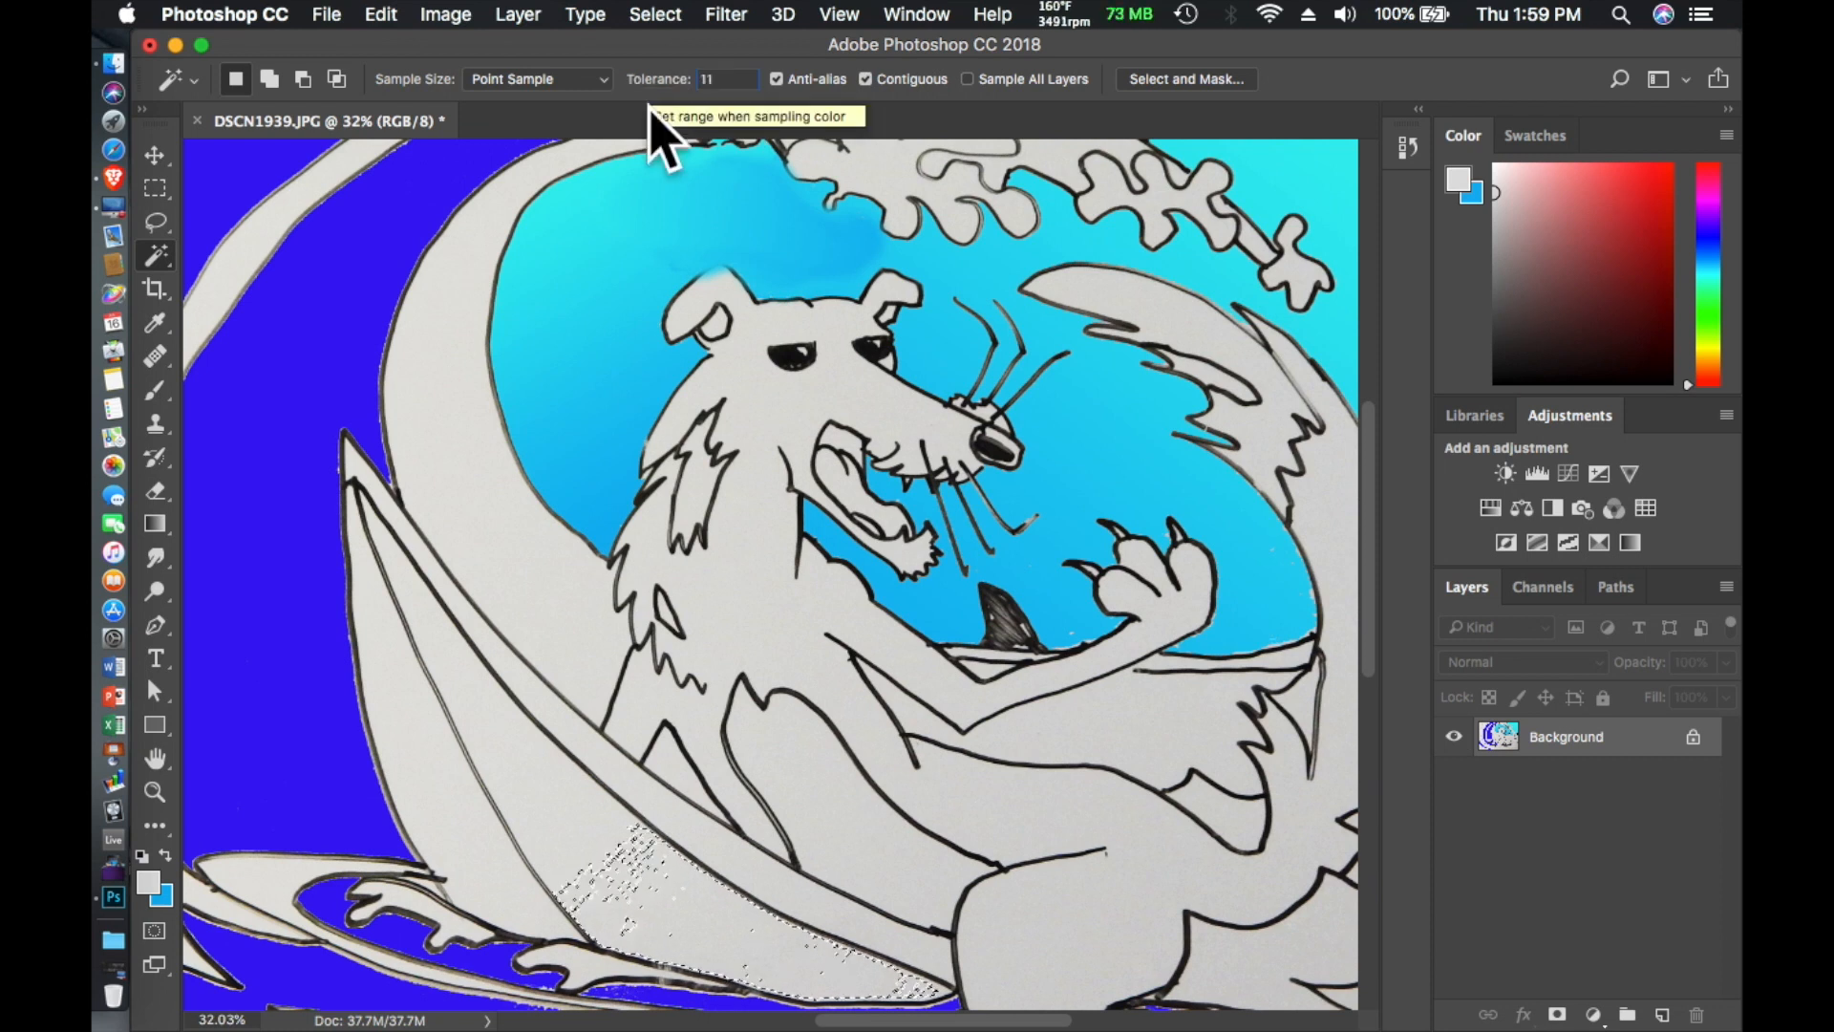
{"action": "left_click", "coordinate": [594, 806]}
- Set the Magic Wand tolerance to 16 and select the surfboard's wide middle panel
{"action": "left_click", "coordinate": [659, 82]}
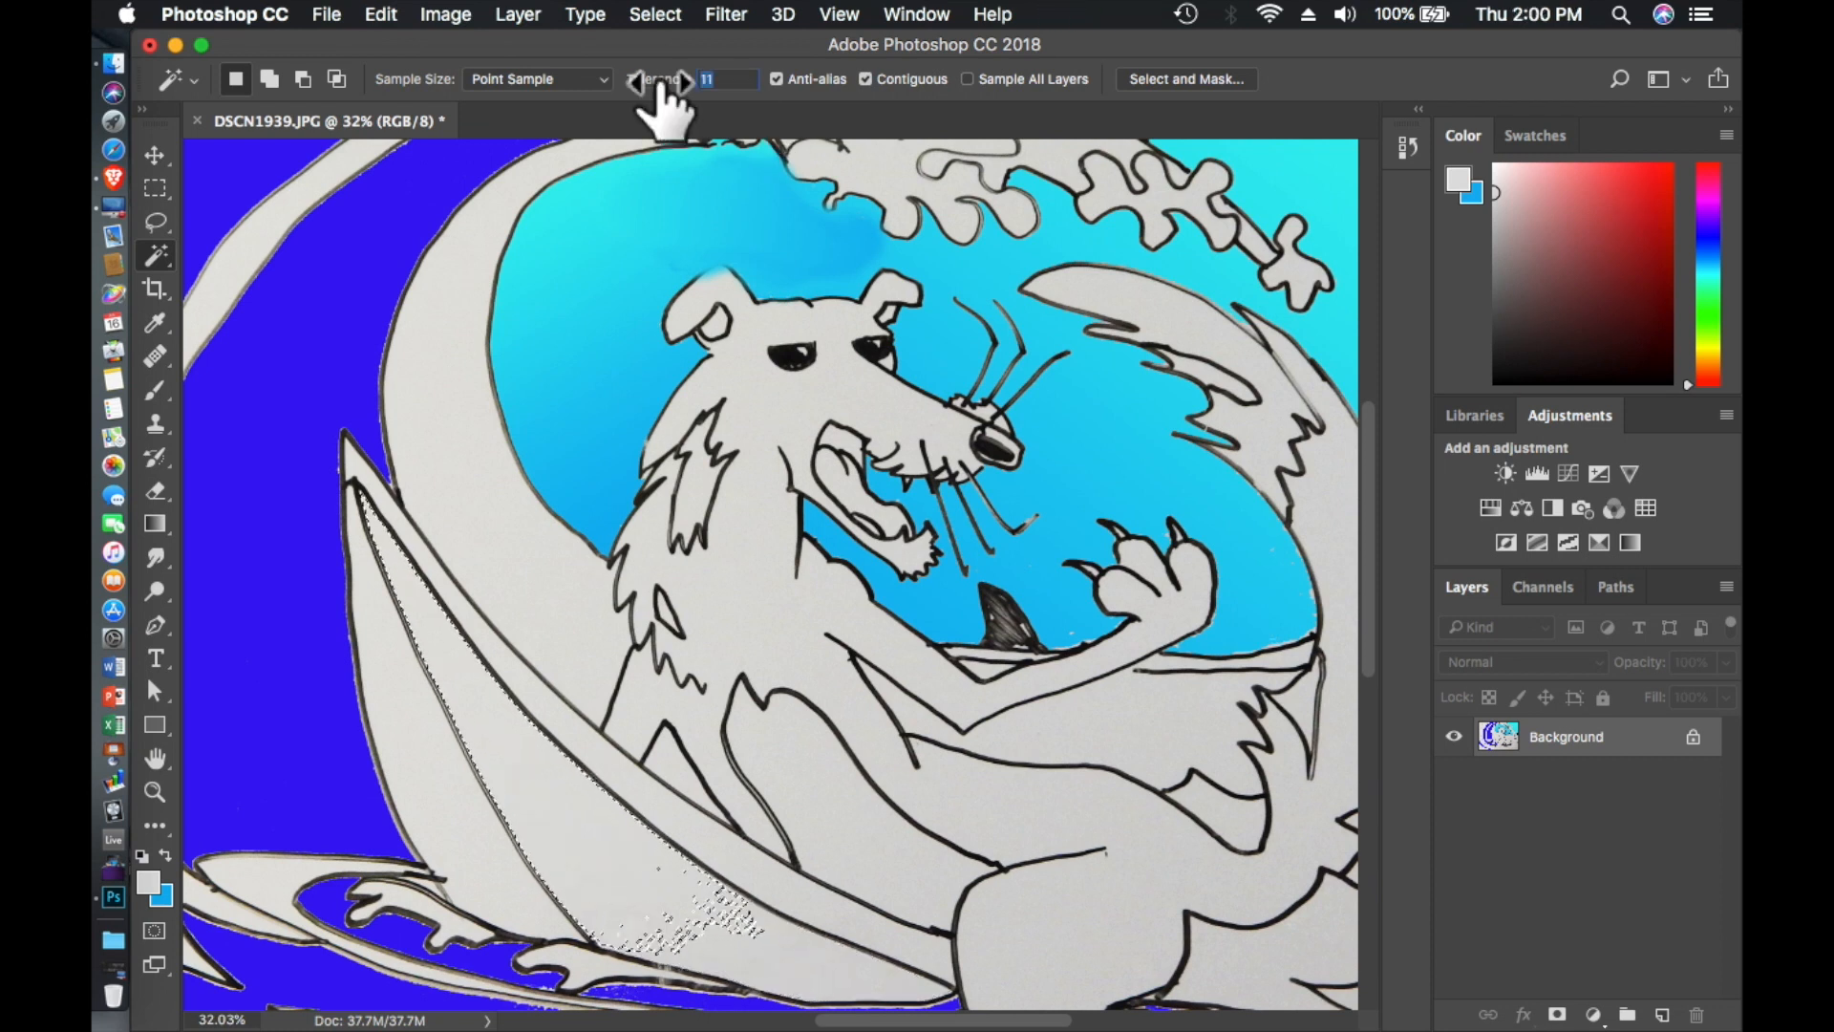
{"action": "type", "text": "16"}
{"action": "left_click", "coordinate": [704, 941]}
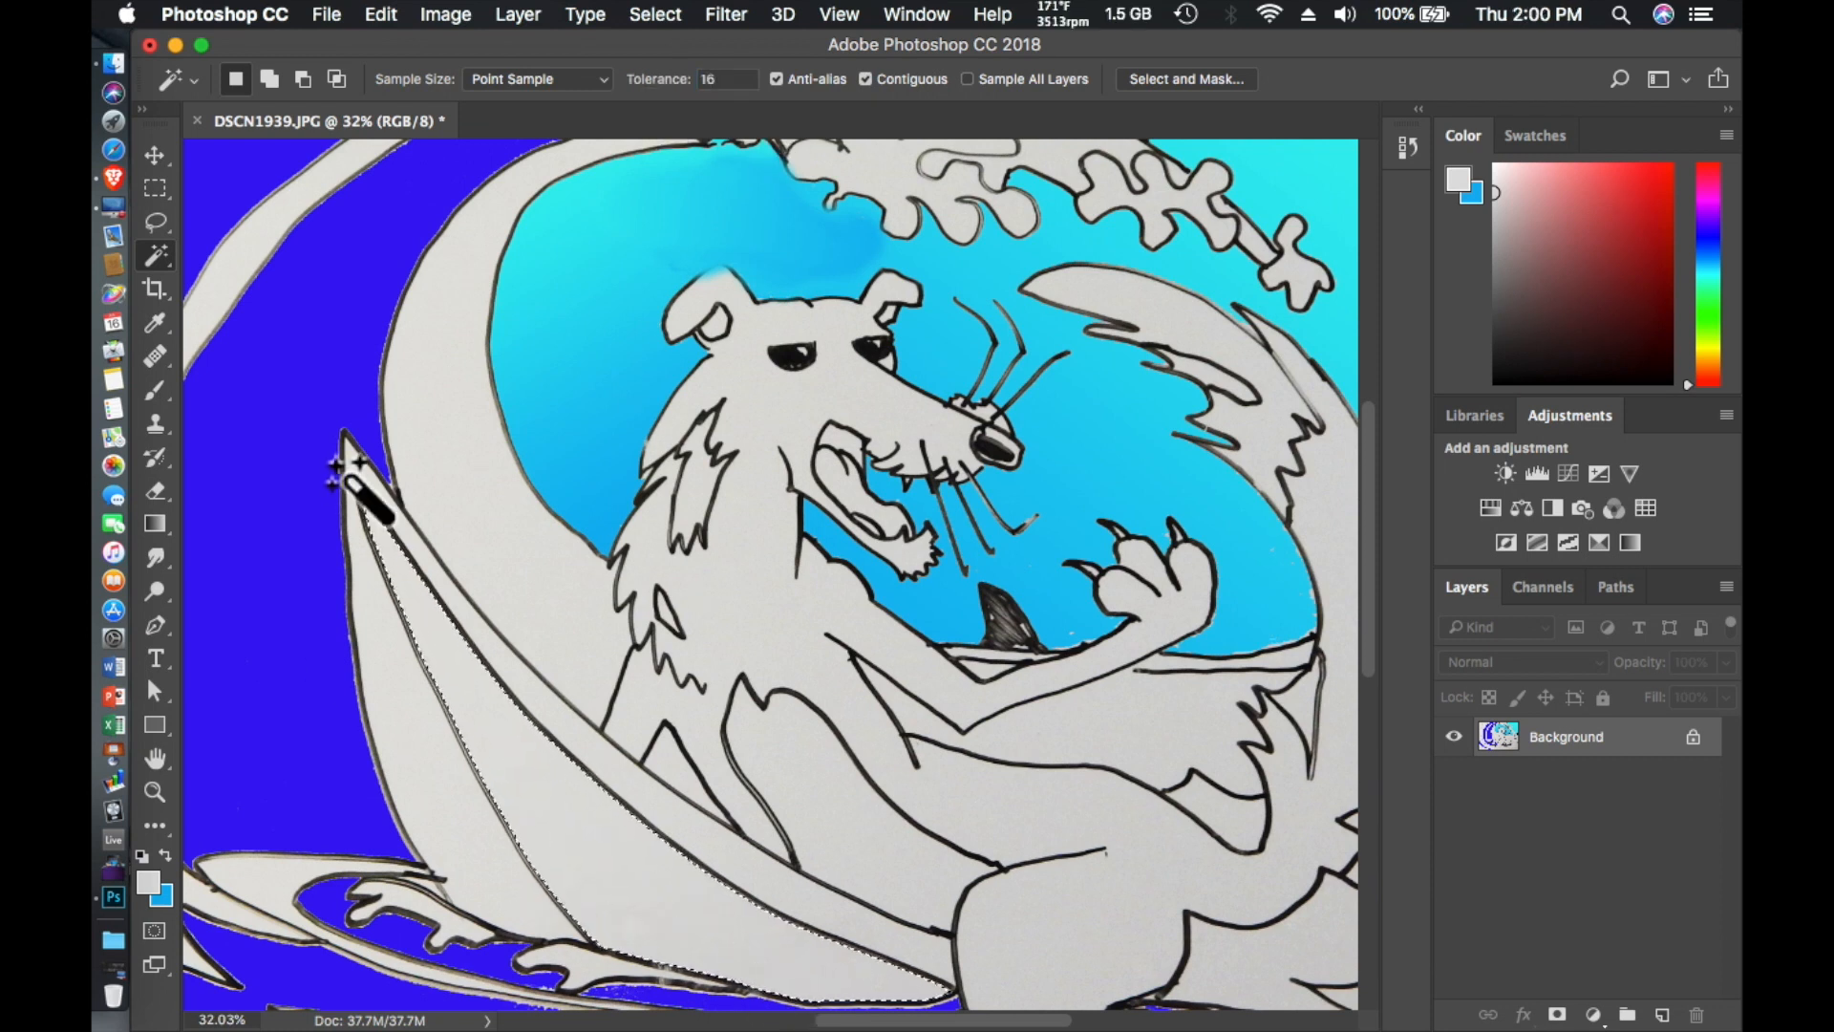
- Fill the surfboard's middle panel with the light gray foreground color at 100% opacity
{"action": "left_click", "coordinate": [381, 15]}
{"action": "left_click", "coordinate": [397, 425]}
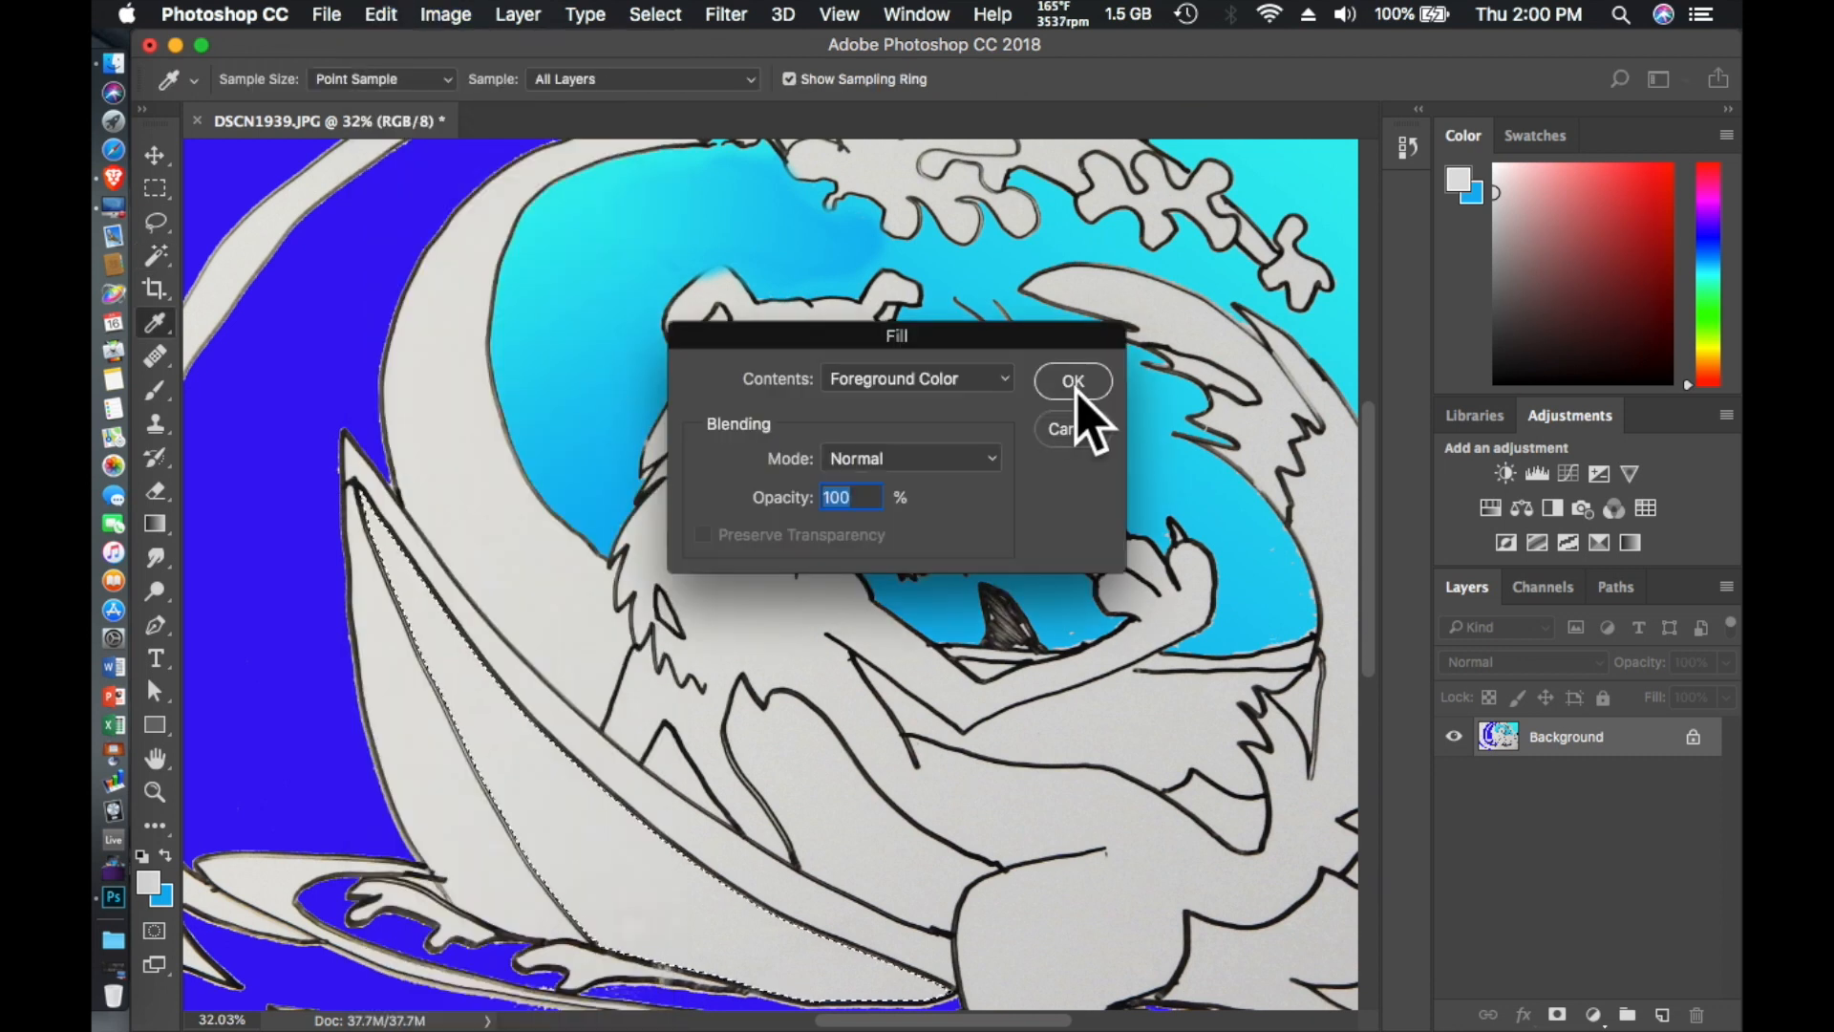
{"action": "left_click", "coordinate": [1073, 380]}
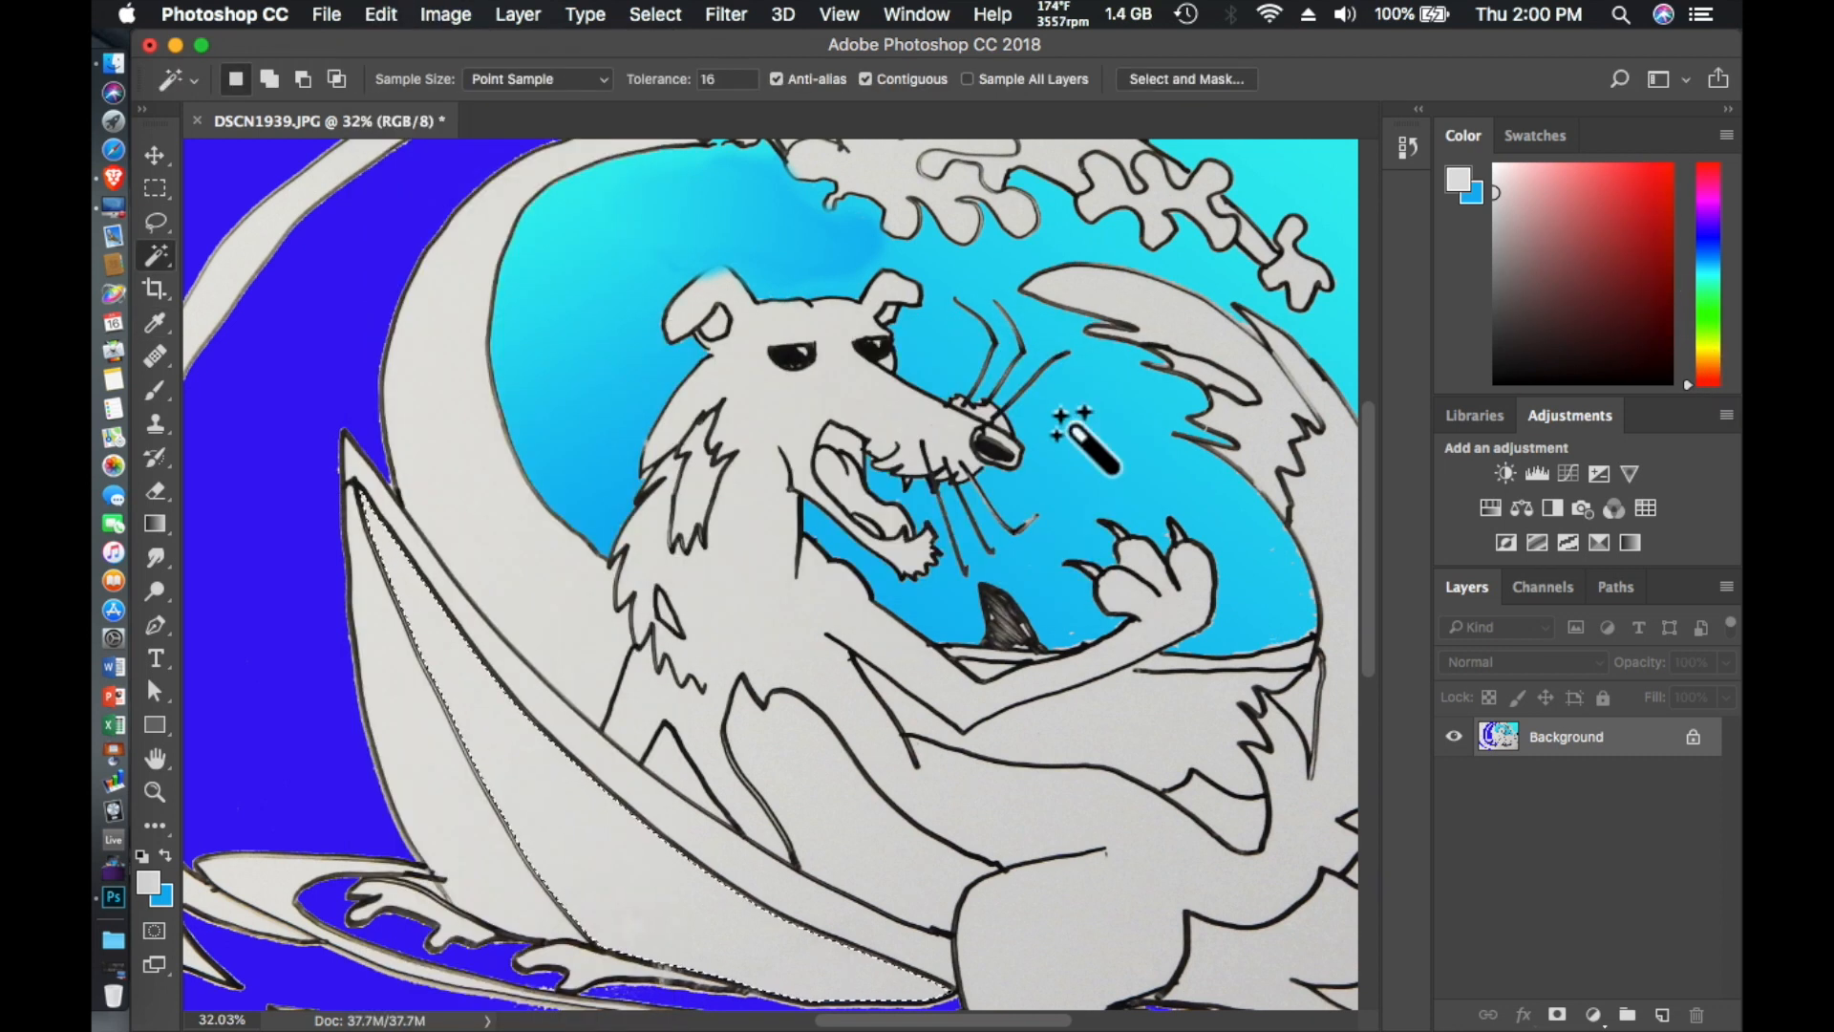
- Change the foreground color to bright yellow and fill the surfboard's wide middle panel with it
{"action": "left_click", "coordinate": [1711, 346]}
{"action": "left_click", "coordinate": [383, 15]}
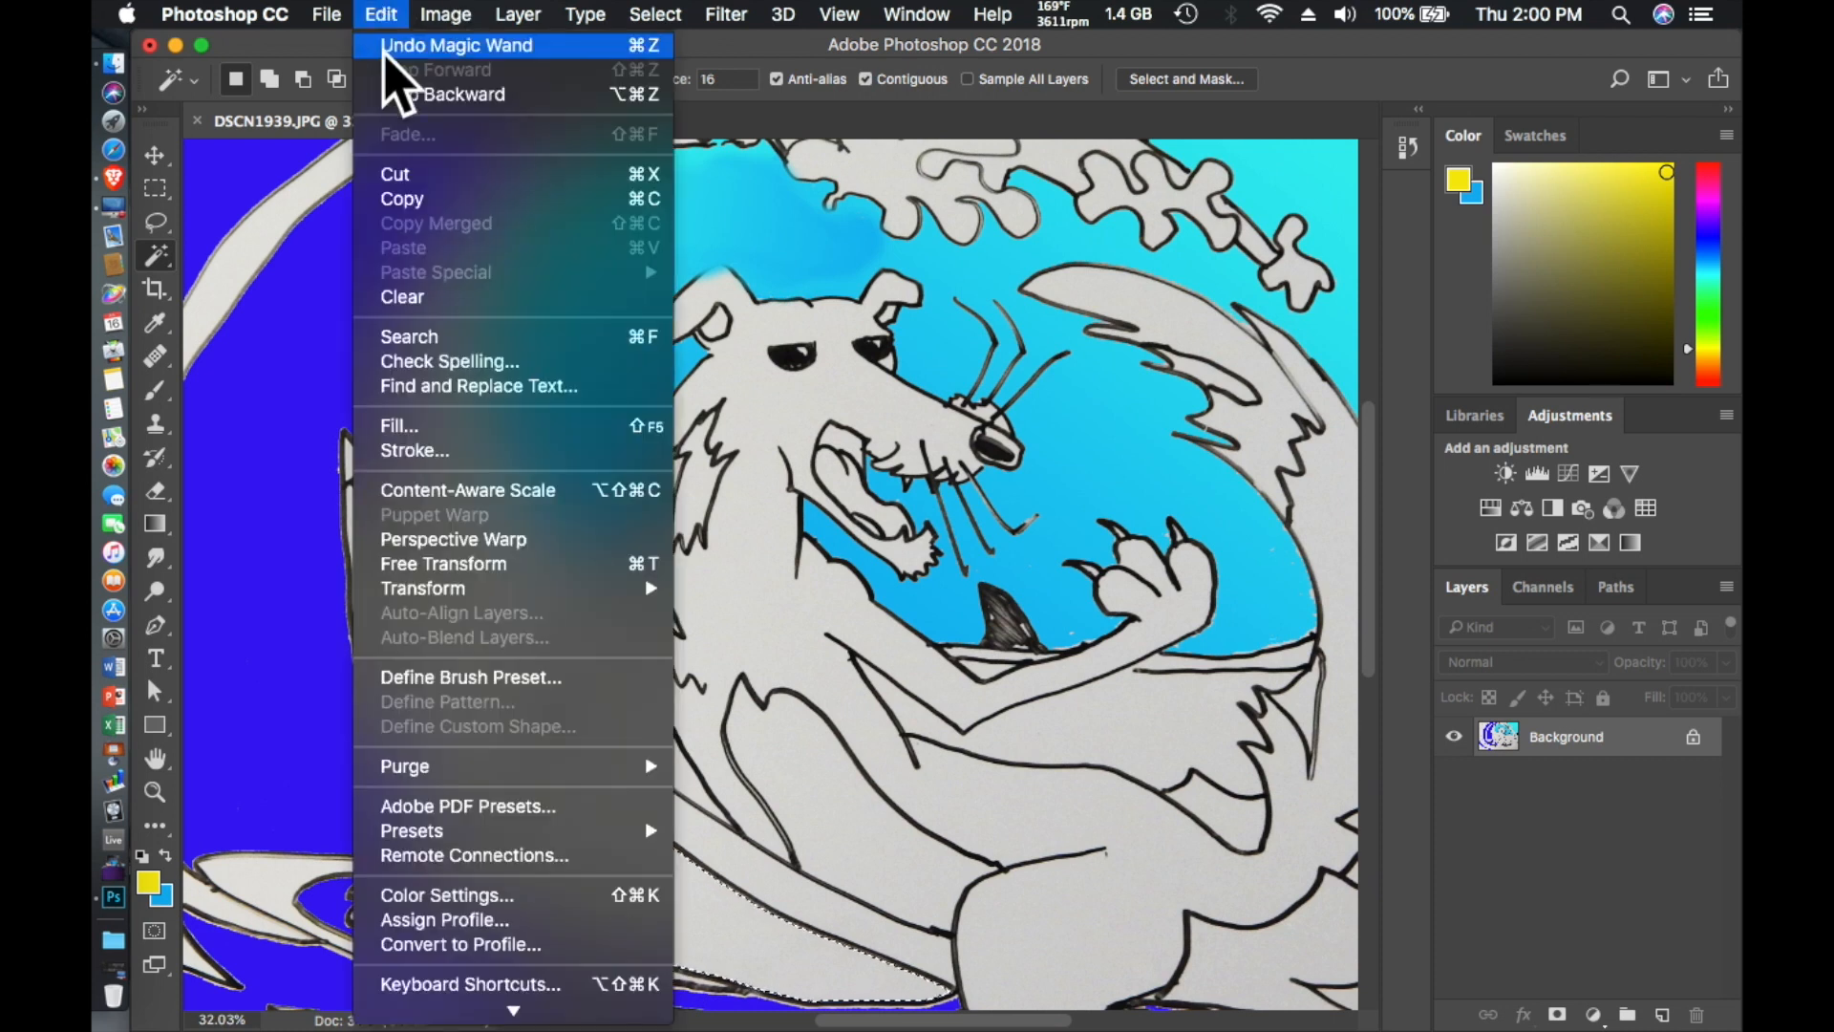
{"action": "left_click", "coordinate": [463, 425]}
{"action": "key", "text": "Return"}
- Change the foreground color to bright green and fill the surfboard panel beside the yellow one with it
{"action": "left_click", "coordinate": [1709, 317]}
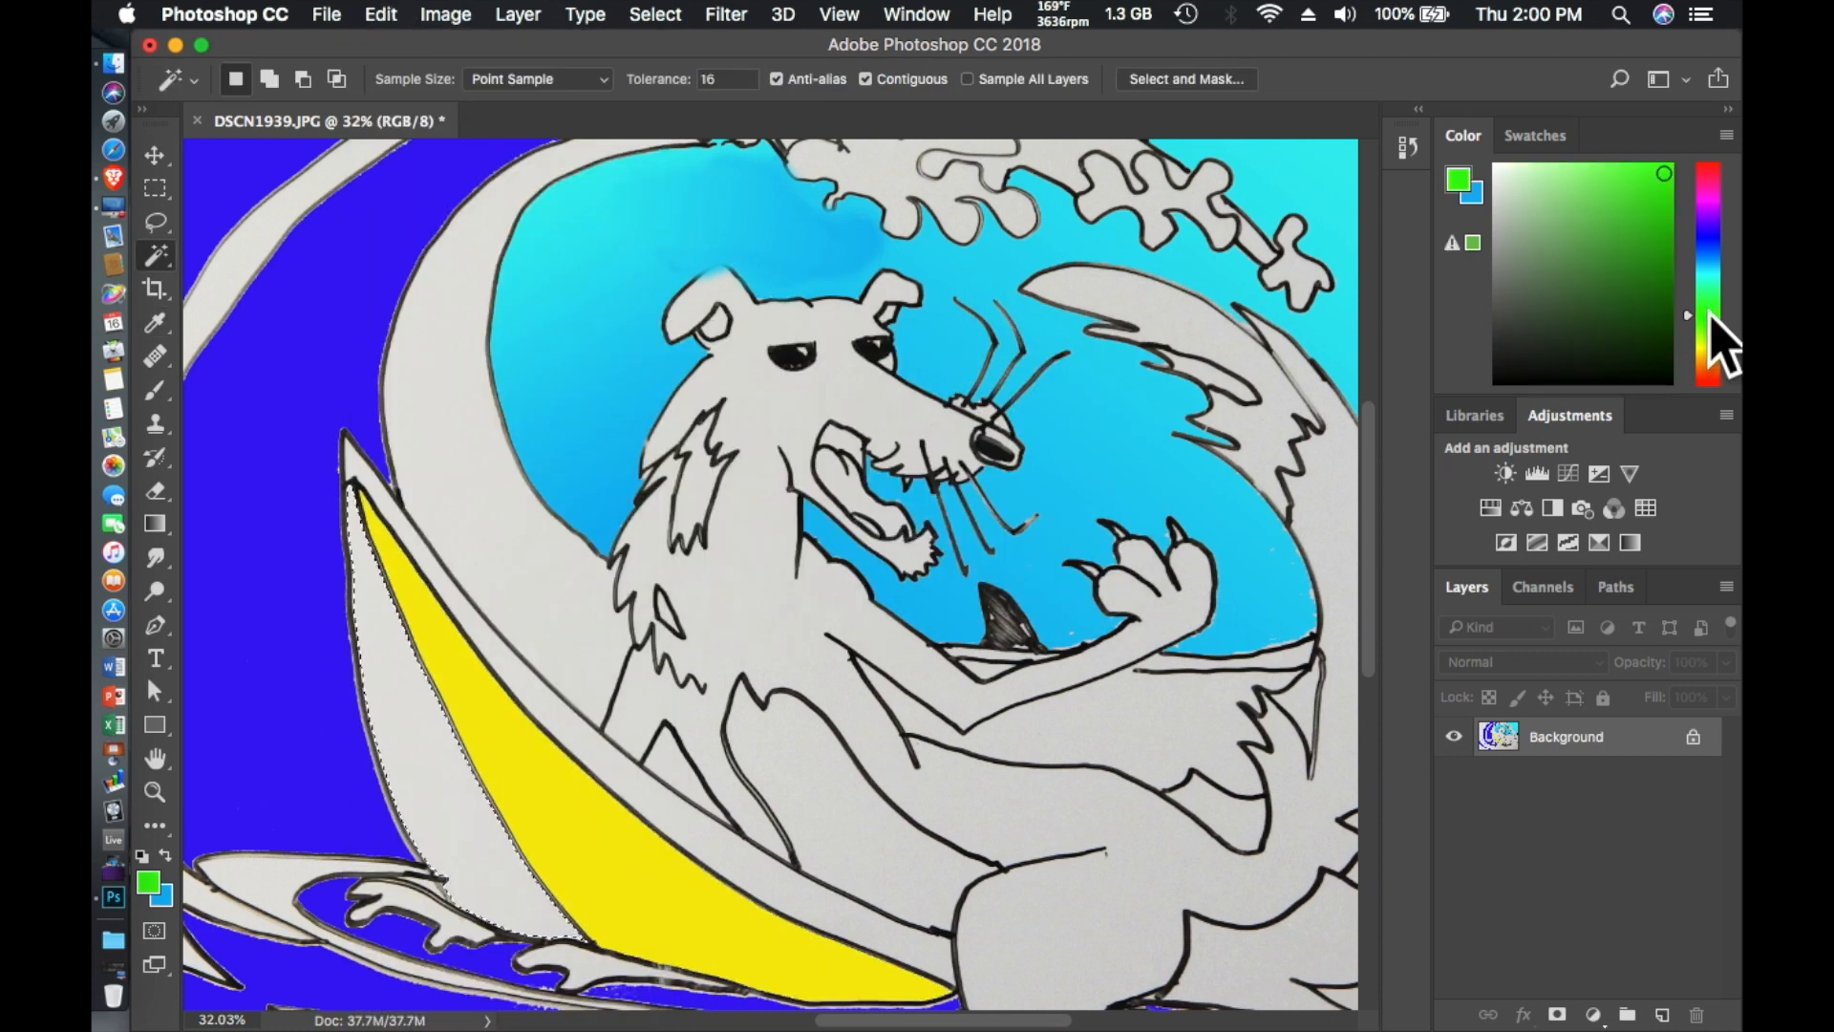
{"action": "left_click", "coordinate": [382, 14]}
{"action": "left_click", "coordinate": [425, 425]}
{"action": "left_click", "coordinate": [1068, 382]}
{"action": "key", "text": "w"}
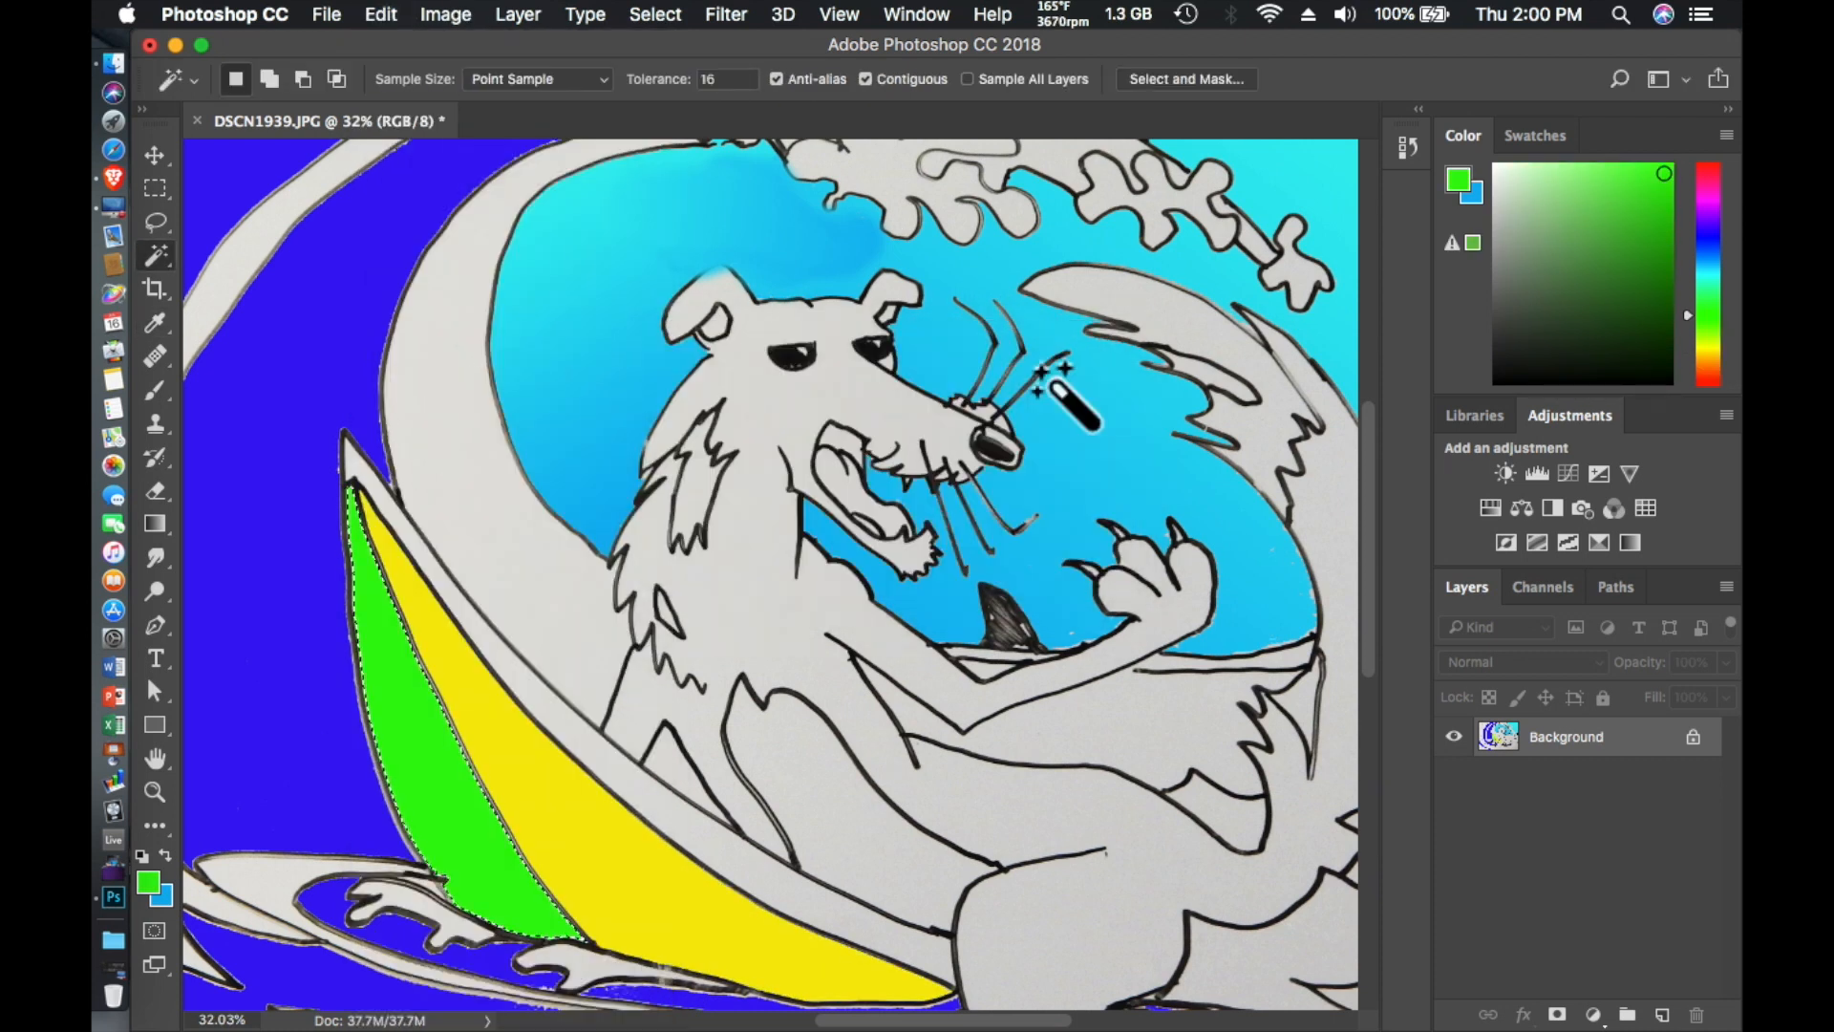
- Change the foreground color to red, select the narrow strip along the surfboard's upper edge and fill it
{"action": "left_click", "coordinate": [1709, 382]}
{"action": "left_click", "coordinate": [535, 693]}
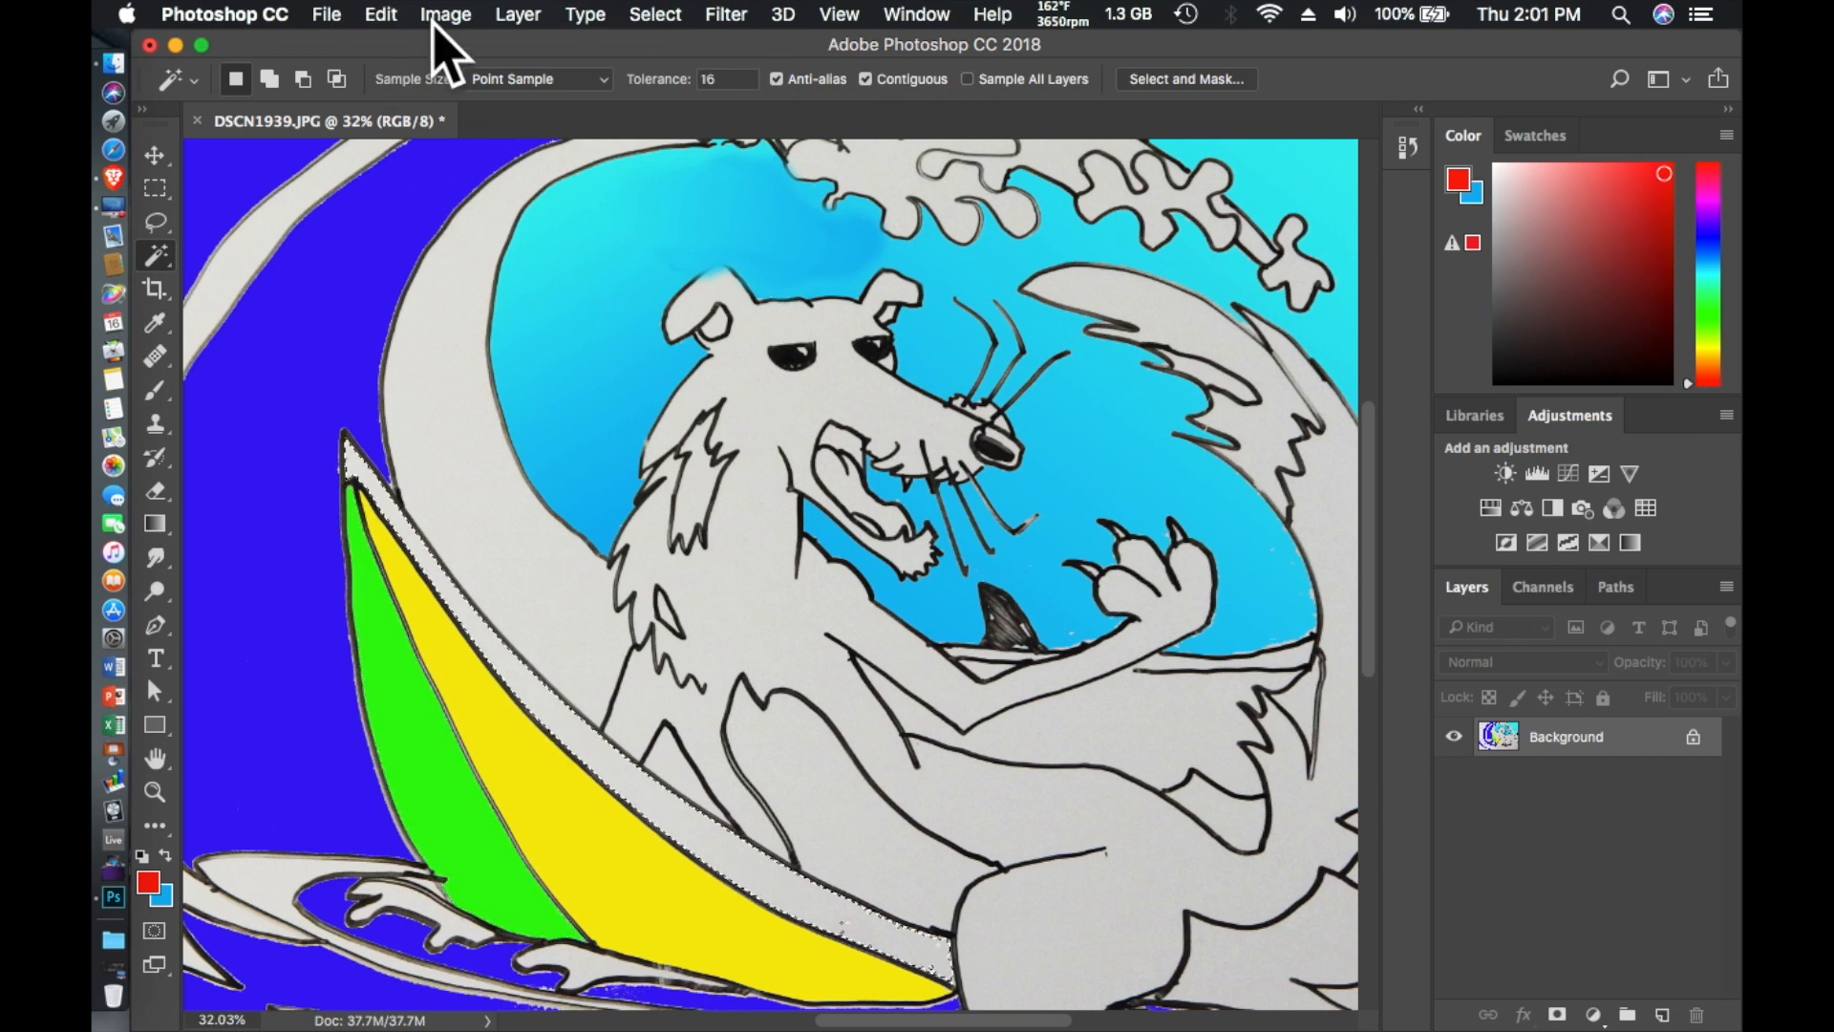
{"action": "left_click", "coordinate": [382, 14]}
{"action": "left_click", "coordinate": [412, 432]}
{"action": "left_click", "coordinate": [1072, 388]}
- Select the leaf-shaped foam cluster near the tip of the wave's crest and fill it with white
{"action": "scroll", "coordinate": [634, 614], "scroll_direction": "down", "scroll_amount": 5}
{"action": "scroll", "coordinate": [634, 622], "scroll_direction": "up", "scroll_amount": 10}
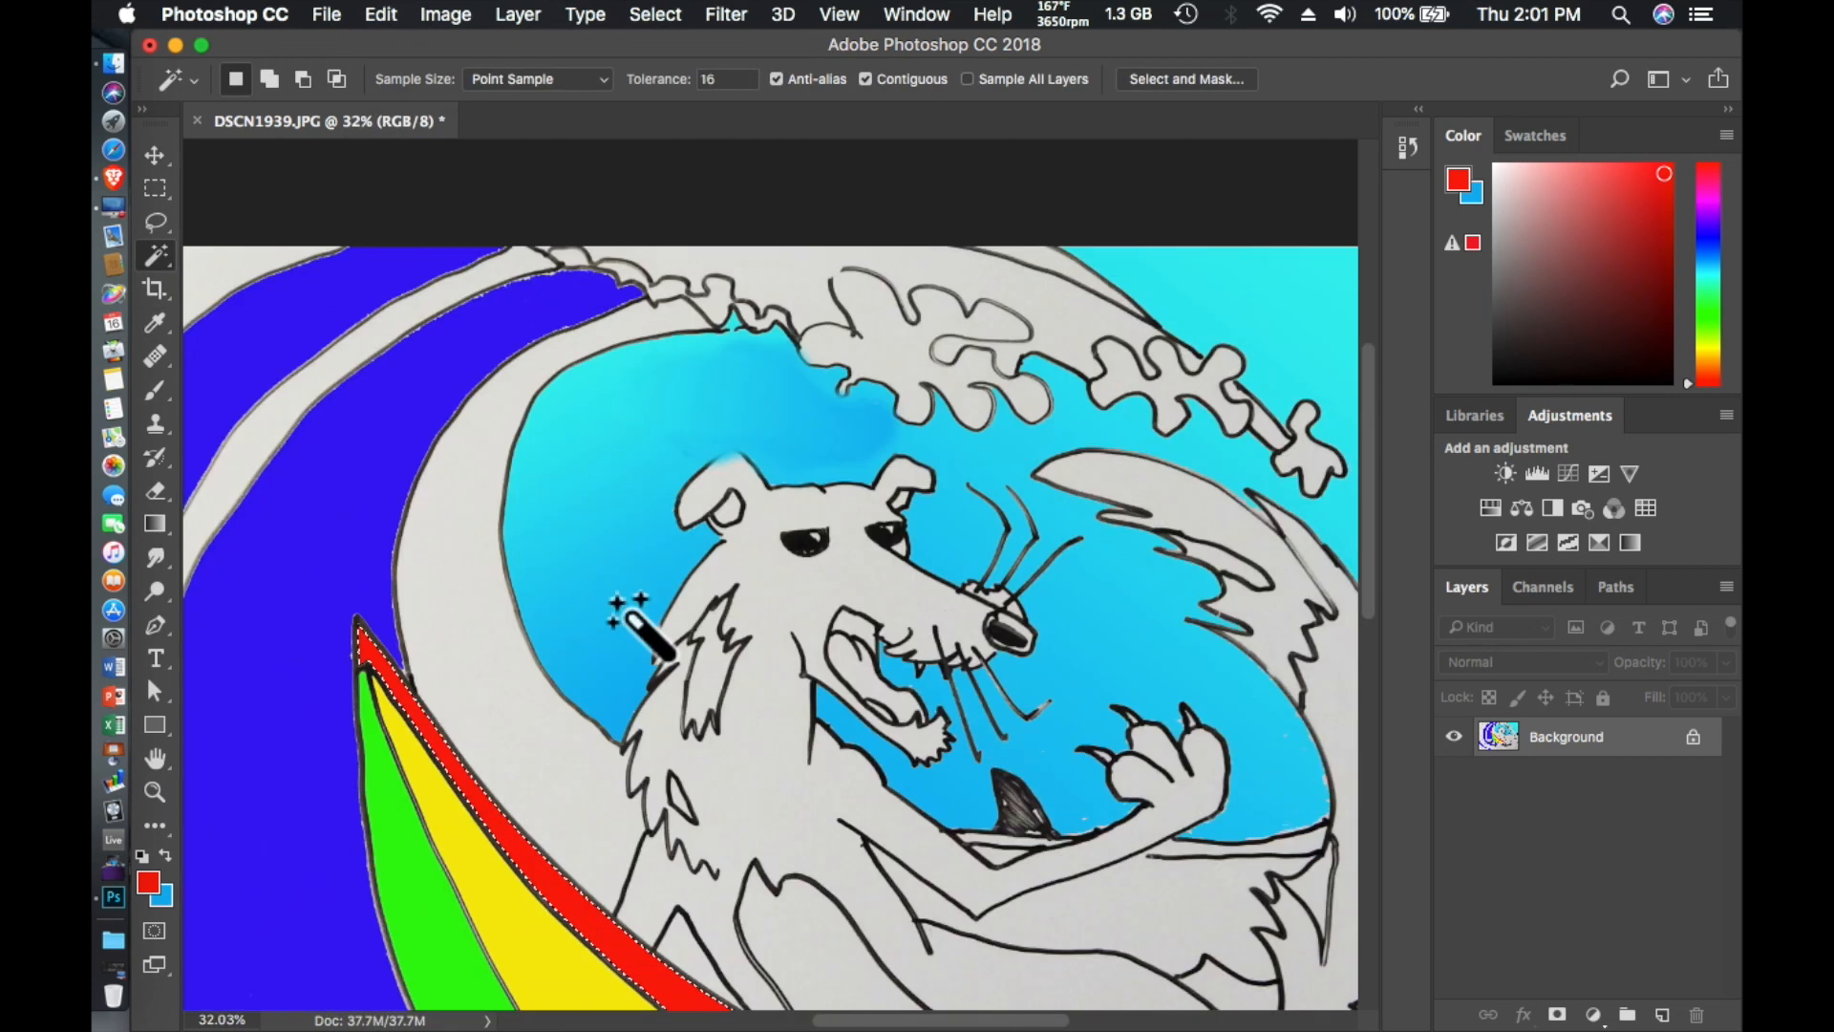
{"action": "left_click", "coordinate": [743, 361]}
{"action": "left_click", "coordinate": [1027, 392]}
{"action": "left_click", "coordinate": [445, 14]}
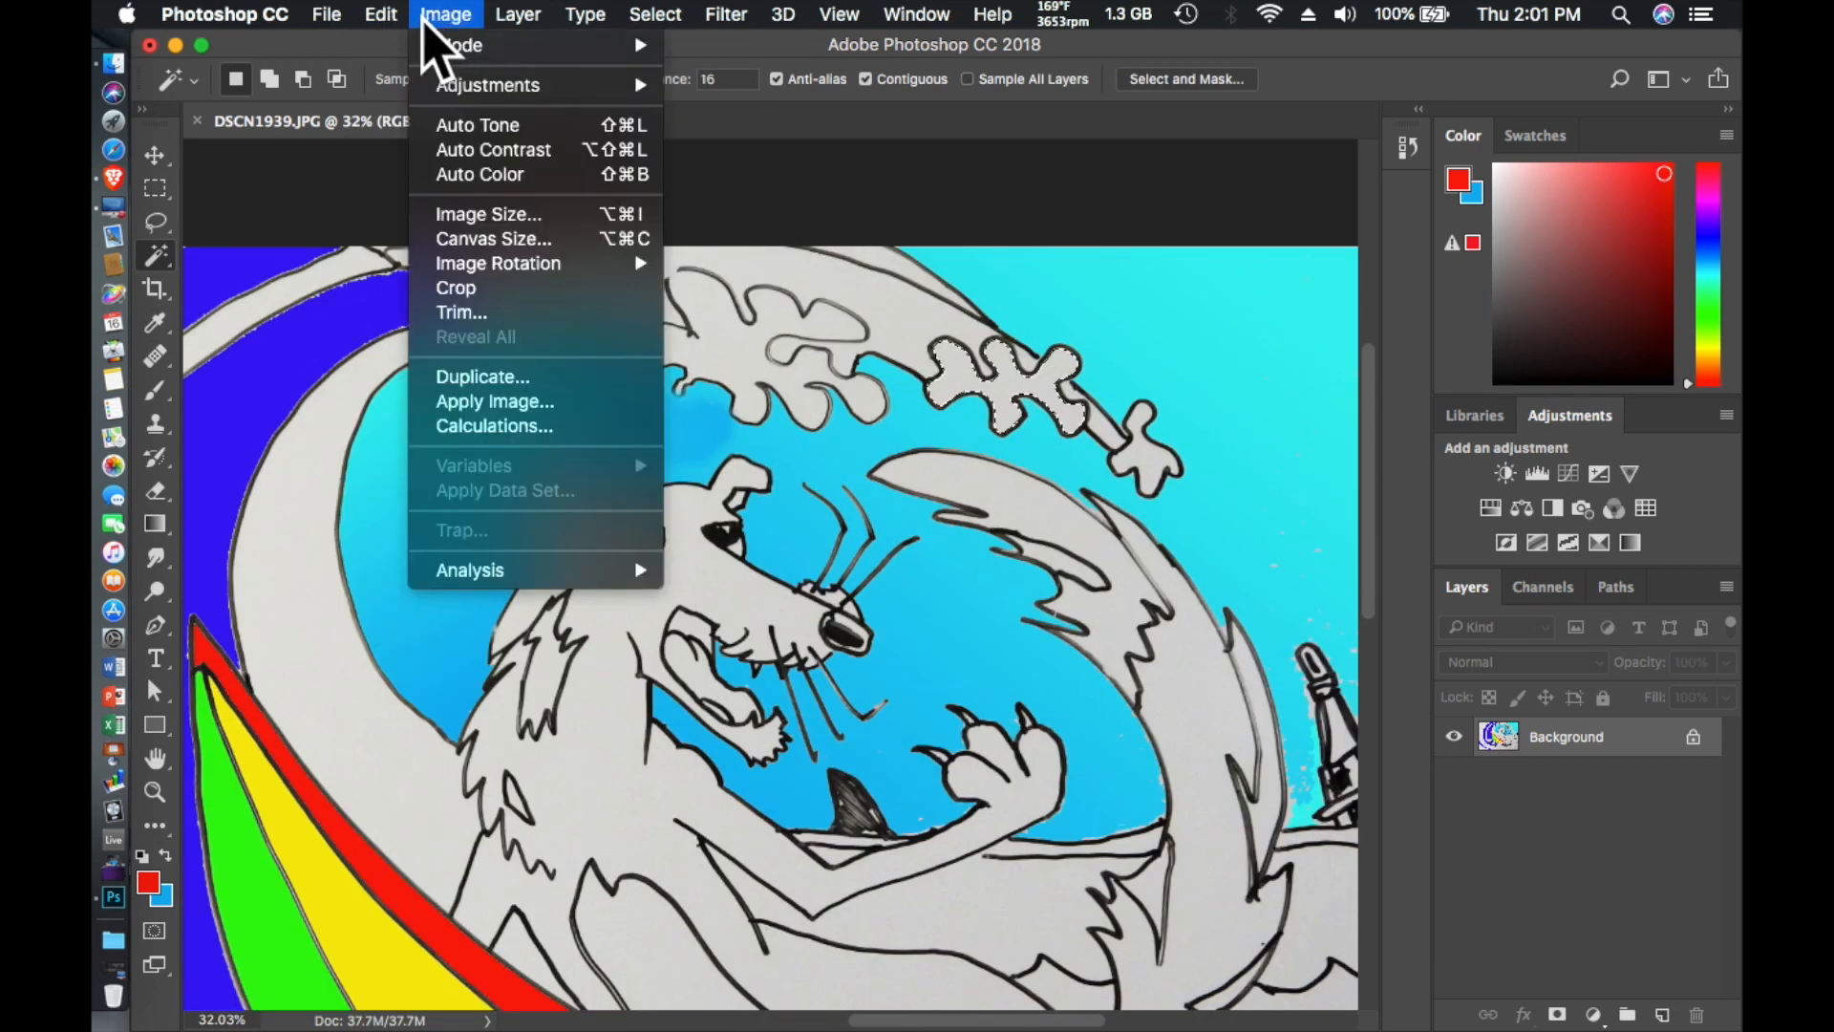
{"action": "left_click", "coordinate": [413, 432]}
{"action": "left_click", "coordinate": [994, 378]}
{"action": "left_click", "coordinate": [944, 583]}
{"action": "left_click", "coordinate": [1067, 386]}
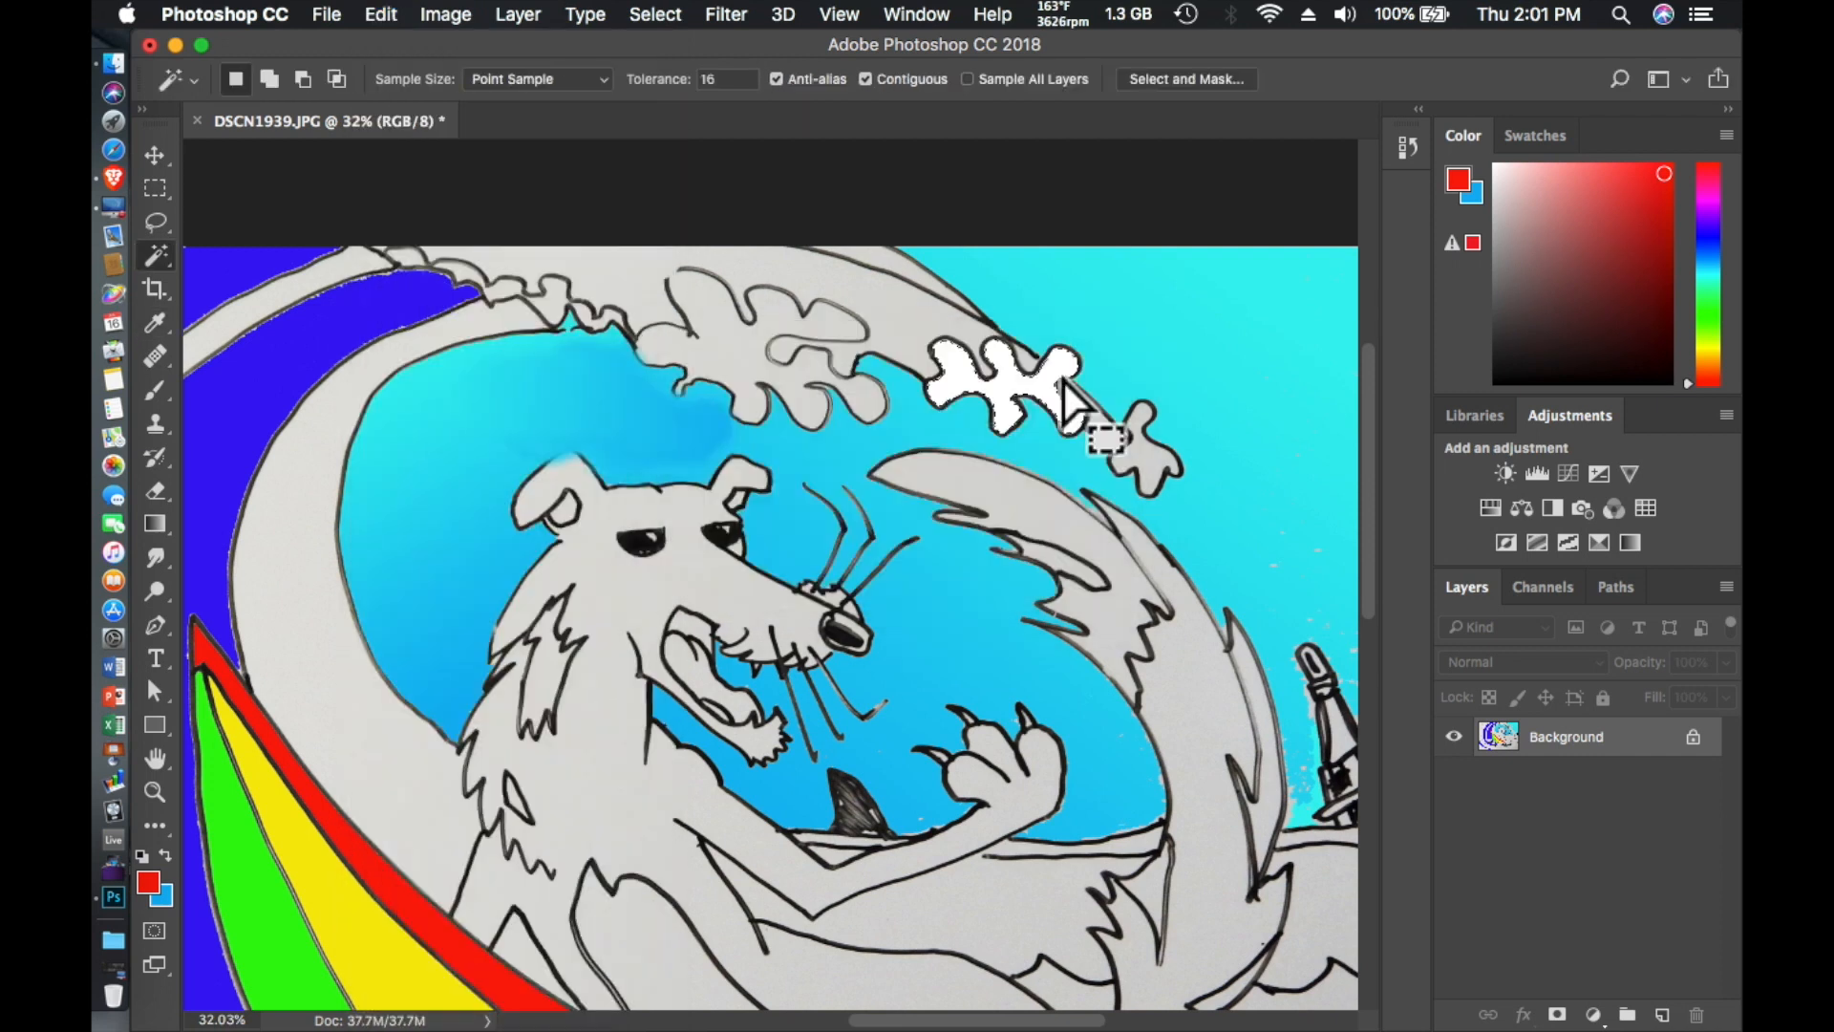
- Fill the small star-shaped foam piece at the very tip of the wave with white
{"action": "left_click", "coordinate": [445, 15]}
{"action": "mouse_move", "coordinate": [381, 15]}
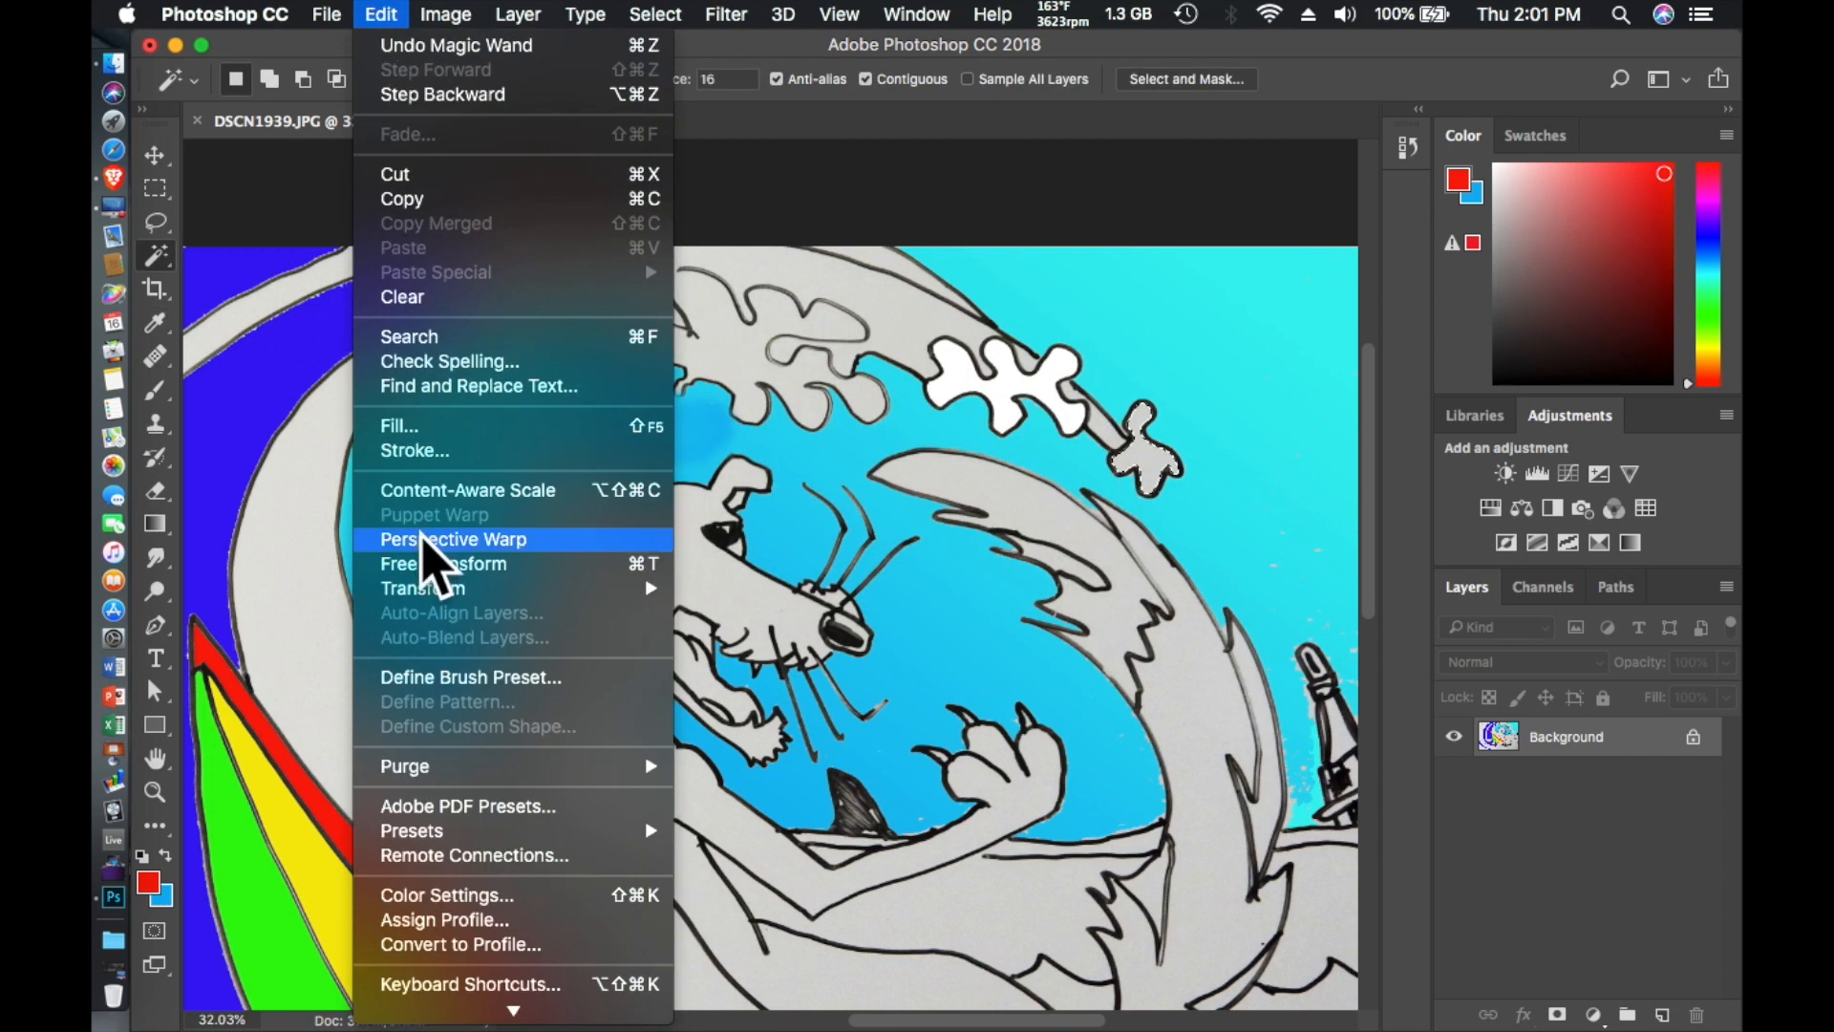
{"action": "left_click", "coordinate": [401, 422]}
{"action": "left_click", "coordinate": [1045, 383]}
{"action": "scroll", "coordinate": [1153, 660], "scroll_direction": "down", "scroll_amount": 5}
{"action": "scroll", "coordinate": [1154, 661], "scroll_direction": "up", "scroll_amount": 4}
{"action": "scroll", "coordinate": [1153, 661], "scroll_direction": "left", "scroll_amount": 2}
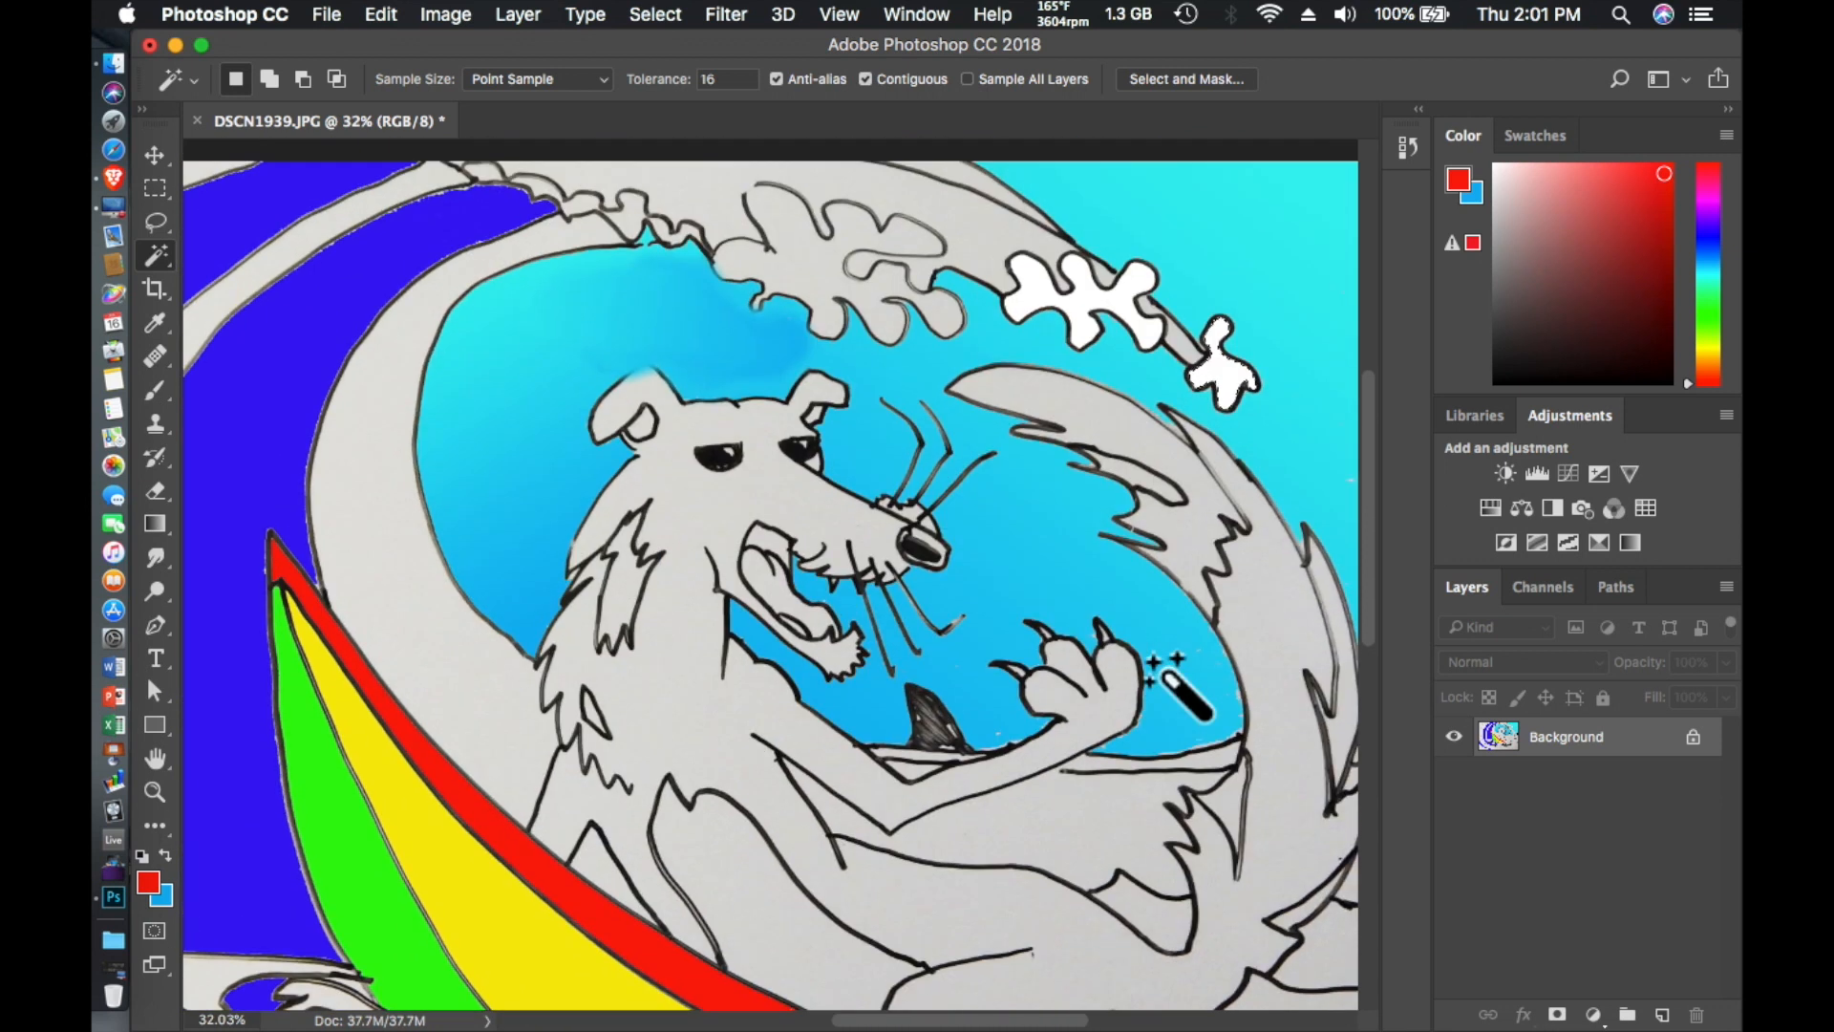
{"action": "left_click", "coordinate": [155, 626]}
{"action": "left_click_drag", "start_coordinate": [764, 183], "coordinate": [751, 191]}
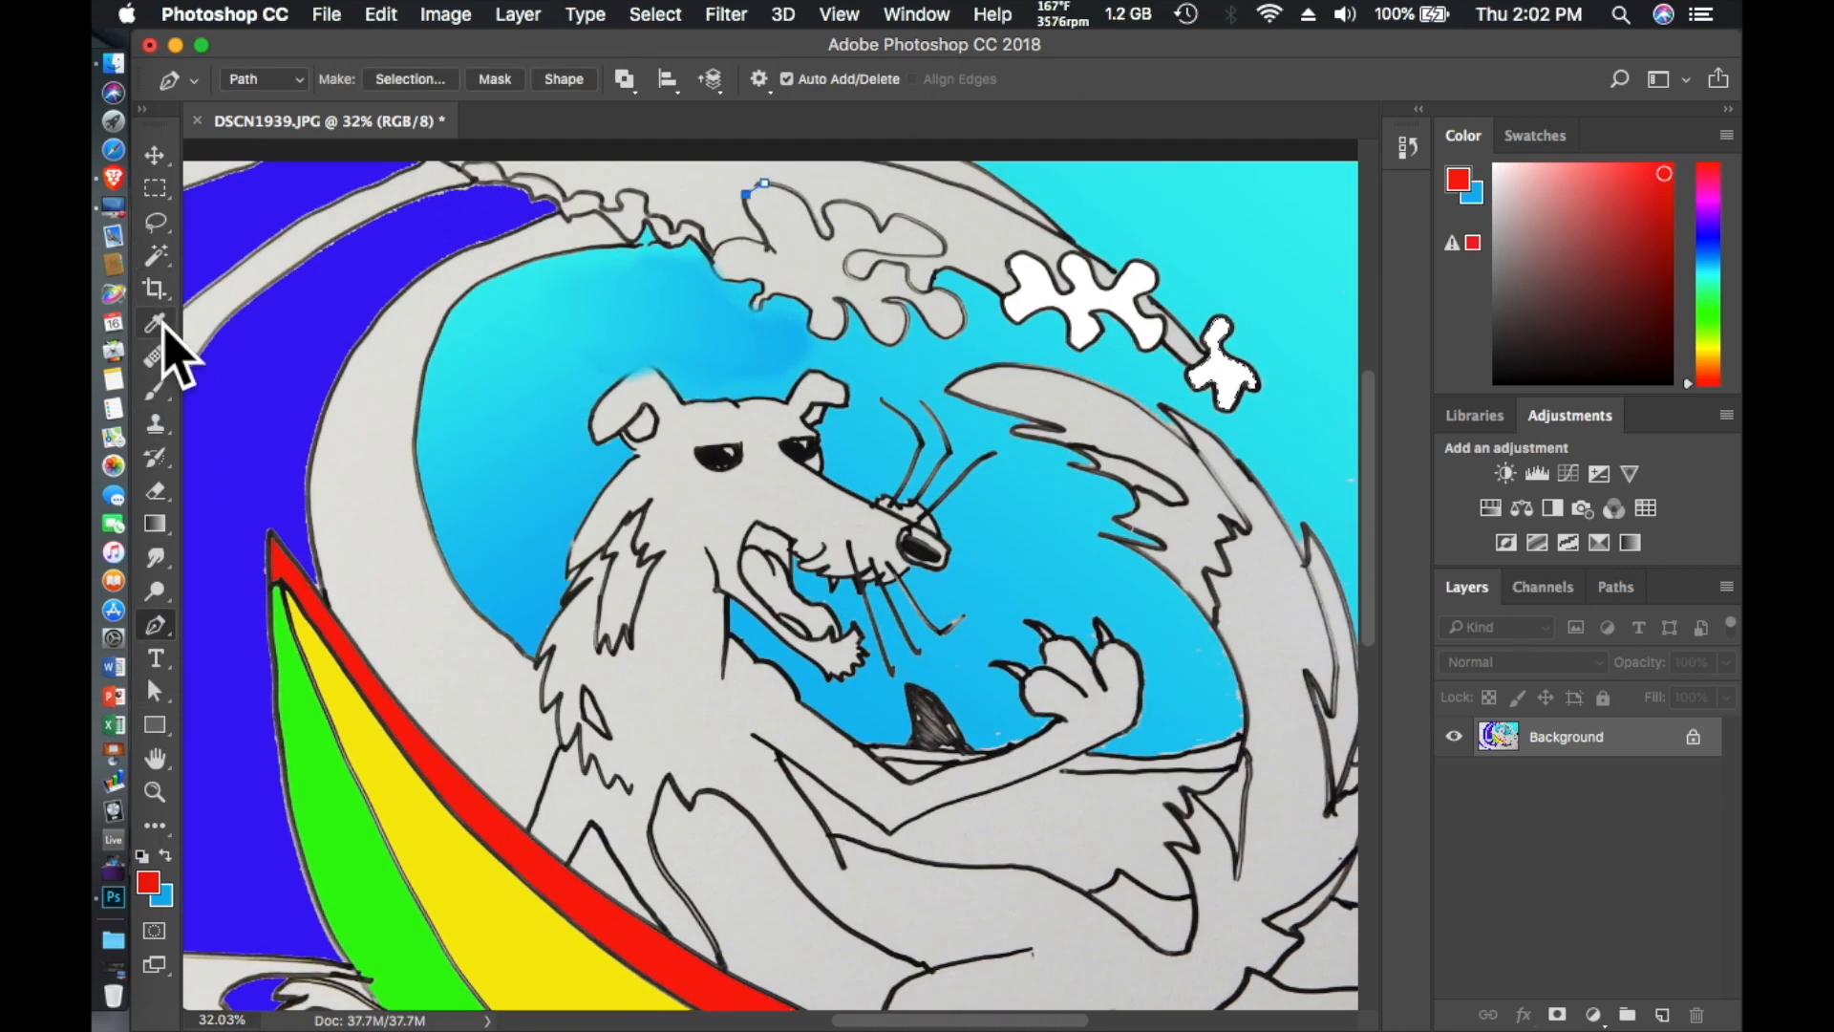
{"action": "key", "text": "w"}
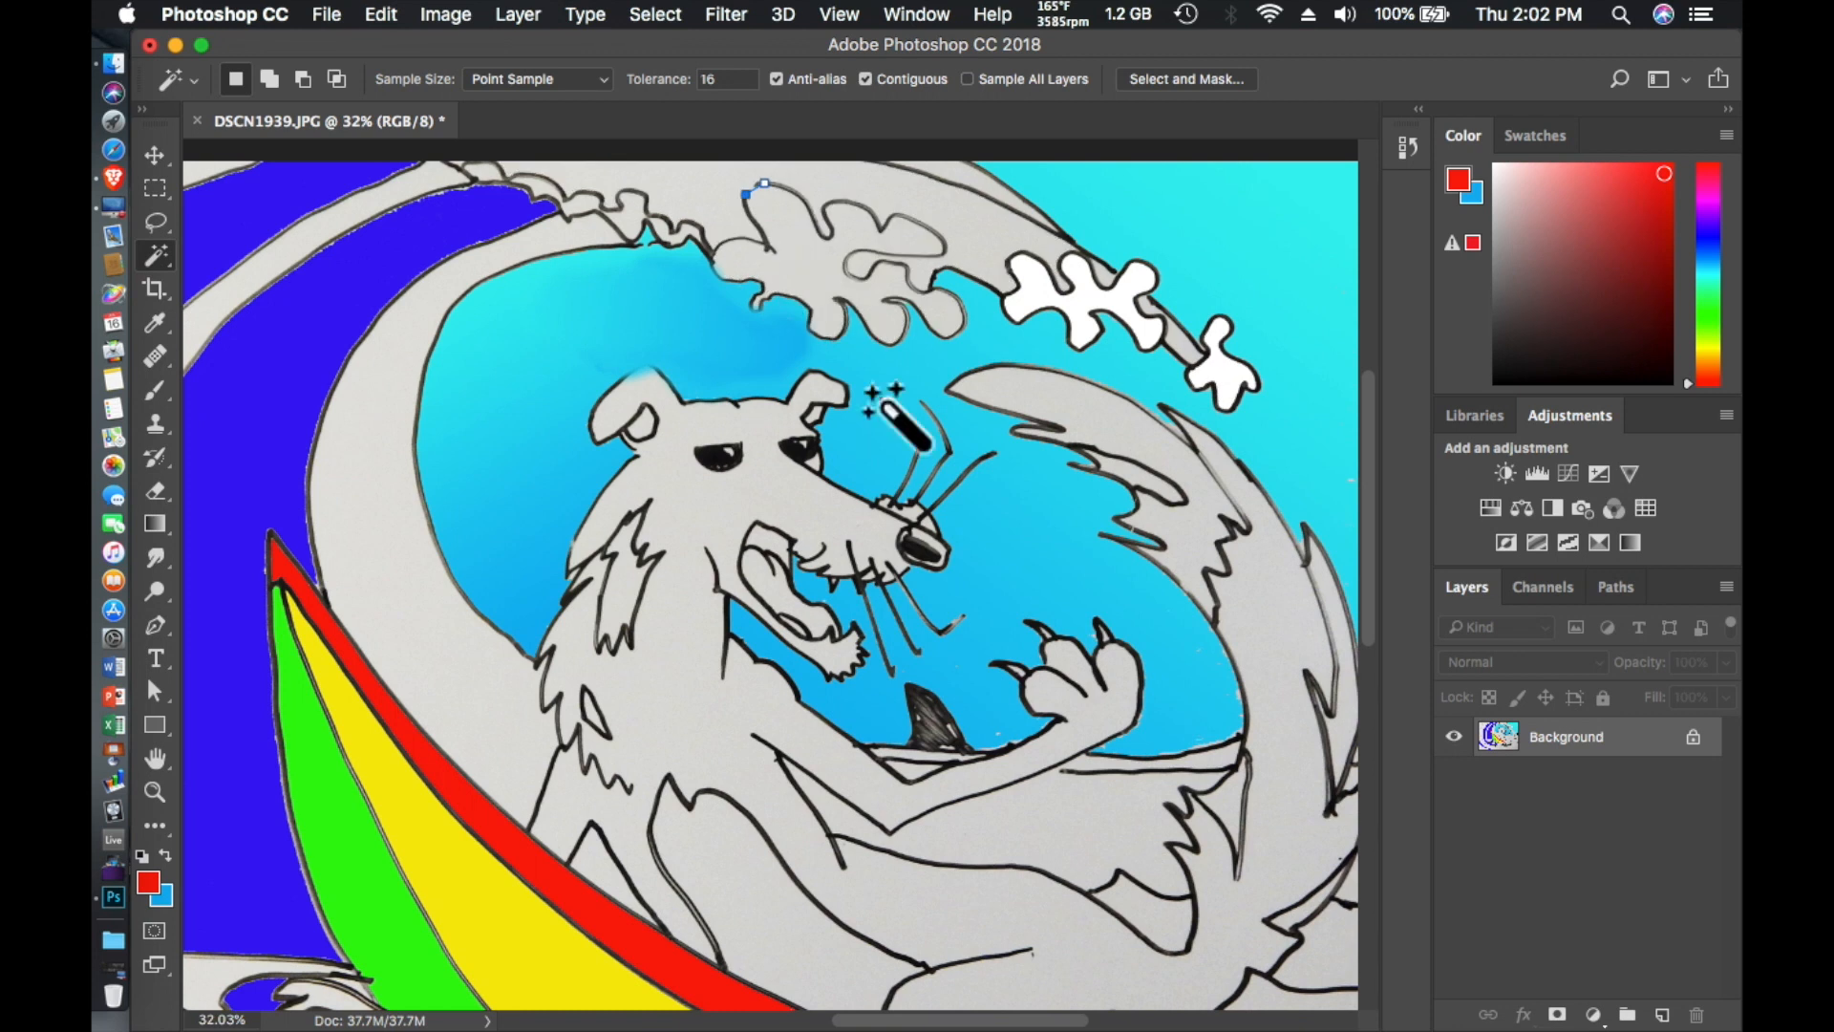
- Select the small foam pieces along the start of the wave's crest one by one and fill them with white at 100% opacity
{"action": "left_click", "coordinate": [625, 206]}
{"action": "left_click", "coordinate": [381, 16]}
{"action": "left_click", "coordinate": [462, 419]}
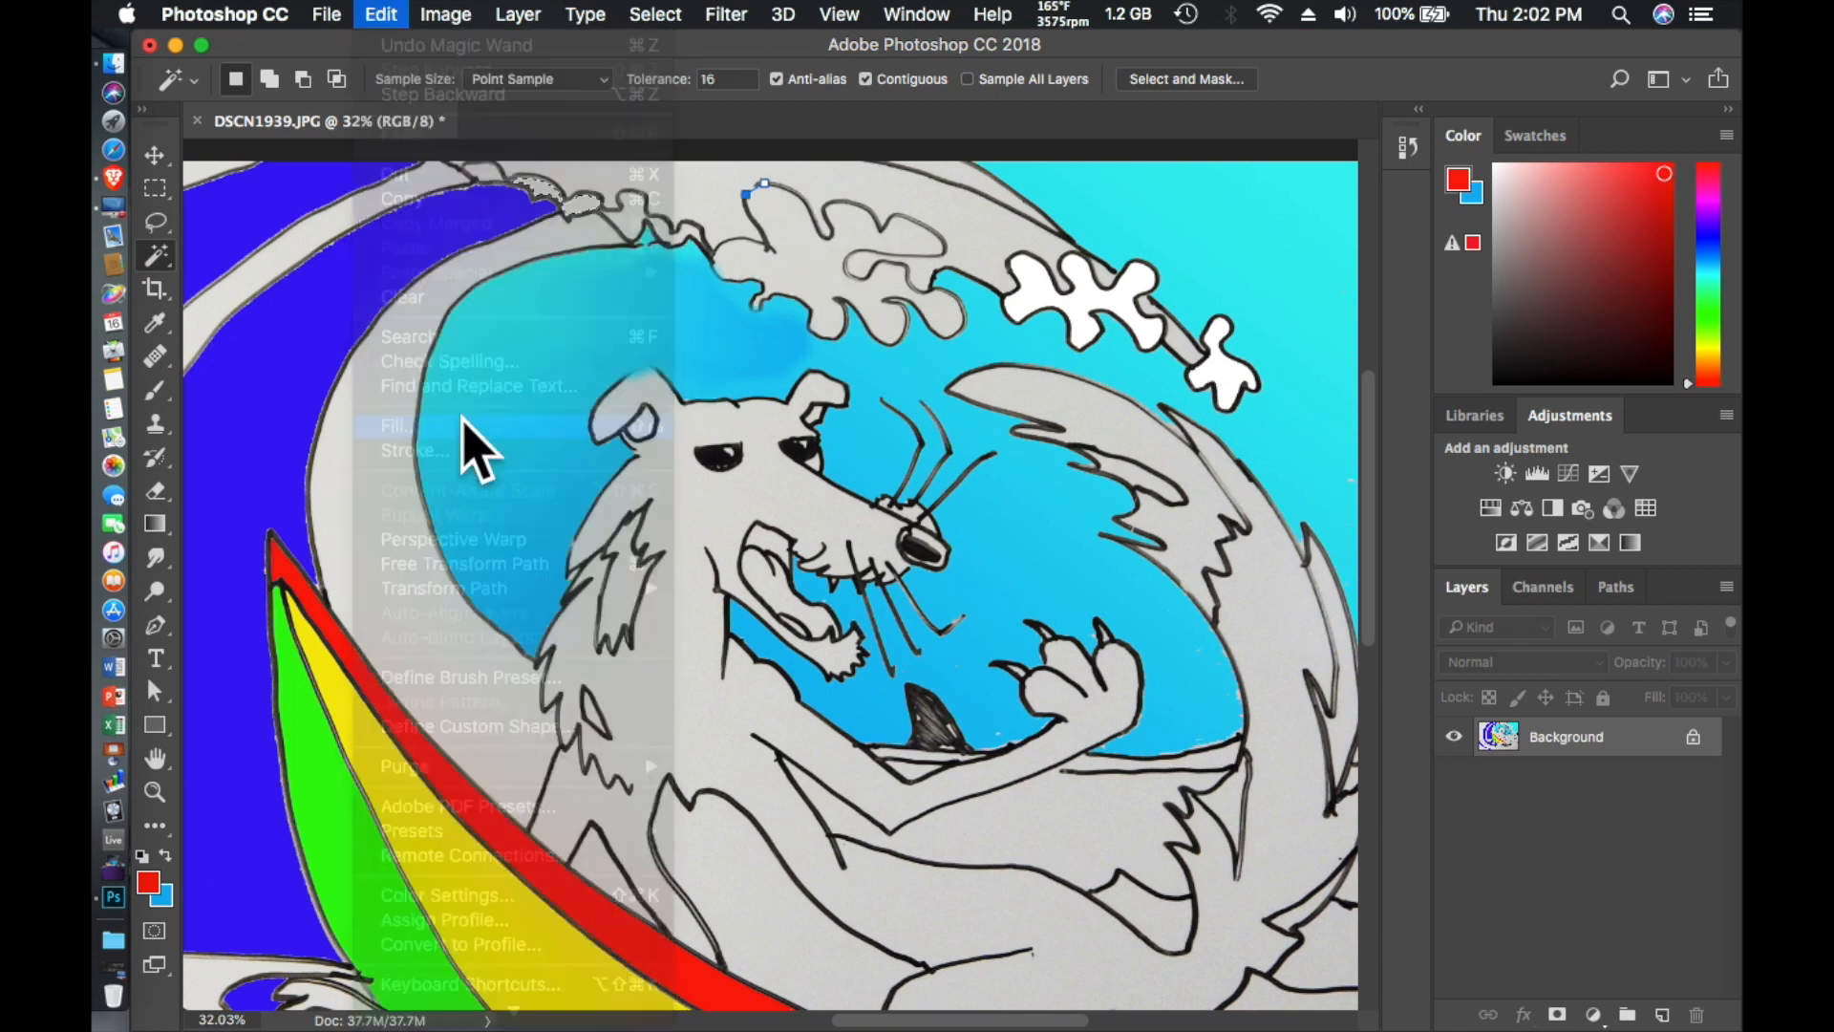
{"action": "key", "text": "Return"}
{"action": "left_click", "coordinate": [364, 19]}
{"action": "left_click", "coordinate": [462, 418]}
{"action": "left_click", "coordinate": [1084, 371]}
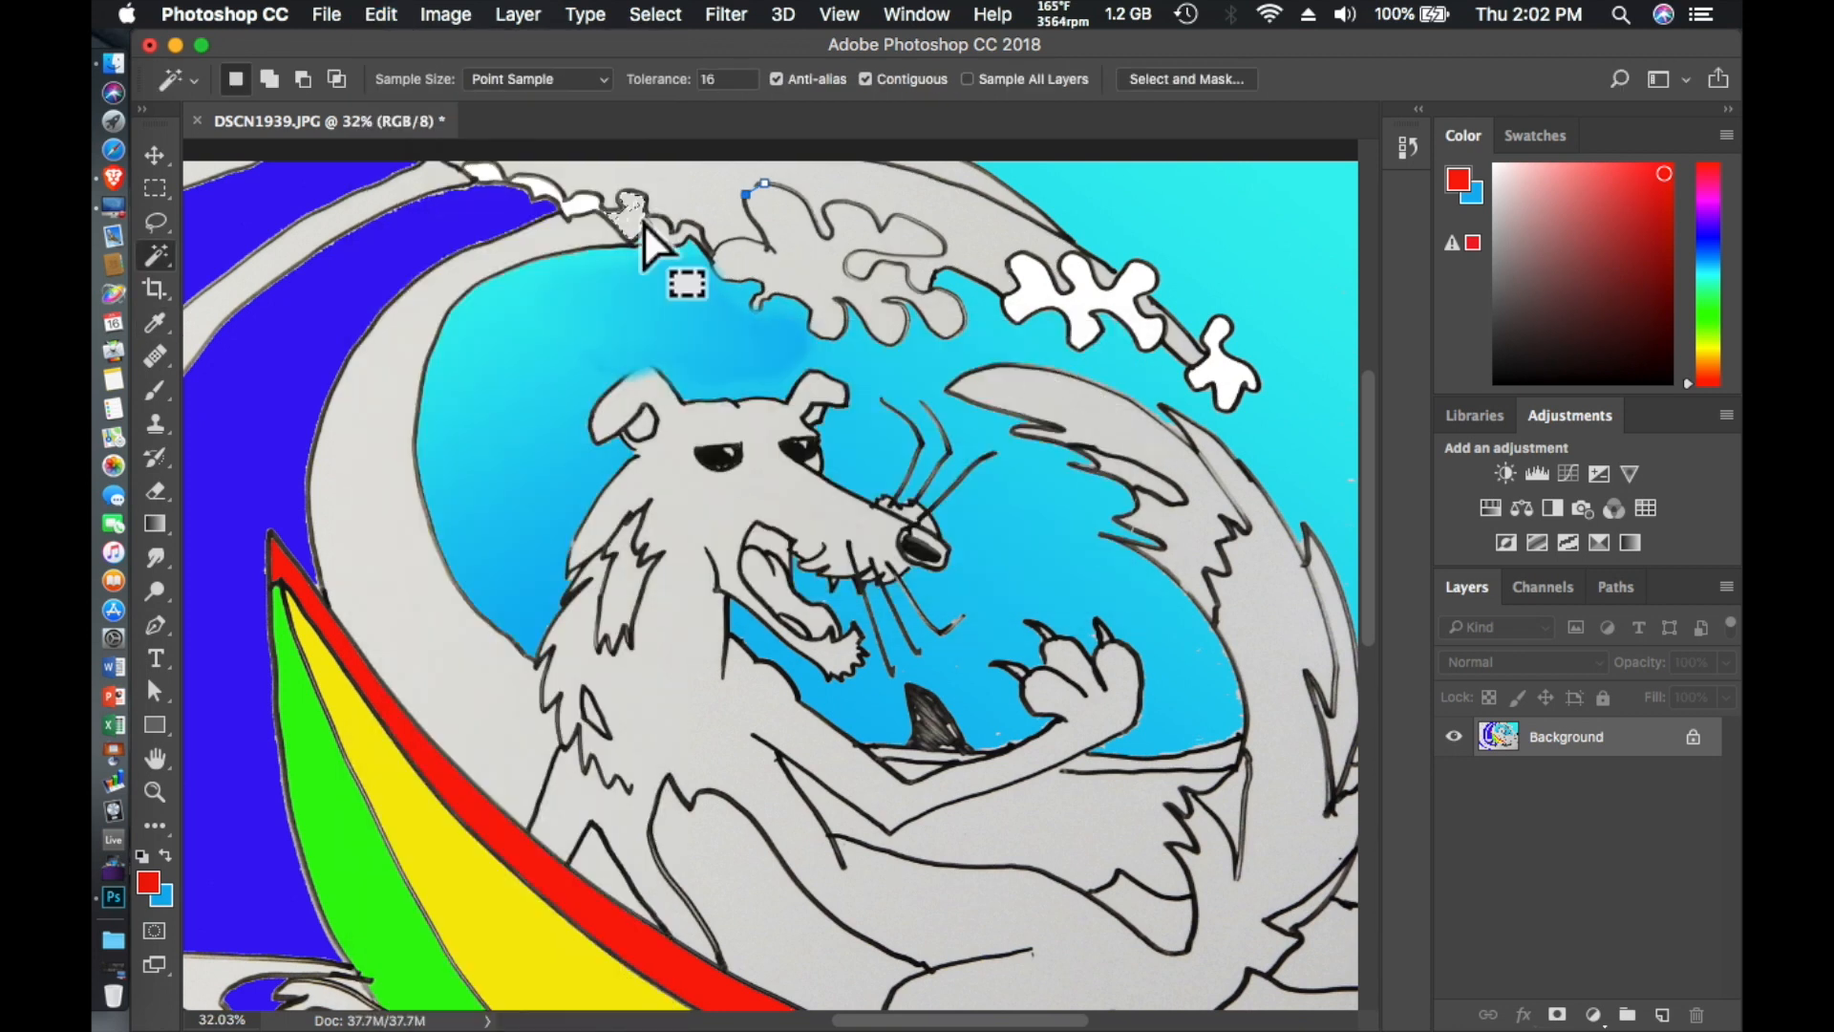
{"action": "left_click", "coordinate": [619, 210]}
{"action": "left_click", "coordinate": [381, 15]}
{"action": "left_click", "coordinate": [403, 424]}
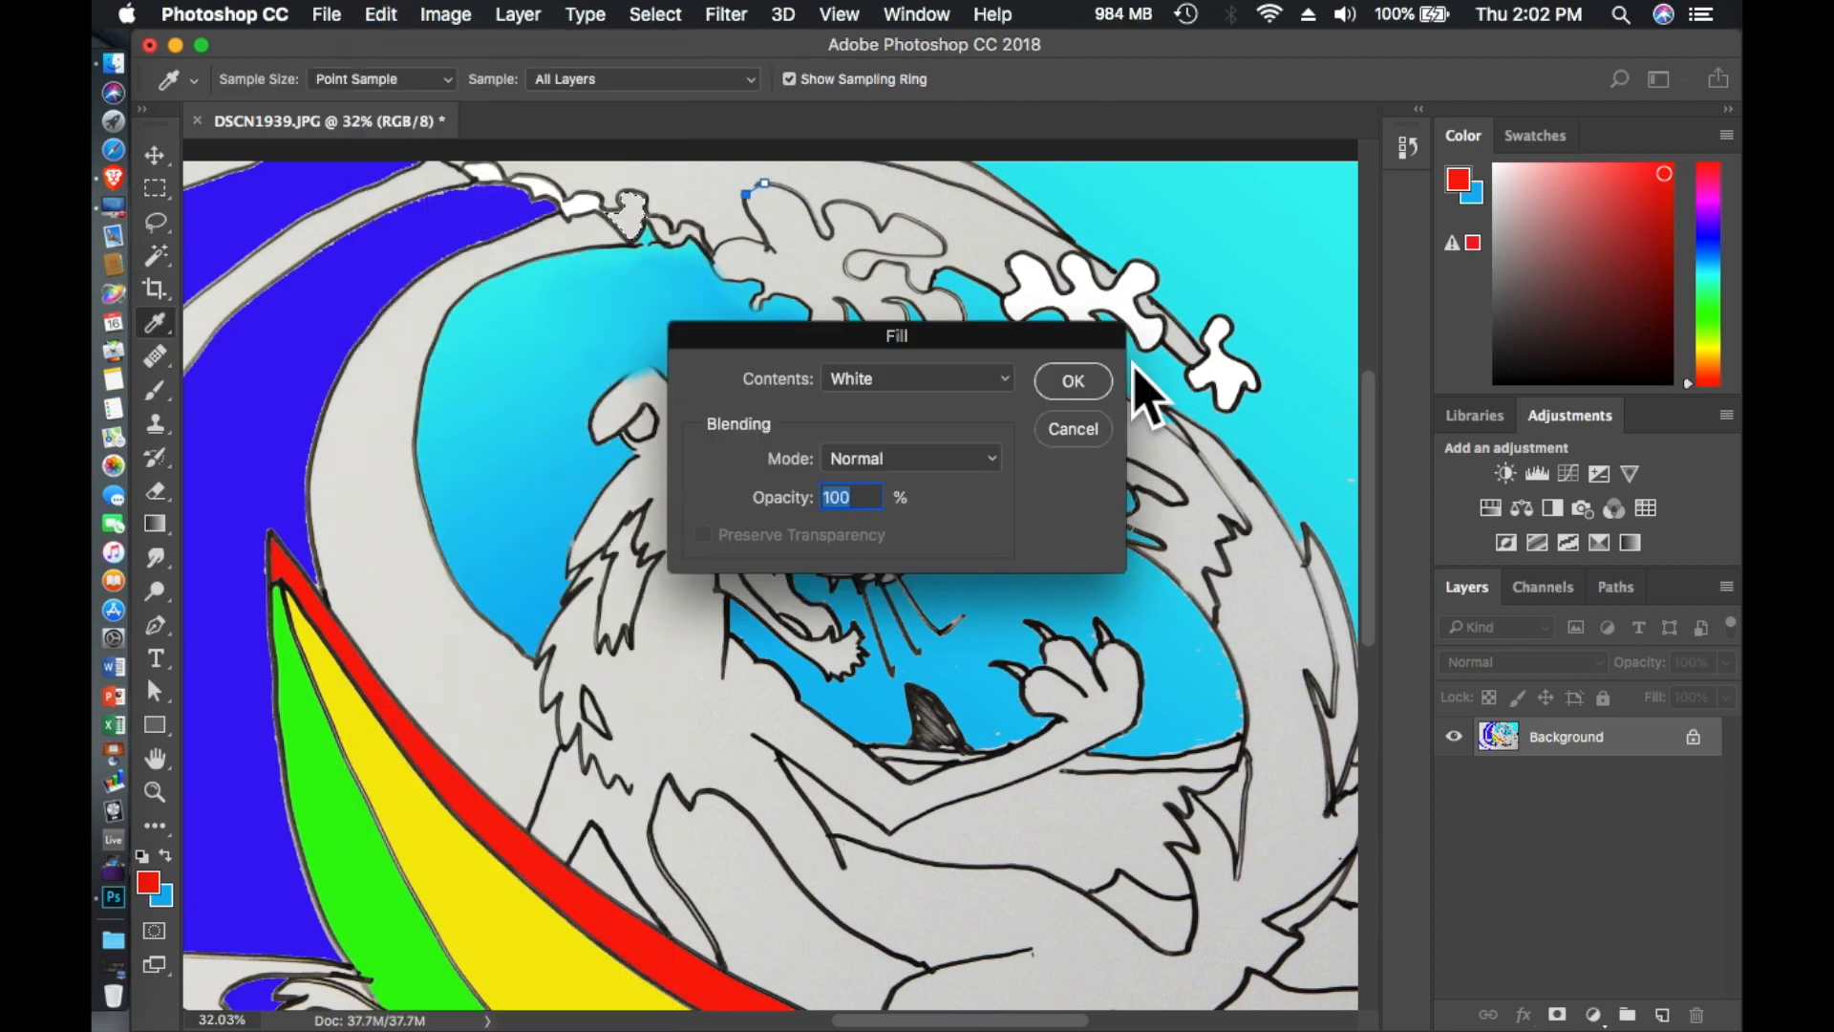
{"action": "left_click", "coordinate": [1062, 377]}
- Select the two foam splashes beneath the surfboard in turn and fill each with white
{"action": "scroll", "coordinate": [728, 584], "scroll_direction": "down", "scroll_amount": 10}
{"action": "scroll", "coordinate": [728, 584], "scroll_direction": "left", "scroll_amount": 10}
{"action": "scroll", "coordinate": [726, 583], "scroll_direction": "right", "scroll_amount": 5}
{"action": "left_click", "coordinate": [848, 506]}
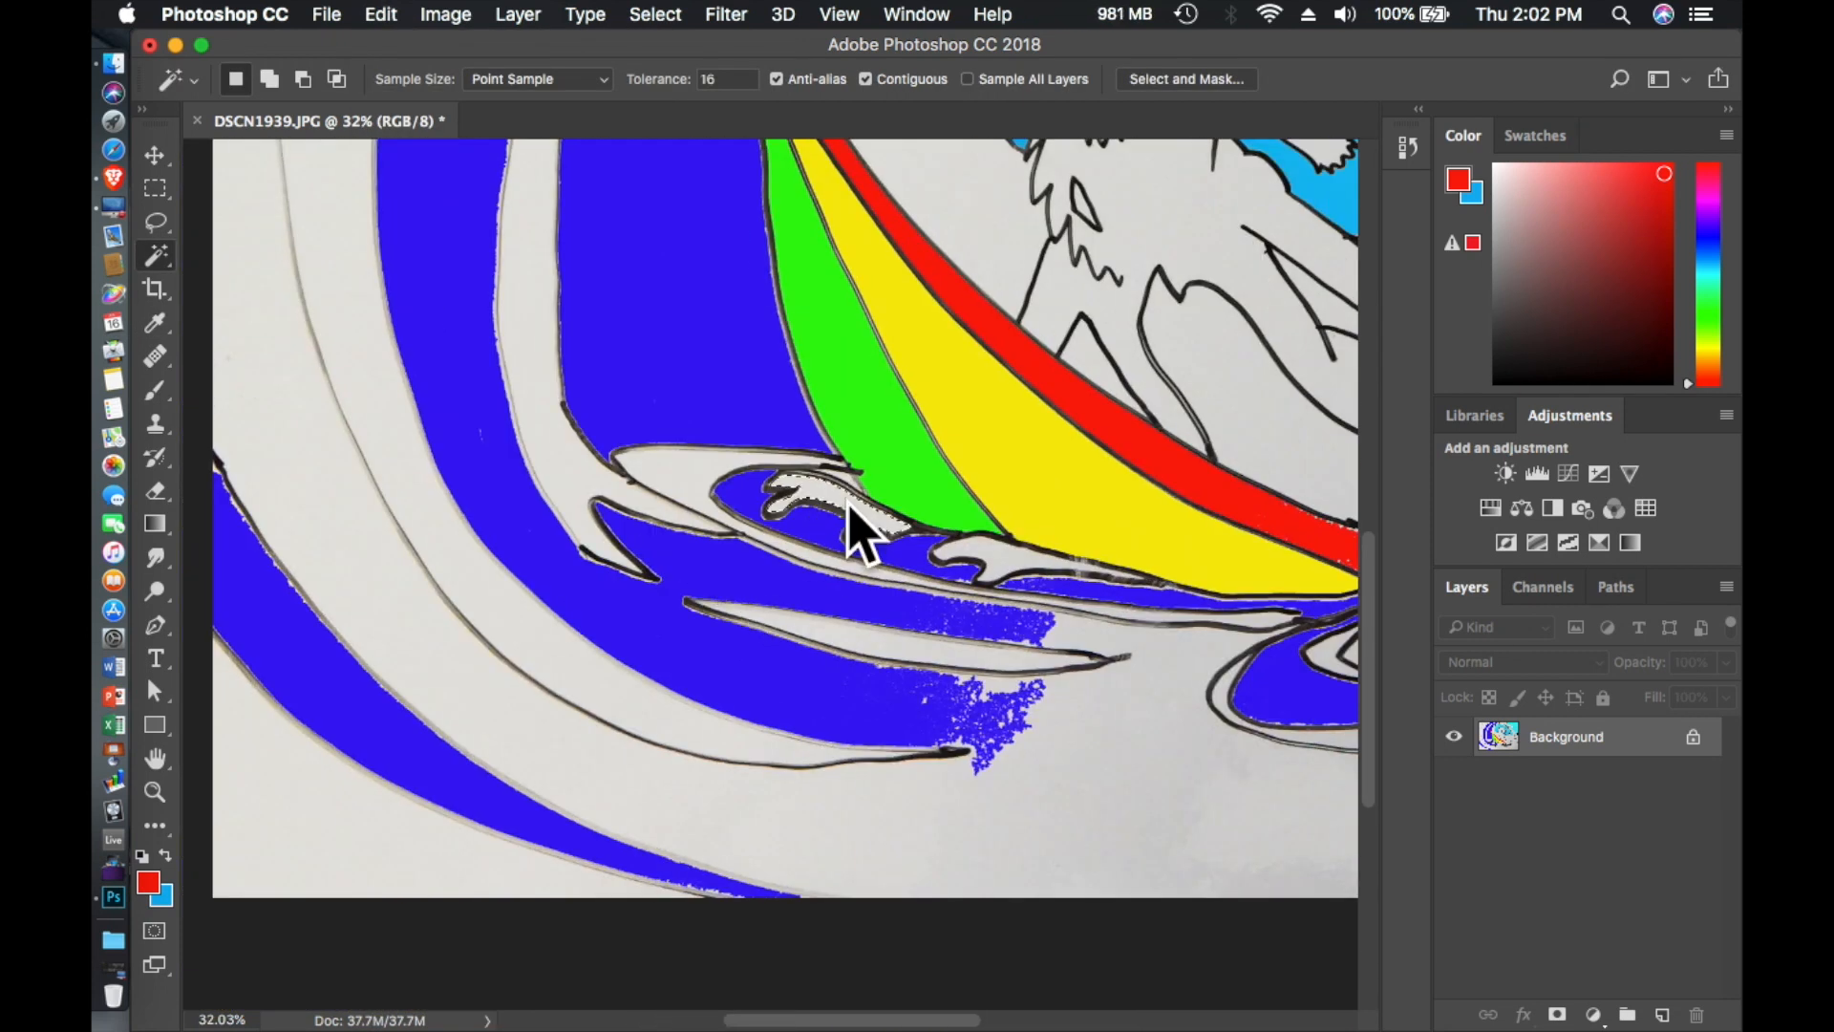
{"action": "left_click", "coordinate": [382, 15]}
{"action": "left_click", "coordinate": [397, 421]}
{"action": "left_click", "coordinate": [1072, 372]}
{"action": "left_click", "coordinate": [1003, 564]}
{"action": "left_click", "coordinate": [381, 15]}
{"action": "left_click", "coordinate": [398, 421]}
{"action": "left_click", "coordinate": [1071, 373]}
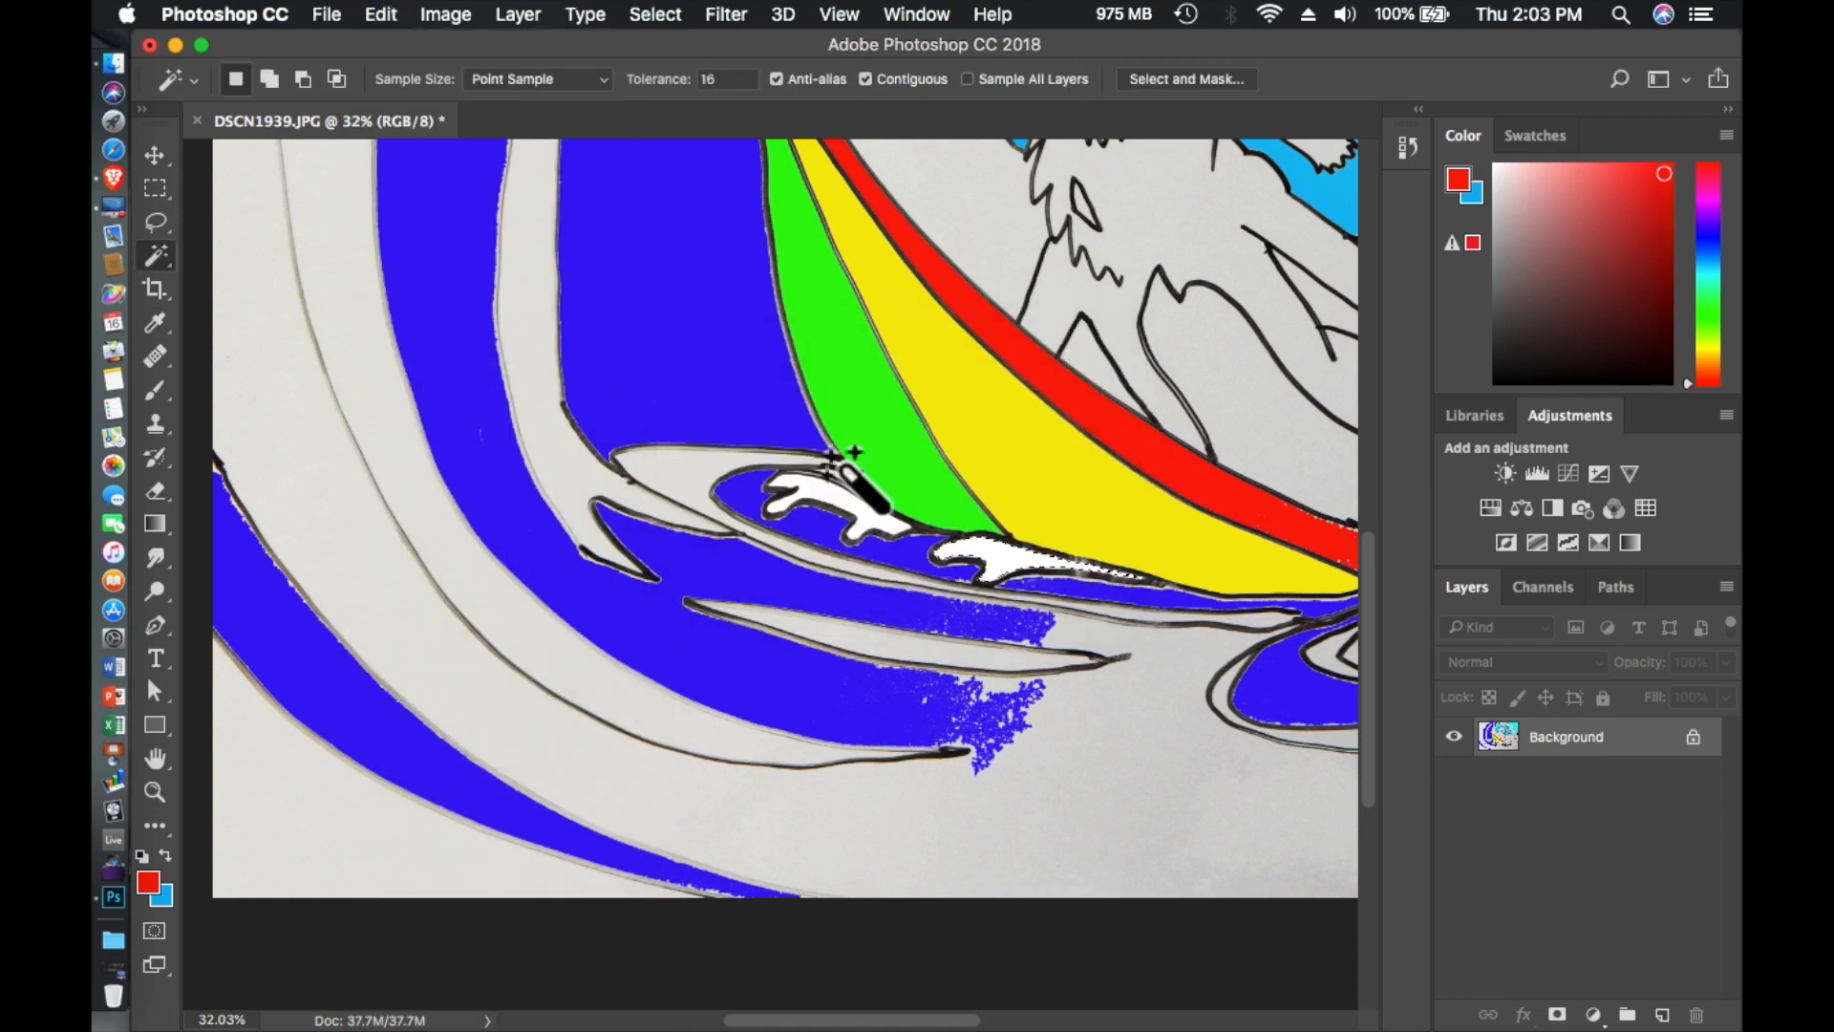
- Fill the inner and outer ripple rings around the animal's leg with white at 100% opacity
{"action": "scroll", "coordinate": [831, 458], "scroll_direction": "right", "scroll_amount": 15}
{"action": "left_click", "coordinate": [824, 714]}
{"action": "left_click", "coordinate": [381, 16]}
{"action": "left_click", "coordinate": [397, 421]}
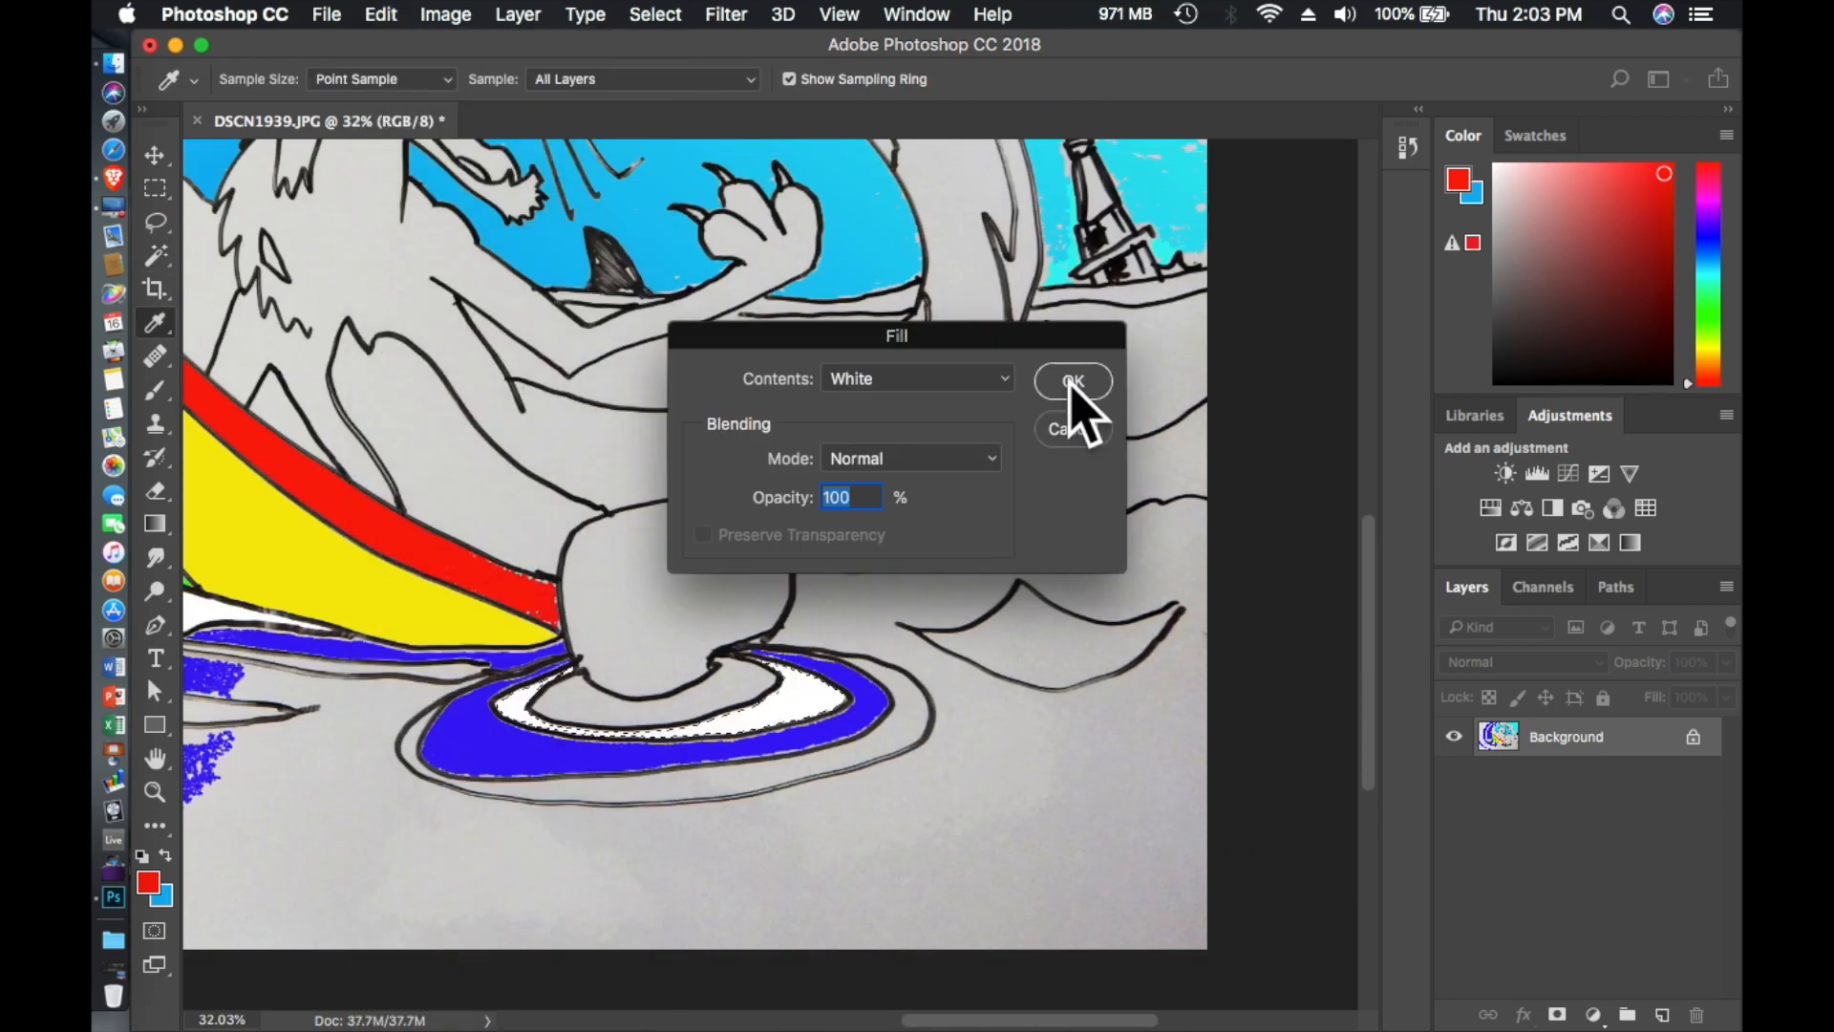
{"action": "left_click", "coordinate": [1072, 382]}
{"action": "left_click", "coordinate": [612, 781]}
{"action": "left_click", "coordinate": [327, 15]}
{"action": "left_click", "coordinate": [397, 422]}
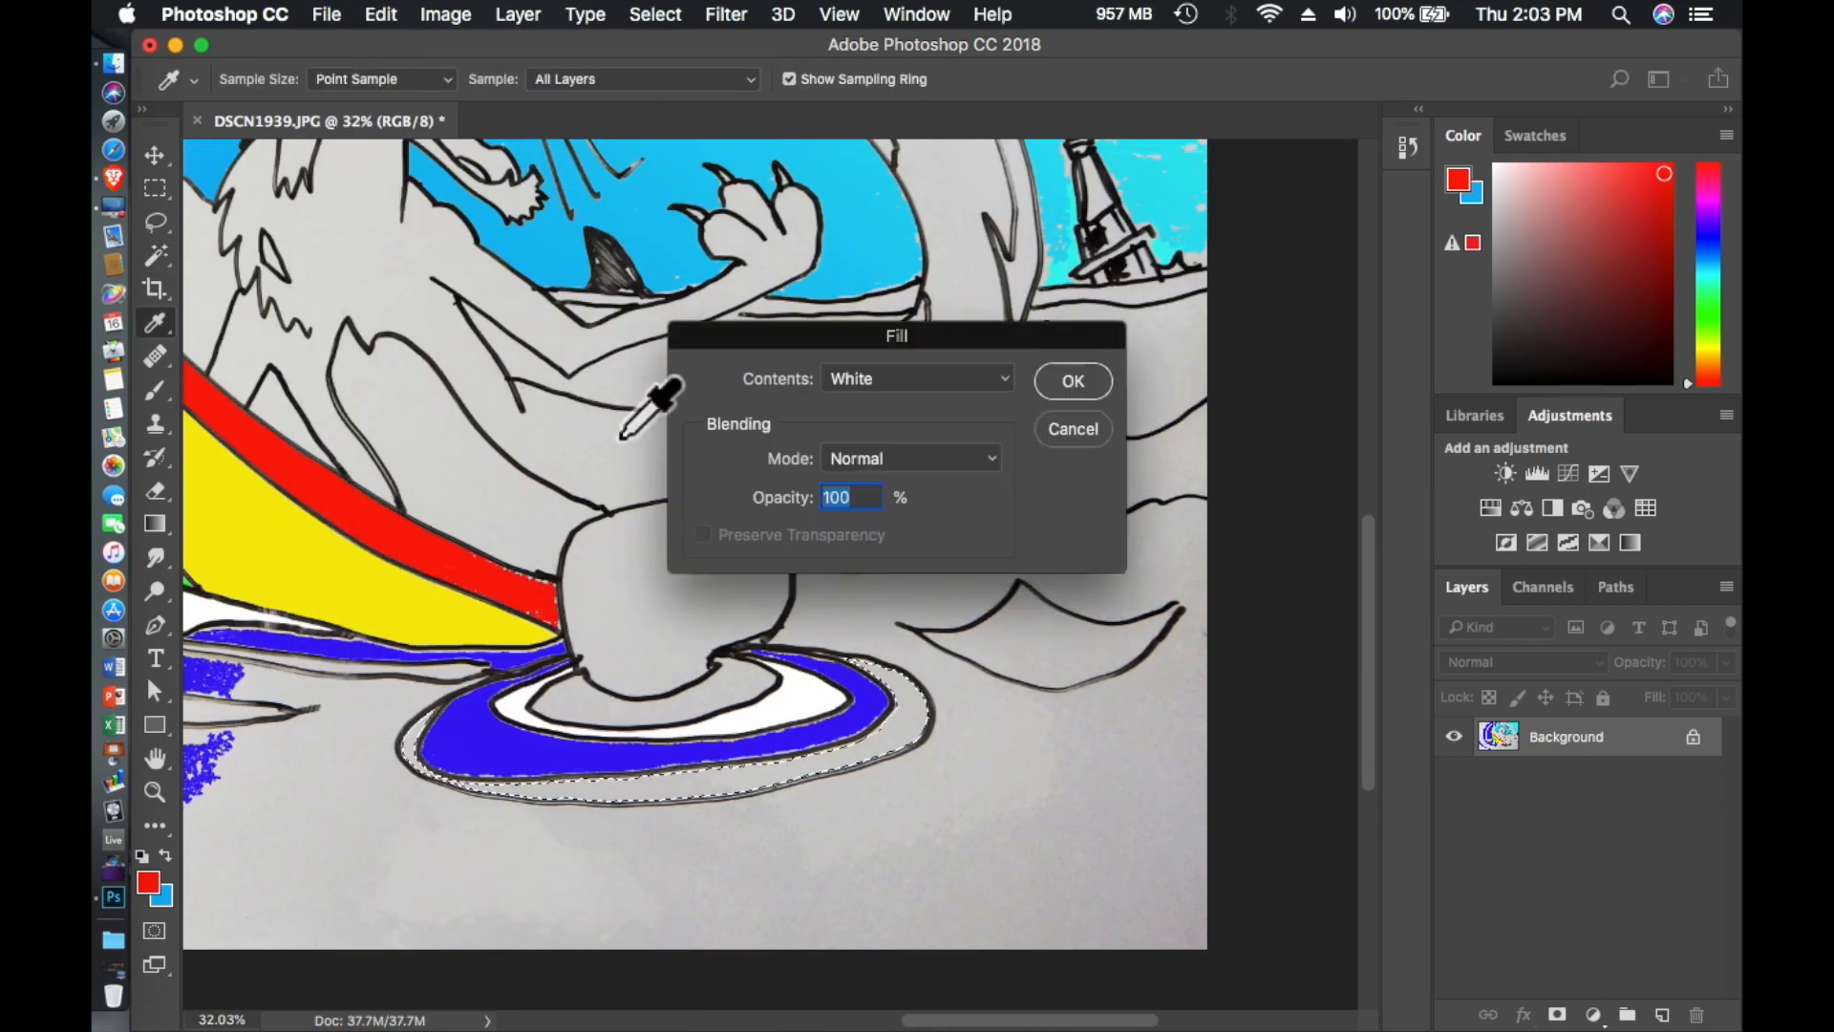
{"action": "left_click", "coordinate": [1071, 381]}
- Select the small separate wave crest beside the ripple rings and fill it with white
{"action": "left_click", "coordinate": [1014, 659]}
{"action": "left_click", "coordinate": [382, 16]}
{"action": "left_click", "coordinate": [398, 421]}
{"action": "left_click", "coordinate": [1071, 381]}
{"action": "scroll", "coordinate": [821, 405], "scroll_direction": "left", "scroll_amount": 2}
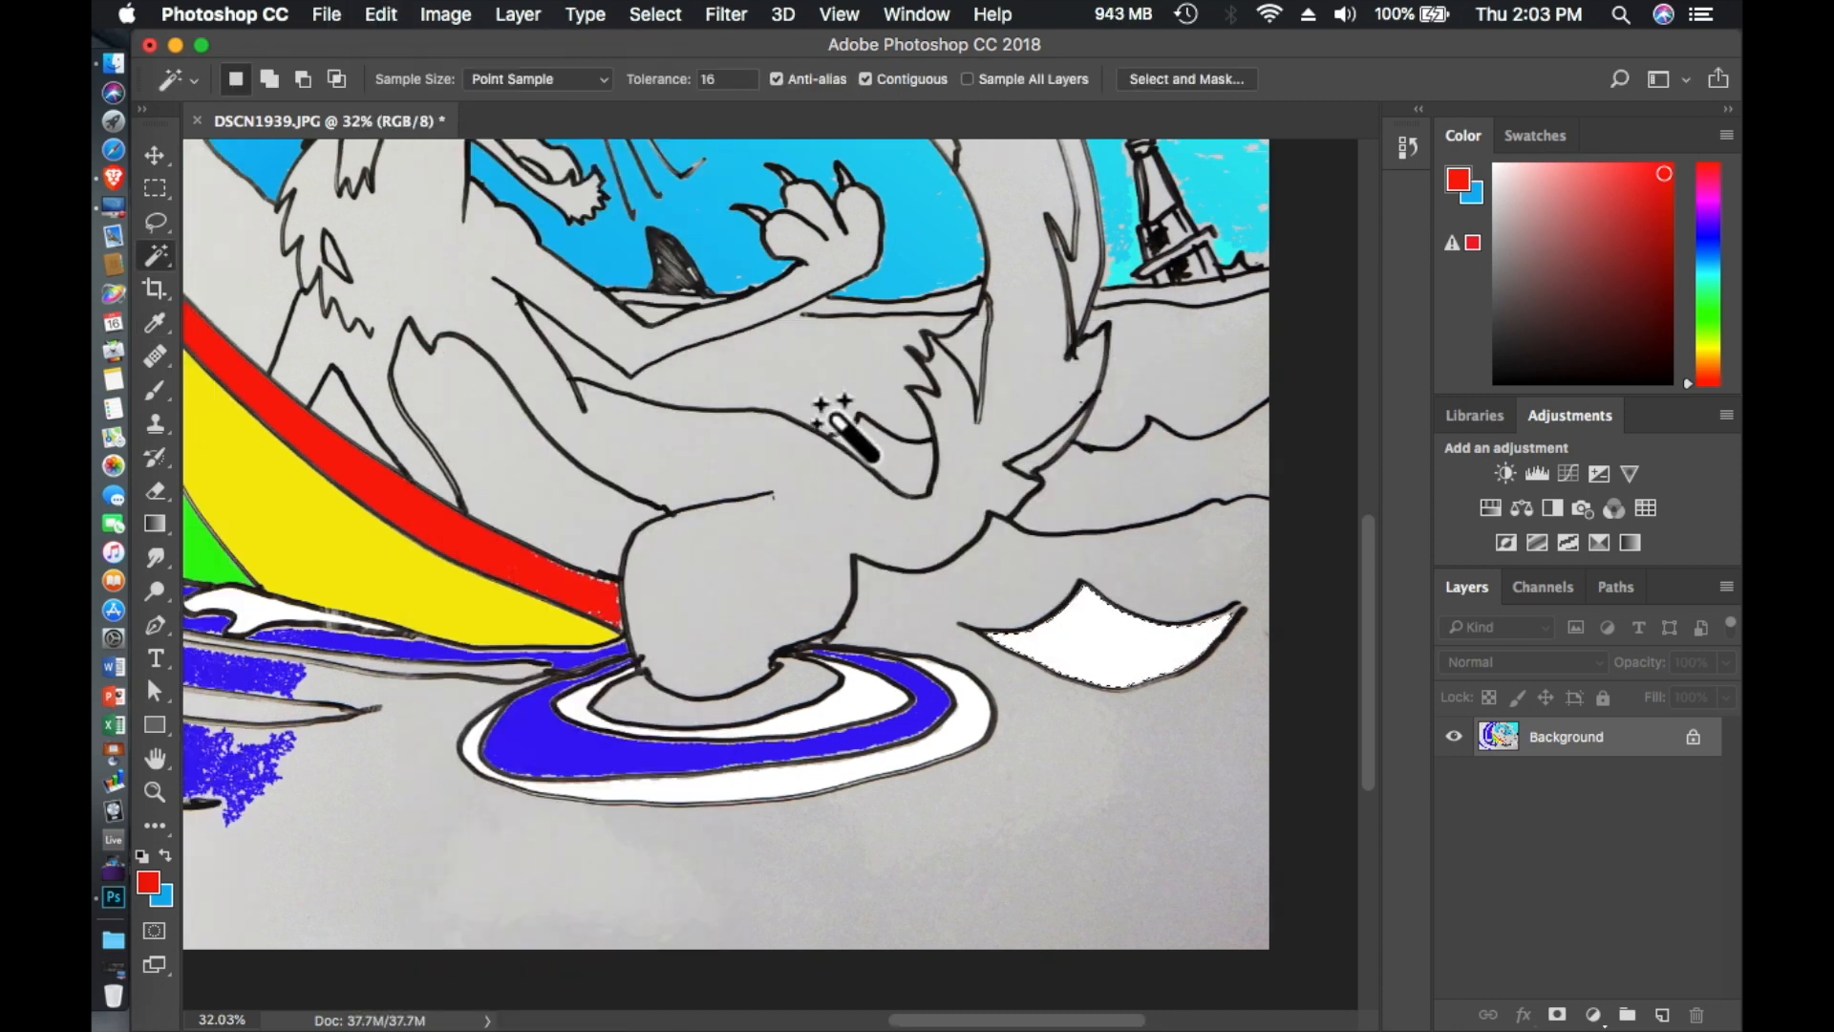
- Change the foreground color to light blue and refill the selected small wave crest with the foreground color
{"action": "scroll", "coordinate": [846, 430], "scroll_direction": "right", "scroll_amount": 6}
{"action": "scroll", "coordinate": [845, 430], "scroll_direction": "down", "scroll_amount": 3}
{"action": "left_click", "coordinate": [1709, 263]}
{"action": "left_click", "coordinate": [381, 15]}
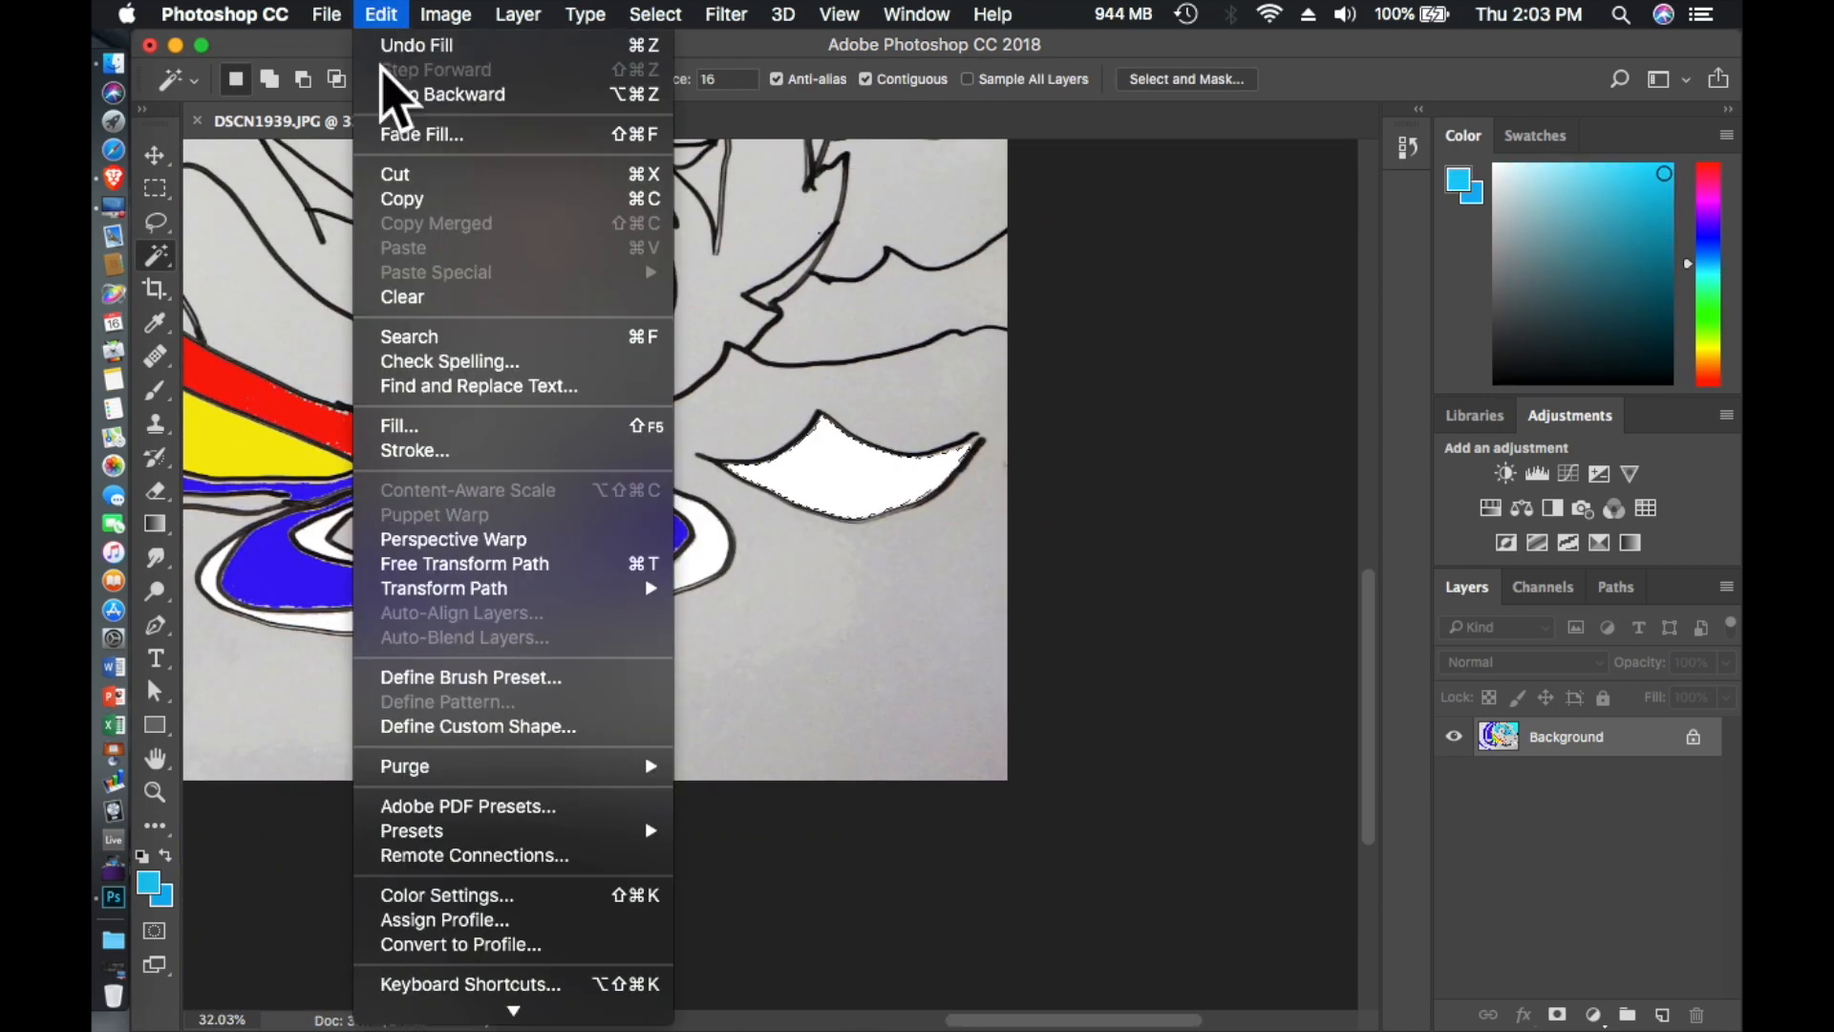
{"action": "left_click", "coordinate": [398, 421]}
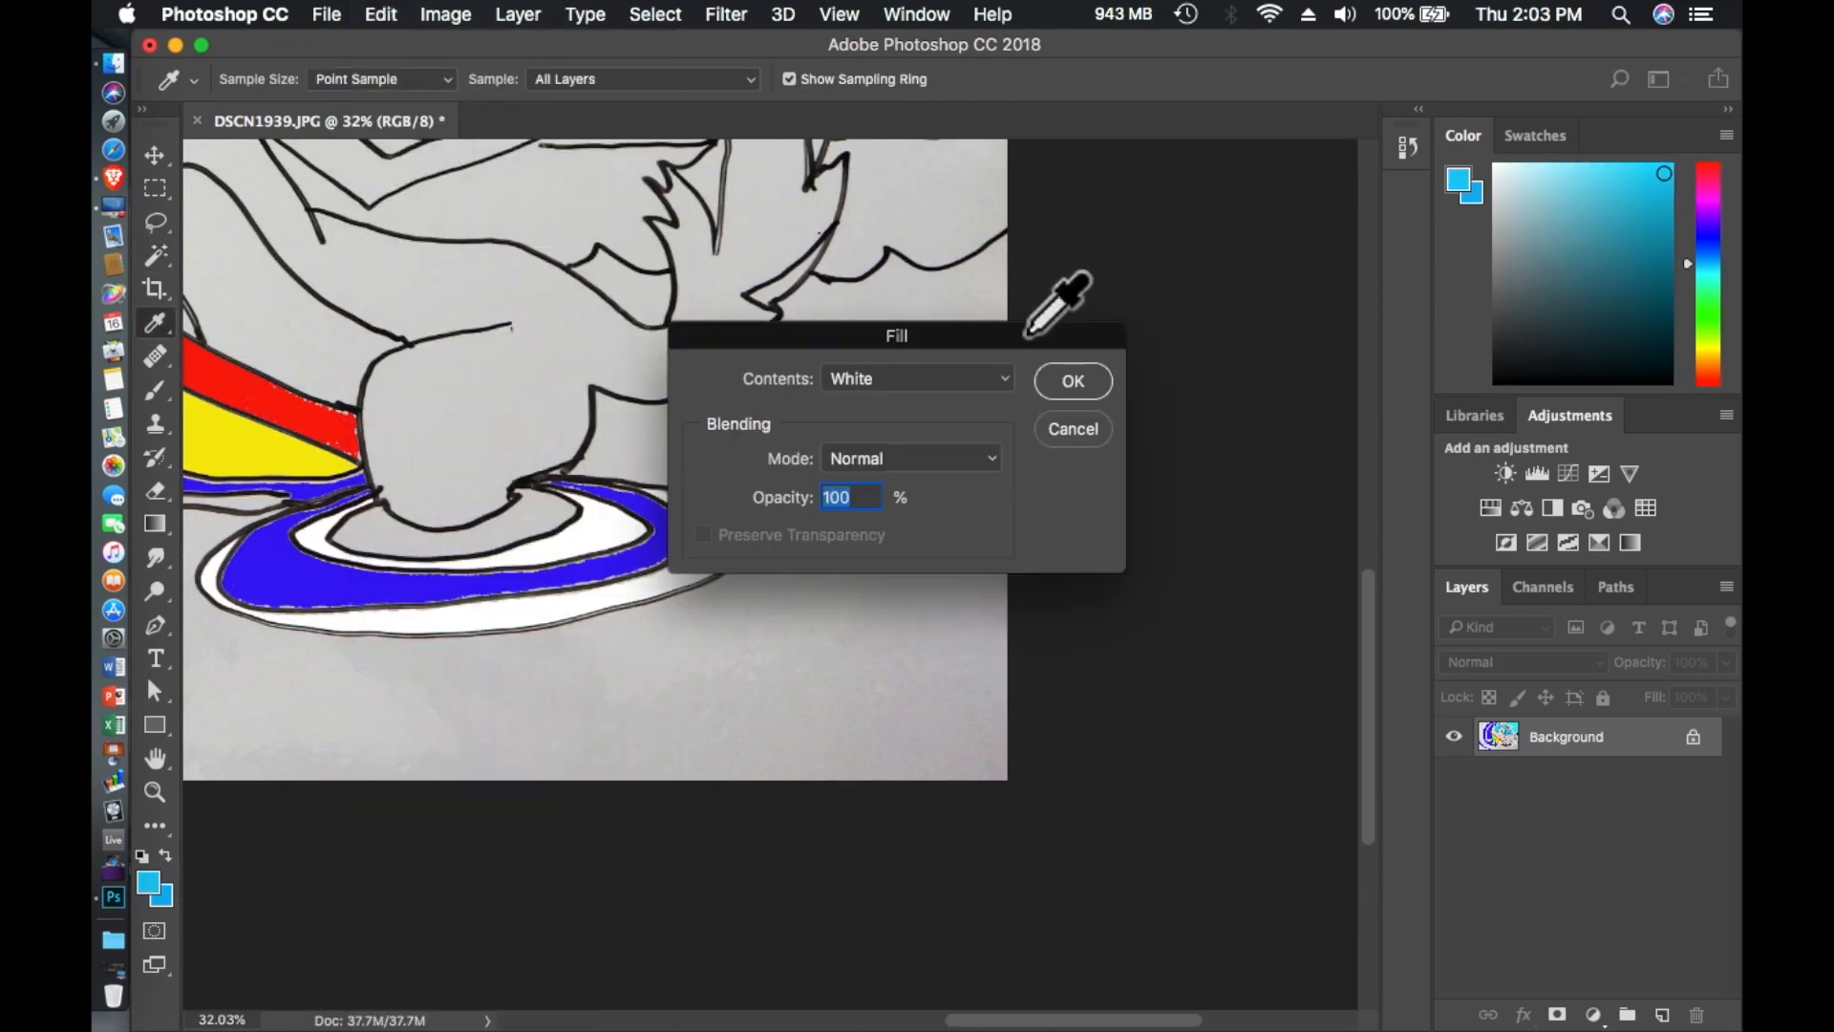
{"action": "left_click", "coordinate": [942, 376]}
{"action": "left_click", "coordinate": [807, 172]}
{"action": "left_click", "coordinate": [1072, 381]}
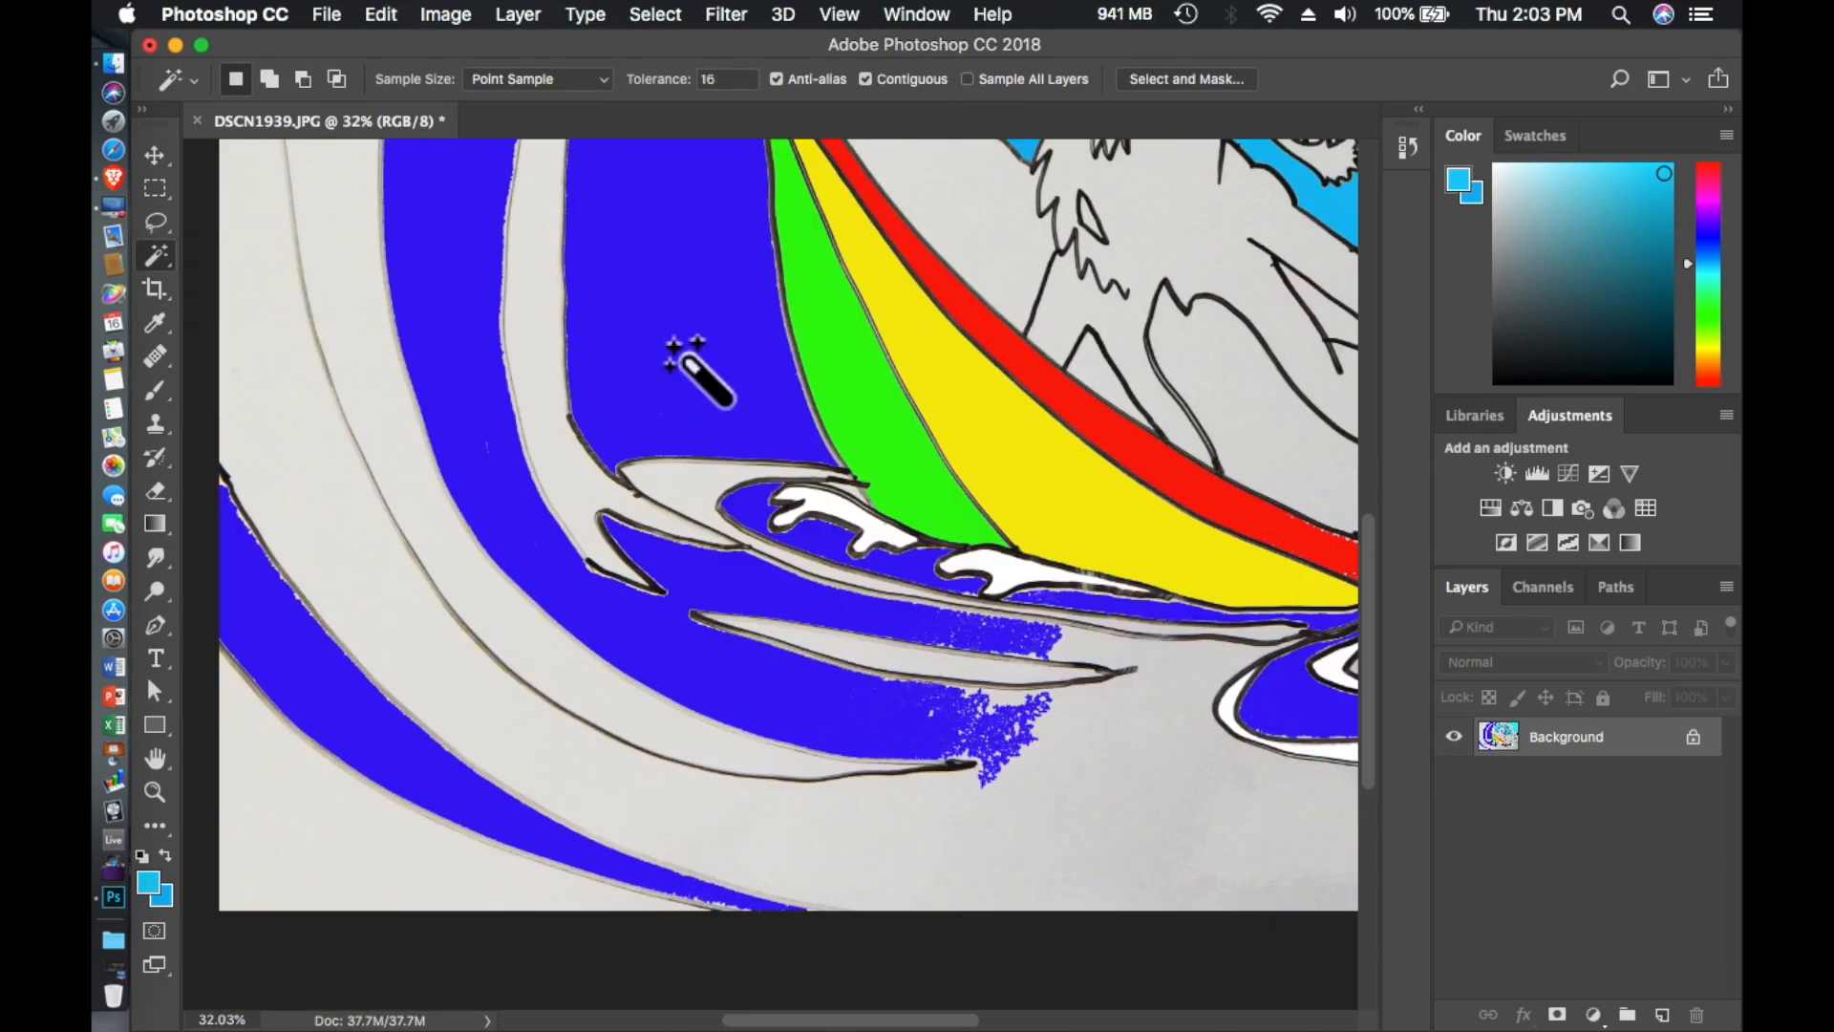
- Fill the narrow strip between the dark blue waves and the inner wave band beside the surfboard with the light blue foreground color
{"action": "left_click", "coordinate": [537, 382]}
{"action": "scroll", "coordinate": [607, 428], "scroll_direction": "up", "scroll_amount": 5}
{"action": "left_click", "coordinate": [381, 15]}
{"action": "left_click", "coordinate": [426, 425]}
{"action": "left_click", "coordinate": [1072, 381]}
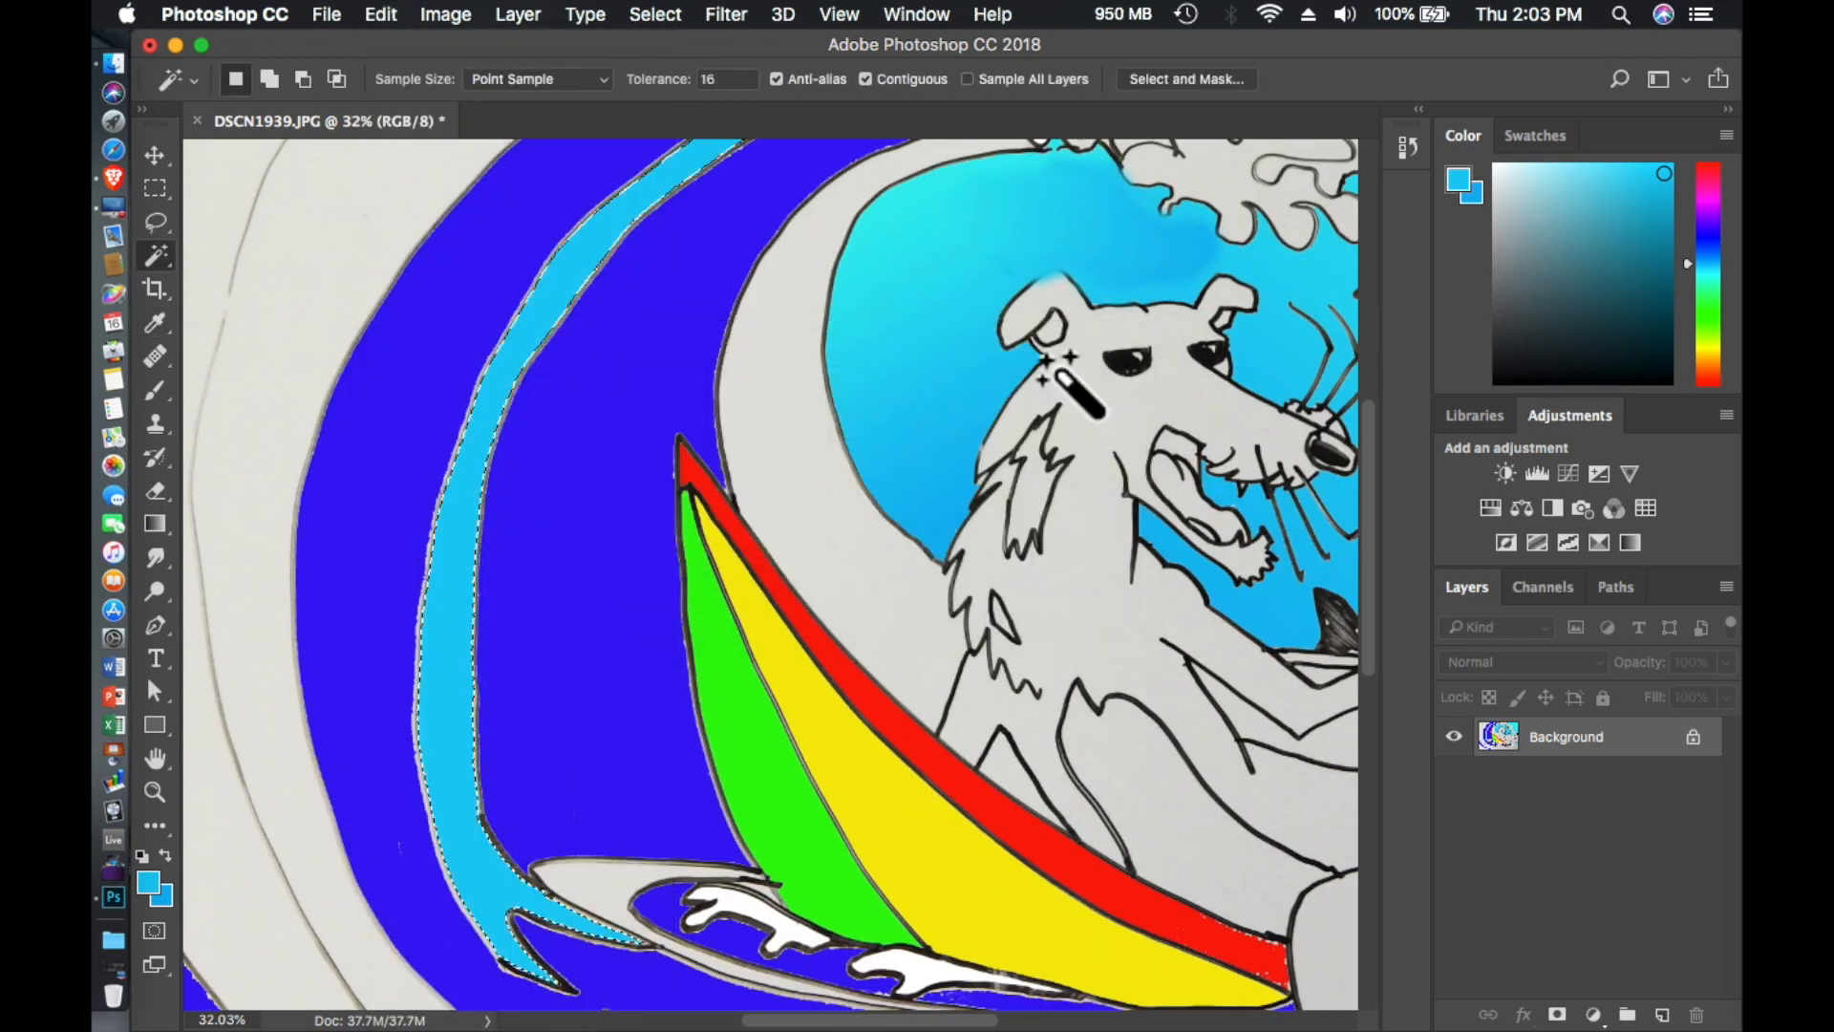
{"action": "left_click", "coordinate": [794, 420]}
{"action": "left_click", "coordinate": [379, 15]}
{"action": "left_click", "coordinate": [416, 426]}
{"action": "left_click", "coordinate": [1072, 381]}
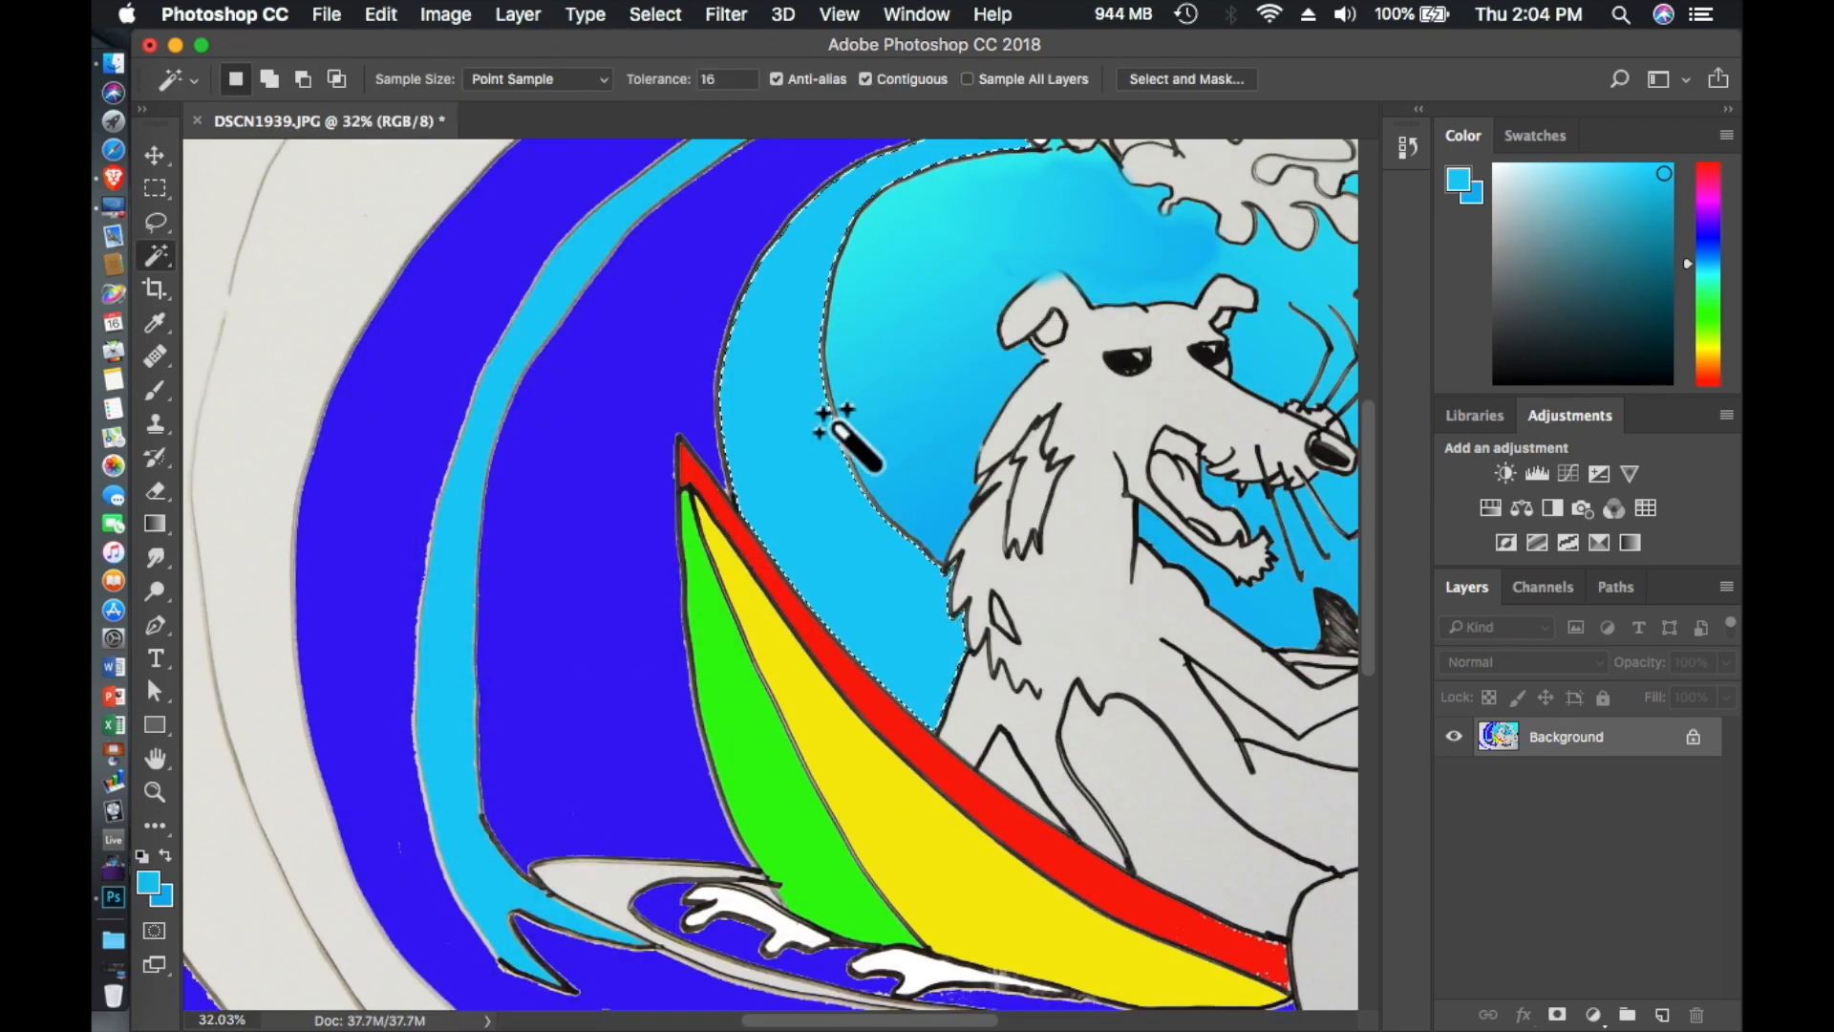
- Change the foreground color to medium blue, refill the inner wave band beside the surfboard with it and deselect
{"action": "left_click", "coordinate": [1709, 251]}
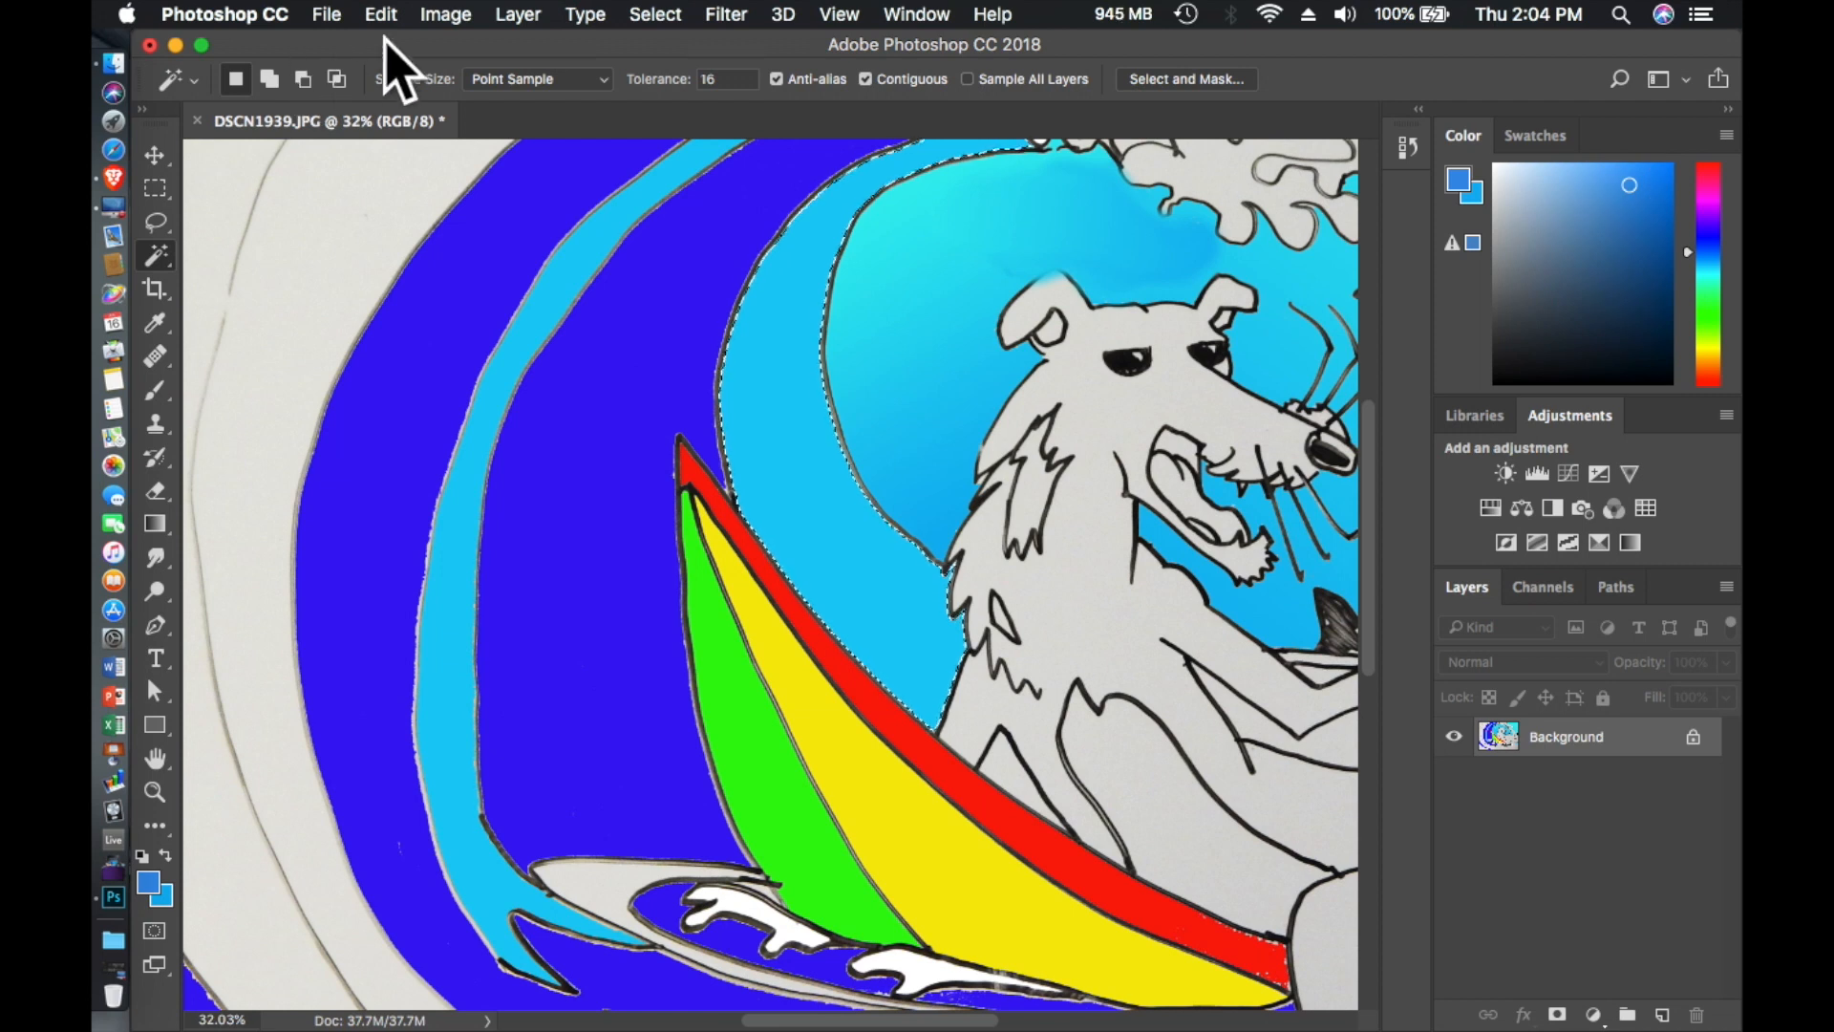
{"action": "left_click", "coordinate": [381, 14]}
{"action": "left_click", "coordinate": [458, 427]}
{"action": "key", "text": "Return"}
{"action": "scroll", "coordinate": [434, 411], "scroll_direction": "up", "scroll_amount": 4}
{"action": "scroll", "coordinate": [435, 411], "scroll_direction": "left", "scroll_amount": 3}
{"action": "key", "text": "super+d"}
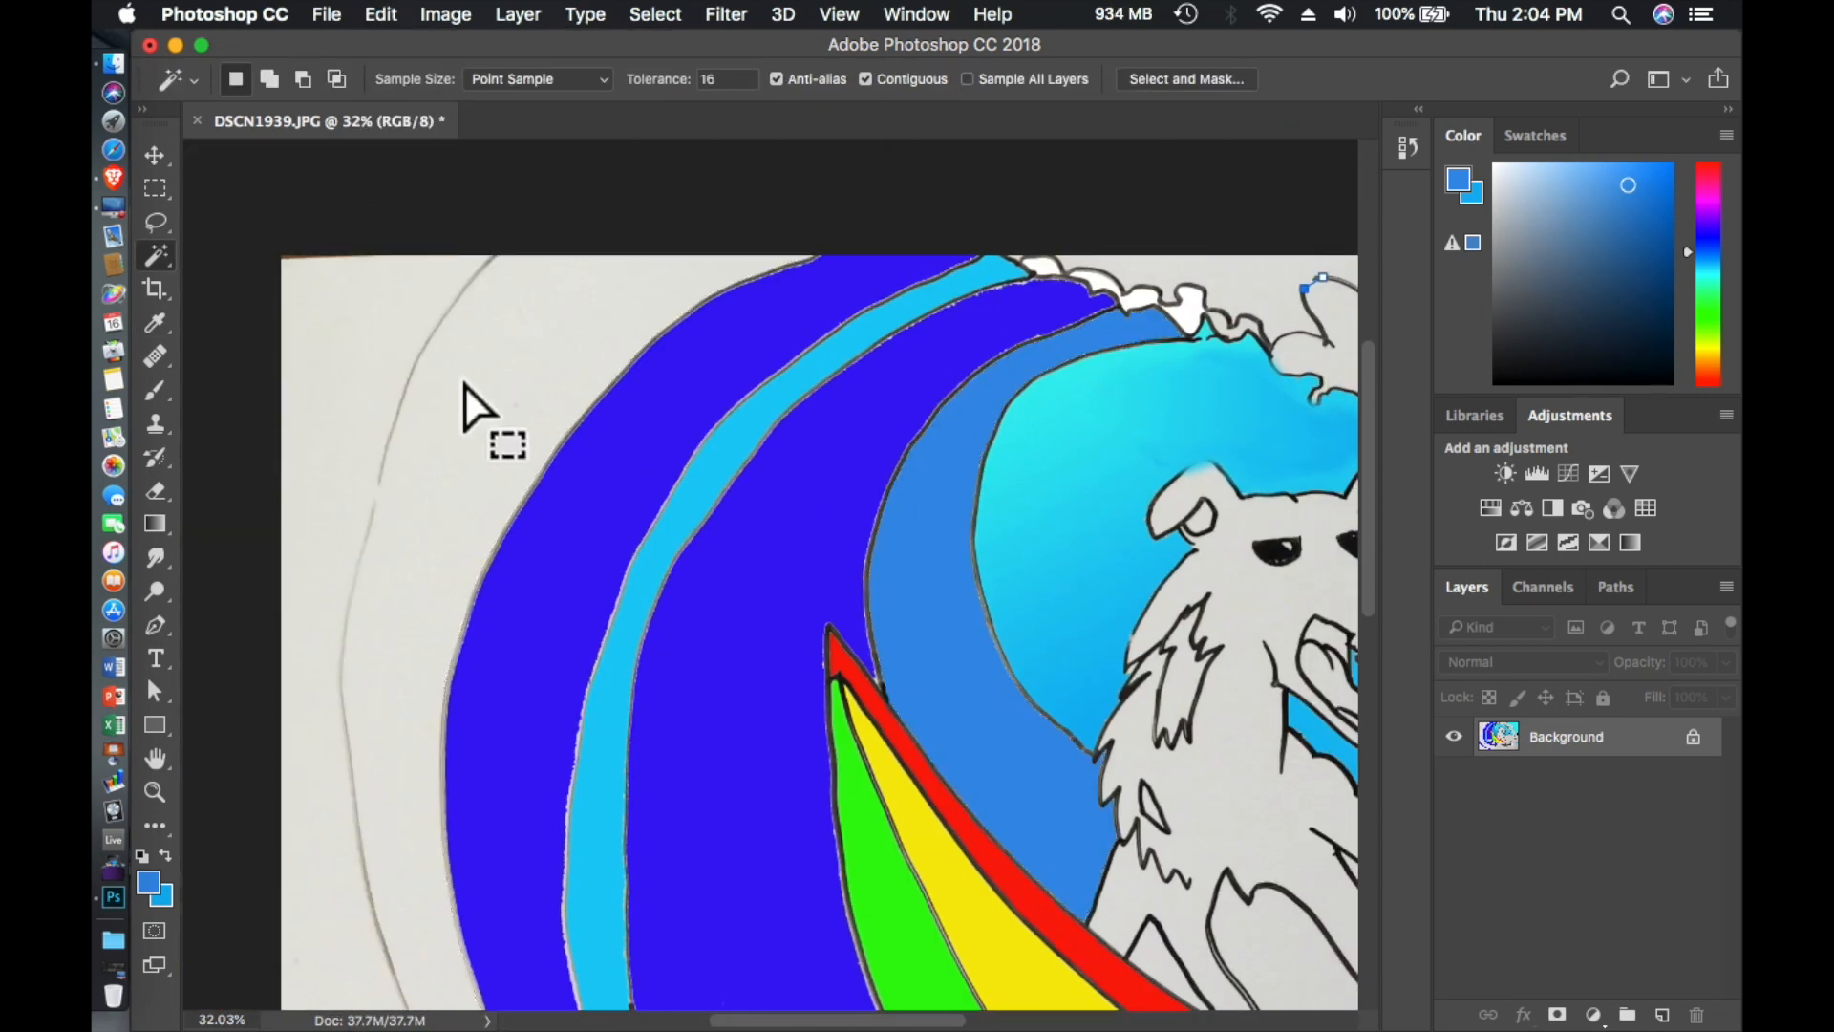
{"action": "scroll", "coordinate": [459, 377], "scroll_direction": "down", "scroll_amount": 5}
{"action": "scroll", "coordinate": [459, 376], "scroll_direction": "left", "scroll_amount": 1}
{"action": "scroll", "coordinate": [205, 381], "scroll_direction": "up", "scroll_amount": 1}
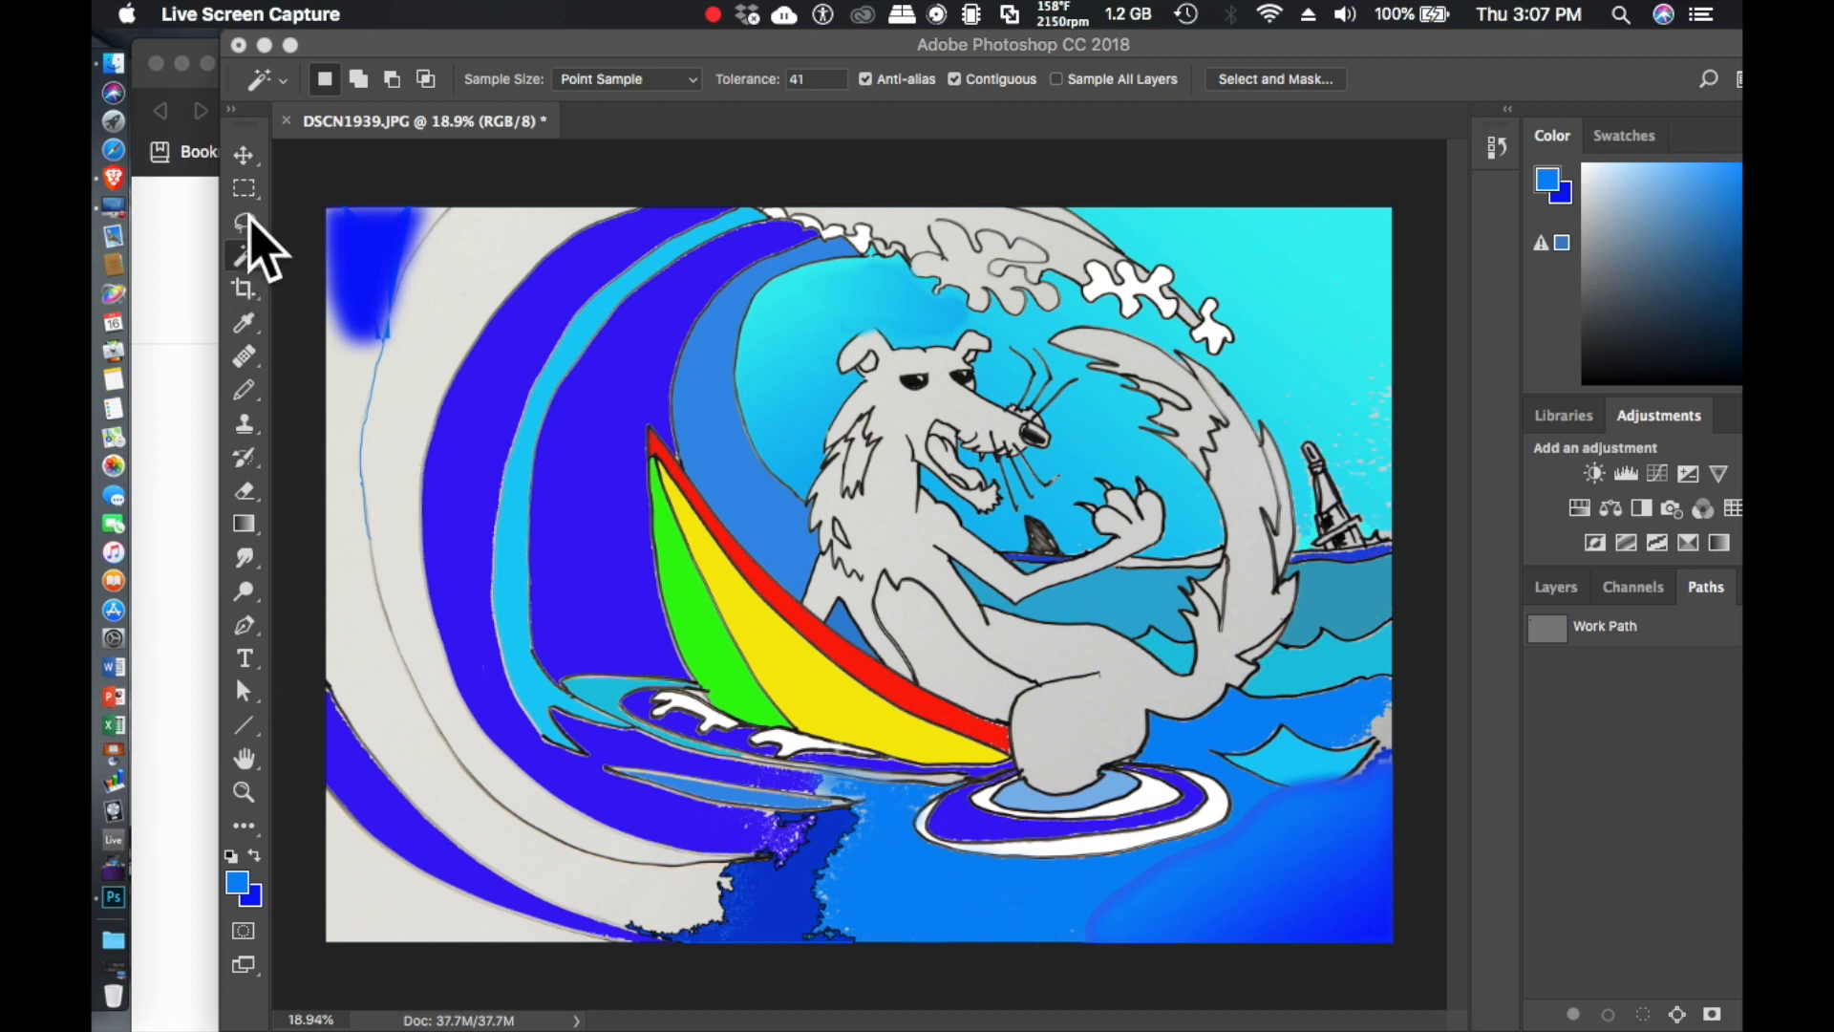
- Fill the gray wave band just outside the dark blue waves with the bright blue foreground color at 100% opacity
{"action": "left_click", "coordinate": [246, 323]}
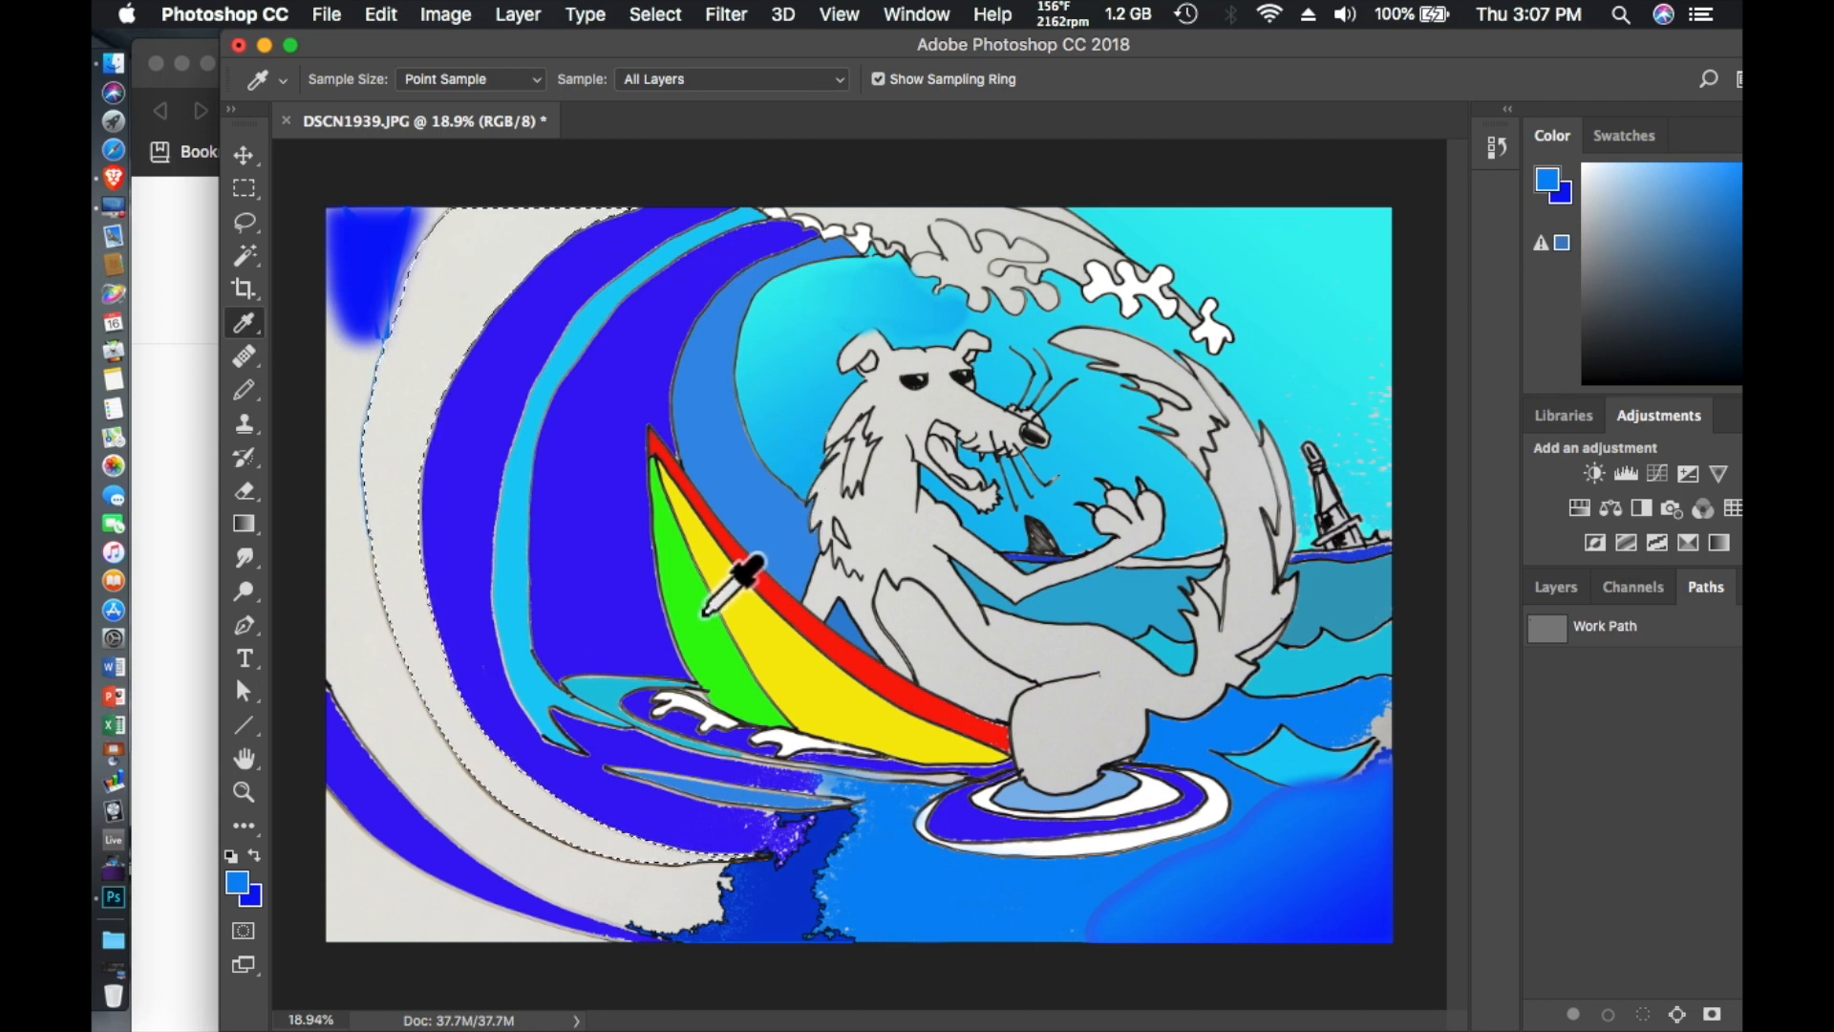
{"action": "left_click", "coordinate": [382, 14]}
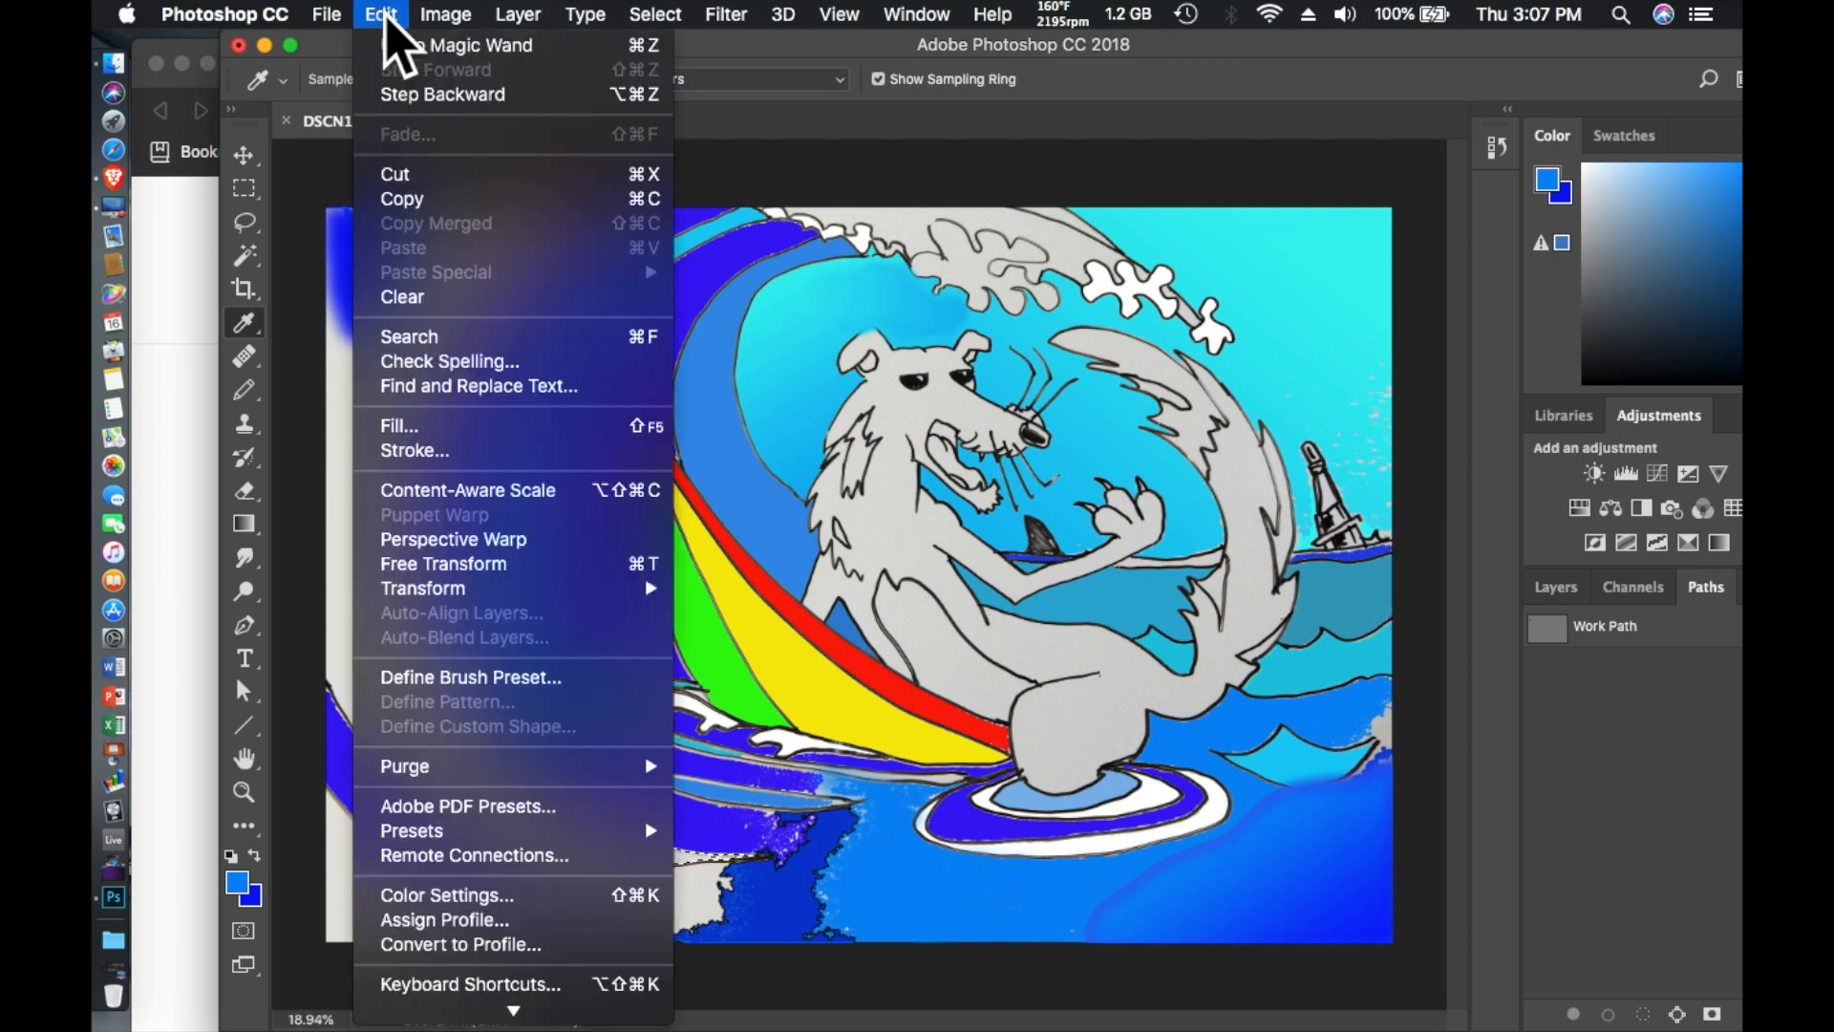
{"action": "left_click", "coordinate": [437, 426]}
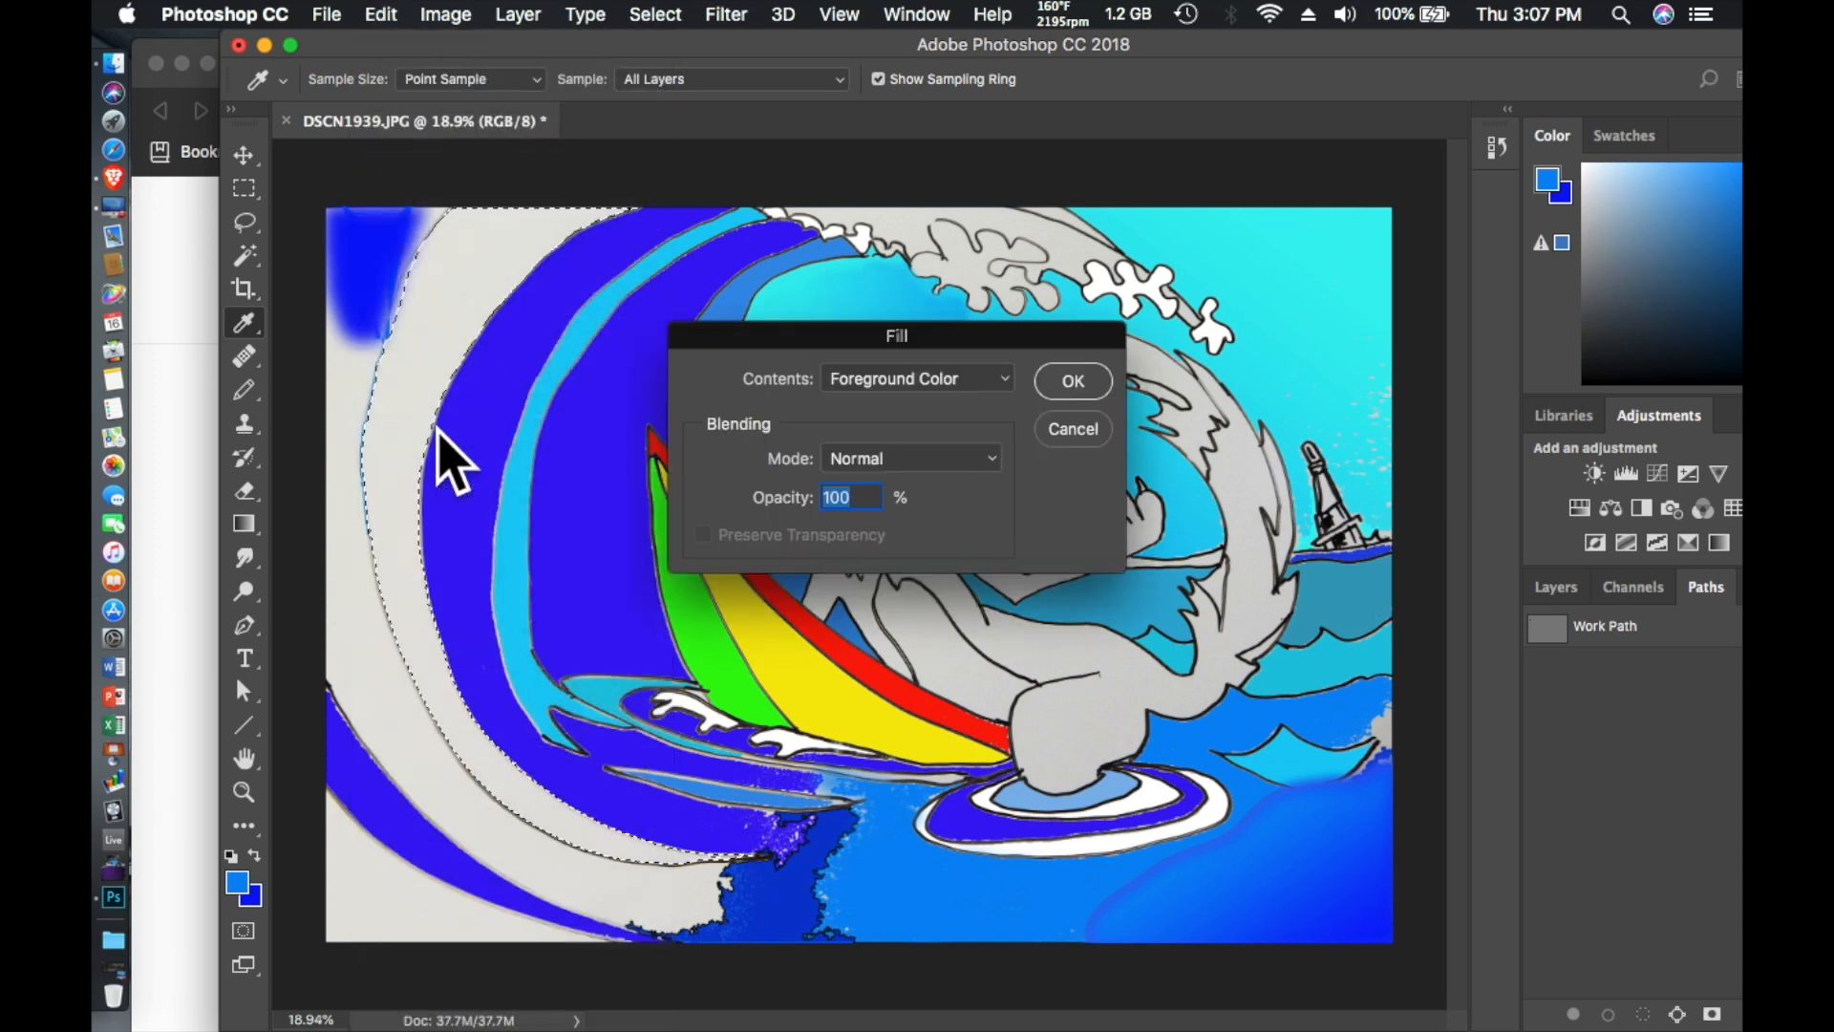
{"action": "left_click", "coordinate": [1073, 381]}
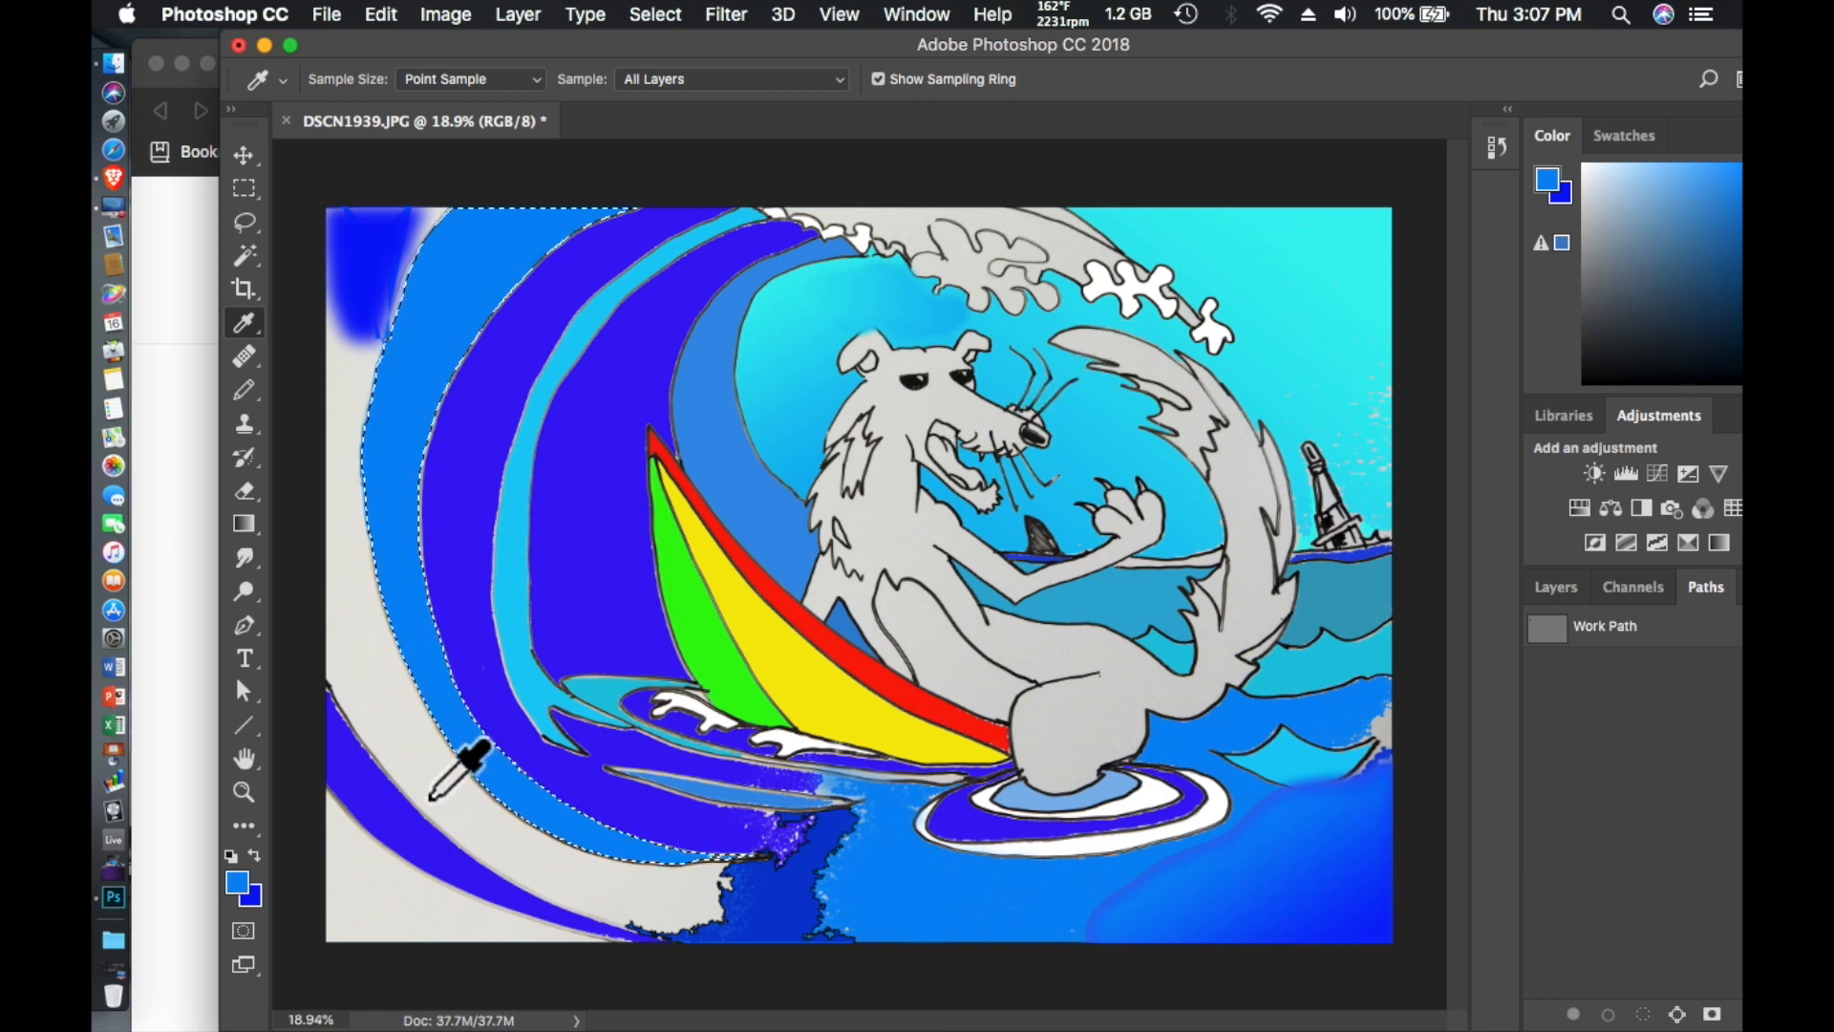
- Select the outermost gray wave band with the Magic Wand, swap foreground and background colors, and fill it with deep blue at 100% opacity
{"action": "left_click", "coordinate": [245, 255]}
{"action": "left_click", "coordinate": [410, 731]}
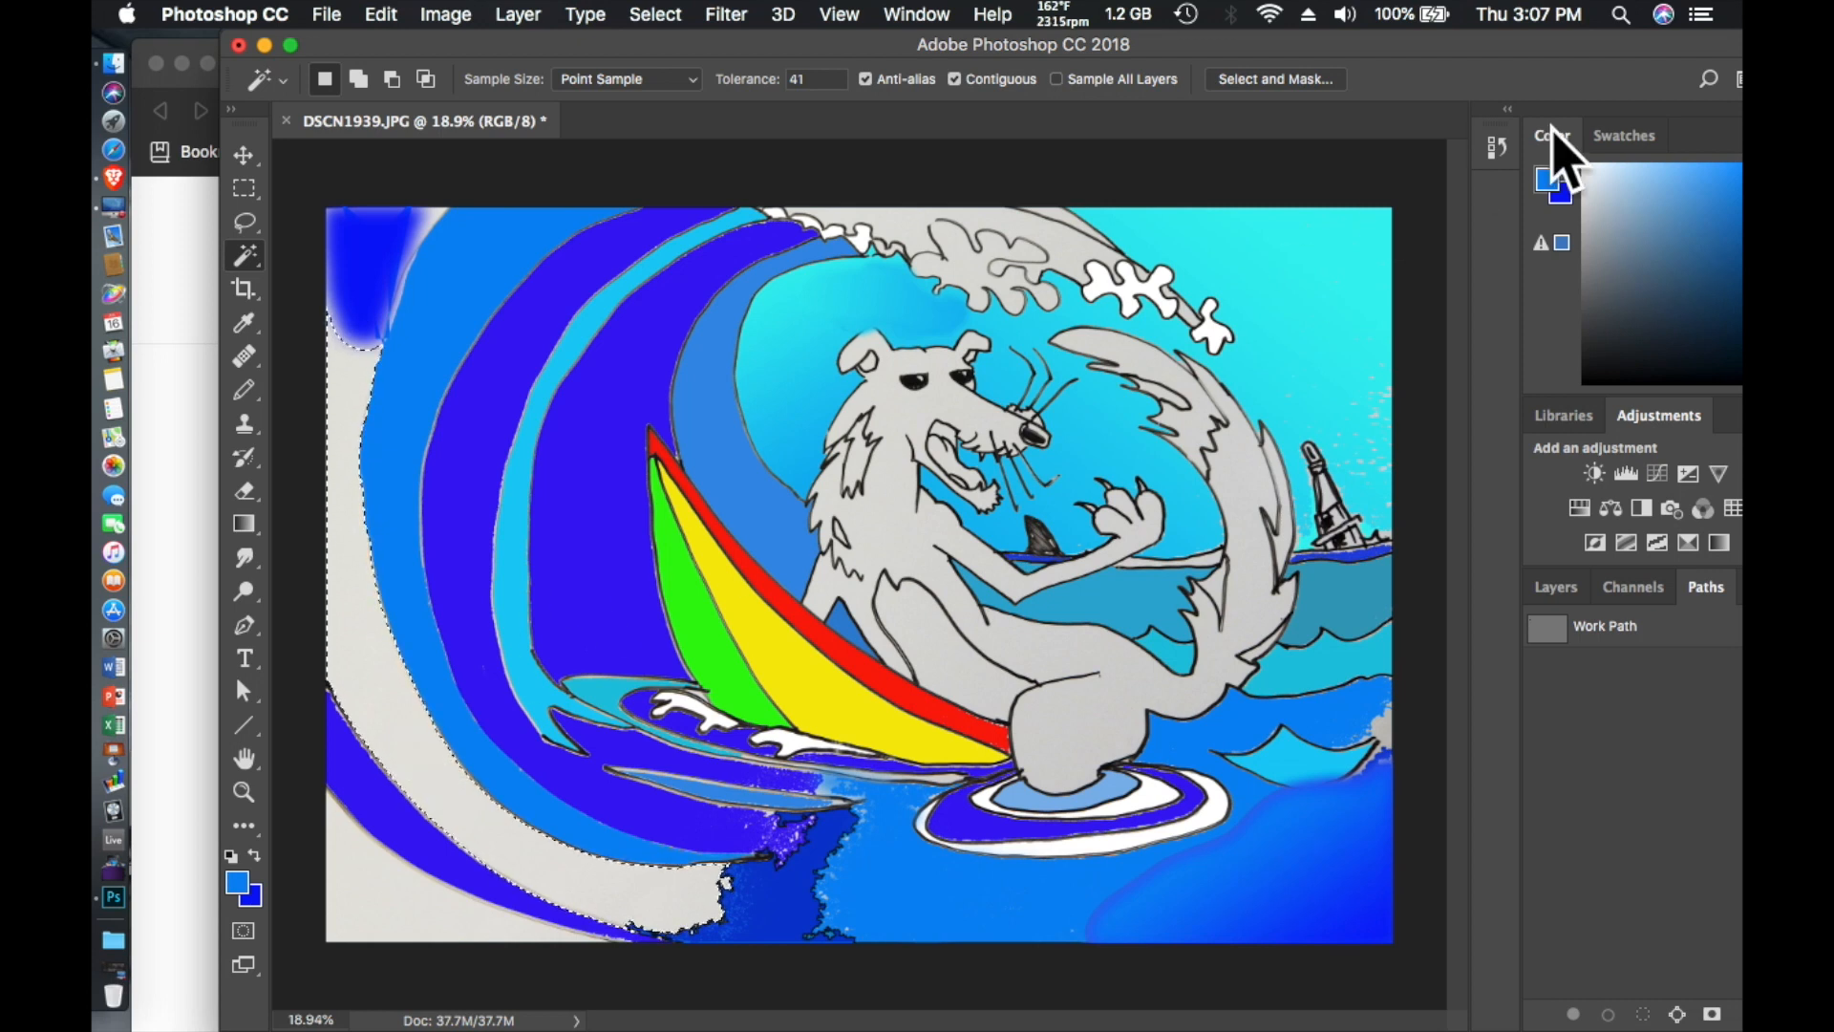
{"action": "left_click", "coordinate": [255, 855]}
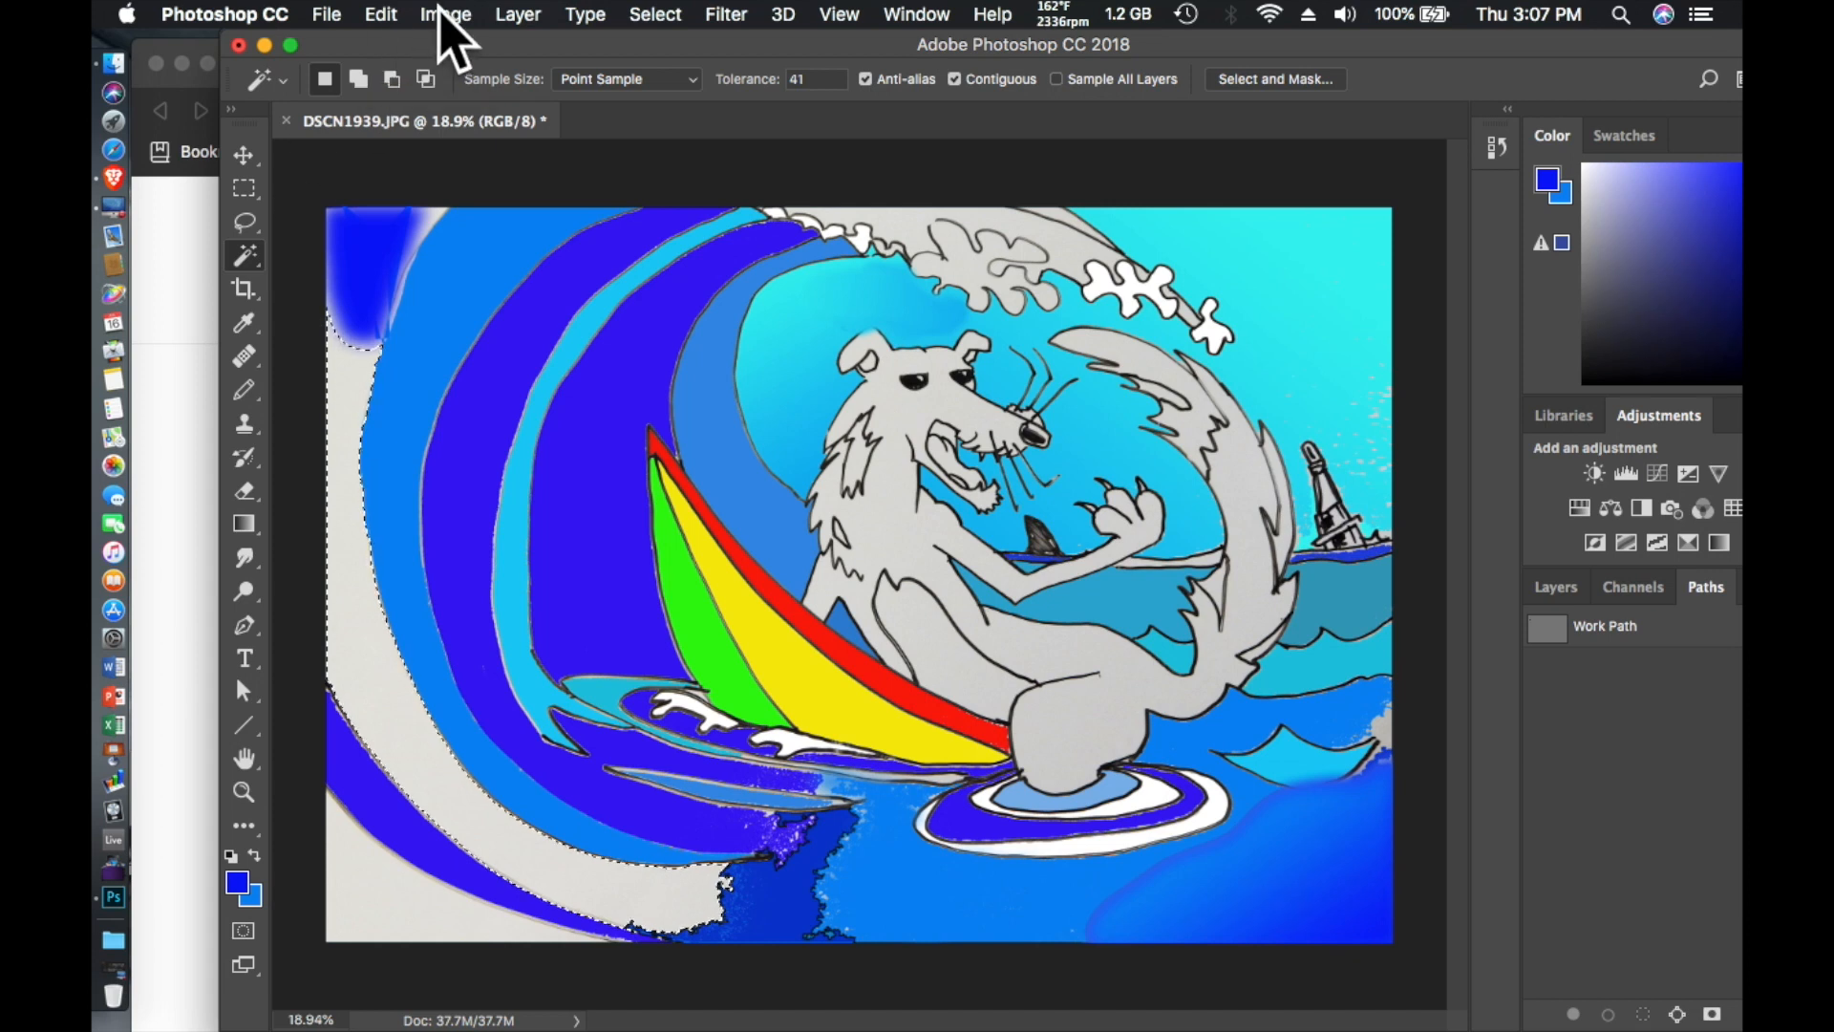
{"action": "left_click", "coordinate": [386, 15]}
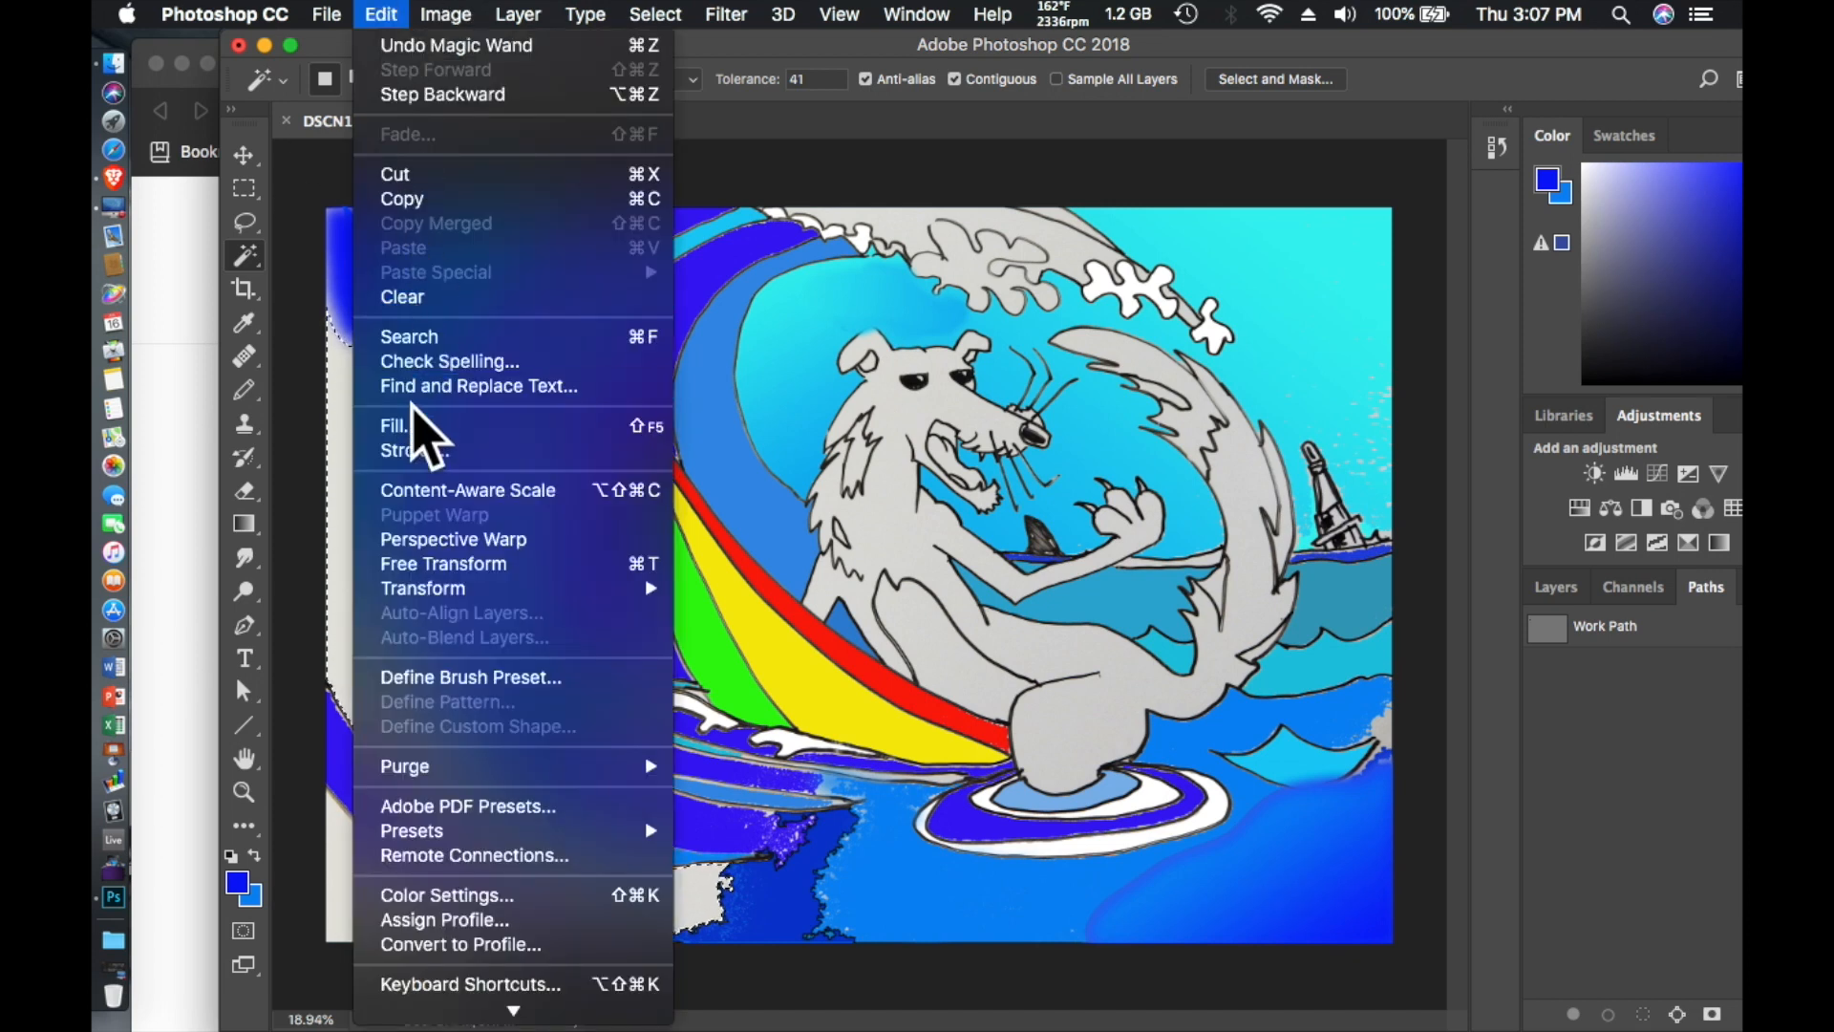
{"action": "left_click", "coordinate": [413, 426]}
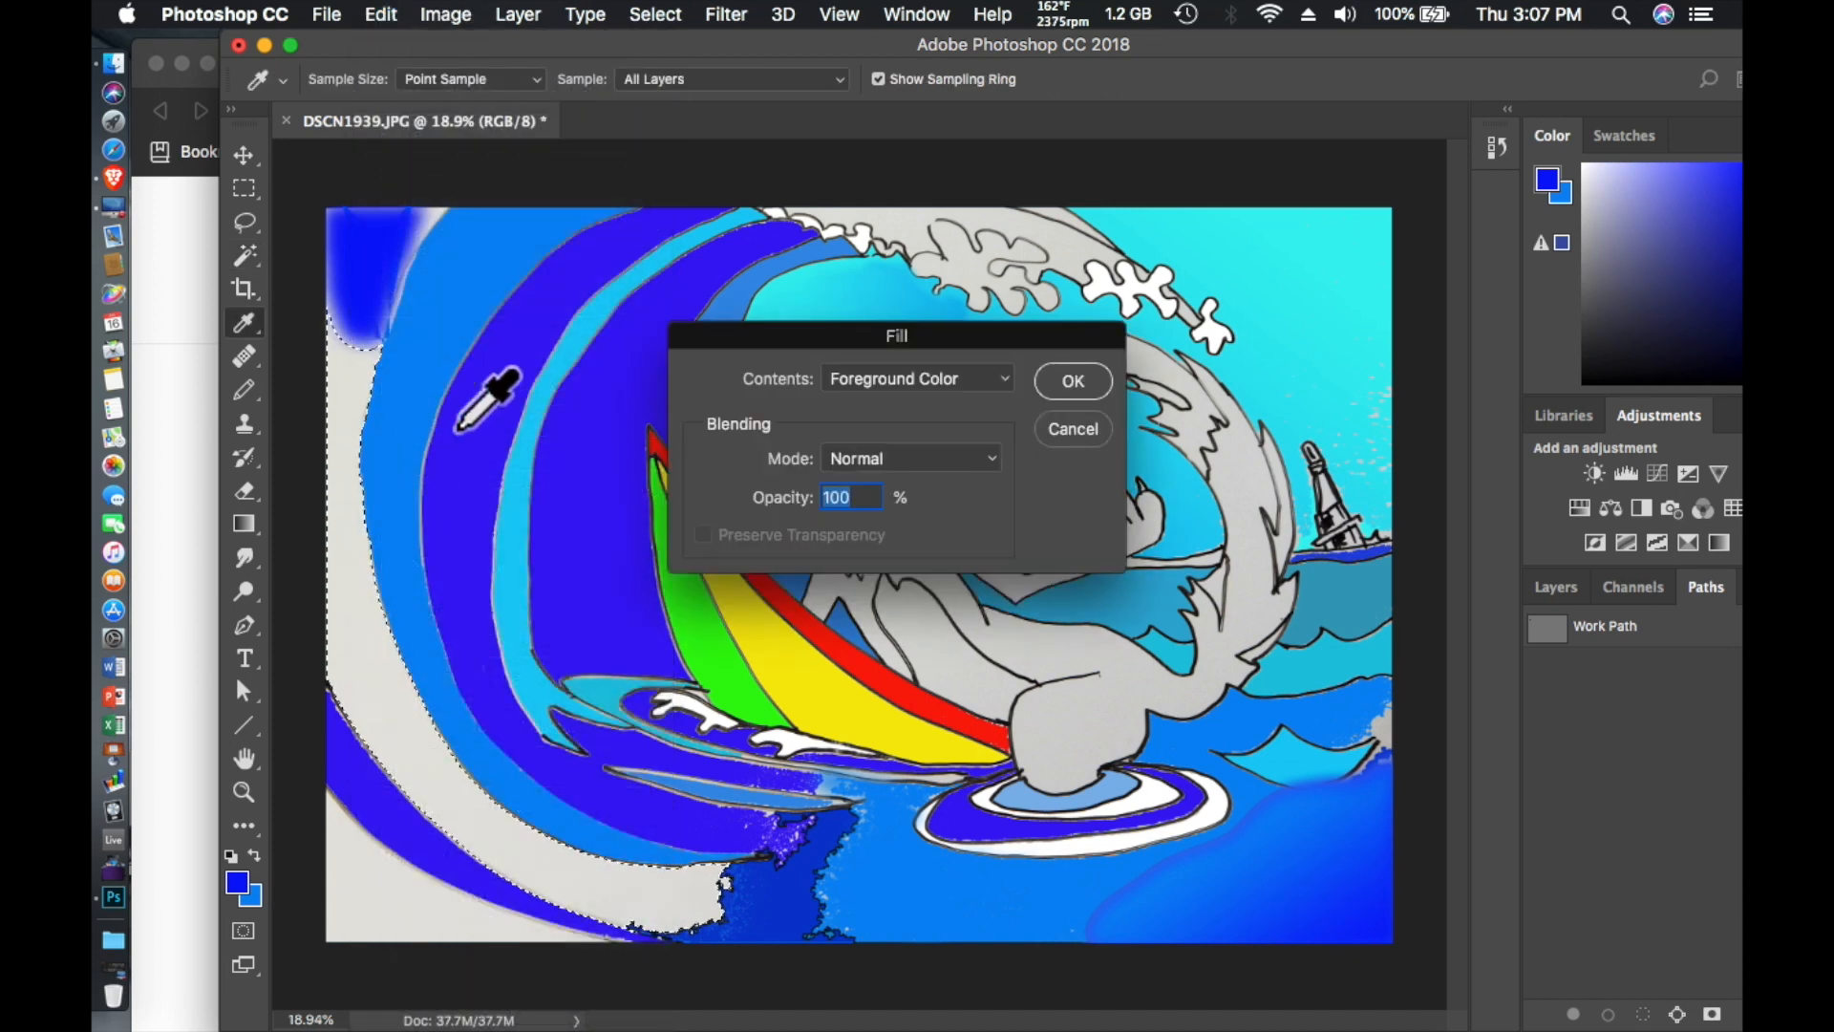
{"action": "left_click", "coordinate": [1073, 381]}
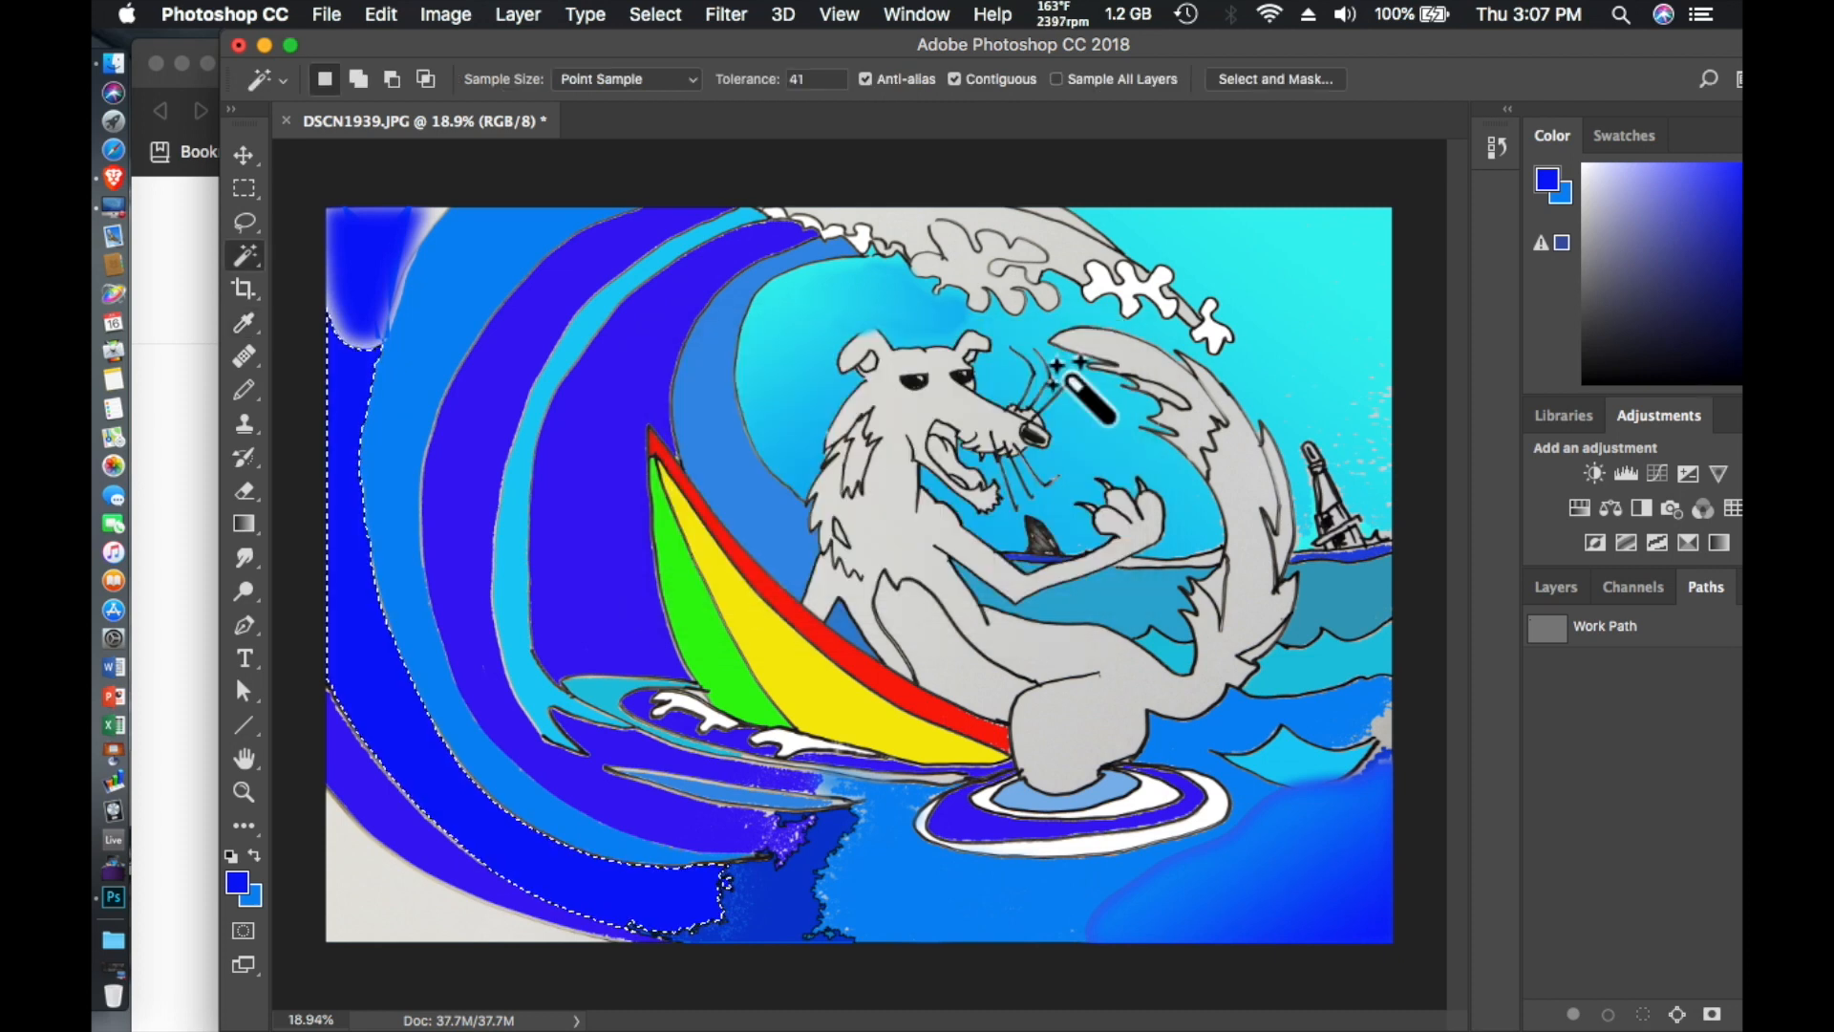
- Select the gray lower-left corner of the picture with the Magic Wand, swap colors, and set the foreground color to light blue
{"action": "left_click", "coordinate": [386, 916]}
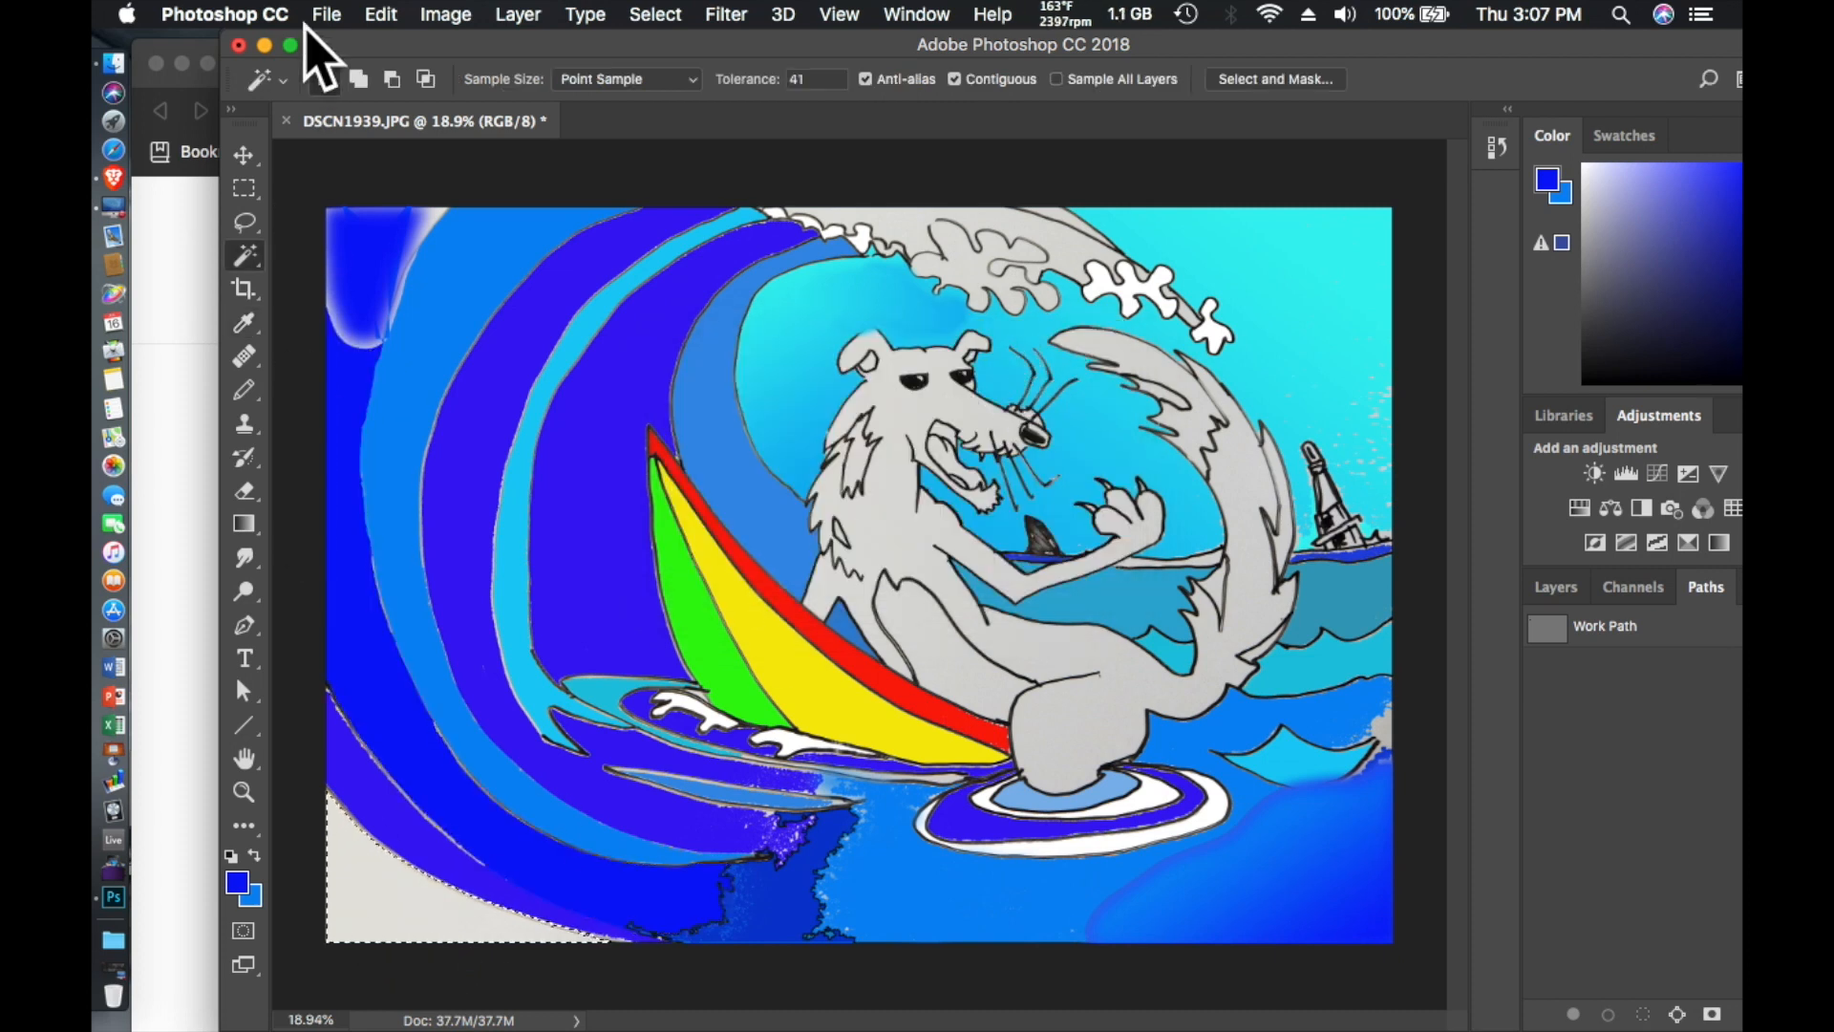
{"action": "left_click", "coordinate": [253, 857]}
{"action": "left_click", "coordinate": [237, 886]}
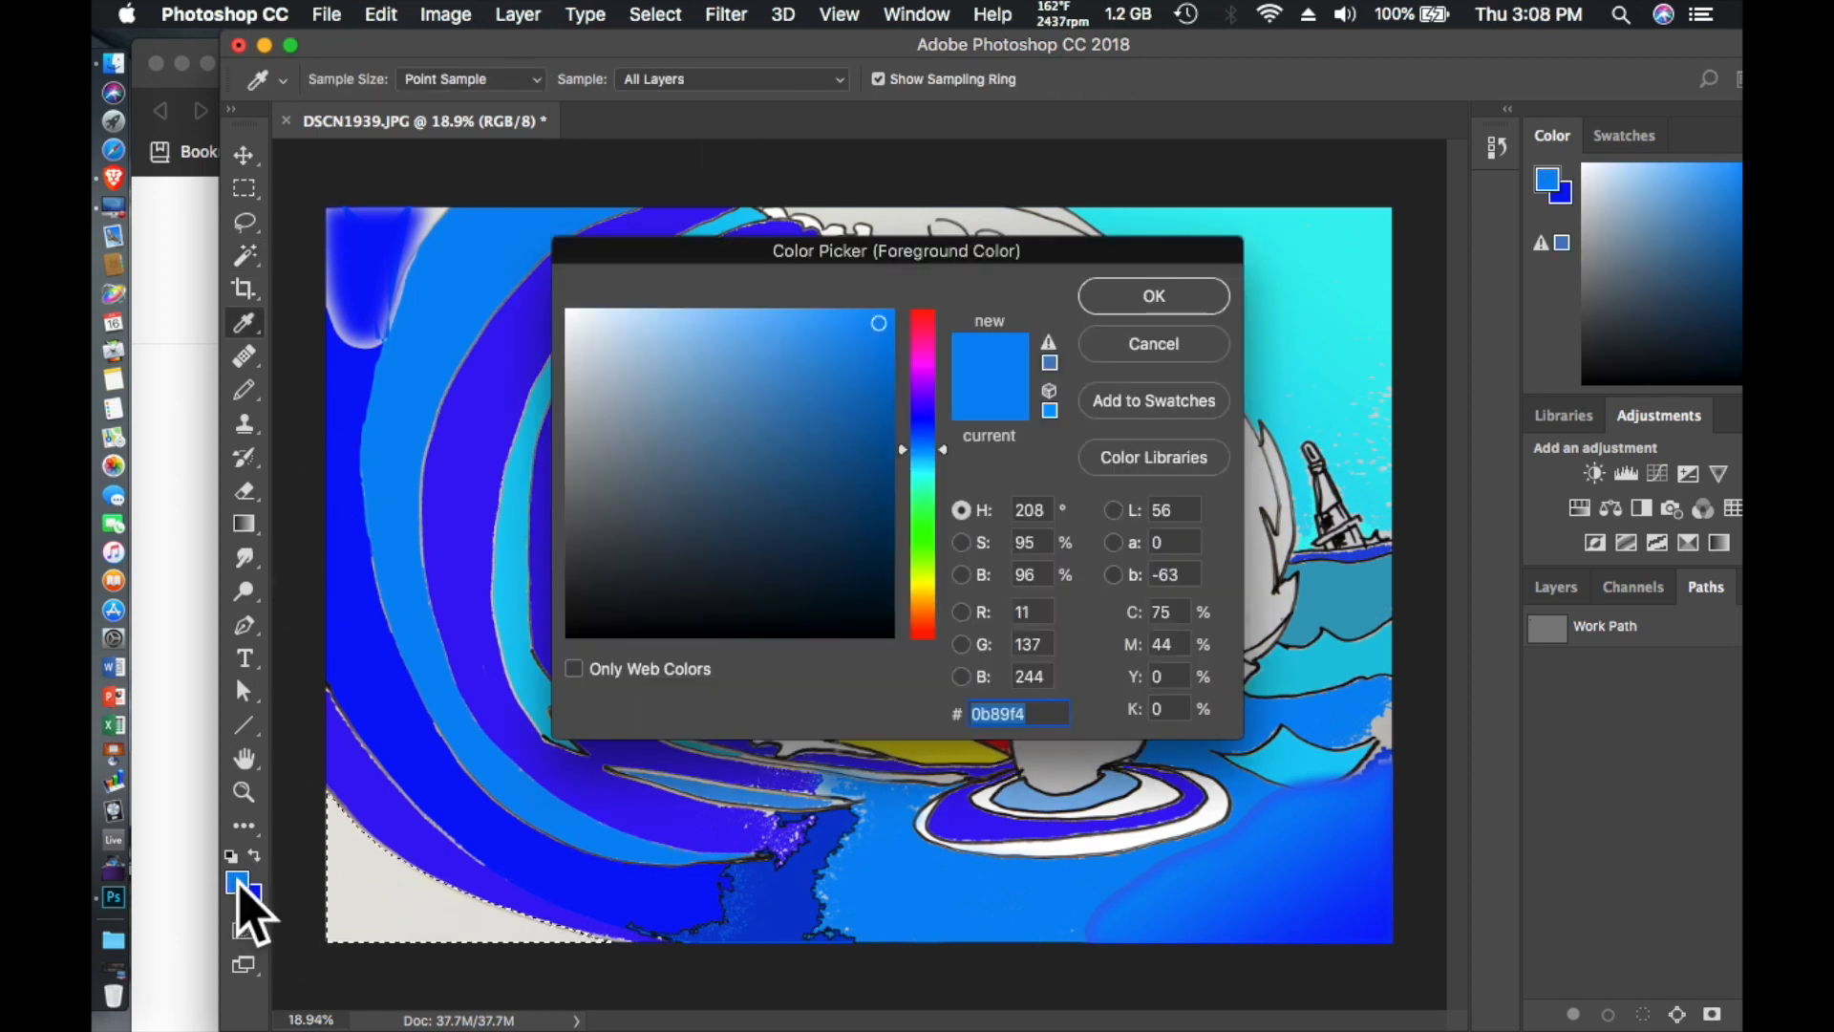
{"action": "left_click", "coordinate": [922, 482]}
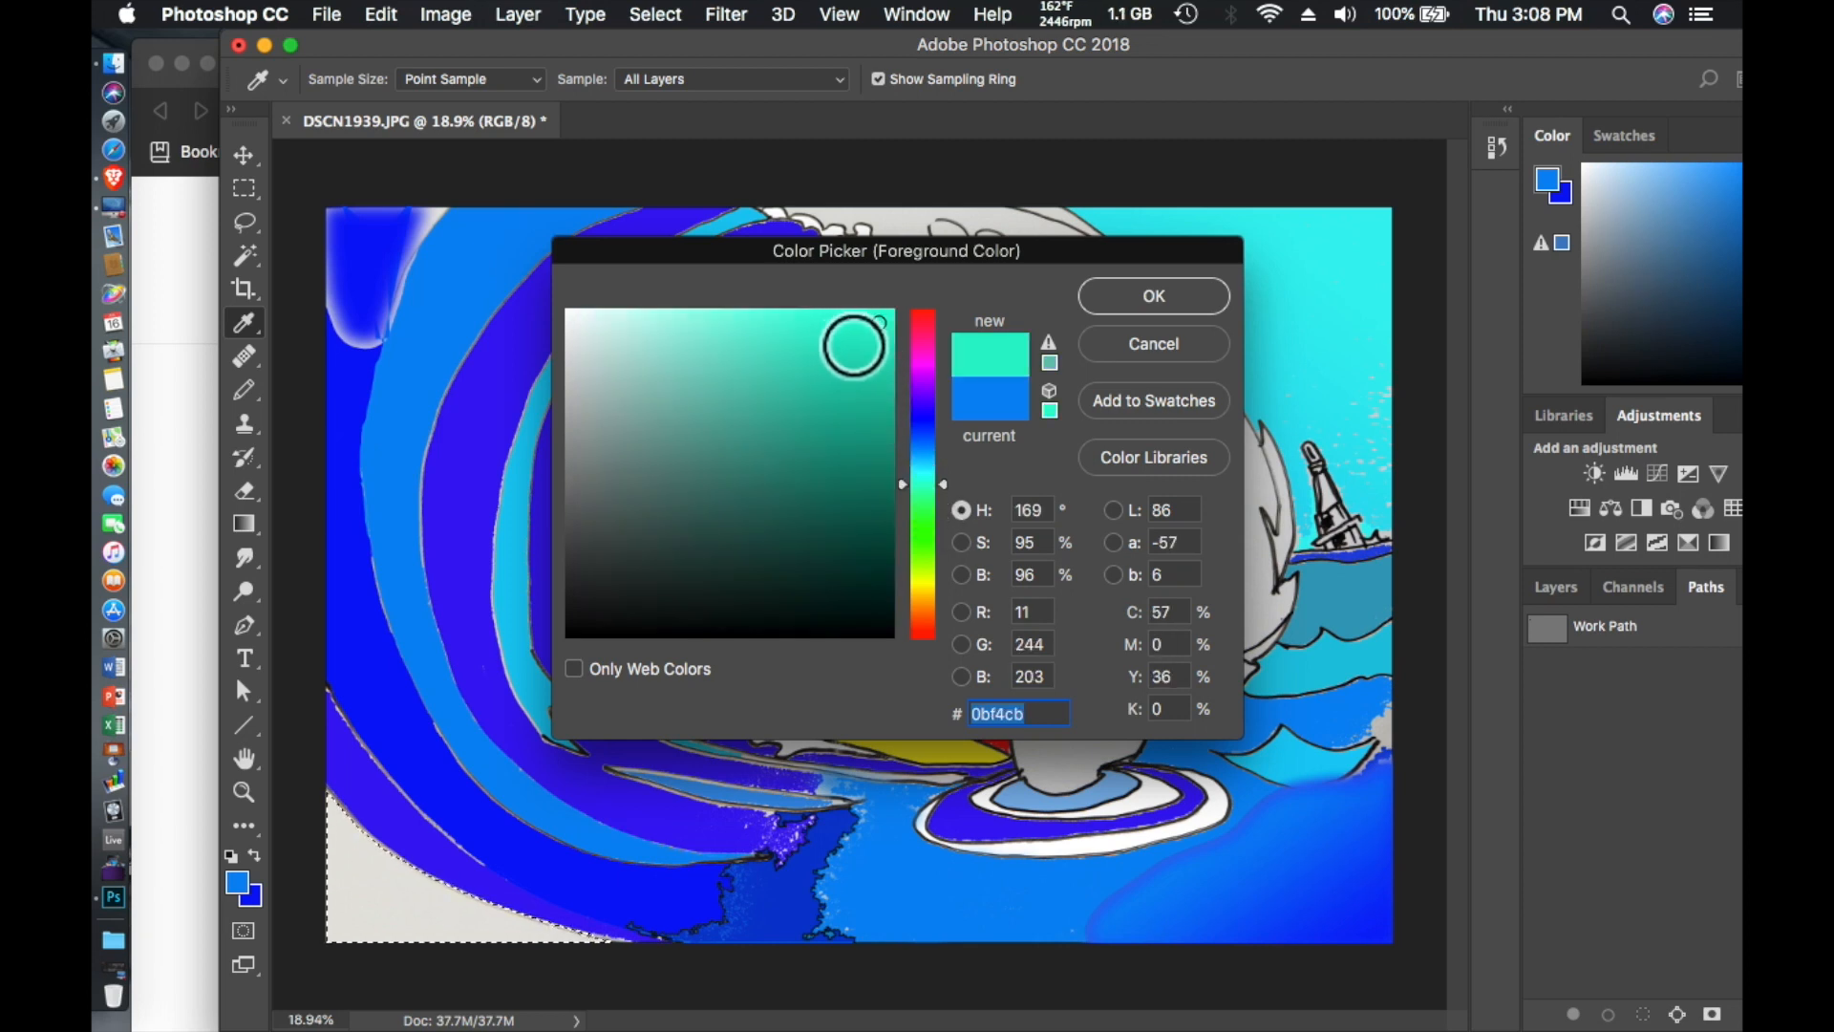
{"action": "left_click", "coordinate": [922, 468]}
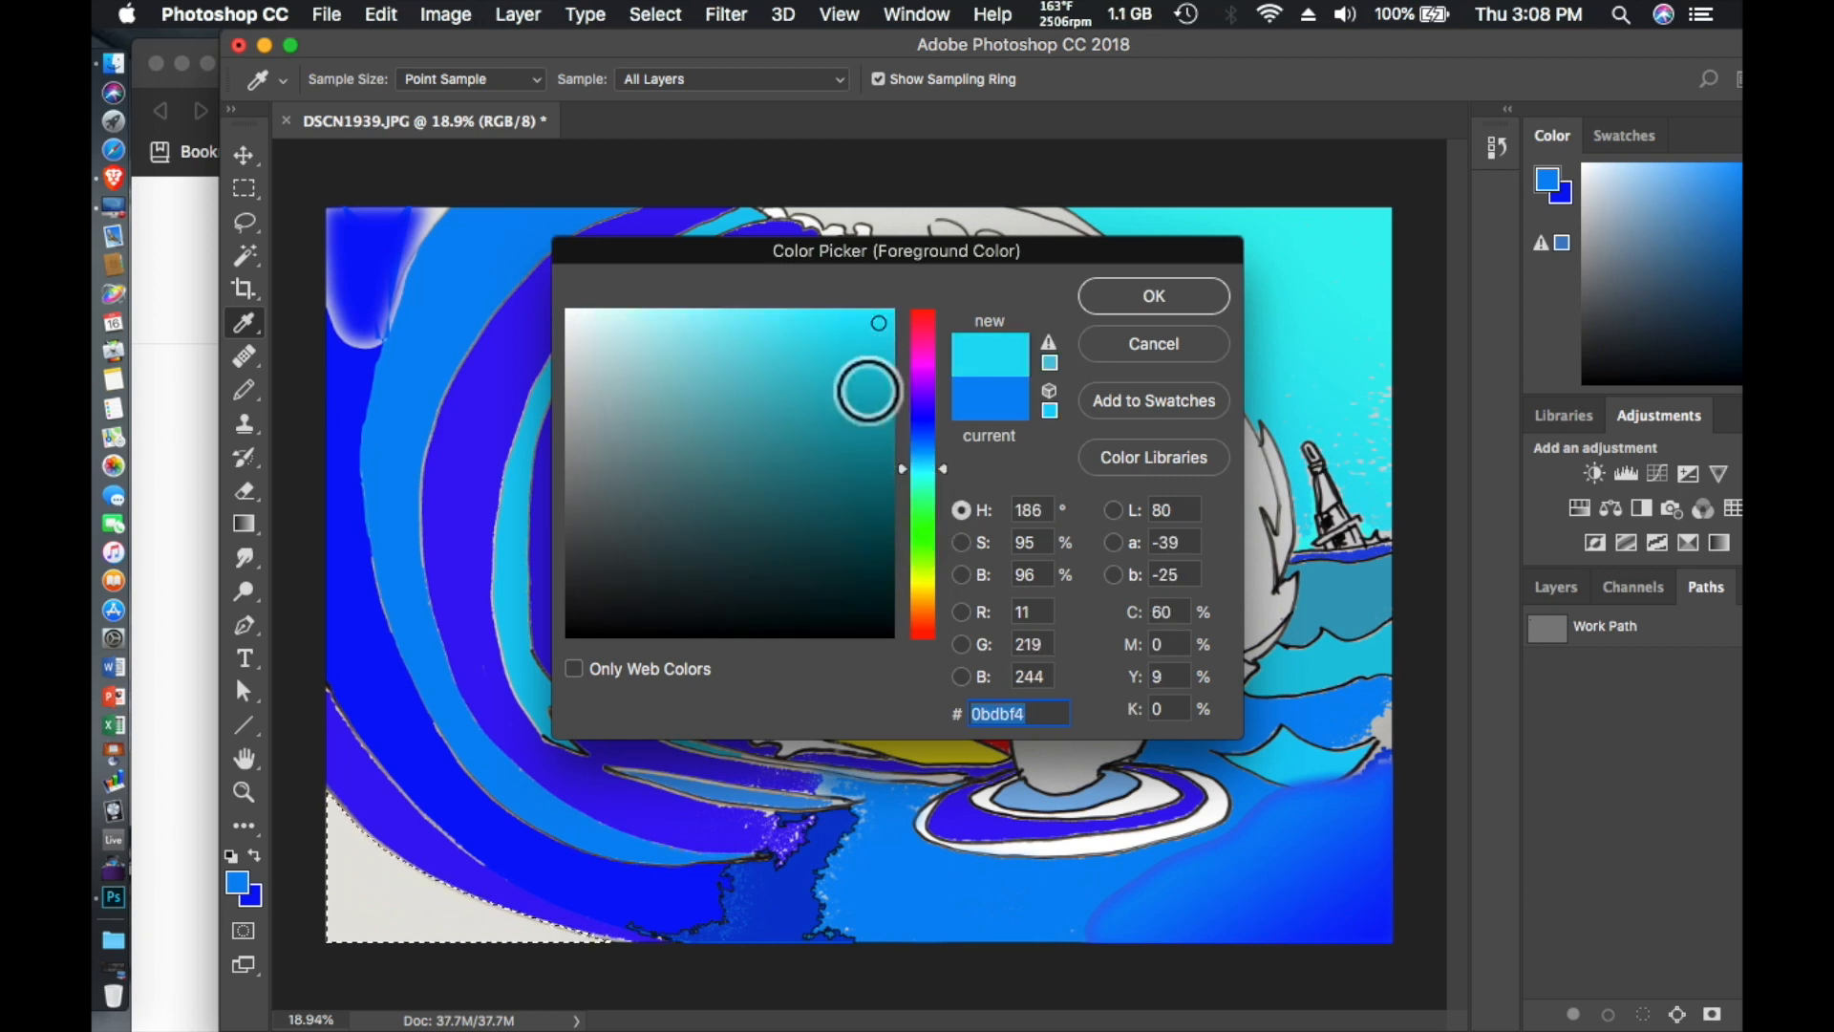
{"action": "left_click", "coordinate": [843, 335]}
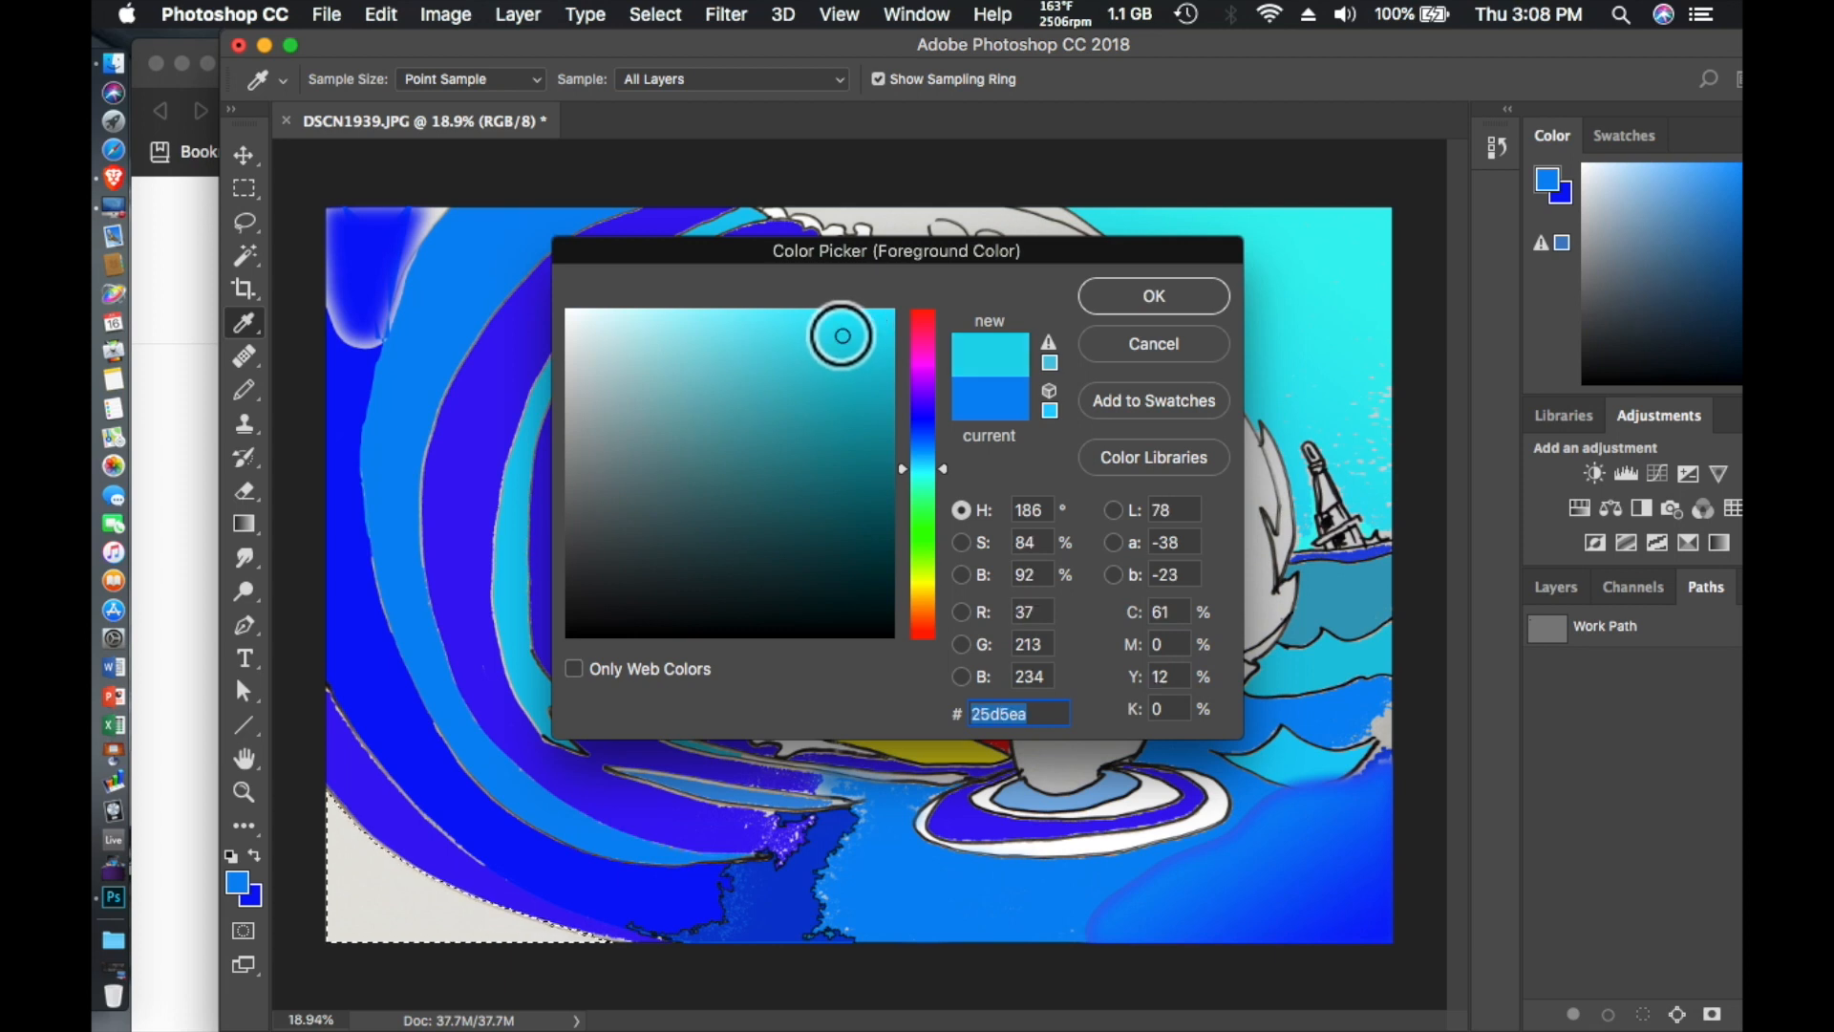
{"action": "left_click", "coordinate": [854, 401]}
{"action": "left_click", "coordinate": [859, 370]}
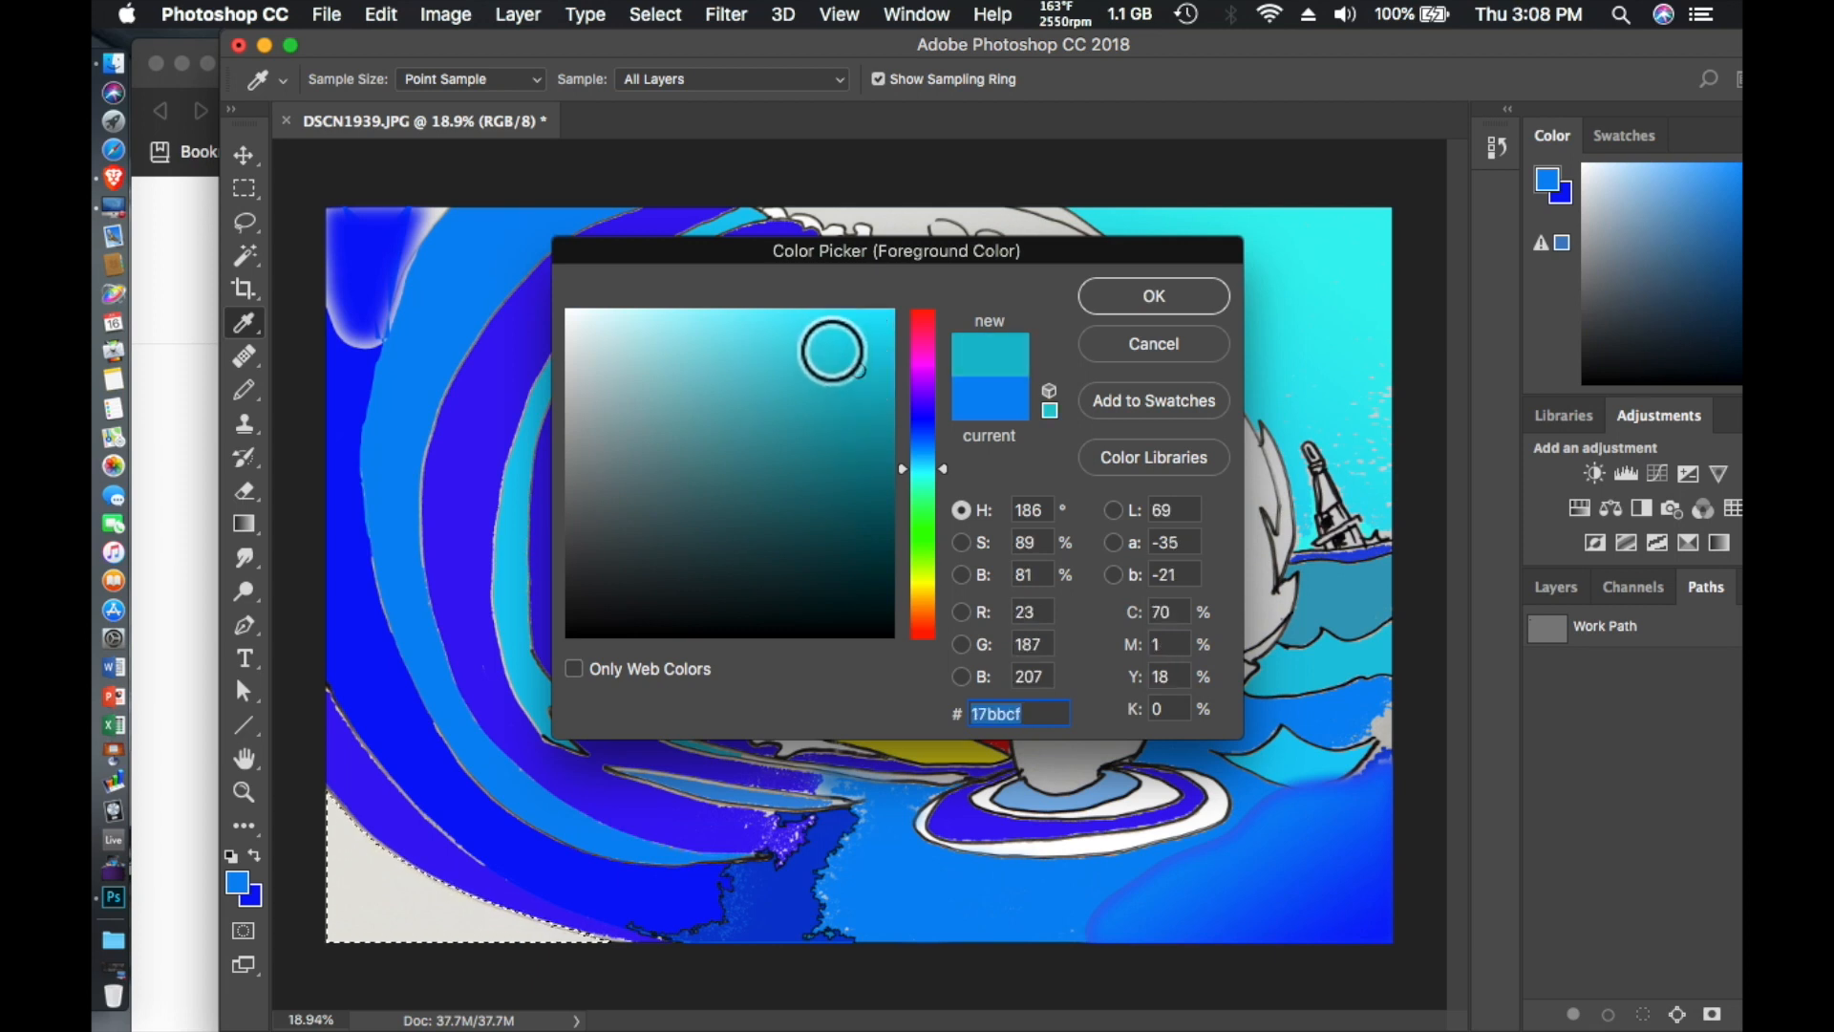
{"action": "left_click_drag", "start_coordinate": [832, 351], "coordinate": [852, 332]}
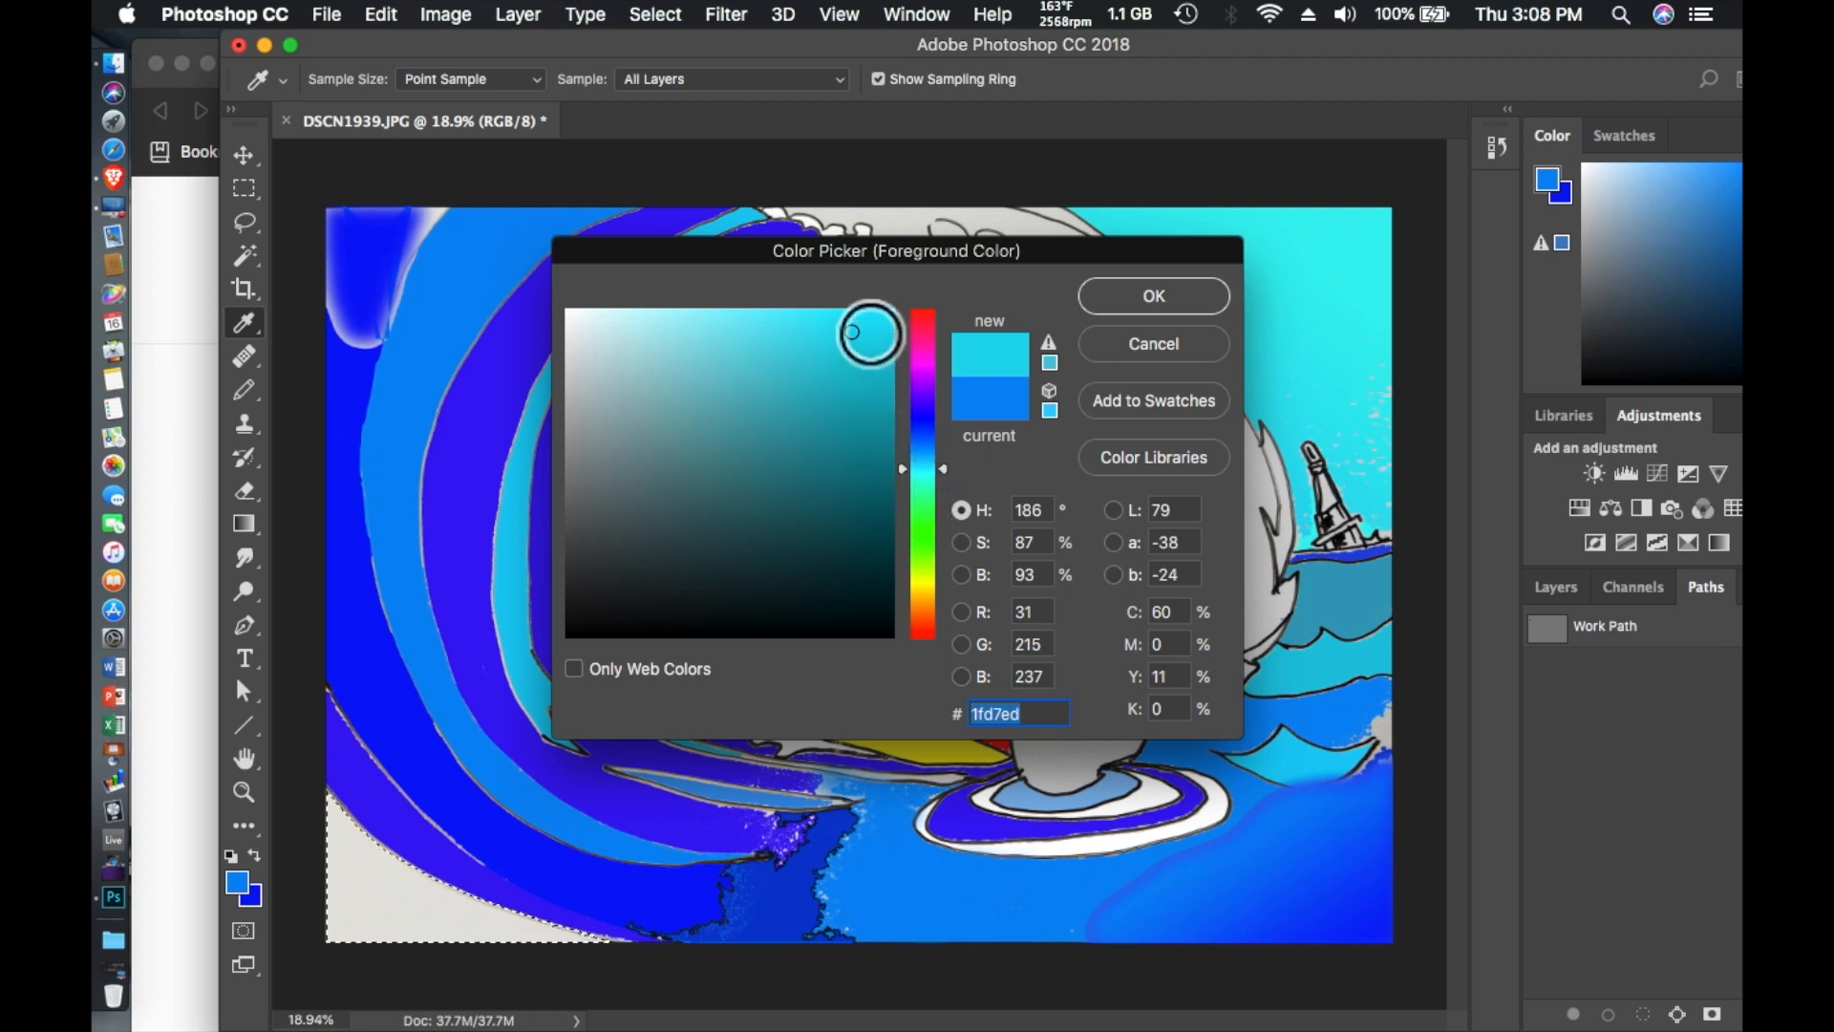
{"action": "left_click", "coordinate": [924, 464]}
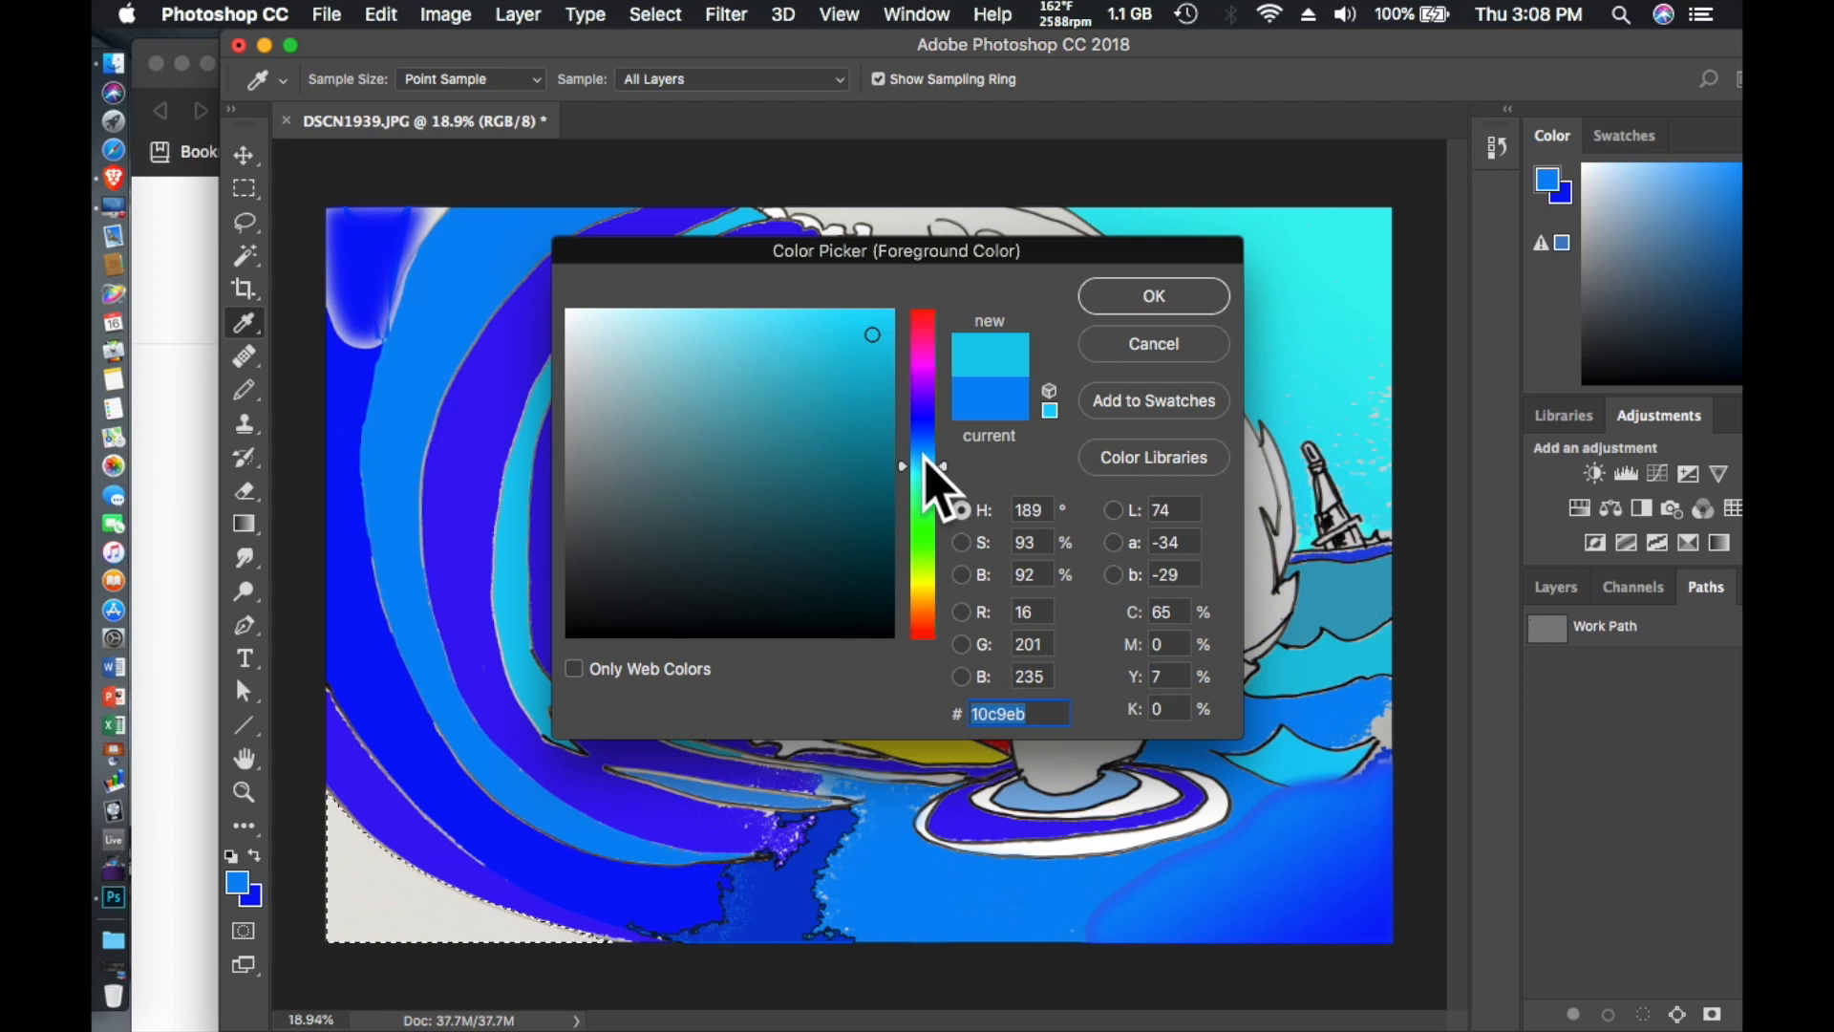
{"action": "left_click", "coordinate": [923, 460]}
{"action": "left_click", "coordinate": [1137, 296]}
{"action": "key", "text": "w"}
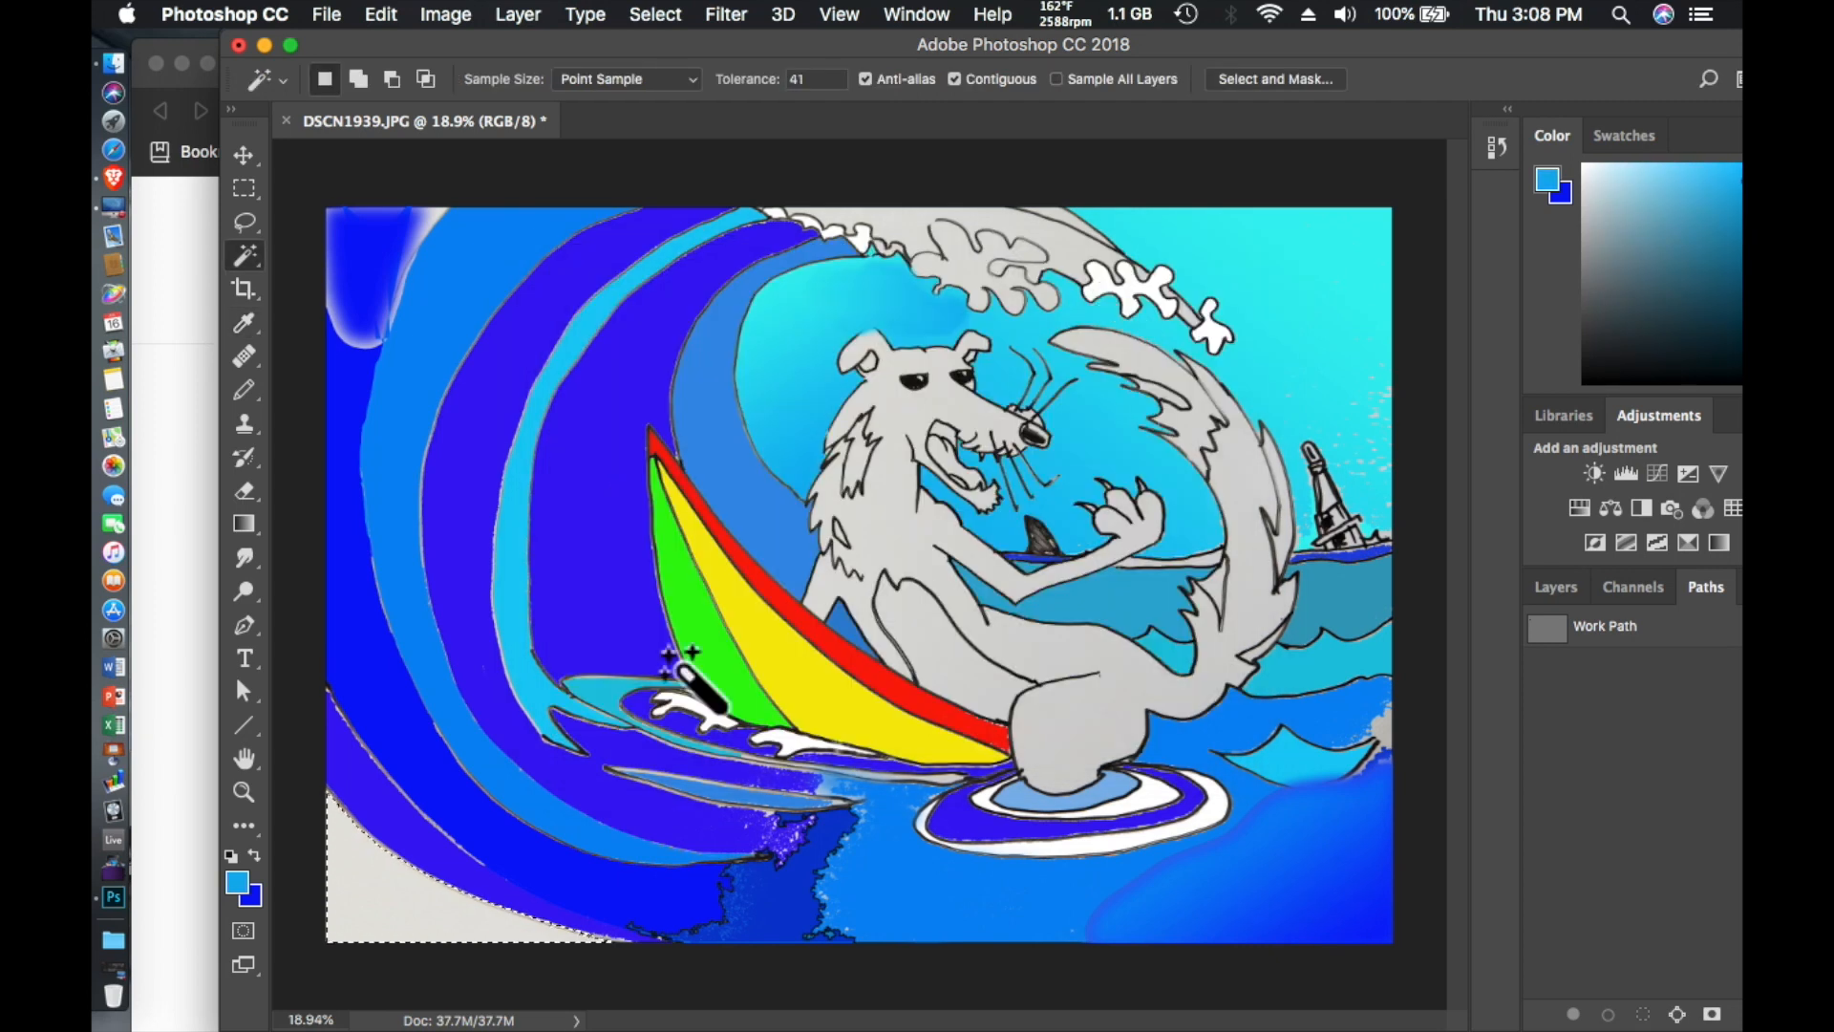
- Fill the selected lower-left corner area with the light blue foreground color
{"action": "left_click", "coordinate": [389, 19]}
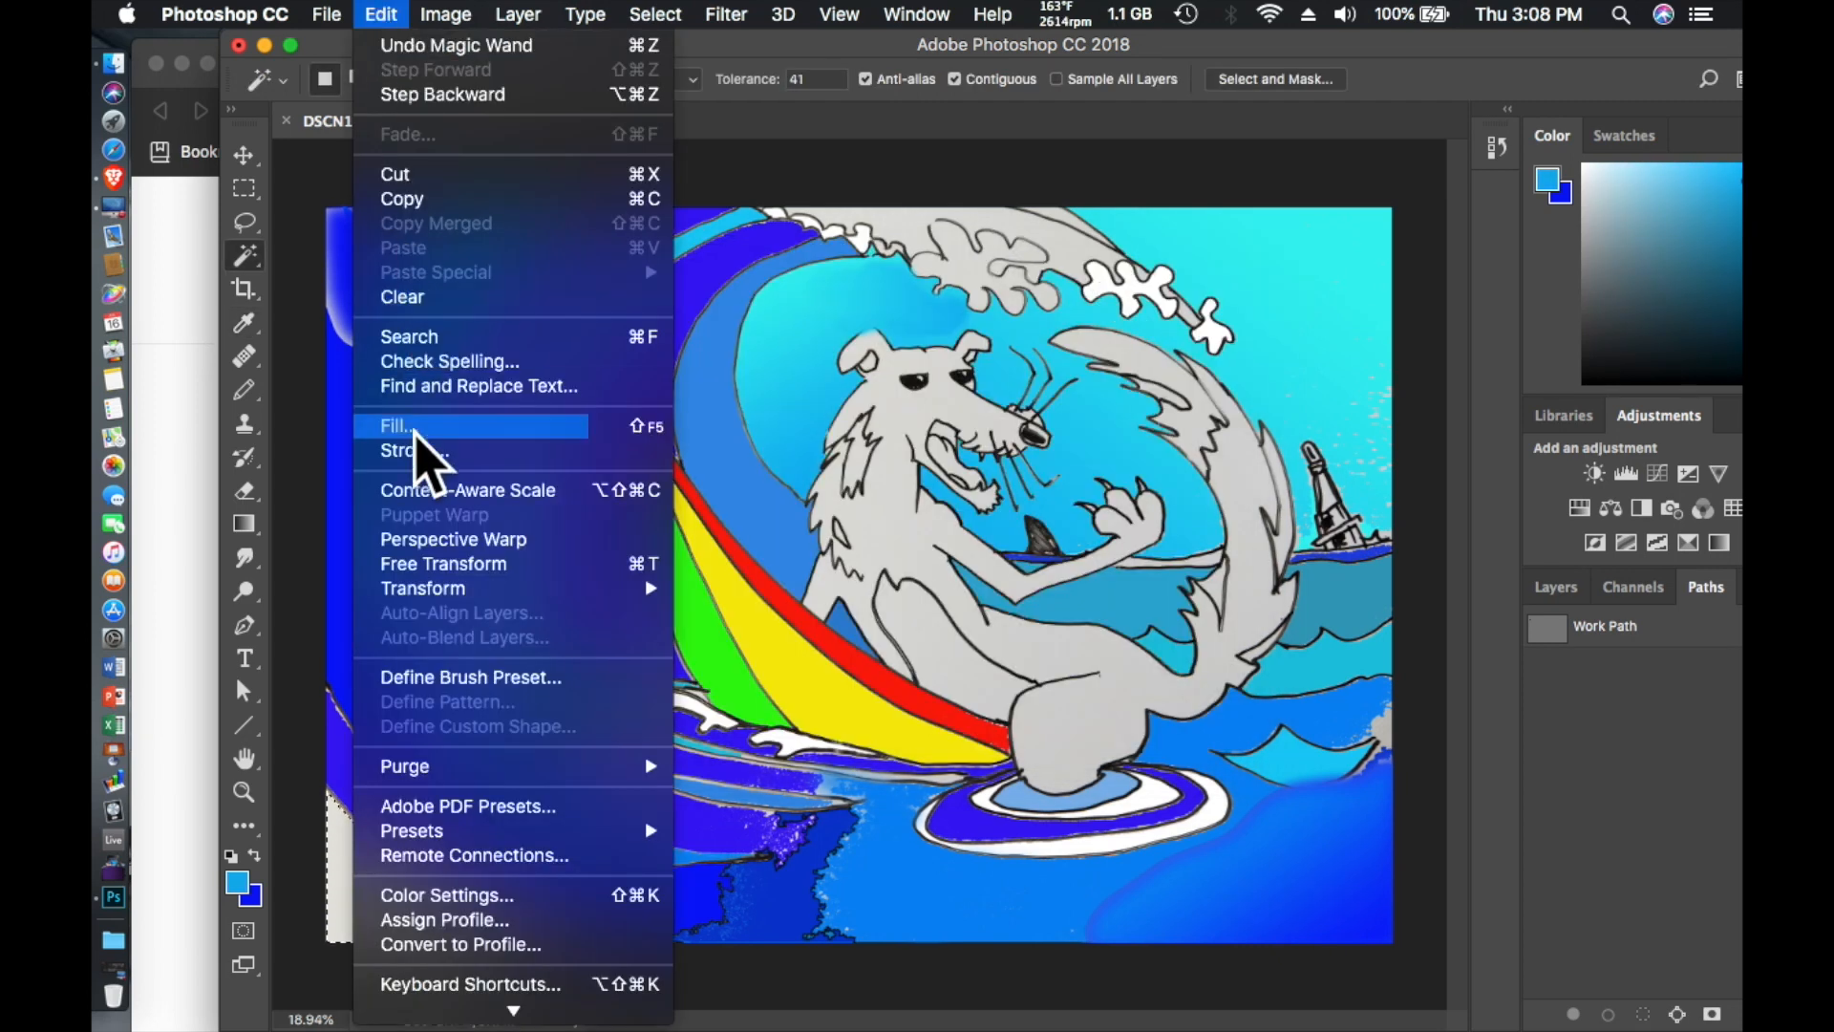
{"action": "left_click", "coordinate": [421, 420]}
{"action": "left_click", "coordinate": [1097, 399]}
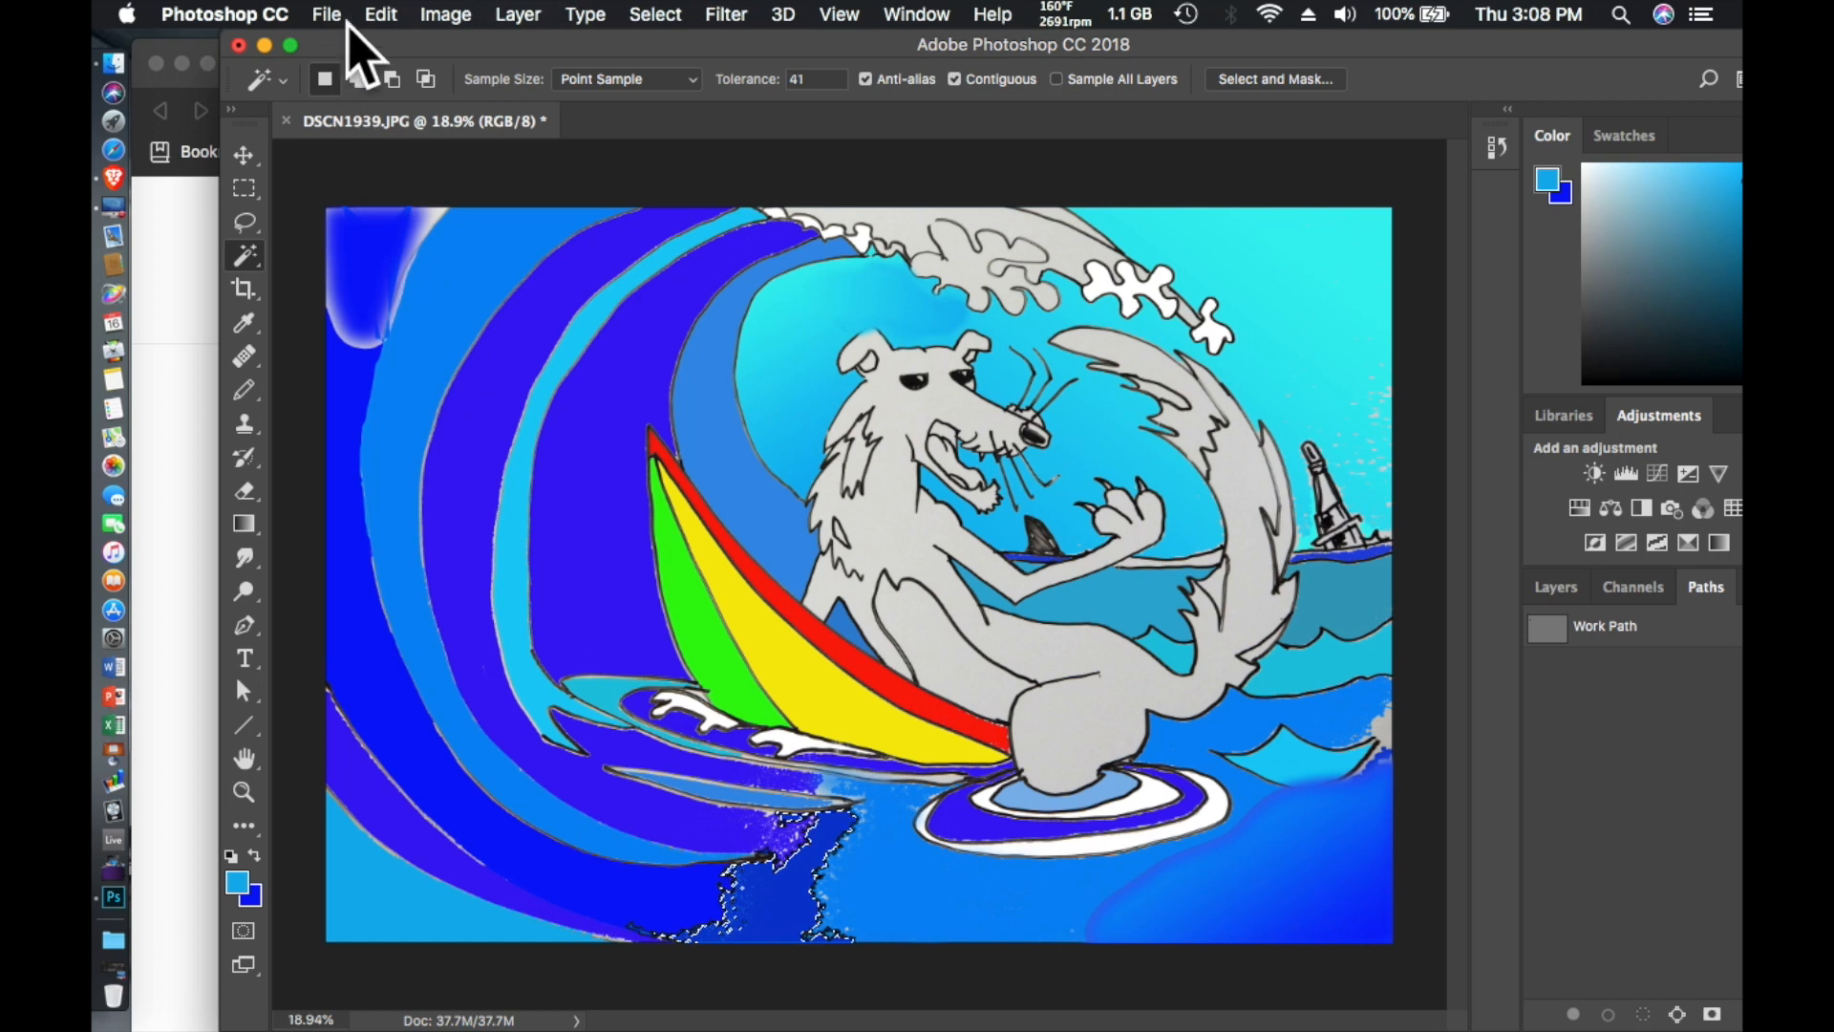
- Fill the selected jagged dark blue patch in the water below the surfboard with the light blue foreground color at 100% opacity
{"action": "left_click", "coordinate": [382, 15]}
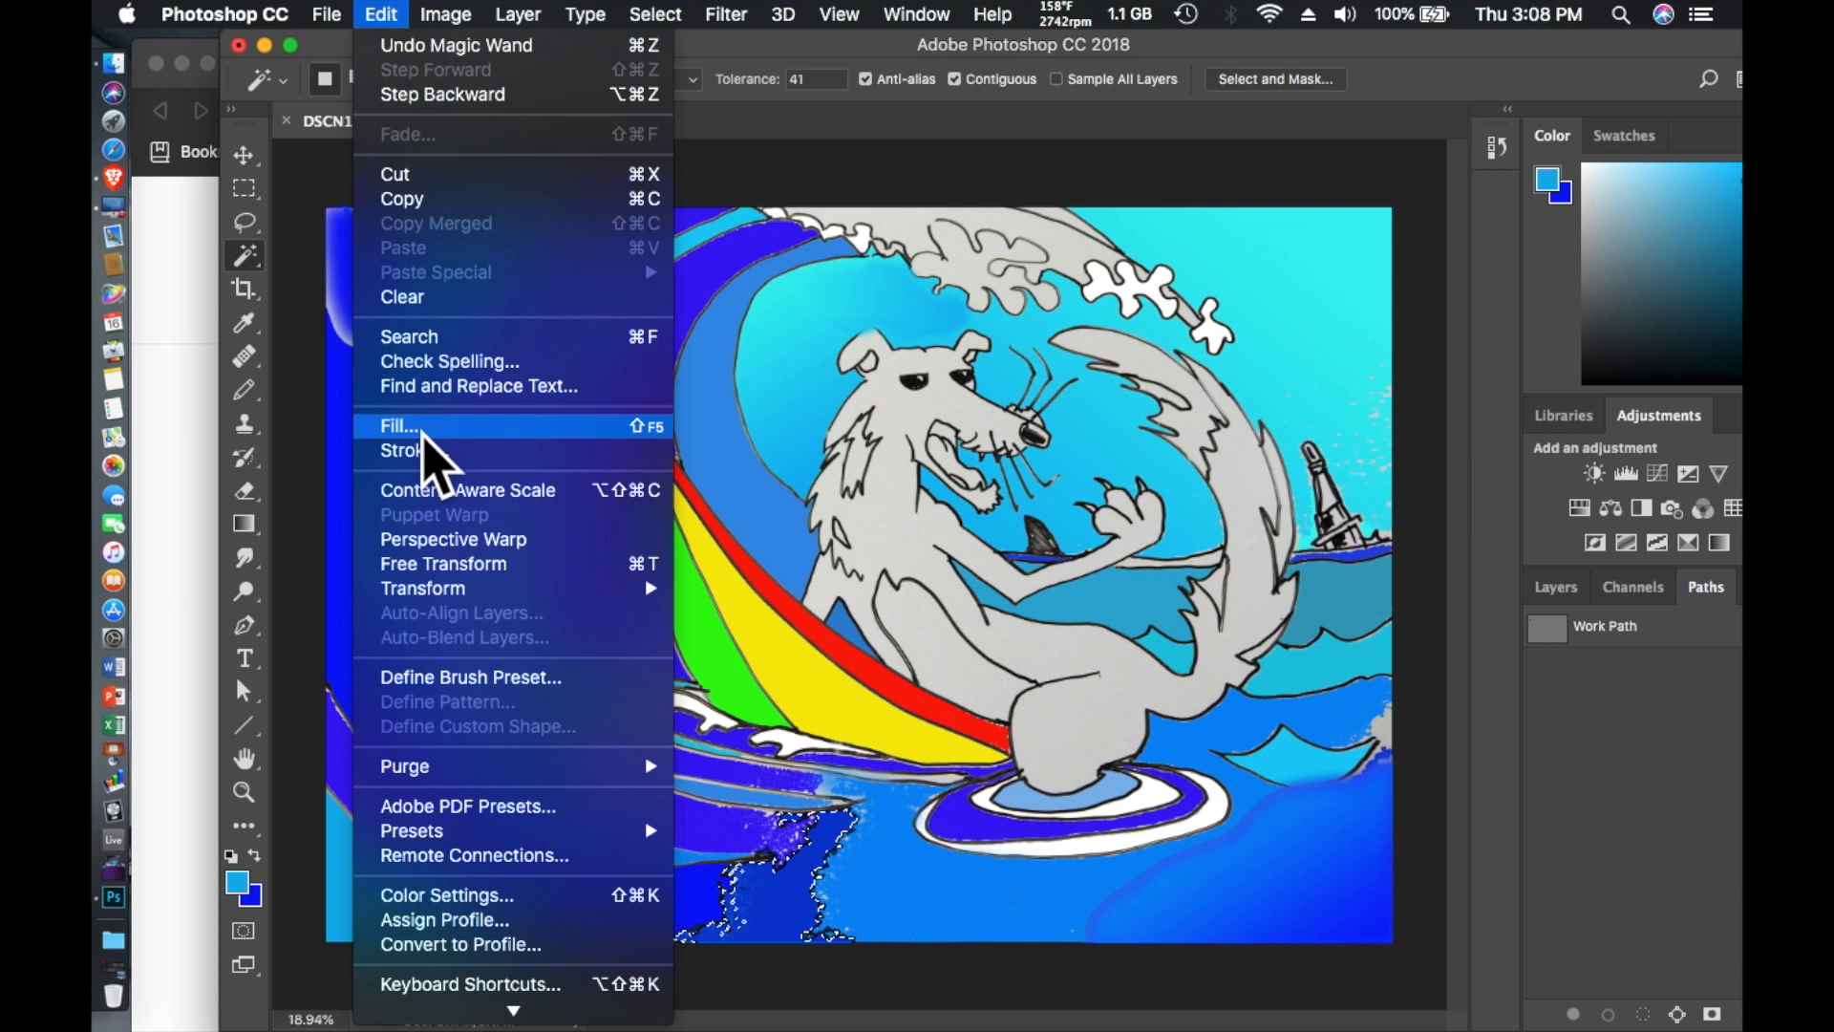
{"action": "left_click", "coordinate": [424, 432]}
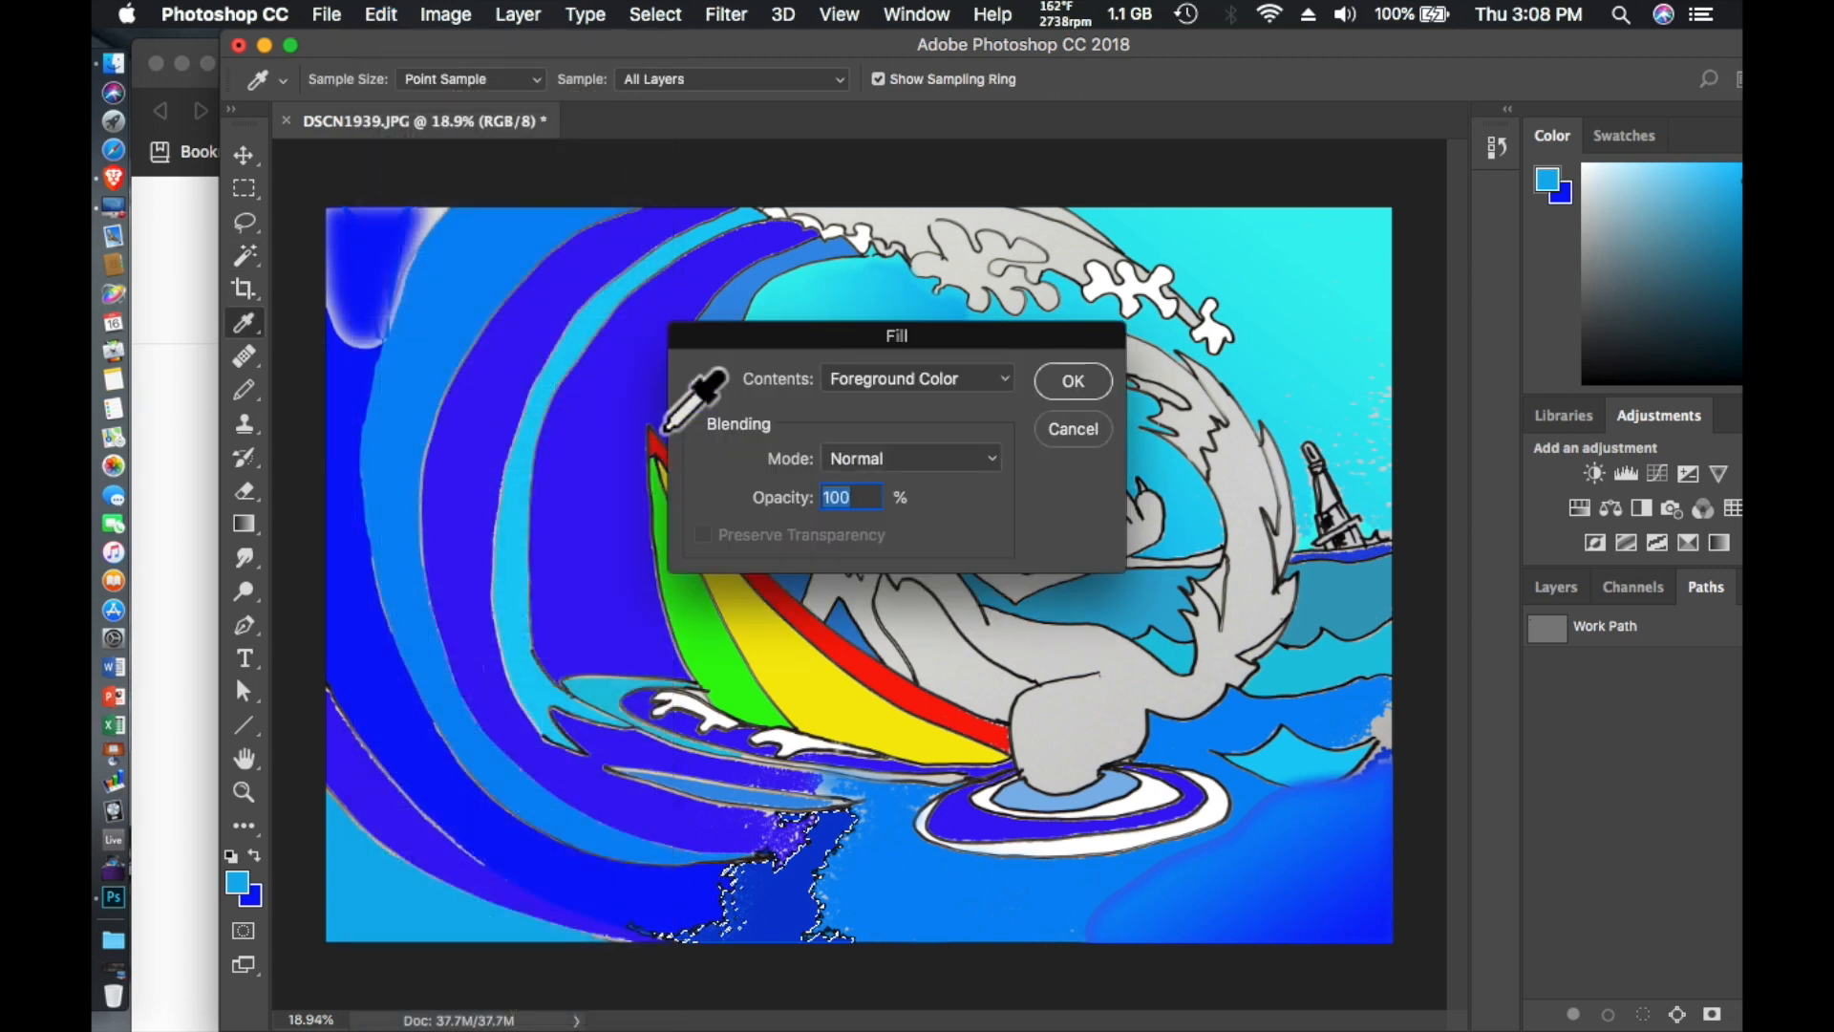
{"action": "left_click", "coordinate": [1072, 382]}
{"action": "key", "text": "w"}
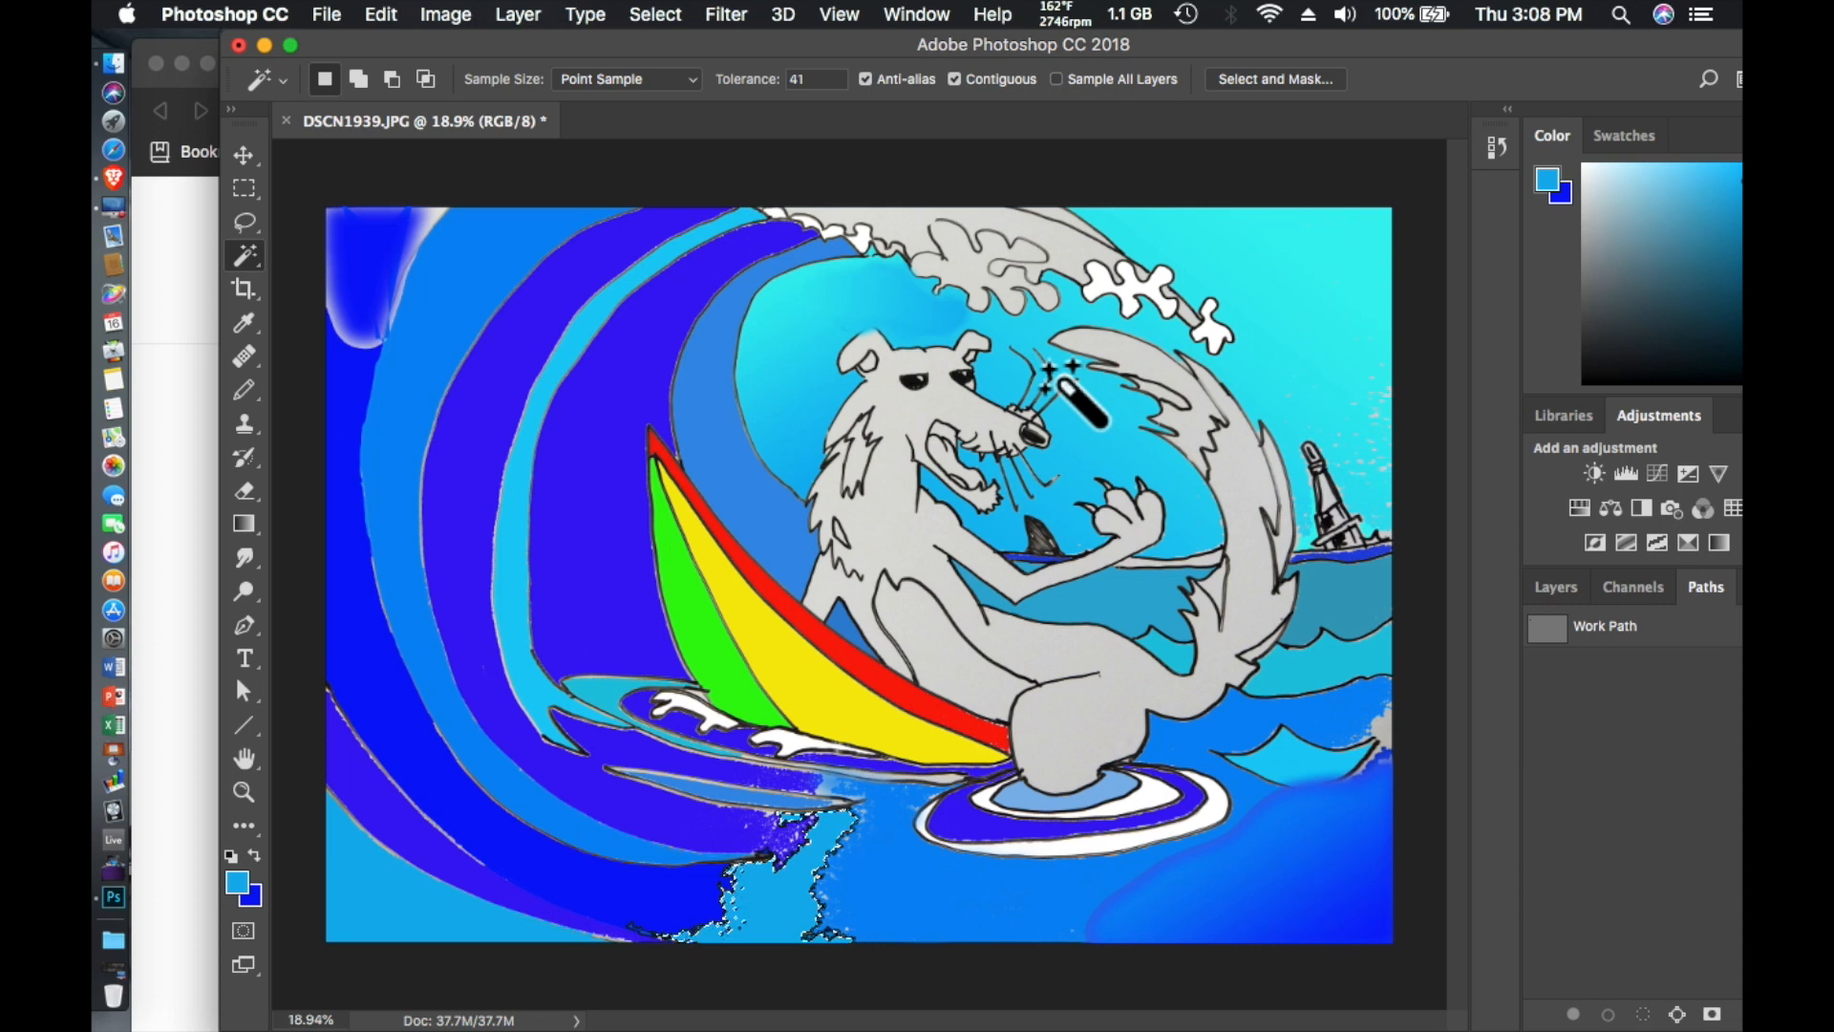
- Change the foreground color to medium blue and refill the selected jagged water patch below the surfboard with it
{"action": "left_click", "coordinate": [237, 882]}
{"action": "left_click", "coordinate": [922, 439]}
{"action": "left_click", "coordinate": [1154, 297]}
{"action": "left_click", "coordinate": [381, 15]}
{"action": "left_click", "coordinate": [423, 432]}
{"action": "left_click", "coordinate": [1072, 382]}
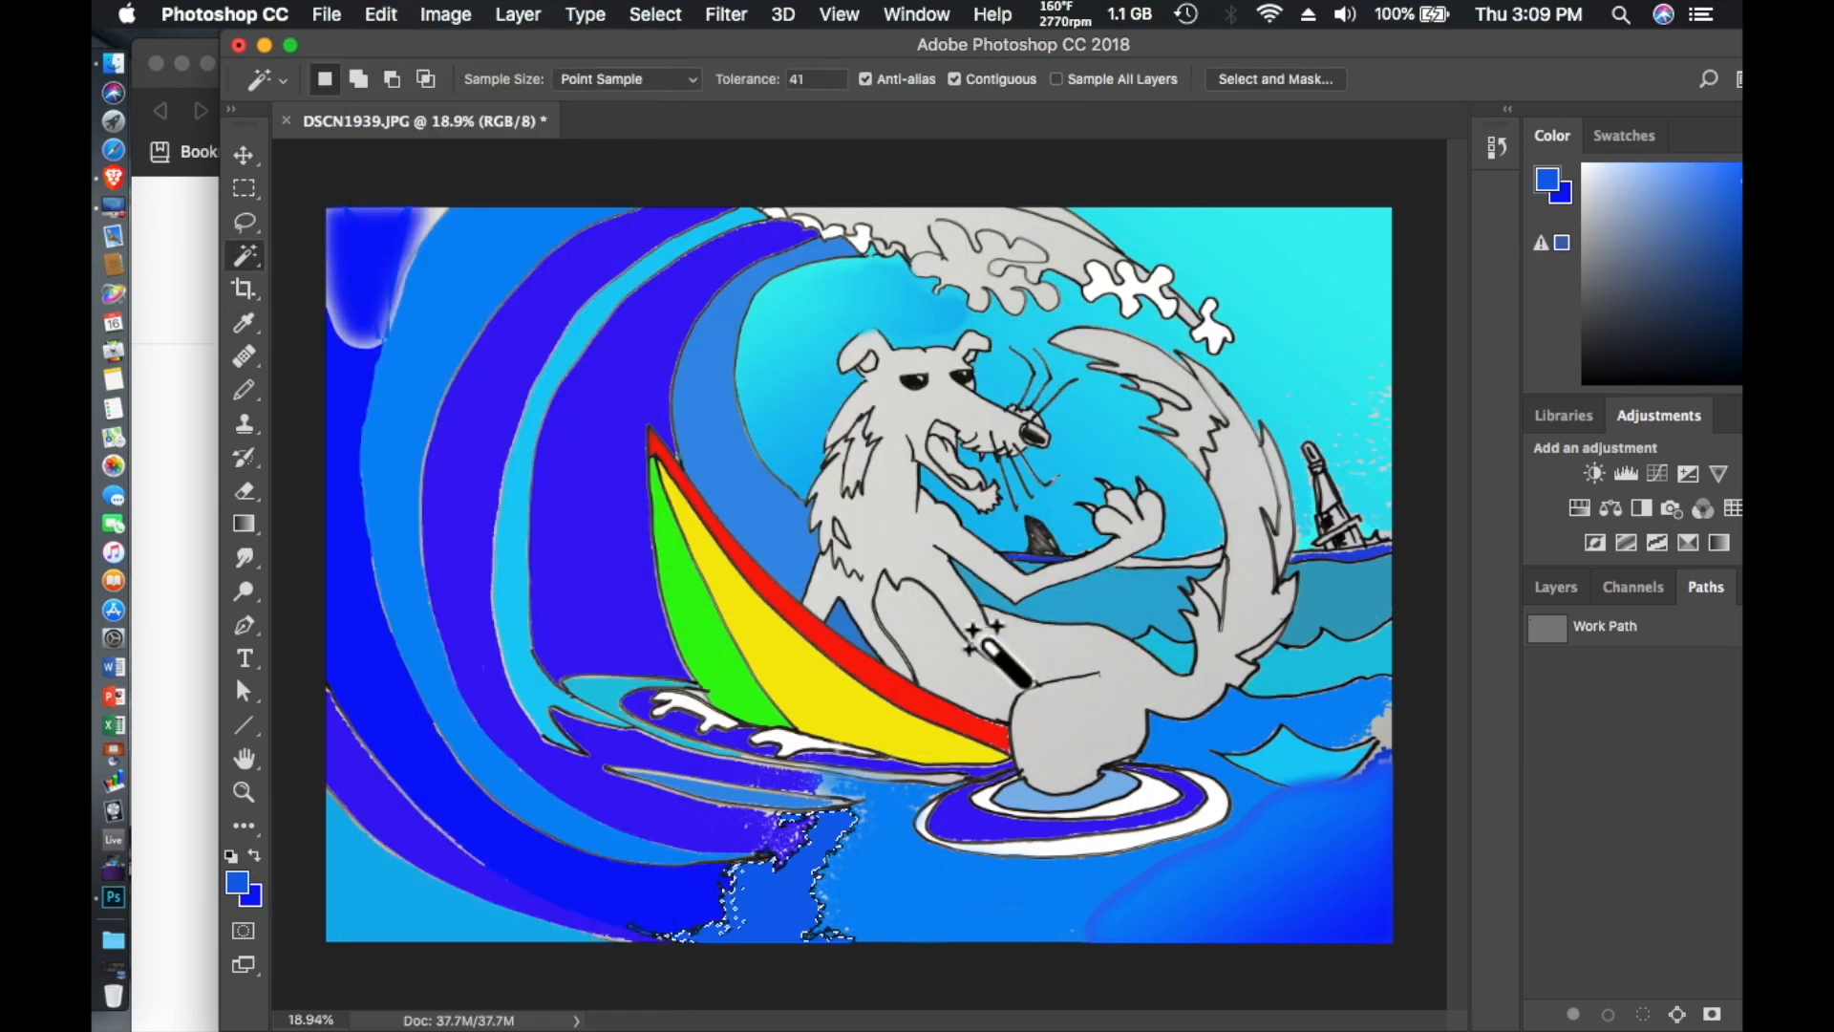
- Select the horizon strip between the paw and the tail with the Magic Wand and fill it with deep blue
{"action": "scroll", "coordinate": [889, 521], "scroll_direction": "up", "scroll_amount": 5}
{"action": "scroll", "coordinate": [888, 520], "scroll_direction": "right", "scroll_amount": 5}
{"action": "left_click", "coordinate": [1051, 621]}
{"action": "left_click", "coordinate": [380, 14]}
{"action": "key", "text": "Escape"}
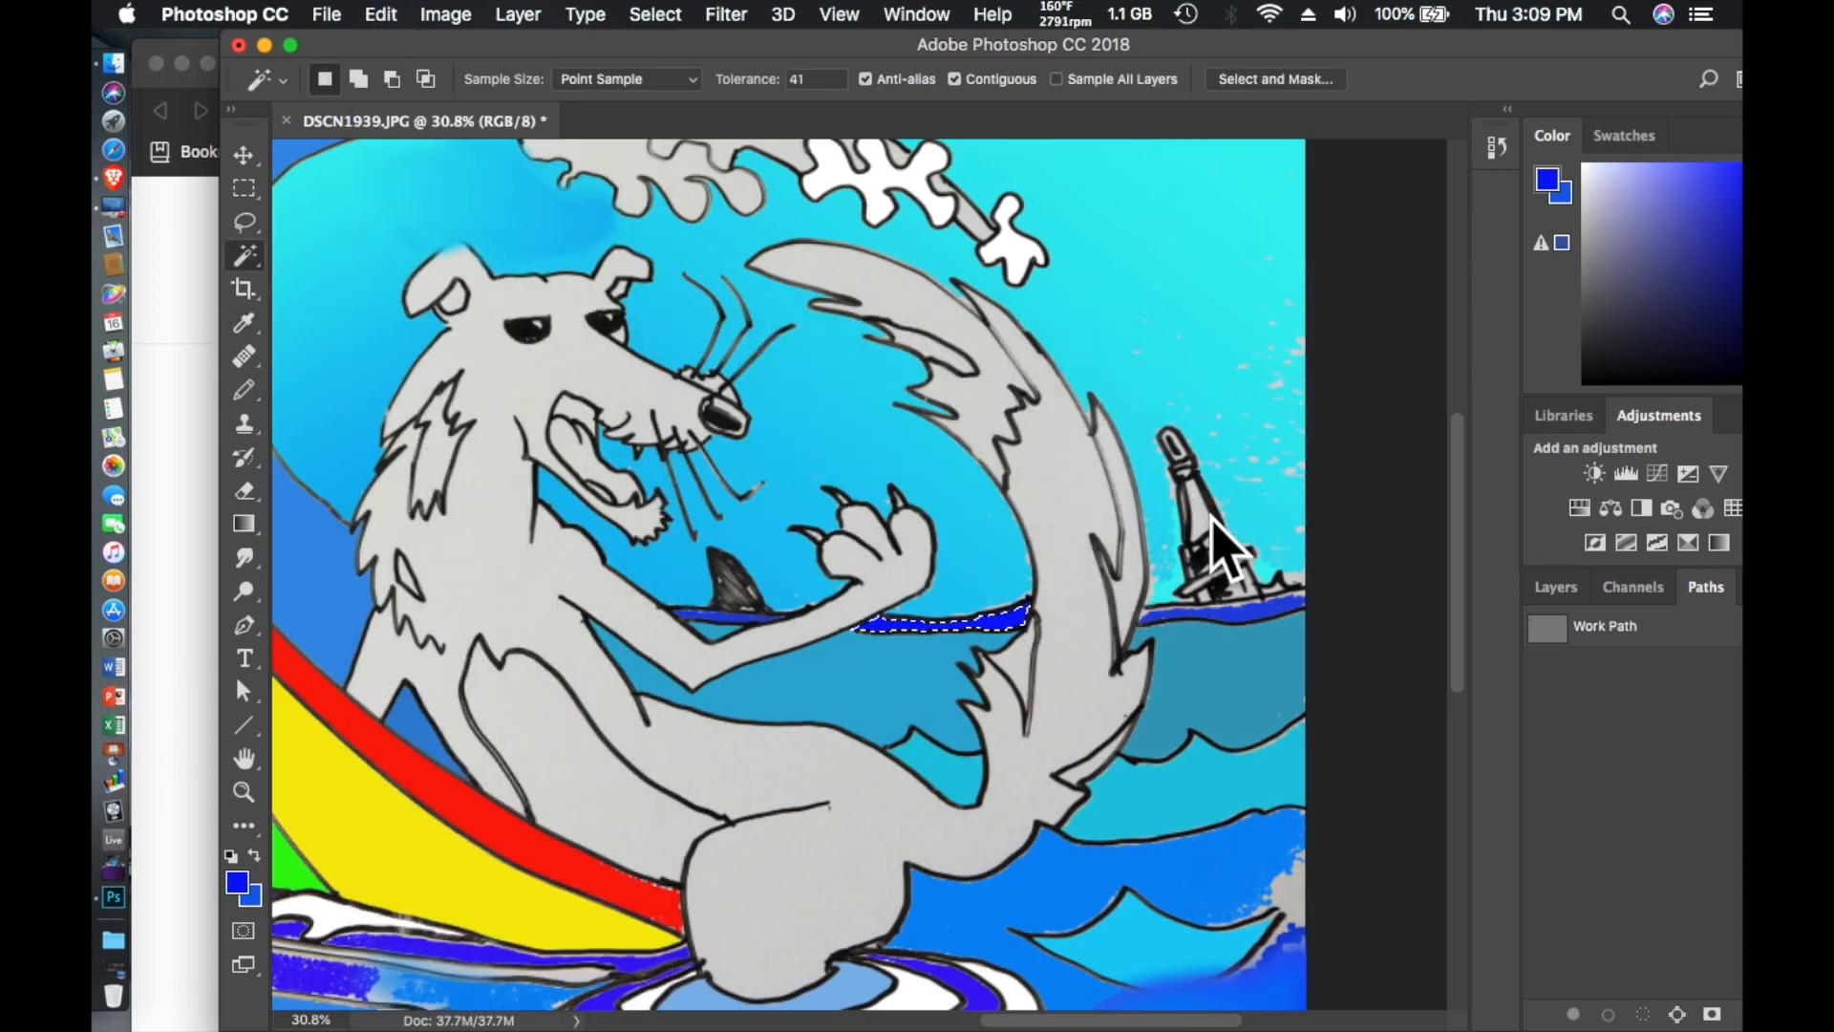
- Set the foreground color to cyan and fill the small wave area beside the base of the tail with it
{"action": "left_click", "coordinate": [236, 883]}
{"action": "left_click", "coordinate": [871, 413]}
{"action": "left_click", "coordinate": [871, 421]}
{"action": "left_click", "coordinate": [1096, 249]}
{"action": "left_click", "coordinate": [380, 14]}
{"action": "left_click", "coordinate": [412, 426]}
{"action": "left_click", "coordinate": [1070, 377]}
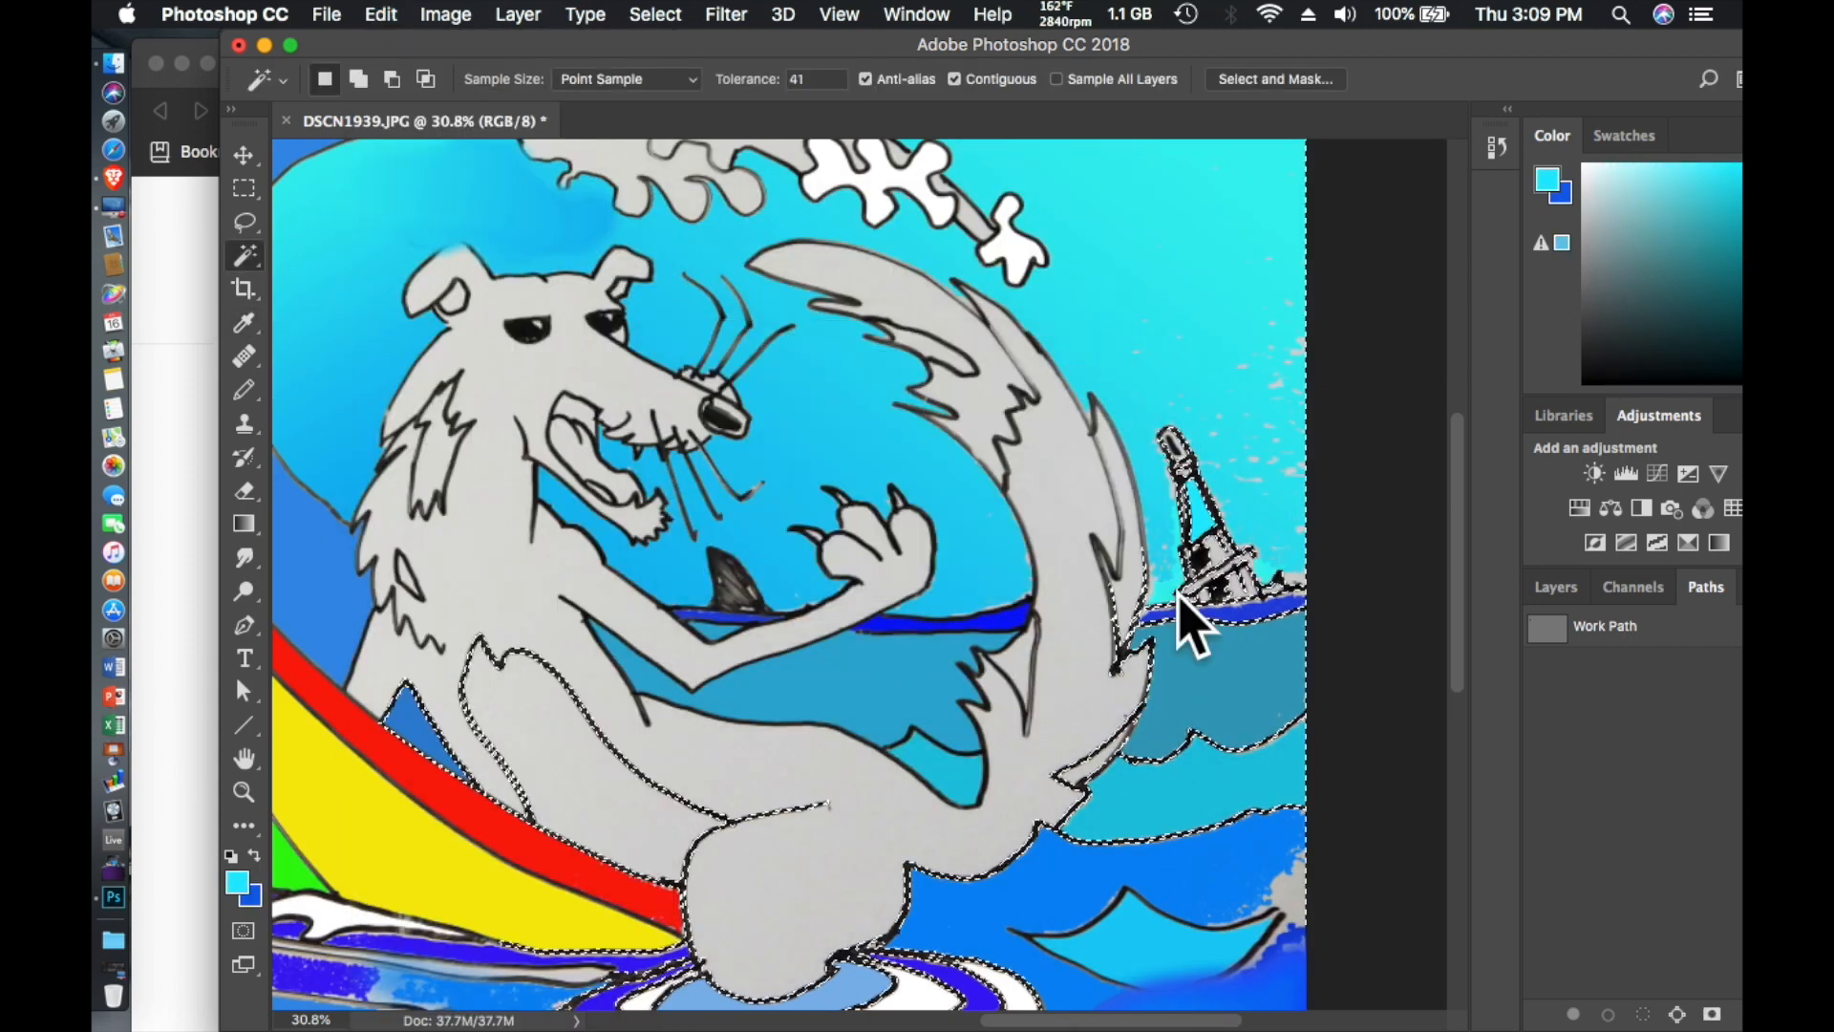
- Select the gray wave crest above the animal's head with the Magic Wand and fill it with the cyan foreground color
{"action": "scroll", "coordinate": [1213, 377], "scroll_direction": "up", "scroll_amount": 4}
{"action": "left_click", "coordinate": [807, 250]}
{"action": "left_click", "coordinate": [436, 14]}
{"action": "mouse_move", "coordinate": [382, 14]}
{"action": "left_click", "coordinate": [412, 426]}
{"action": "left_click", "coordinate": [1072, 381]}
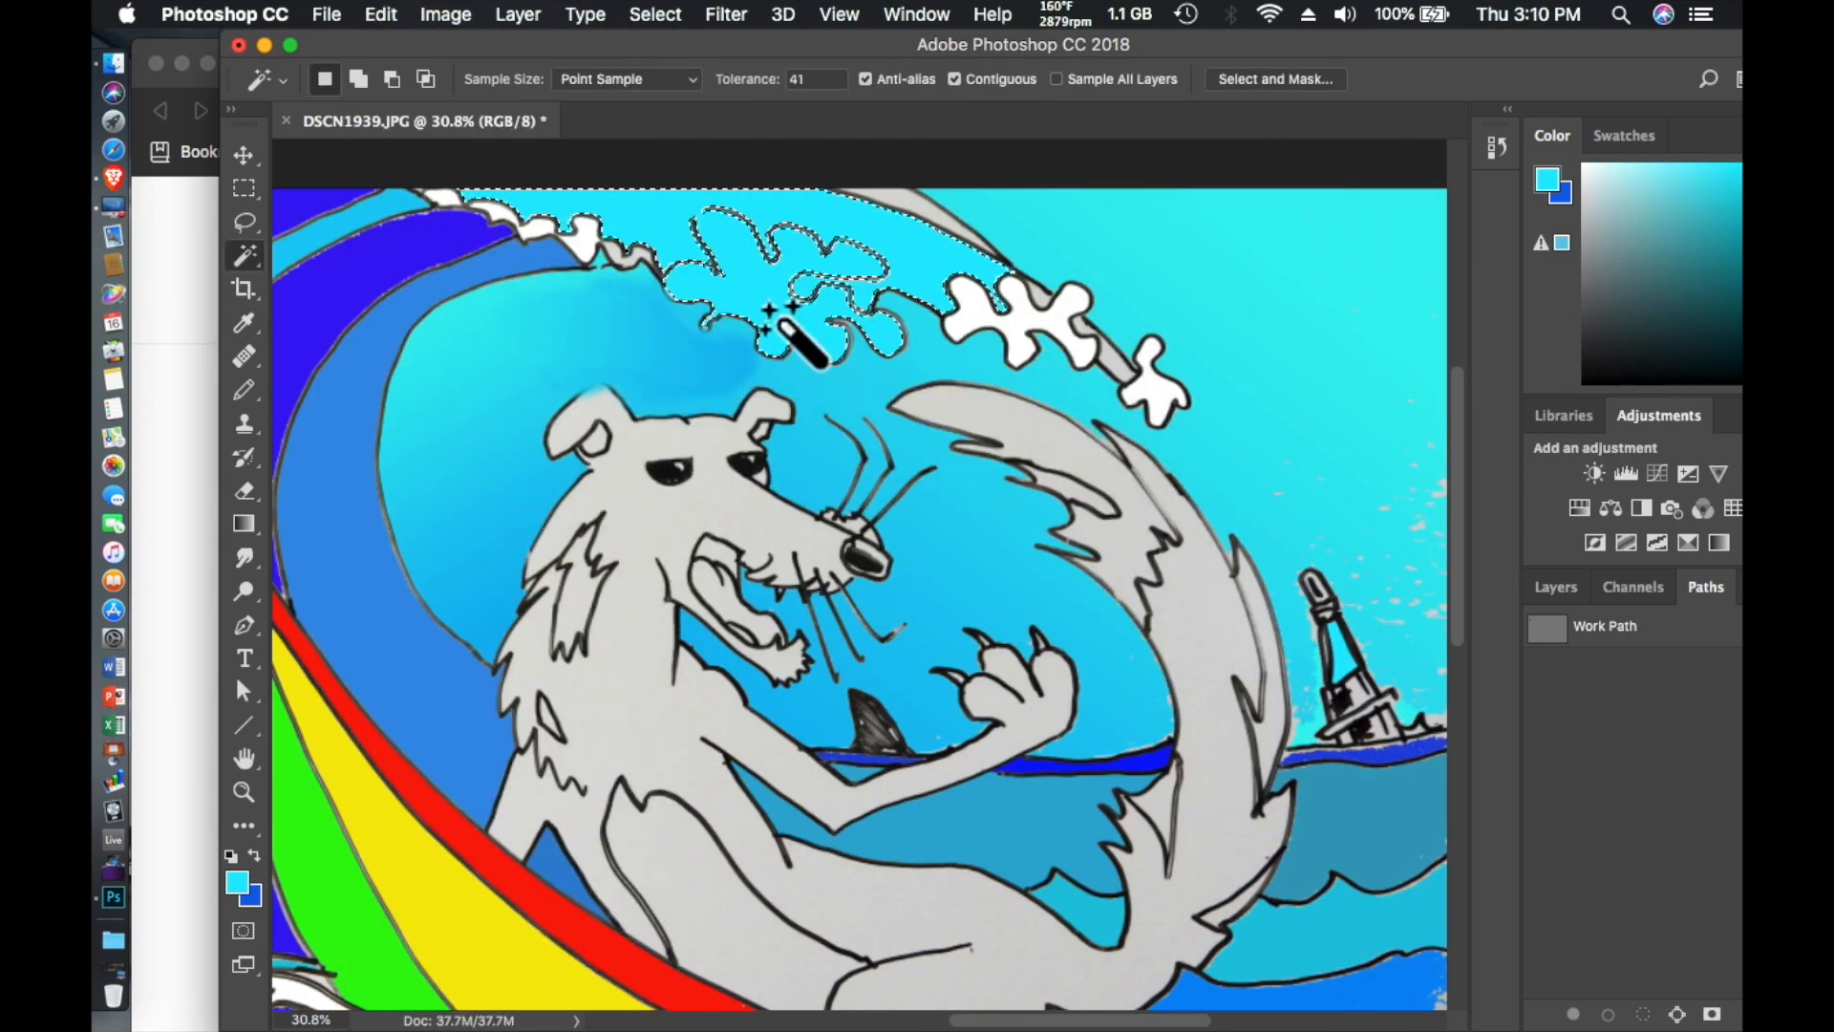
- Change the foreground color to bright blue and refill the selected wave crest with it
{"action": "left_click", "coordinate": [238, 882]}
{"action": "left_click", "coordinate": [869, 402]}
{"action": "left_click", "coordinate": [1096, 249]}
{"action": "left_click", "coordinate": [380, 14]}
{"action": "left_click", "coordinate": [412, 426]}
{"action": "left_click", "coordinate": [1072, 379]}
- Draw a black stroke with the Pencil tool at 4 px and 100% opacity along the foam outline inside the blue wave crest
{"action": "left_click", "coordinate": [242, 221]}
{"action": "left_click", "coordinate": [612, 406]}
{"action": "scroll", "coordinate": [611, 406], "scroll_direction": "up", "scroll_amount": 6}
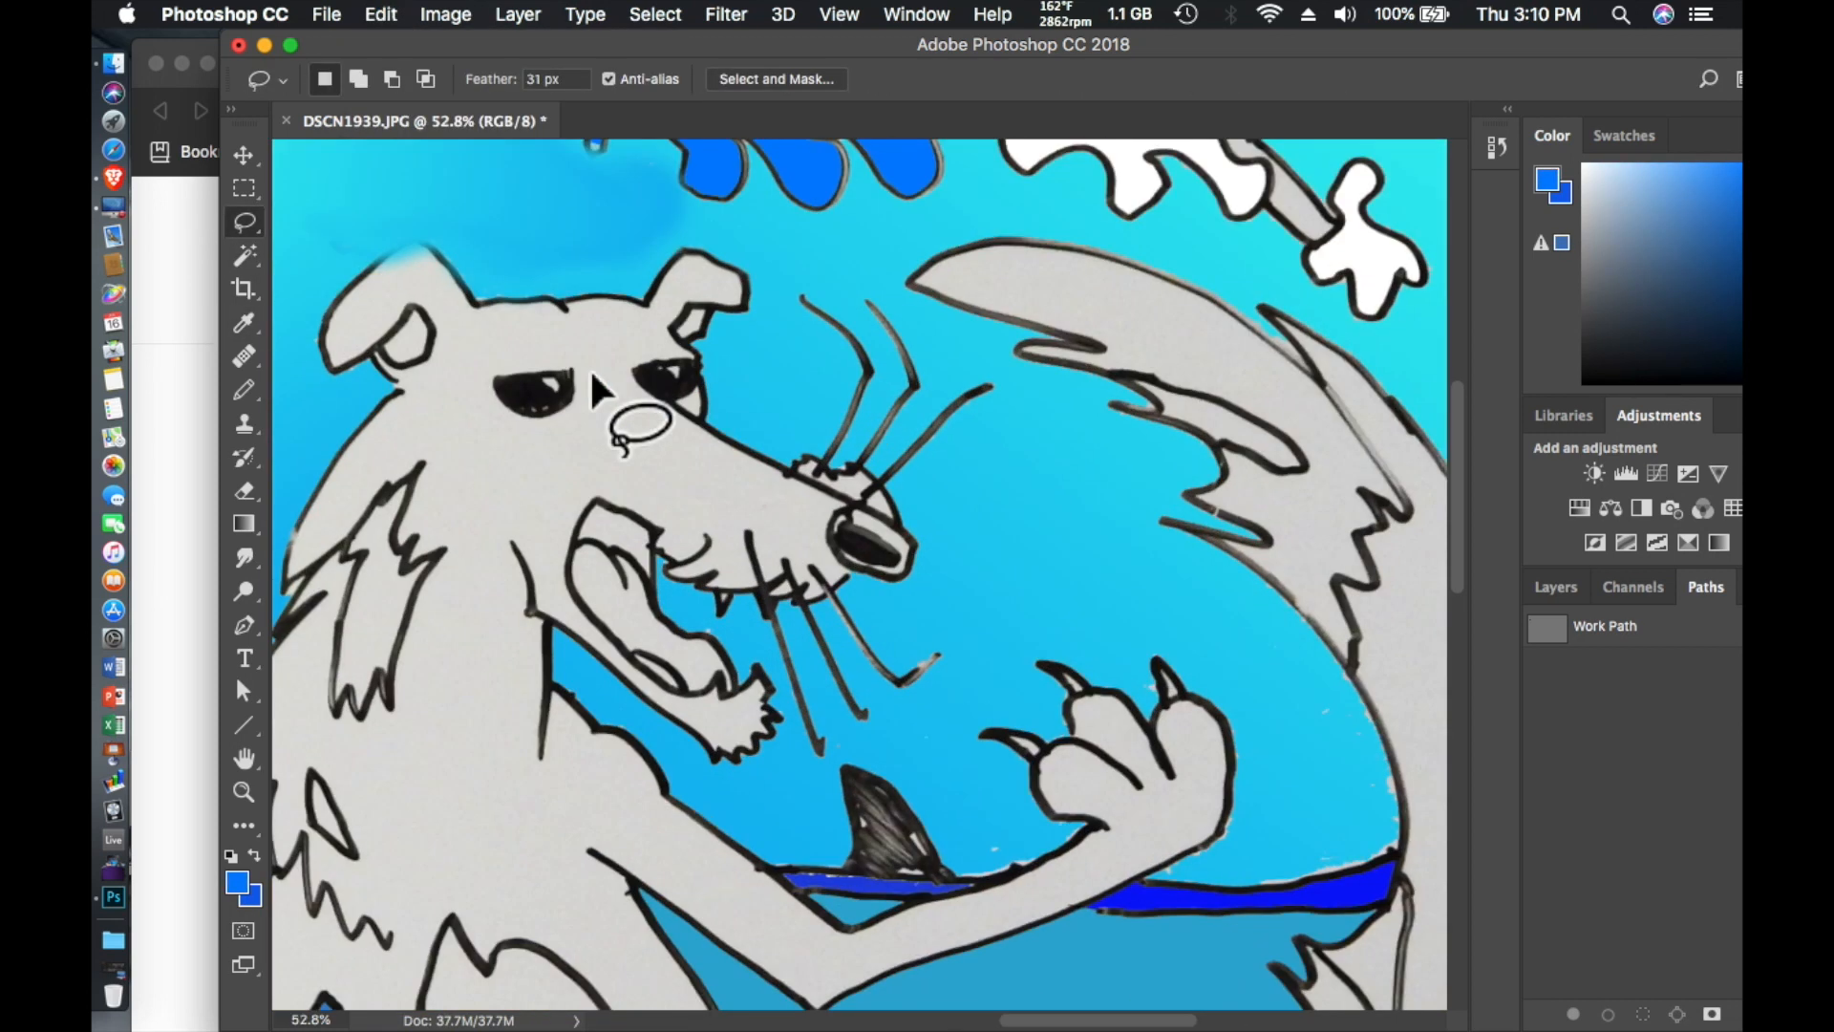
{"action": "left_click", "coordinate": [245, 390]}
{"action": "left_click", "coordinate": [234, 884]}
{"action": "left_click", "coordinate": [823, 585]}
{"action": "left_click", "coordinate": [1096, 250]}
{"action": "left_click_drag", "start_coordinate": [722, 488], "coordinate": [677, 518]}
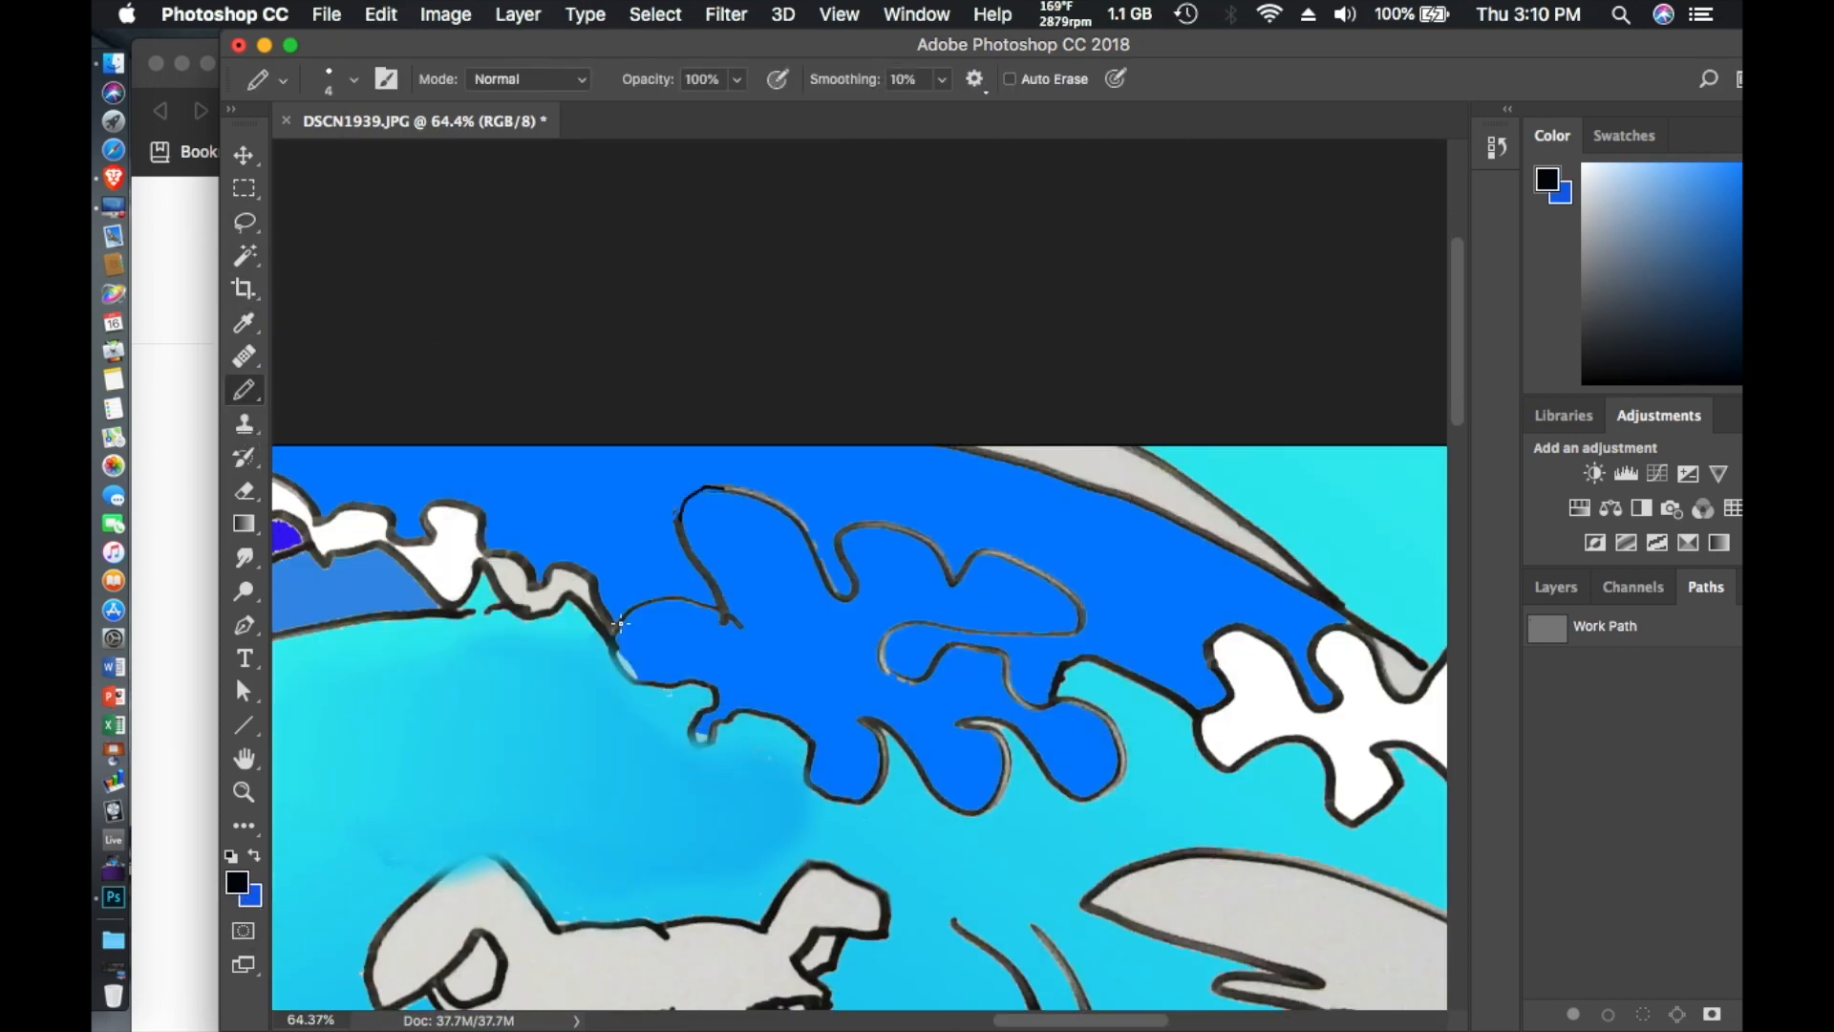
- Select the foam shape inside the wave crest with the Magic Wand and fill it with an off-white foreground color
{"action": "left_click", "coordinate": [245, 254]}
{"action": "left_click", "coordinate": [237, 882]}
{"action": "left_click", "coordinate": [520, 280]}
{"action": "left_click", "coordinate": [1095, 249]}
{"action": "left_click", "coordinate": [380, 15]}
{"action": "left_click", "coordinate": [412, 426]}
{"action": "left_click", "coordinate": [1072, 379]}
- Swap the foreground and background colors and fill the gray strip between the white foam splashes on the crest with medium blue
{"action": "scroll", "coordinate": [921, 406], "scroll_direction": "right", "scroll_amount": 6}
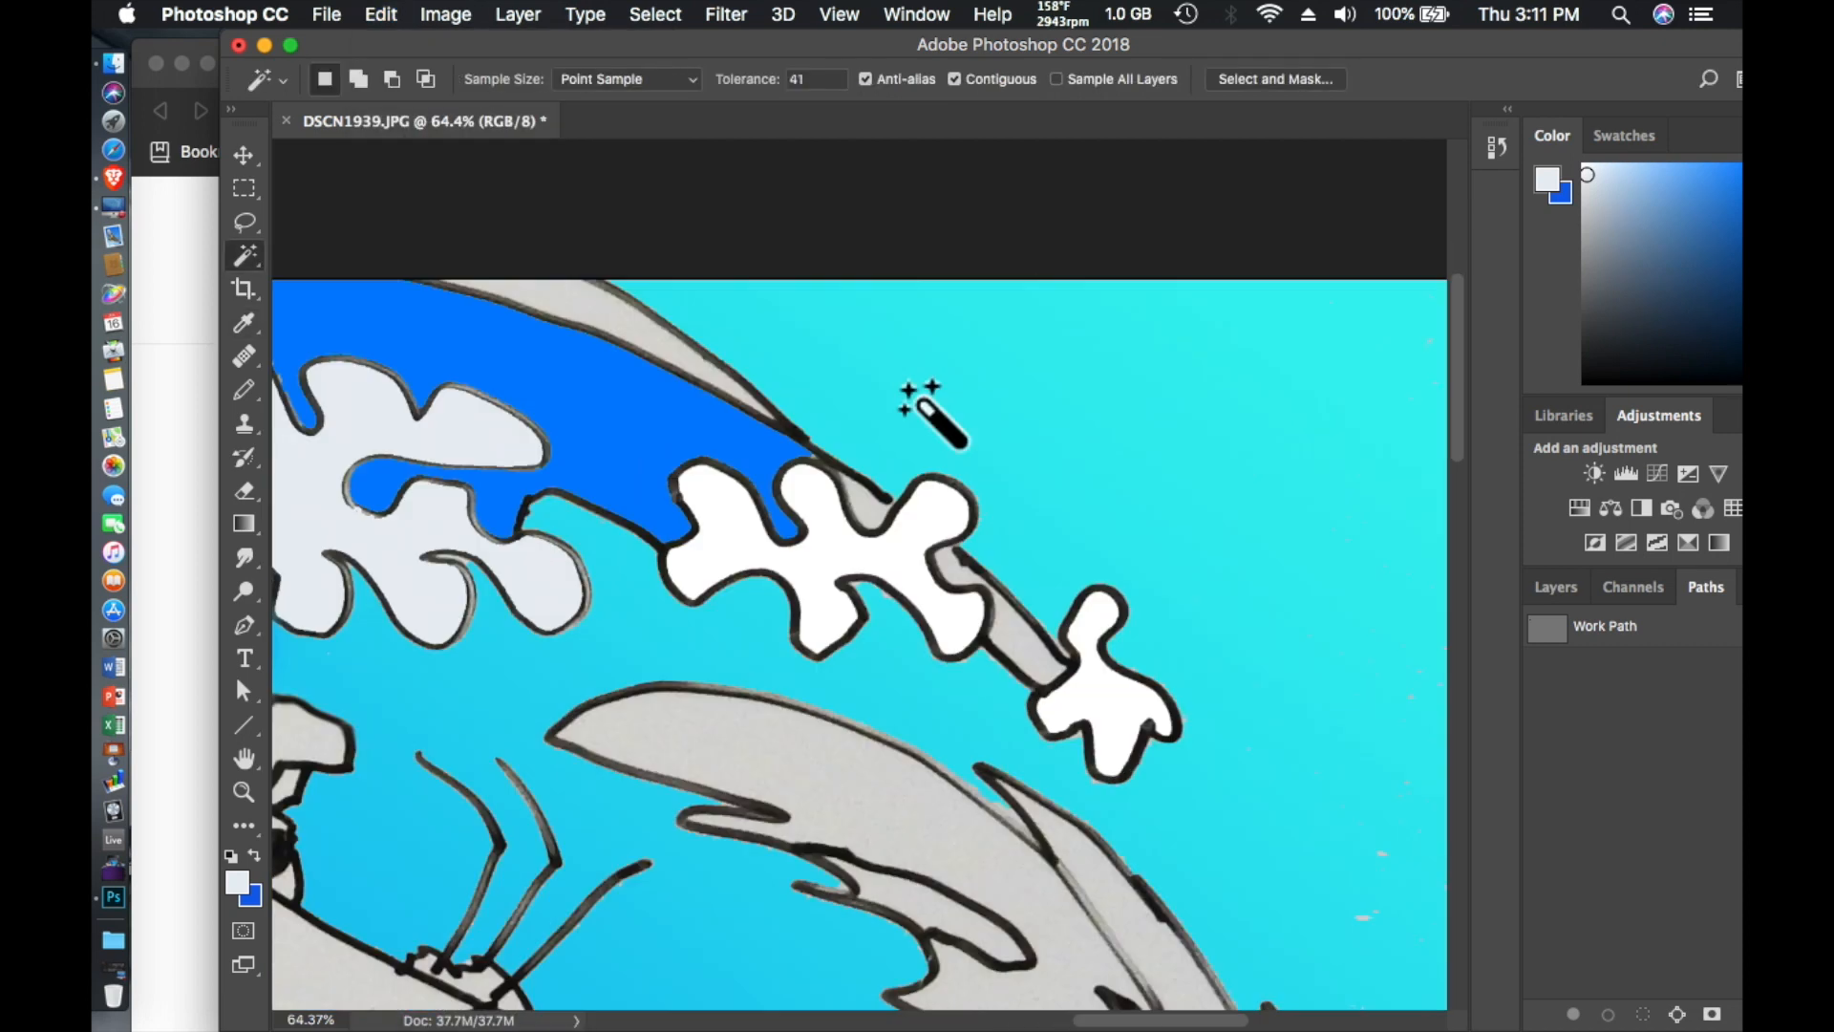
{"action": "left_click", "coordinate": [254, 855]}
{"action": "left_click", "coordinate": [853, 494]}
{"action": "left_click", "coordinate": [380, 15]}
{"action": "left_click", "coordinate": [413, 426]}
{"action": "left_click", "coordinate": [1072, 379]}
- Select the gray patch in the water at the picture's right edge with the Magic Wand and fill it with the medium blue foreground color
{"action": "scroll", "coordinate": [865, 554], "scroll_direction": "down", "scroll_amount": 6}
{"action": "scroll", "coordinate": [864, 554], "scroll_direction": "down", "scroll_amount": 6}
{"action": "left_click", "coordinate": [1232, 669]}
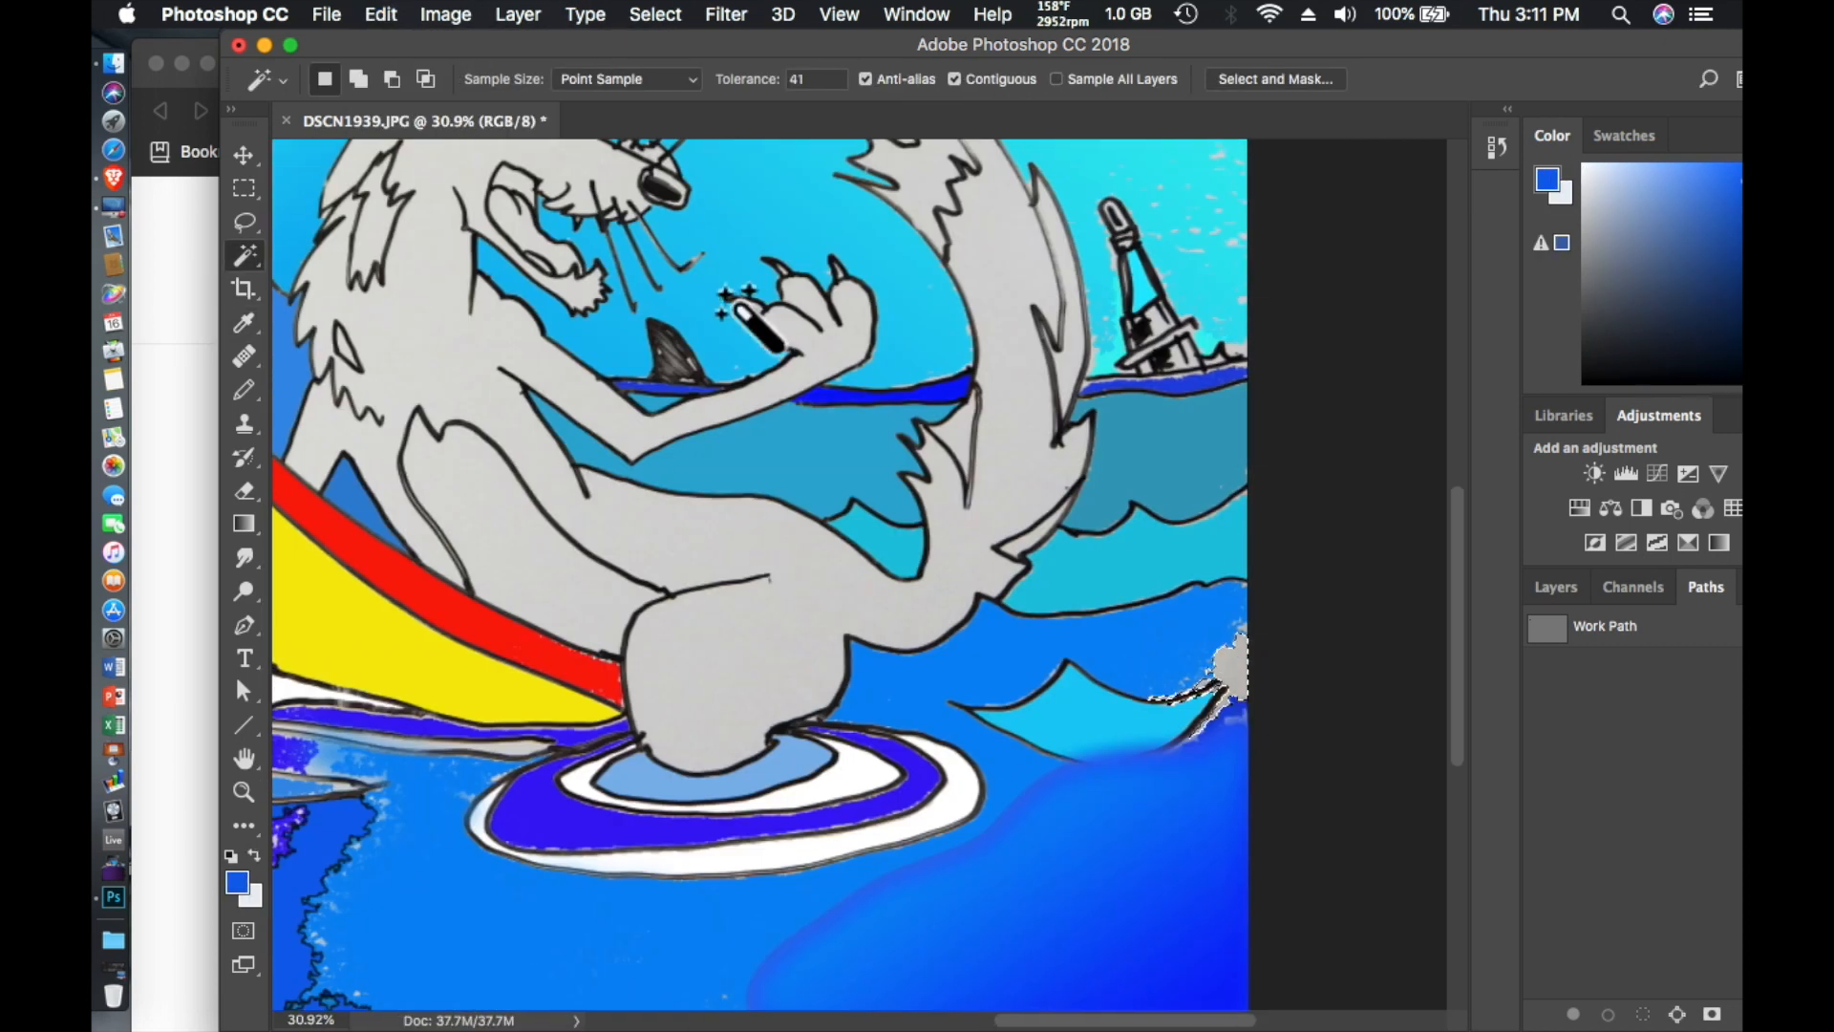
{"action": "left_click", "coordinate": [380, 15]}
{"action": "left_click", "coordinate": [412, 426]}
{"action": "left_click", "coordinate": [1072, 380]}
- Lasso the jagged water patch below the surfboard with a 31 px feather and cover it with a gradient between two blues
{"action": "left_click", "coordinate": [245, 222]}
{"action": "scroll", "coordinate": [769, 580], "scroll_direction": "up", "scroll_amount": 2}
{"action": "scroll", "coordinate": [769, 581], "scroll_direction": "down", "scroll_amount": 5}
{"action": "scroll", "coordinate": [769, 580], "scroll_direction": "left", "scroll_amount": 6}
{"action": "left_click_drag", "start_coordinate": [836, 808], "coordinate": [821, 778]}
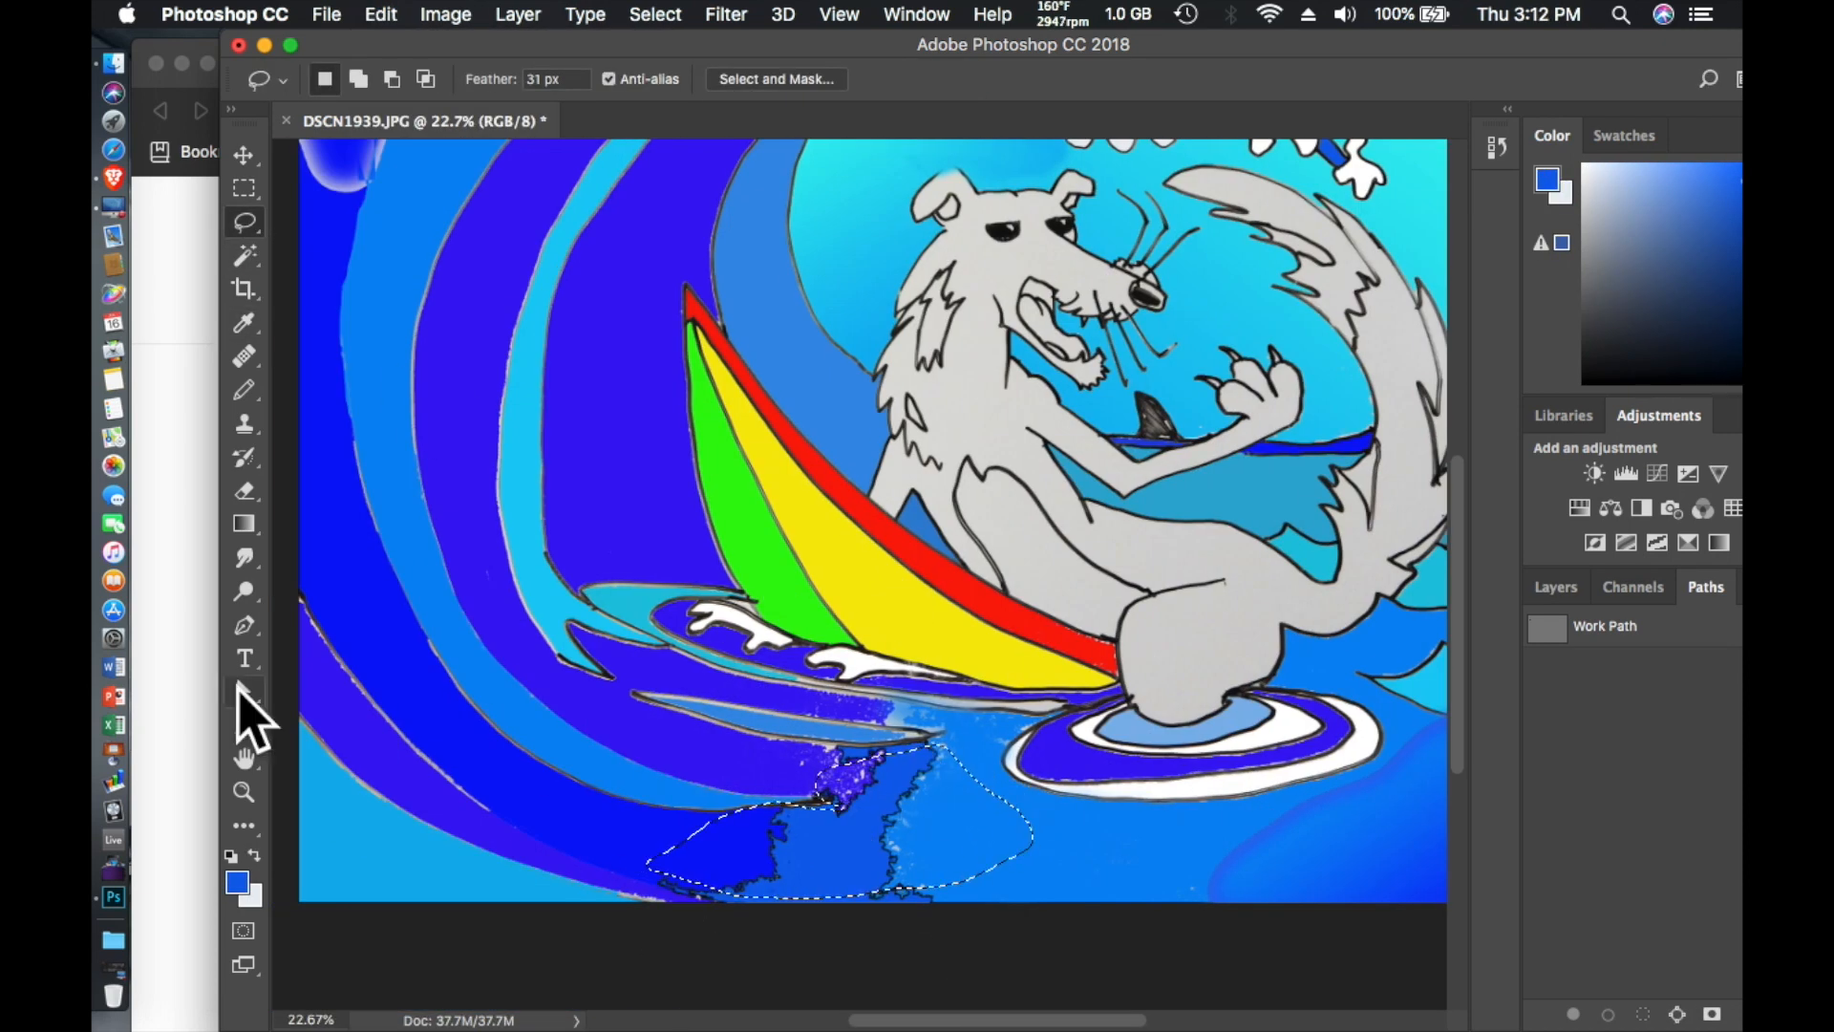
{"action": "left_click", "coordinate": [237, 882]}
{"action": "left_click", "coordinate": [1097, 249]}
{"action": "left_click", "coordinate": [245, 523]}
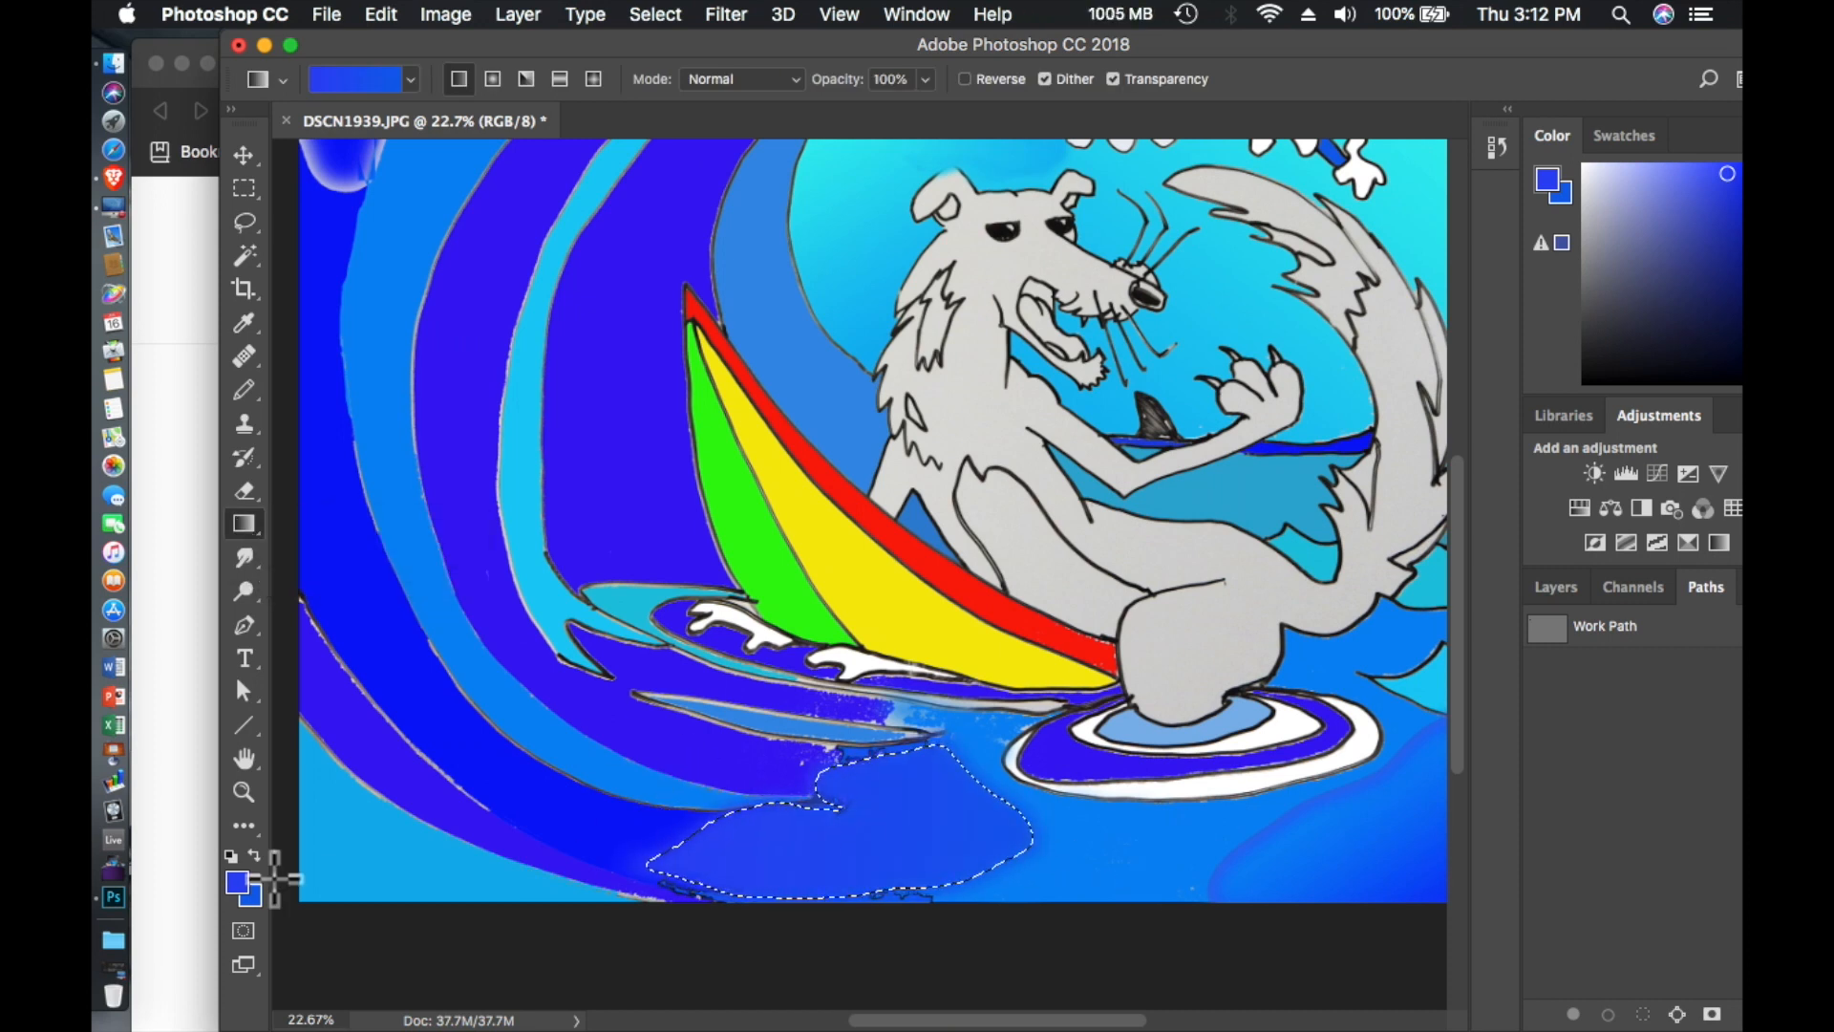
- Swap the colors, set the foreground to a lighter blue, draw a new gradient across the lassoed water patch and deselect
{"action": "left_click", "coordinate": [254, 855]}
{"action": "left_click", "coordinate": [237, 882]}
{"action": "left_click_drag", "start_coordinate": [863, 393], "coordinate": [864, 409]}
{"action": "left_click", "coordinate": [1098, 249]}
{"action": "left_click_drag", "start_coordinate": [1007, 823], "coordinate": [745, 777]}
{"action": "key", "text": "super+d"}
- Smudge the water and wave edges below the surfboard and around the foam ring with a 65 px brush at 31% strength
{"action": "left_click", "coordinate": [245, 222]}
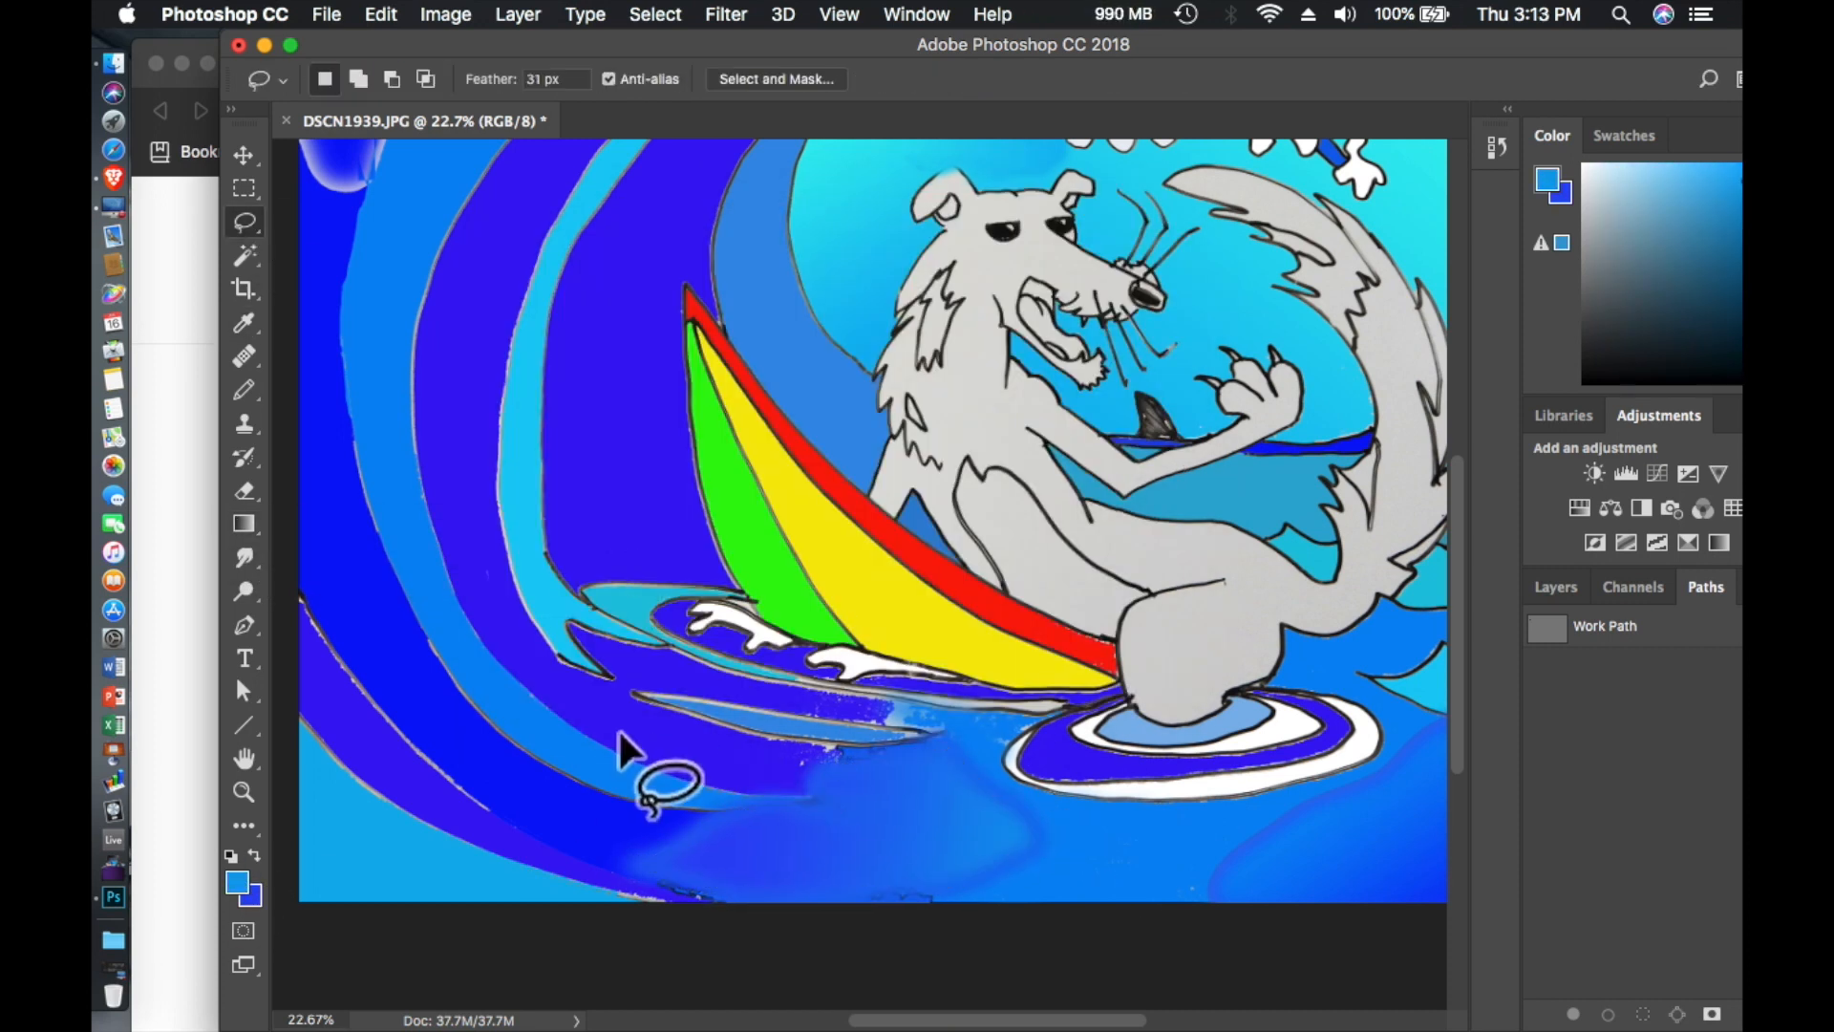
{"action": "left_click", "coordinate": [245, 557]}
{"action": "left_click", "coordinate": [344, 79]}
{"action": "left_click", "coordinate": [726, 79]}
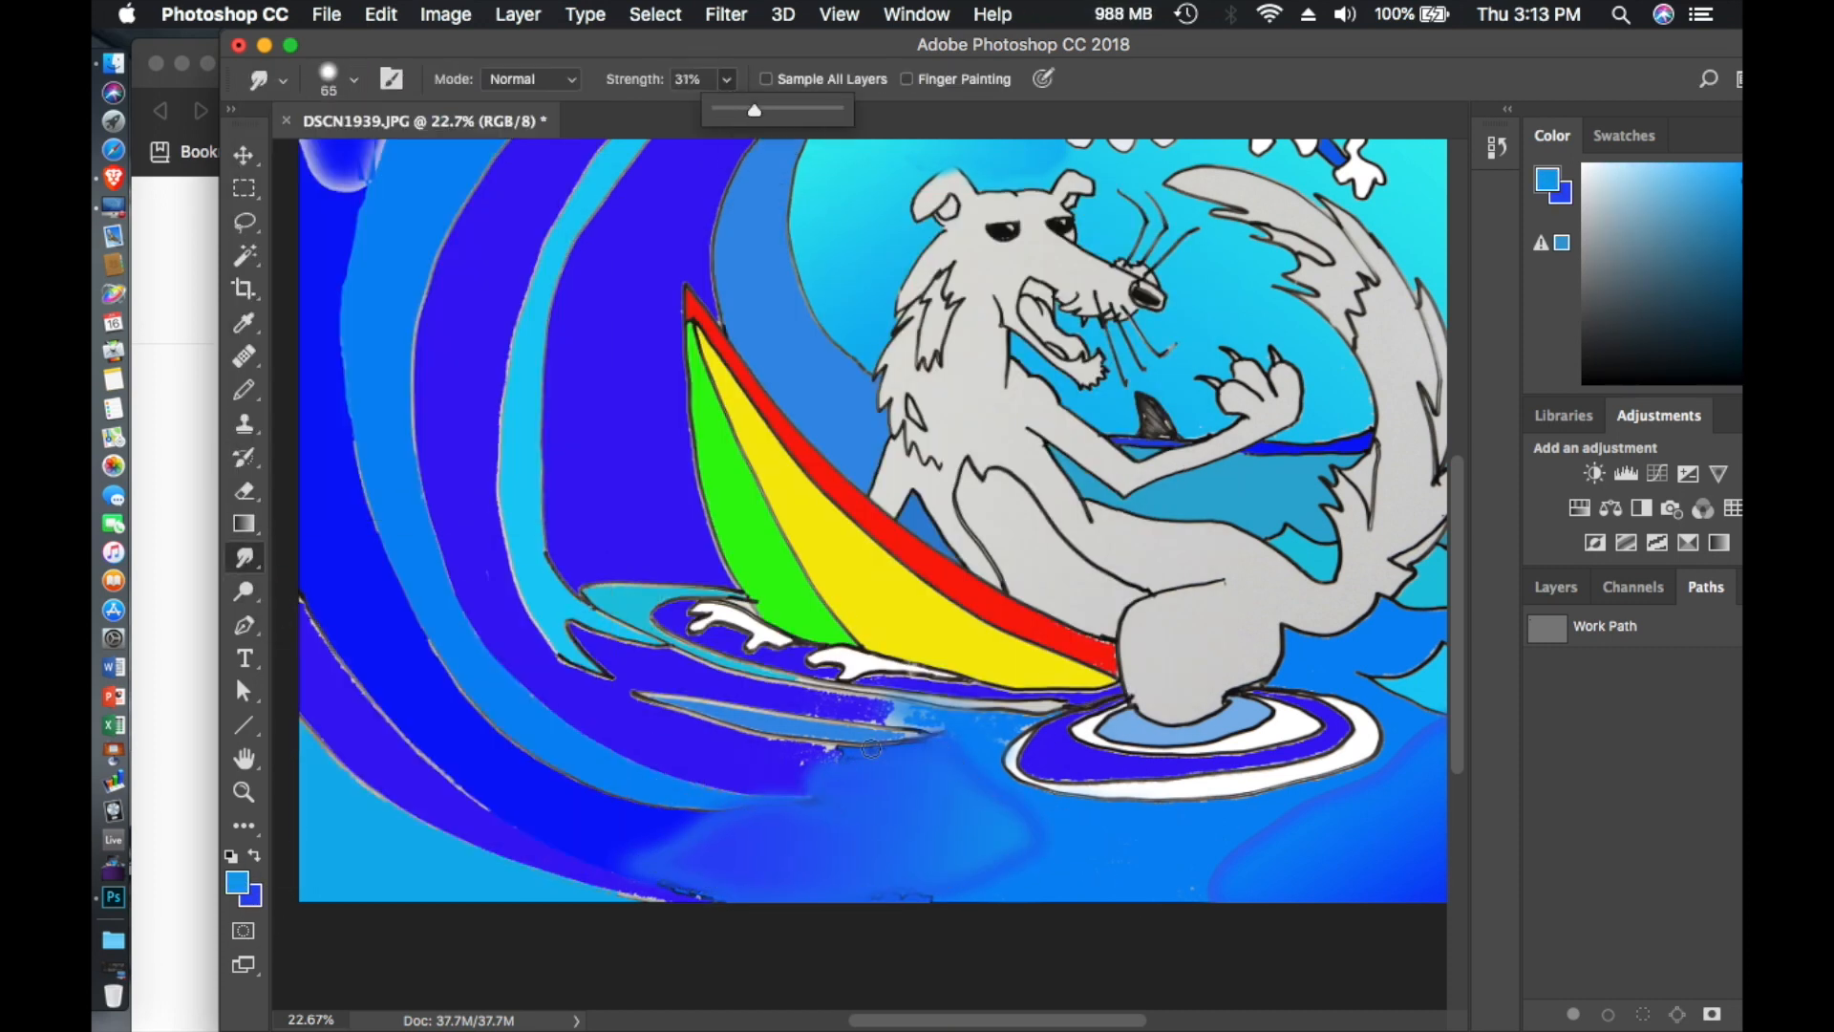
{"action": "left_click_drag", "start_coordinate": [1003, 823], "coordinate": [1067, 829]}
{"action": "left_click_drag", "start_coordinate": [888, 714], "coordinate": [901, 723]}
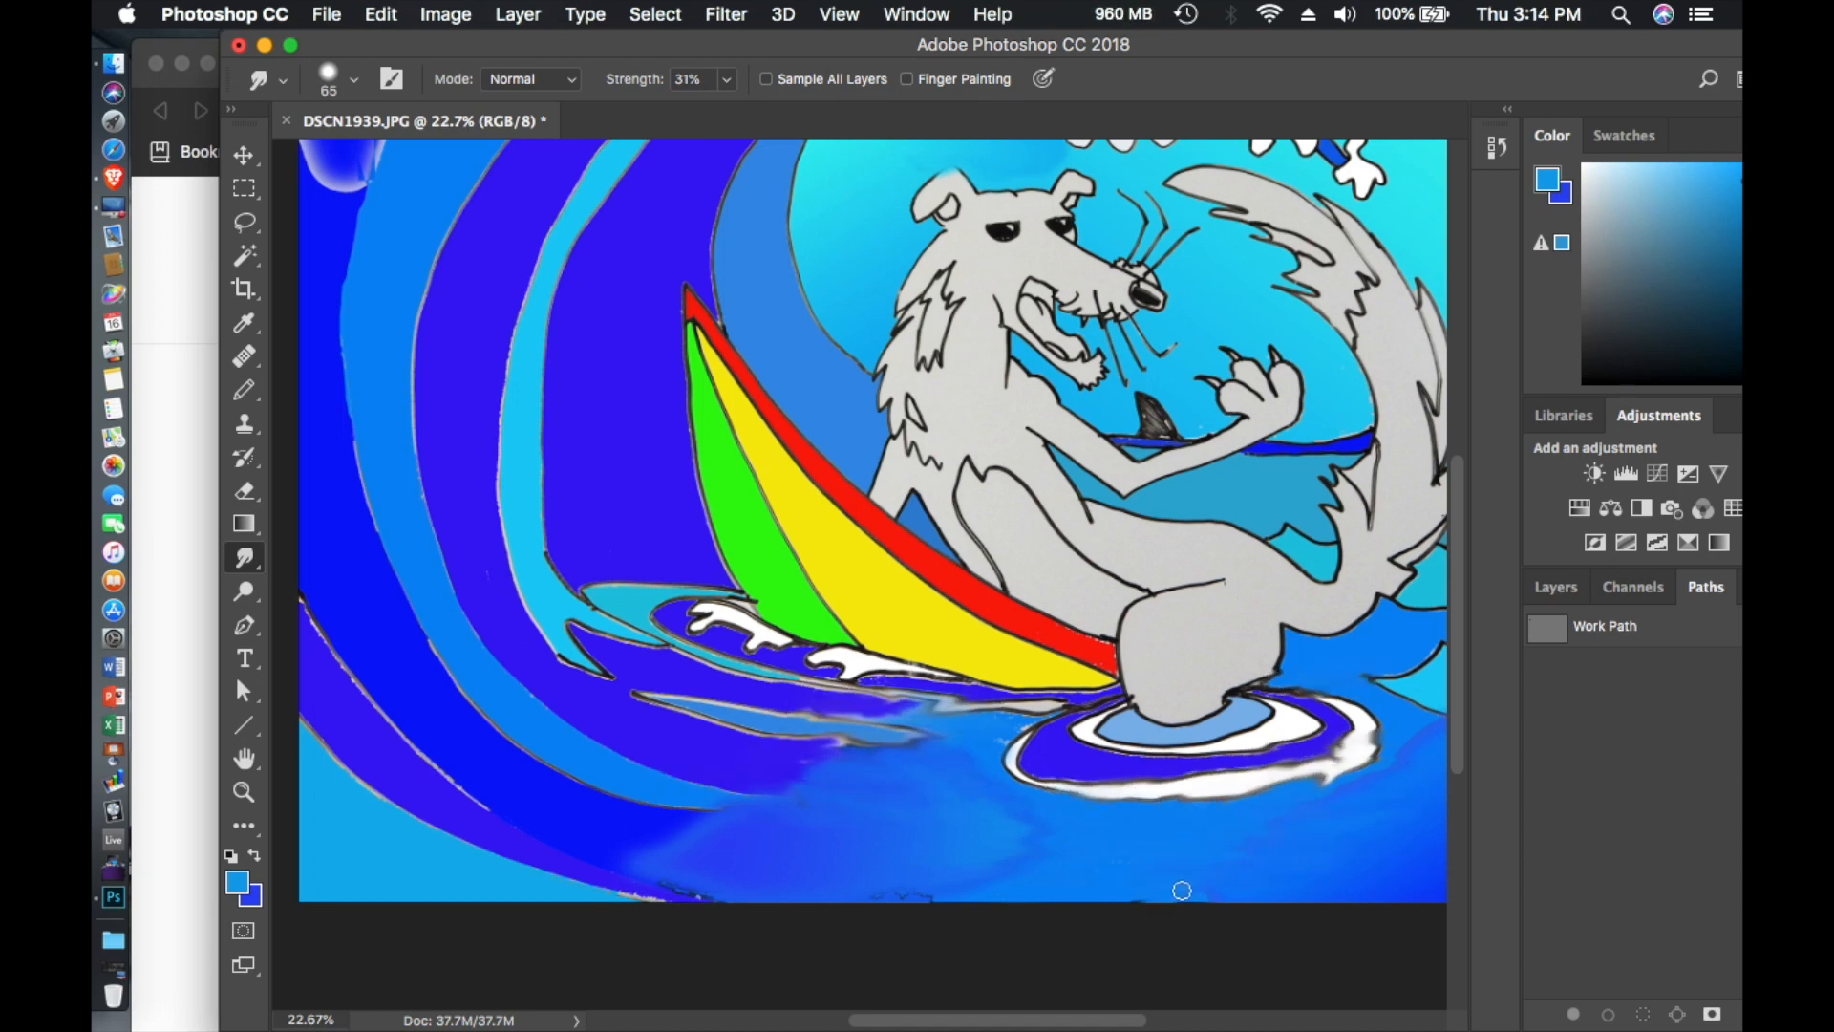
{"action": "left_click_drag", "start_coordinate": [891, 789], "coordinate": [934, 848]}
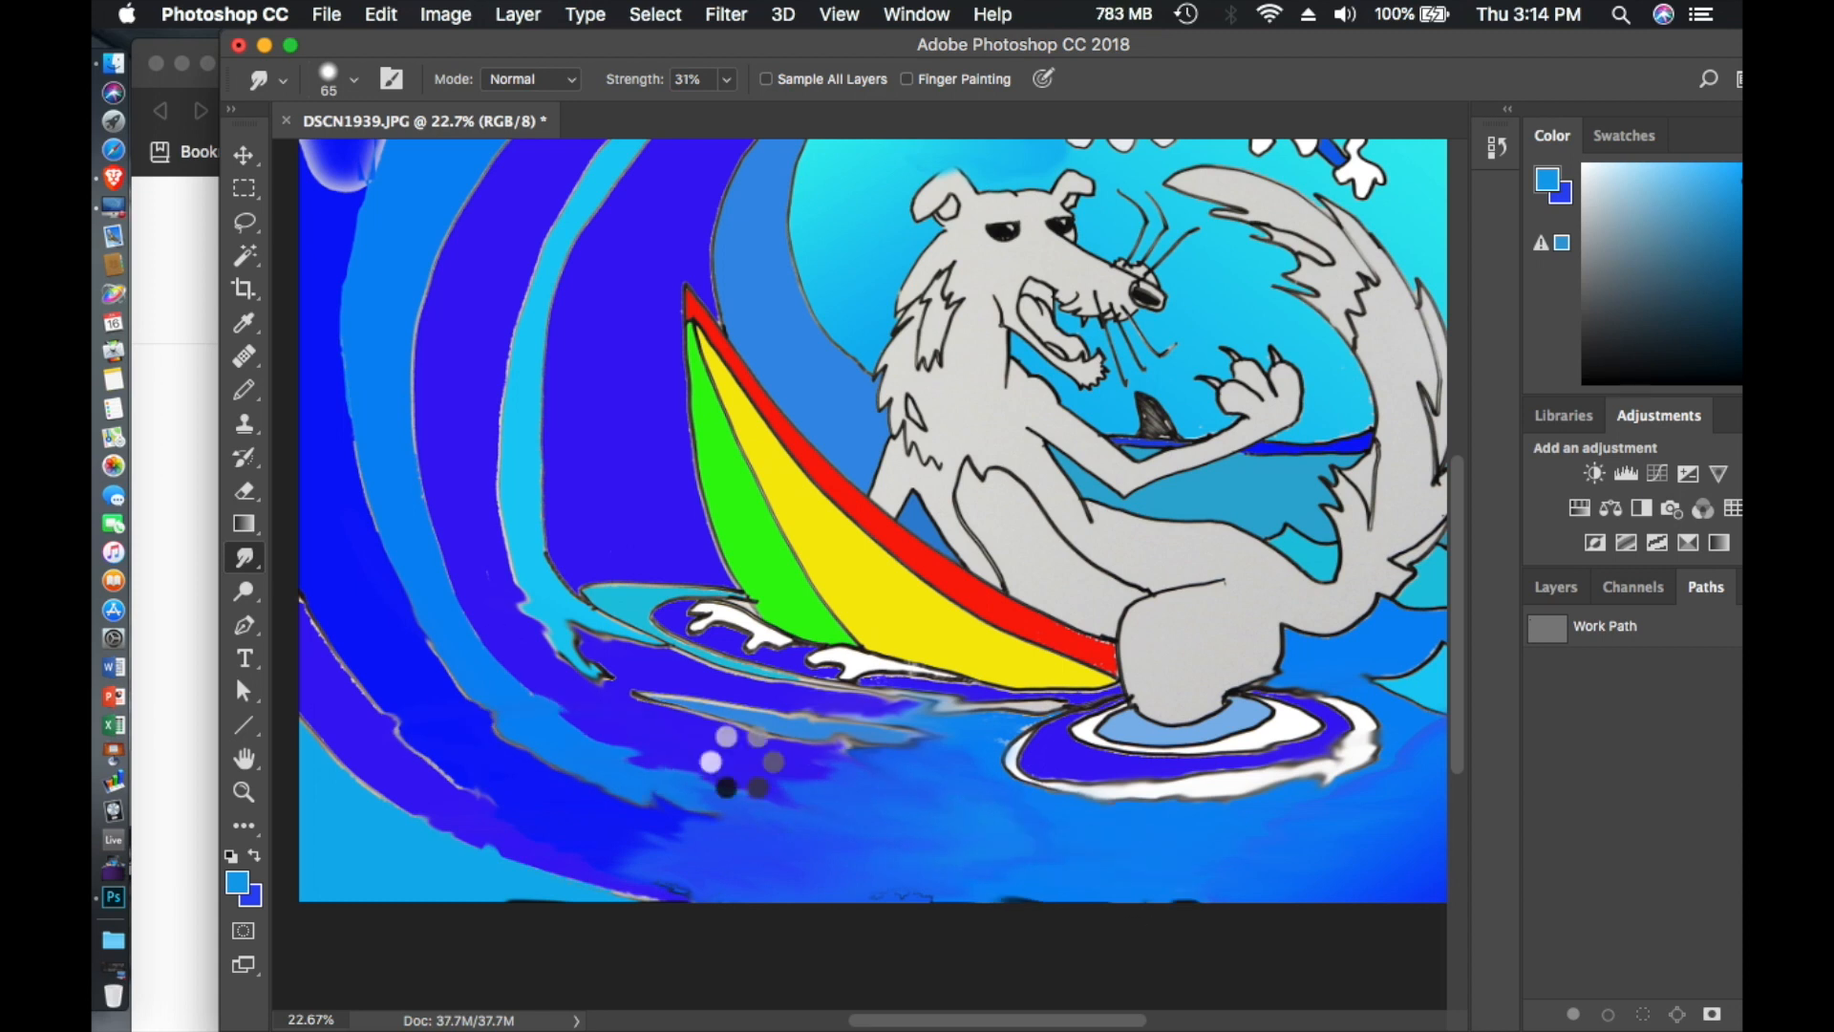
{"action": "scroll", "coordinate": [882, 527], "scroll_direction": "right", "scroll_amount": 10}
{"action": "scroll", "coordinate": [882, 527], "scroll_direction": "down", "scroll_amount": 2}
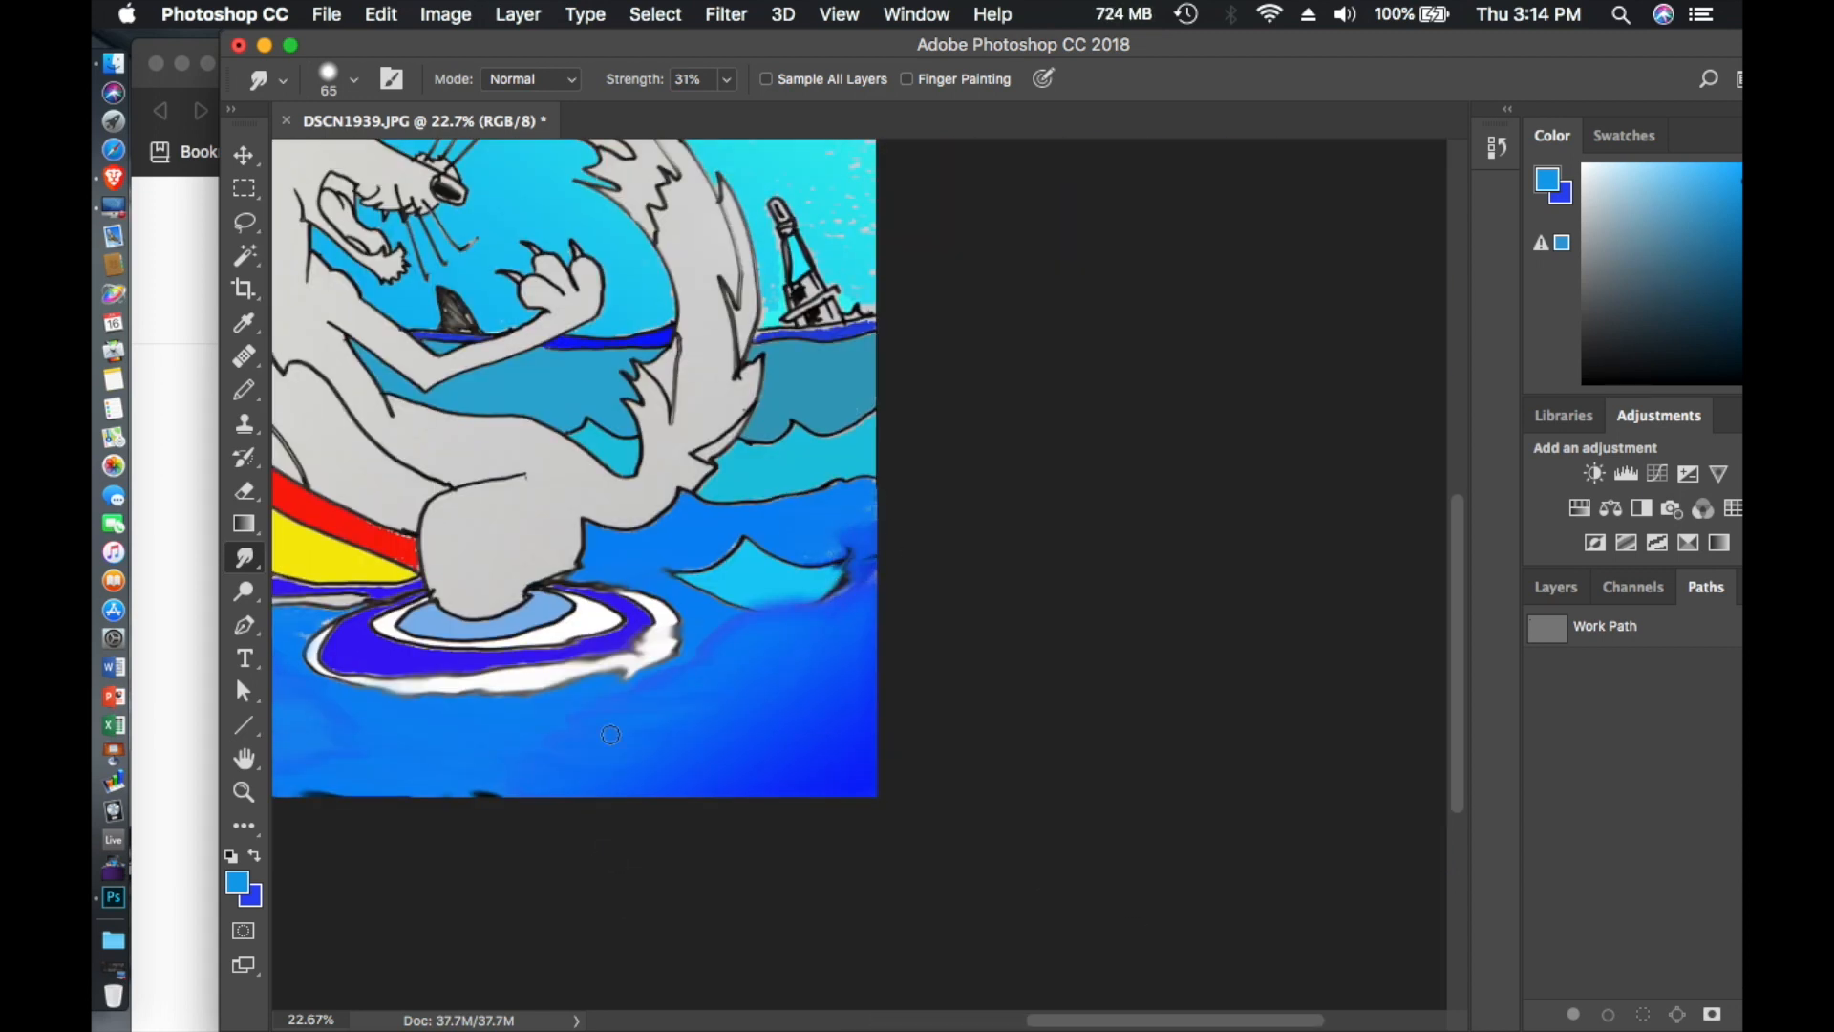
- Lasso the unevenly colored patch in the upper-left corner of the wave, fill it with the background color and deselect
{"action": "scroll", "coordinate": [610, 734], "scroll_direction": "left", "scroll_amount": 15}
{"action": "scroll", "coordinate": [611, 734], "scroll_direction": "up", "scroll_amount": 7}
{"action": "key", "text": "l"}
{"action": "mouse_move", "coordinate": [369, 525]}
{"action": "left_mouse_down"}
{"action": "mouse_move", "coordinate": [401, 521]}
{"action": "mouse_move", "coordinate": [381, 290]}
{"action": "mouse_move", "coordinate": [359, 330]}
{"action": "left_mouse_up"}
{"action": "left_click", "coordinate": [380, 14]}
{"action": "left_click", "coordinate": [459, 426]}
{"action": "left_click", "coordinate": [915, 378]}
{"action": "left_click", "coordinate": [884, 402]}
{"action": "left_click", "coordinate": [1074, 382]}
{"action": "left_click", "coordinate": [421, 621]}
- Refill the upper-left wave corner with the background color using the Lasso tool's feathered selection, and deselect
{"action": "left_click", "coordinate": [244, 591]}
{"action": "left_click", "coordinate": [244, 221]}
{"action": "left_click", "coordinate": [381, 14]}
{"action": "left_click", "coordinate": [392, 427]}
{"action": "left_click", "coordinate": [1074, 381]}
{"action": "left_click", "coordinate": [369, 619]}
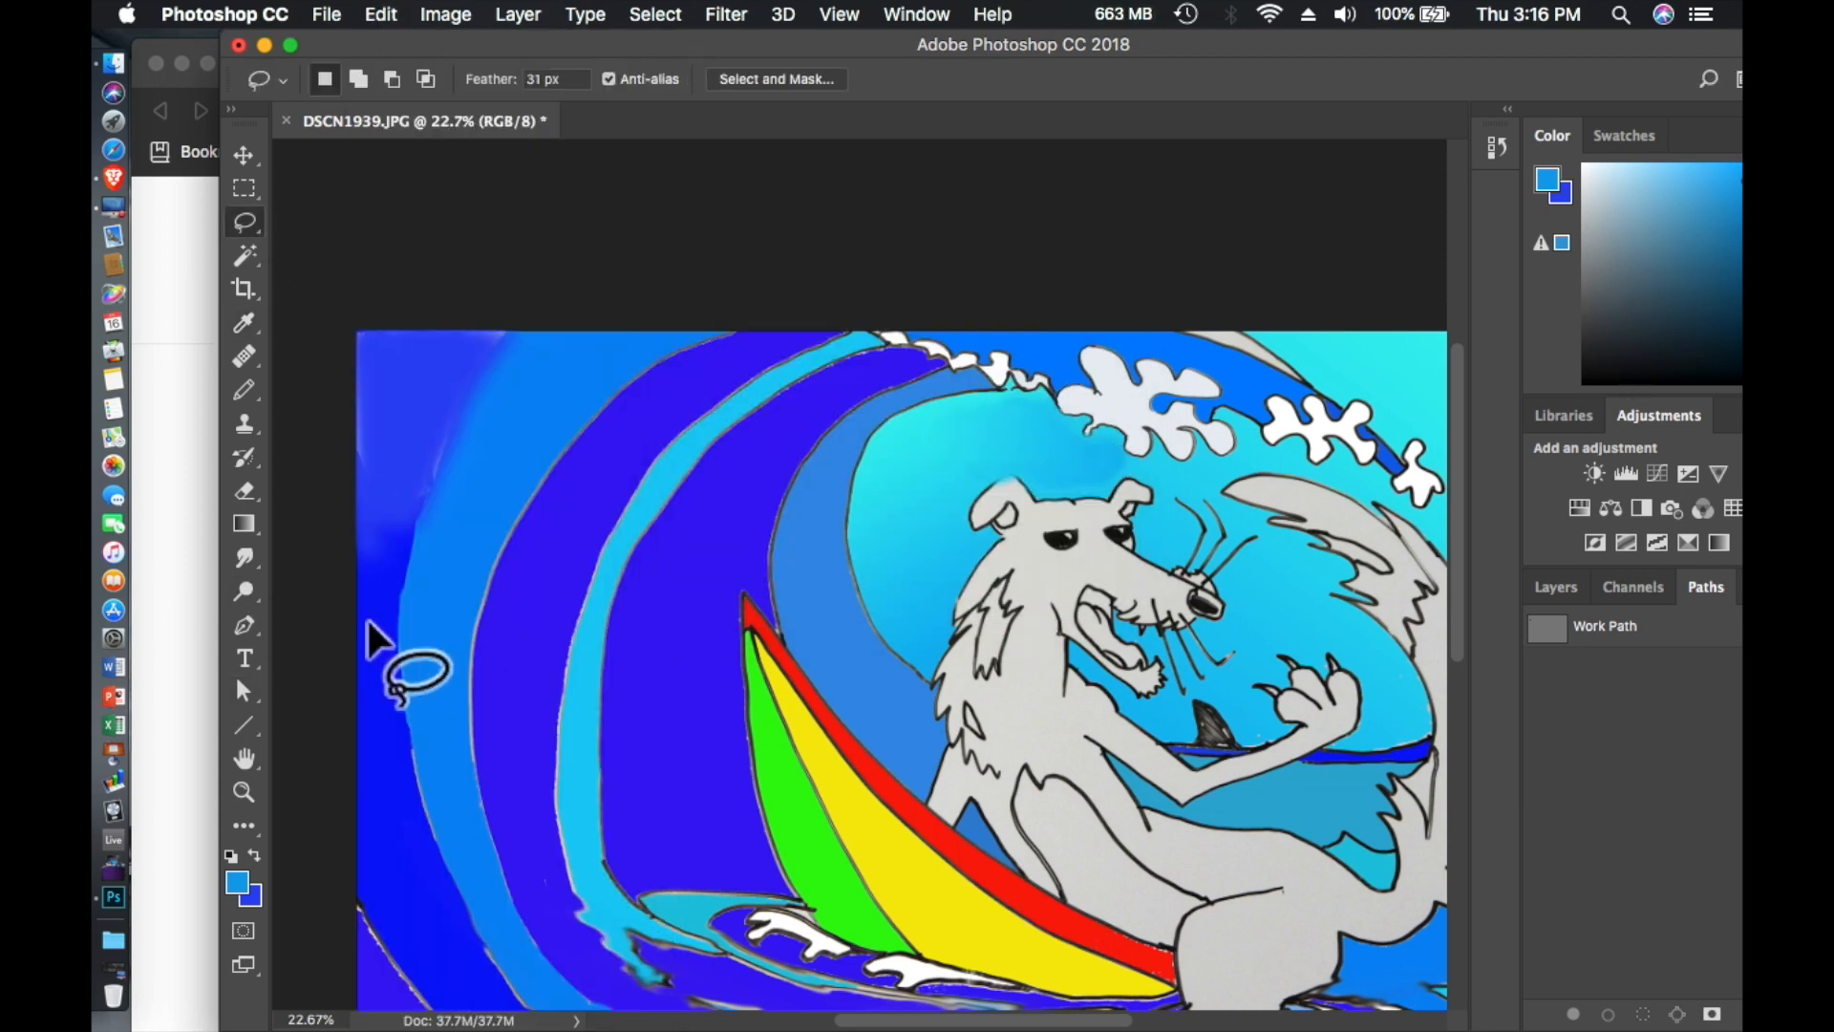
- Adjust the Lasso feather, reselect the upper-left wave corner, fill it with the background color at 100% opacity and deselect
{"action": "key", "text": "F4"}
{"action": "left_click", "coordinate": [518, 77]}
{"action": "left_click_drag", "start_coordinate": [371, 552], "coordinate": [359, 331]}
{"action": "left_click", "coordinate": [380, 14]}
{"action": "left_click", "coordinate": [392, 427]}
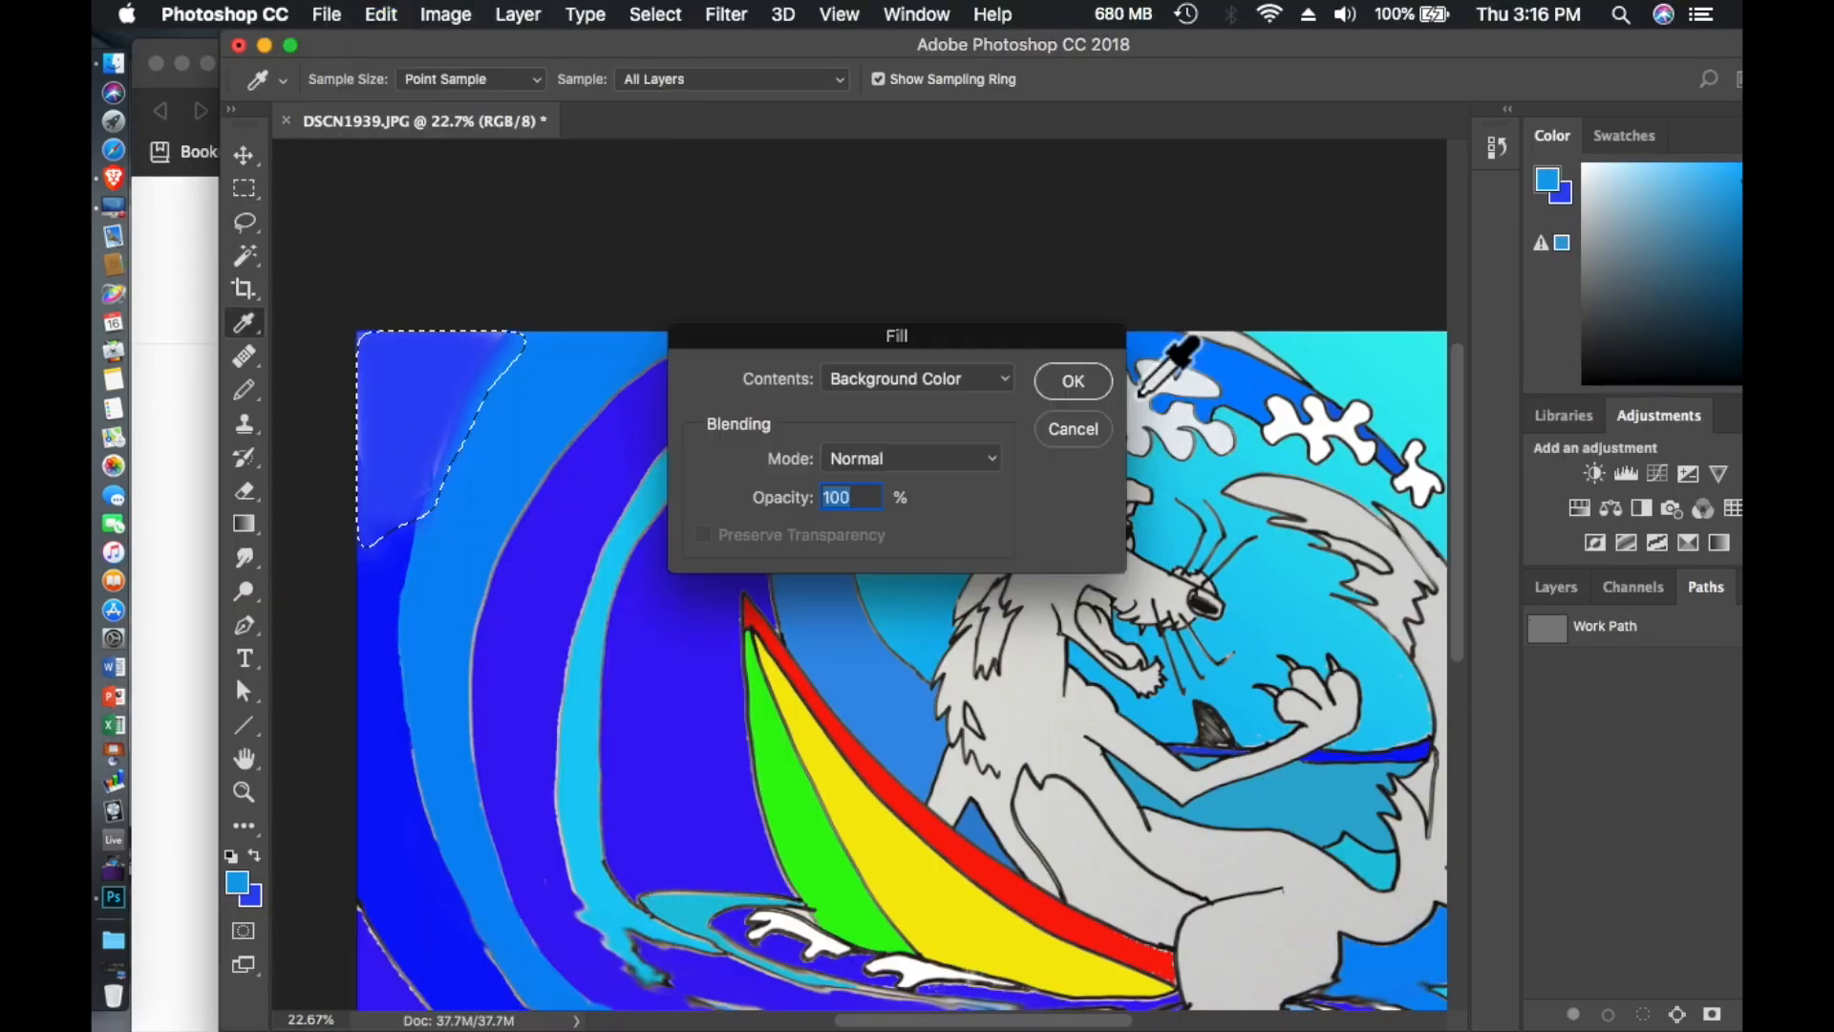
{"action": "left_click", "coordinate": [1074, 381]}
{"action": "left_click", "coordinate": [391, 688]}
- Smudge the edges of the outer wave bands and the surrounding water with a 65 px brush at 31% strength
{"action": "left_click", "coordinate": [245, 557]}
{"action": "scroll", "coordinate": [397, 574], "scroll_direction": "down", "scroll_amount": 5}
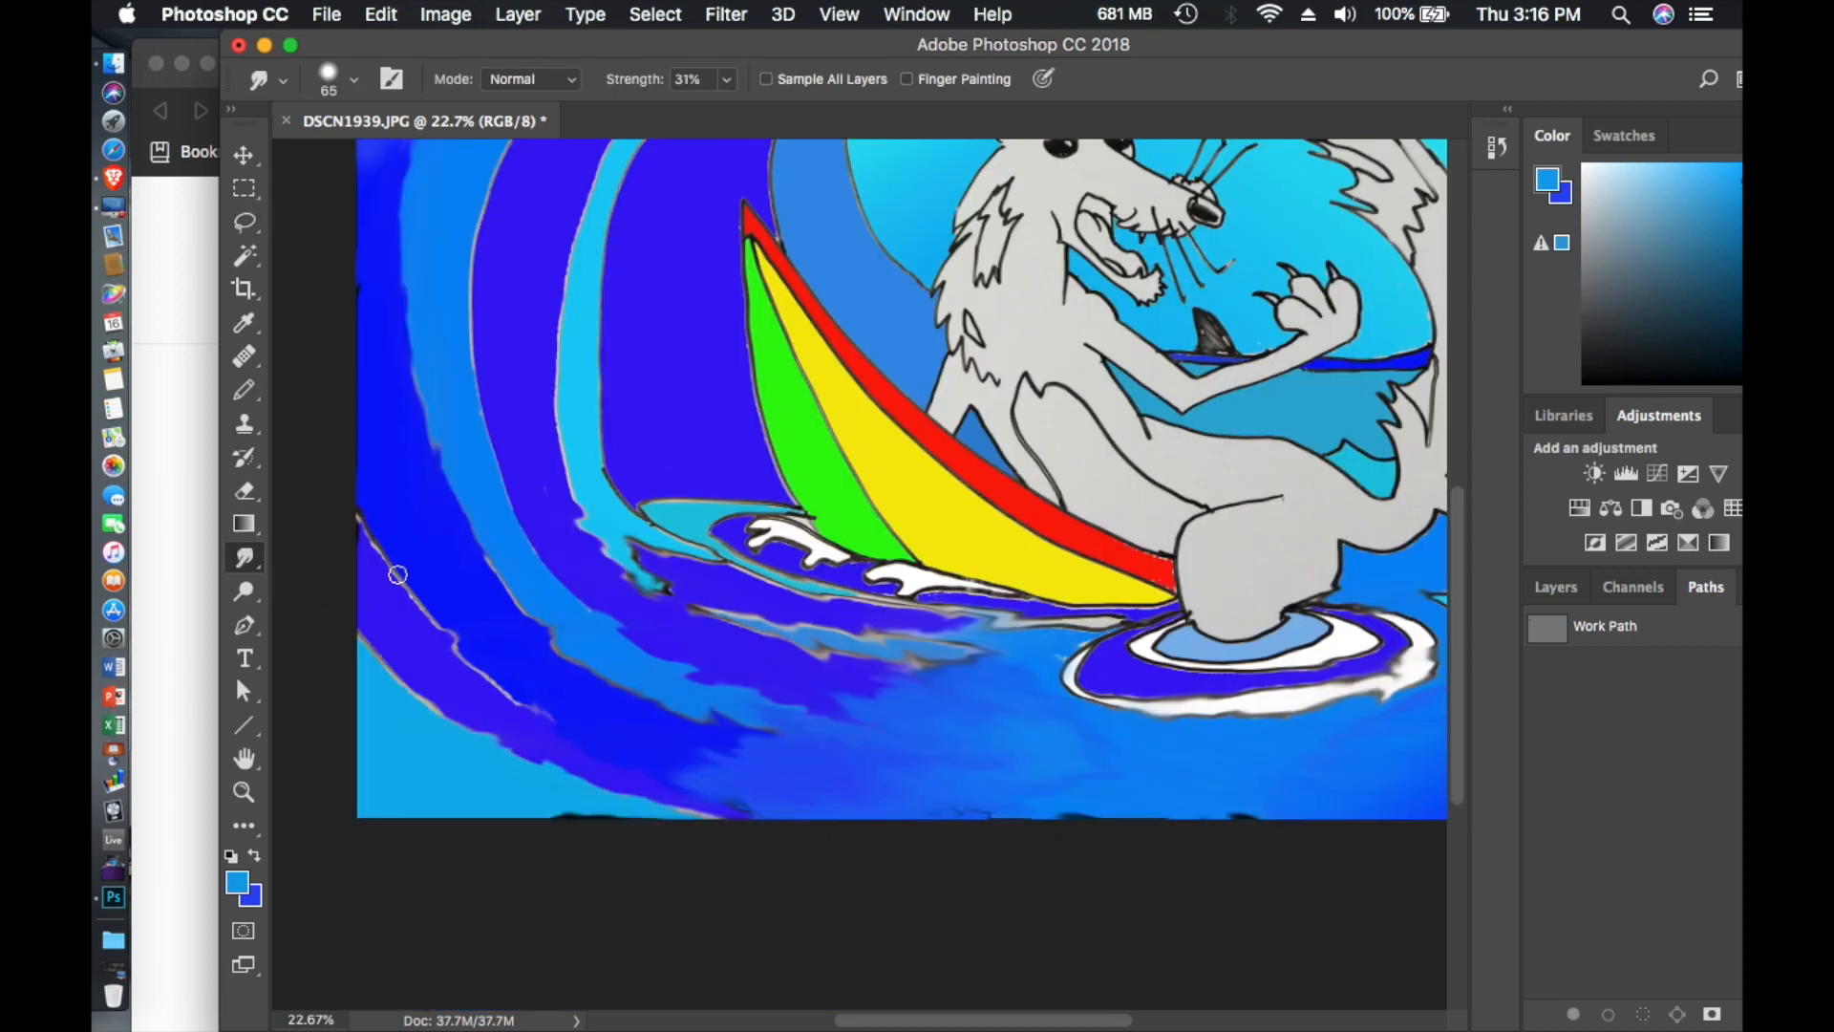
{"action": "scroll", "coordinate": [420, 573], "scroll_direction": "right", "scroll_amount": 1}
{"action": "scroll", "coordinate": [459, 420], "scroll_direction": "right", "scroll_amount": 5}
{"action": "right_click", "coordinate": [1214, 431]}
{"action": "left_click", "coordinate": [1214, 431]}
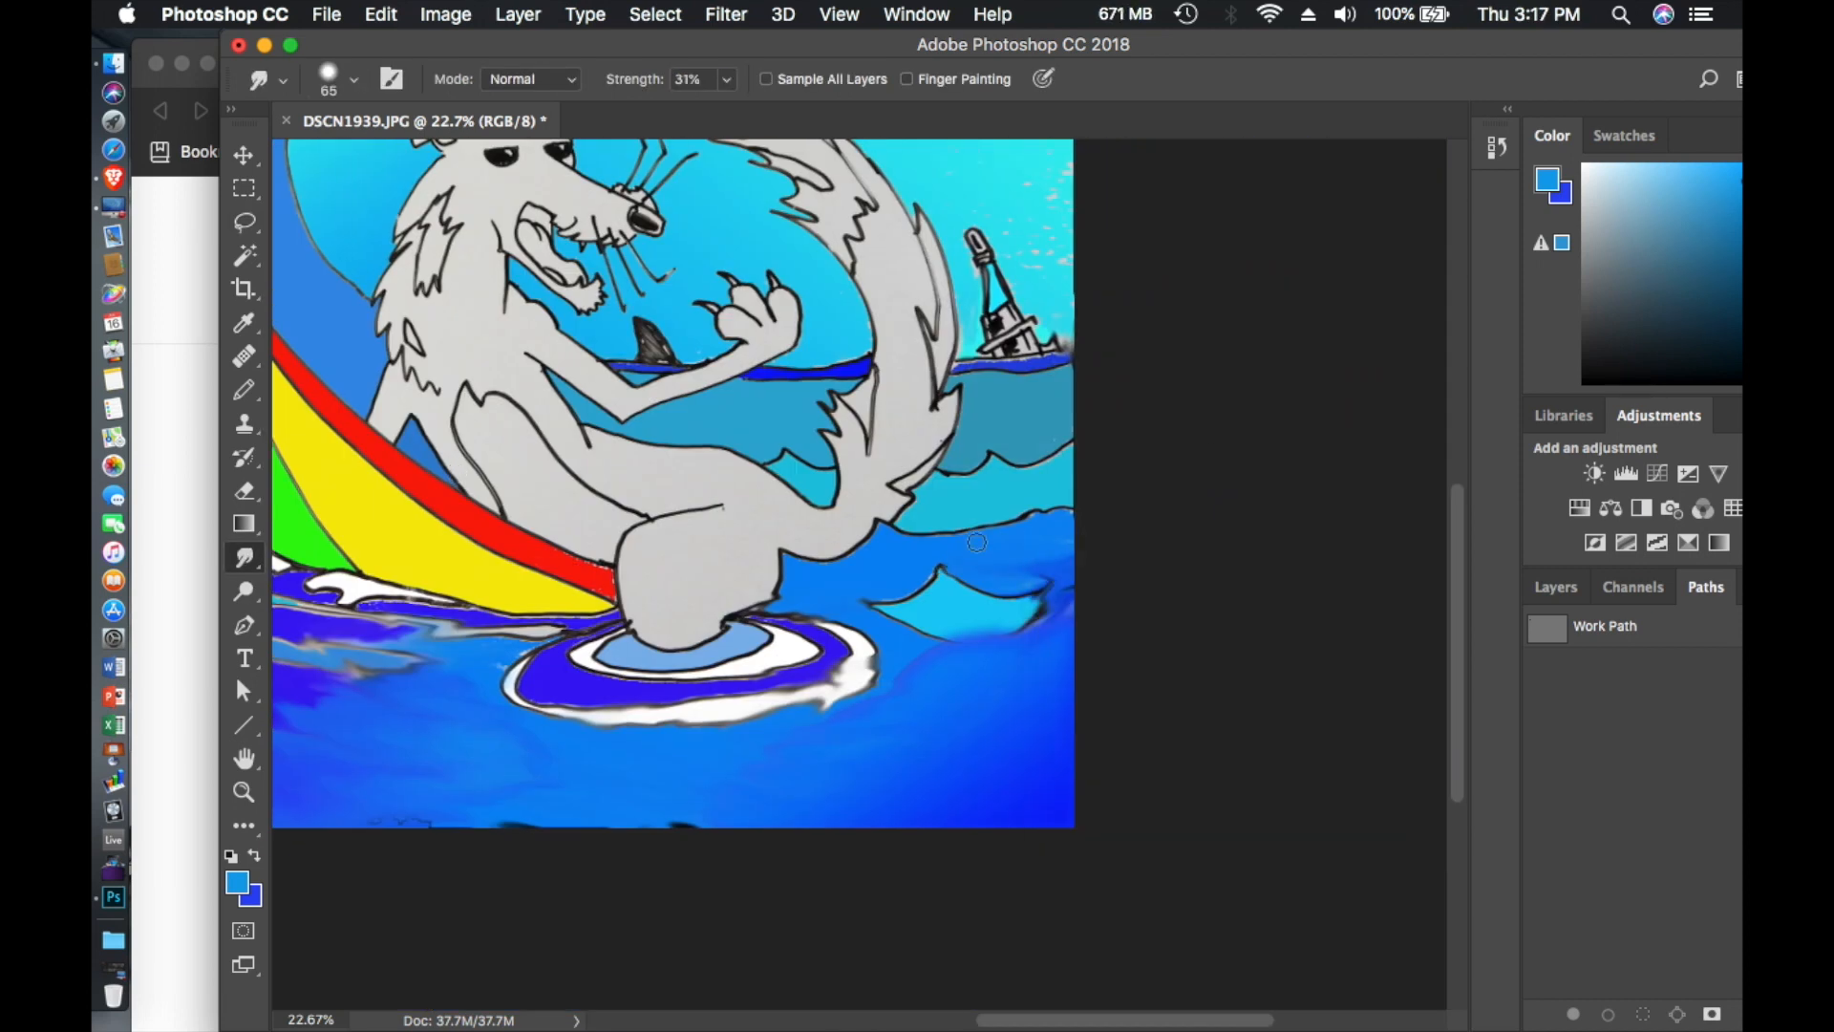
- Pick a tan foreground color and fill the animal's gray body with it using the Magic Wand
{"action": "scroll", "coordinate": [871, 645], "scroll_direction": "left", "scroll_amount": 3}
{"action": "scroll", "coordinate": [871, 645], "scroll_direction": "up", "scroll_amount": 2}
{"action": "scroll", "coordinate": [927, 629], "scroll_direction": "left", "scroll_amount": 1}
{"action": "left_click", "coordinate": [244, 223]}
{"action": "left_click", "coordinate": [244, 255]}
{"action": "scroll", "coordinate": [812, 482], "scroll_direction": "up", "scroll_amount": 5}
{"action": "left_click", "coordinate": [236, 882]}
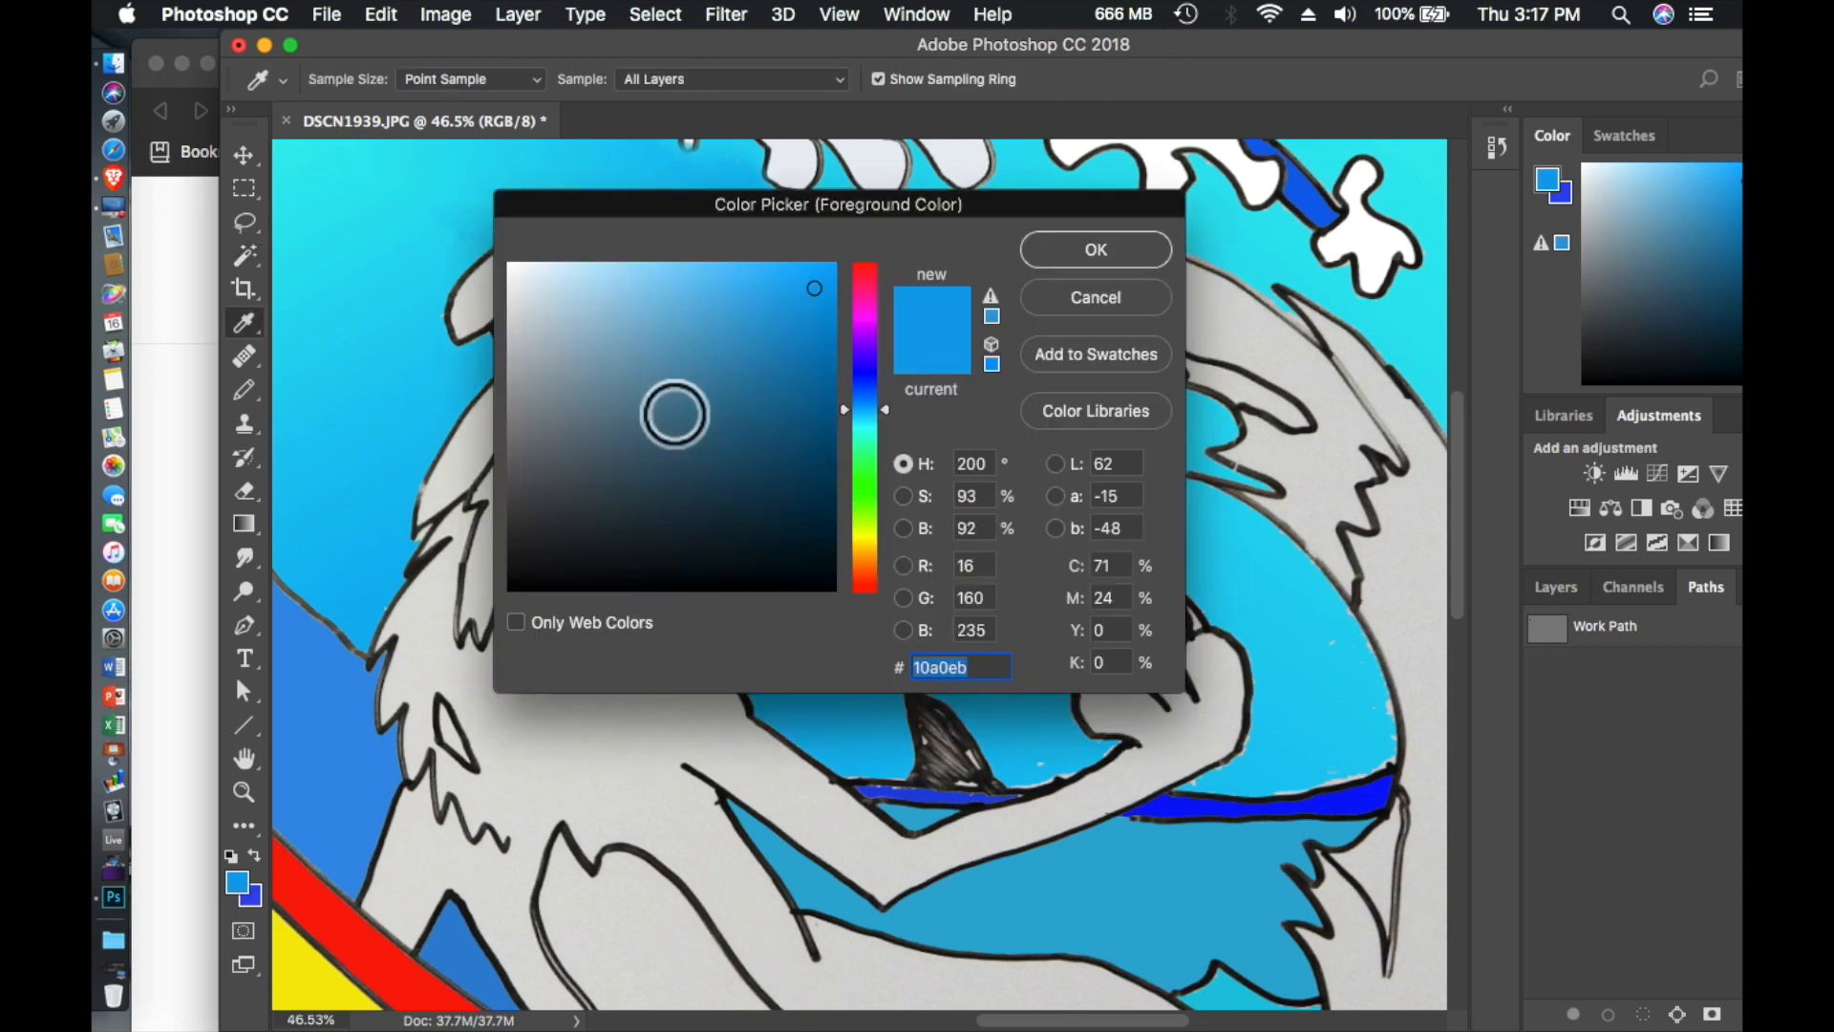
{"action": "left_click", "coordinate": [865, 303]}
{"action": "left_click", "coordinate": [629, 407]}
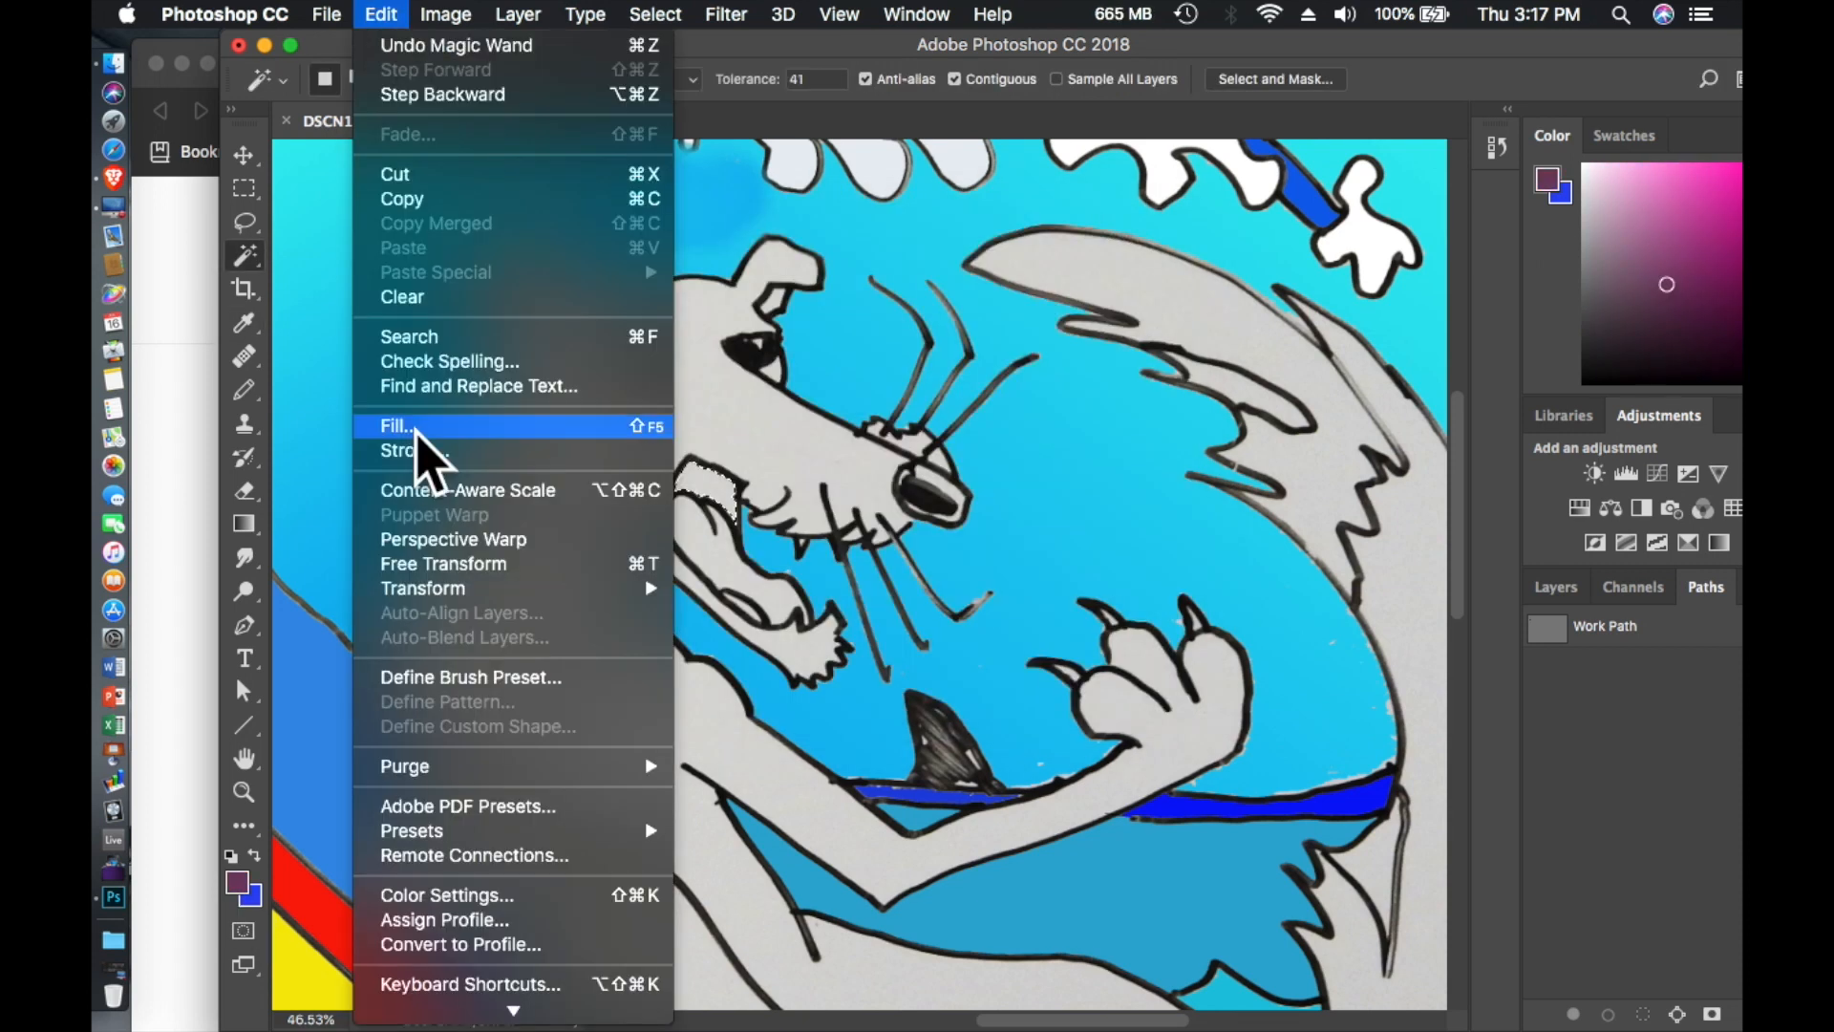
{"action": "left_click", "coordinate": [416, 430]}
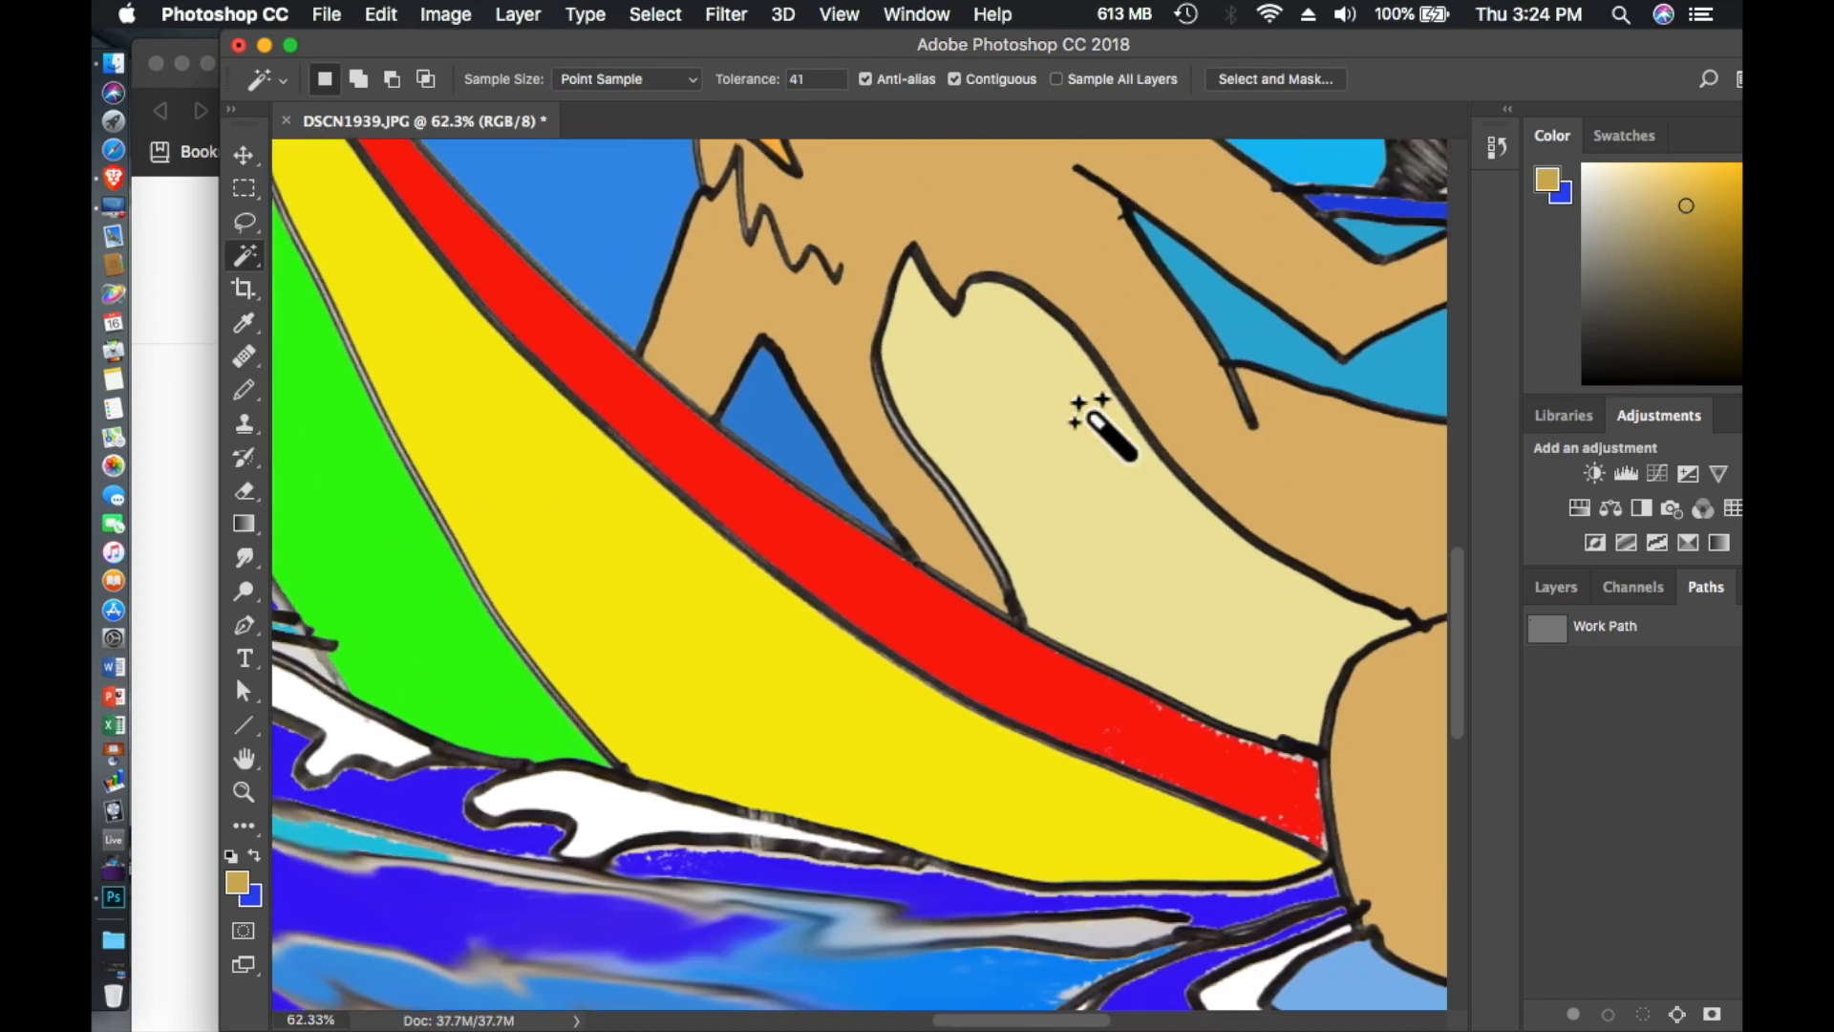
- Fill the gray sliver at the top of the wave crest with the blue foreground color using a Magic Wand selection, and deselect
{"action": "key", "text": "super+0"}
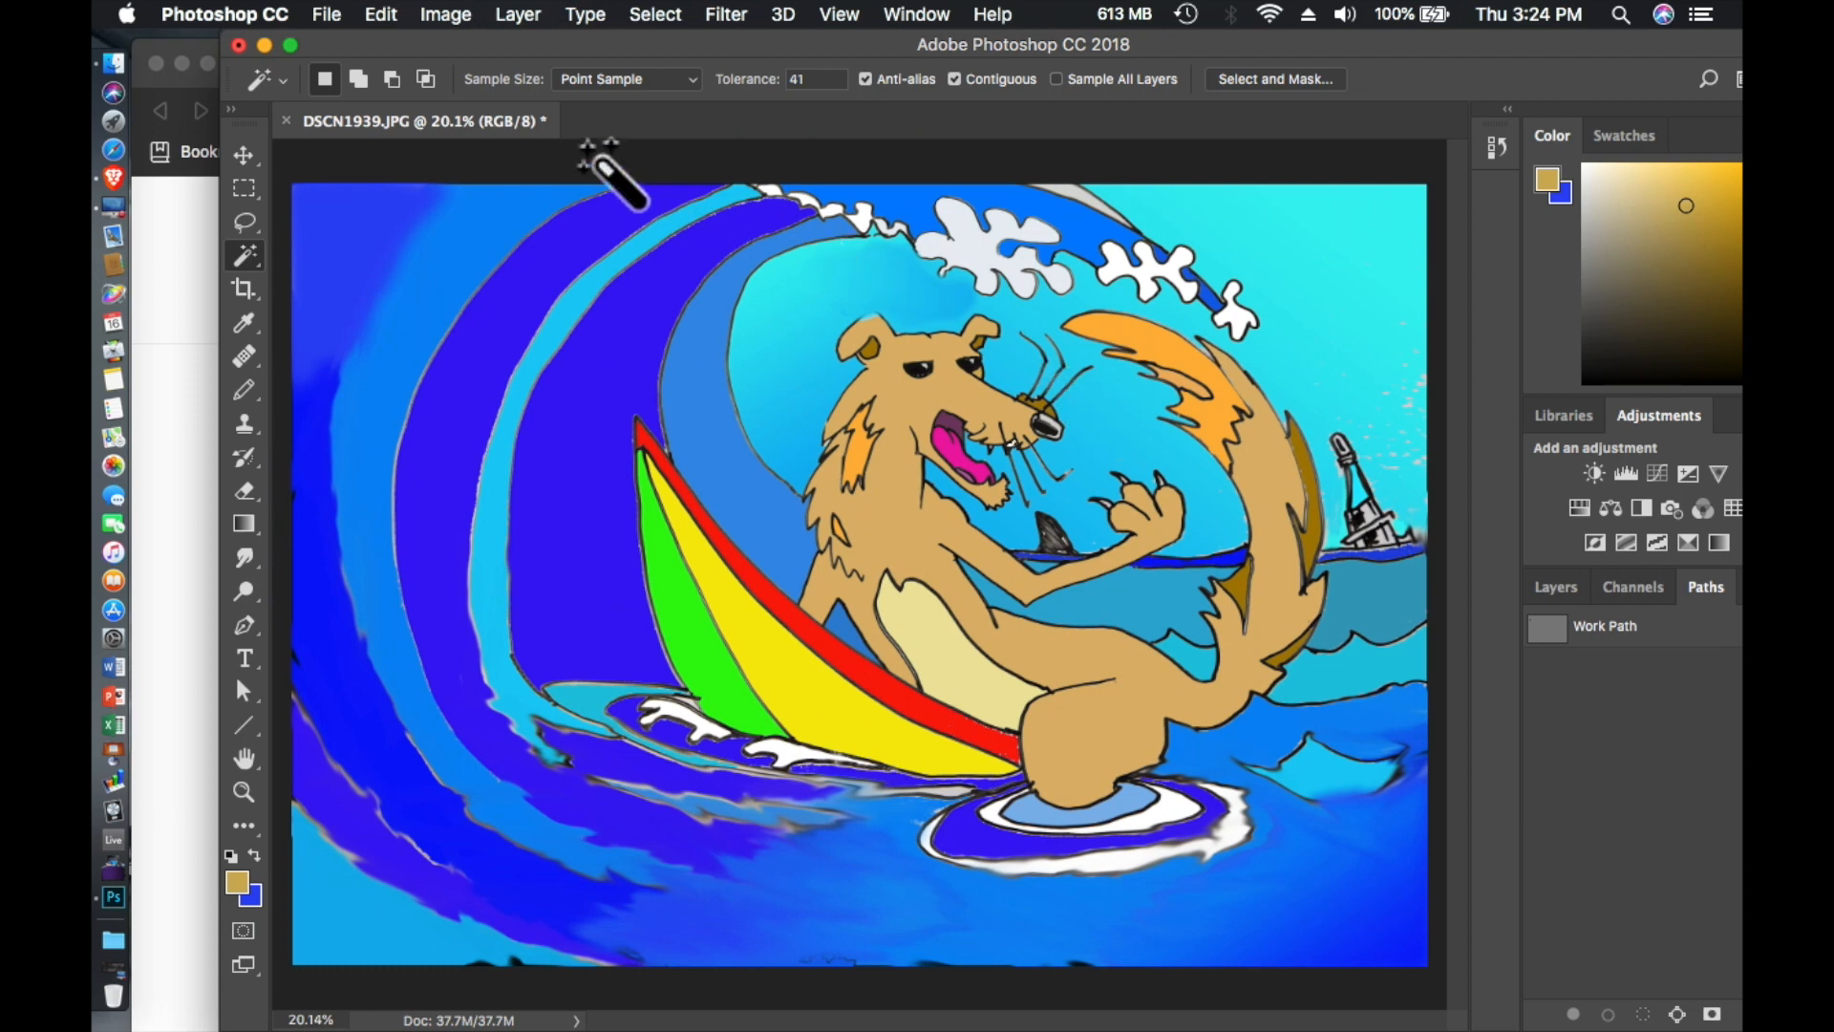
{"action": "scroll", "coordinate": [933, 478], "scroll_direction": "up", "scroll_amount": 3}
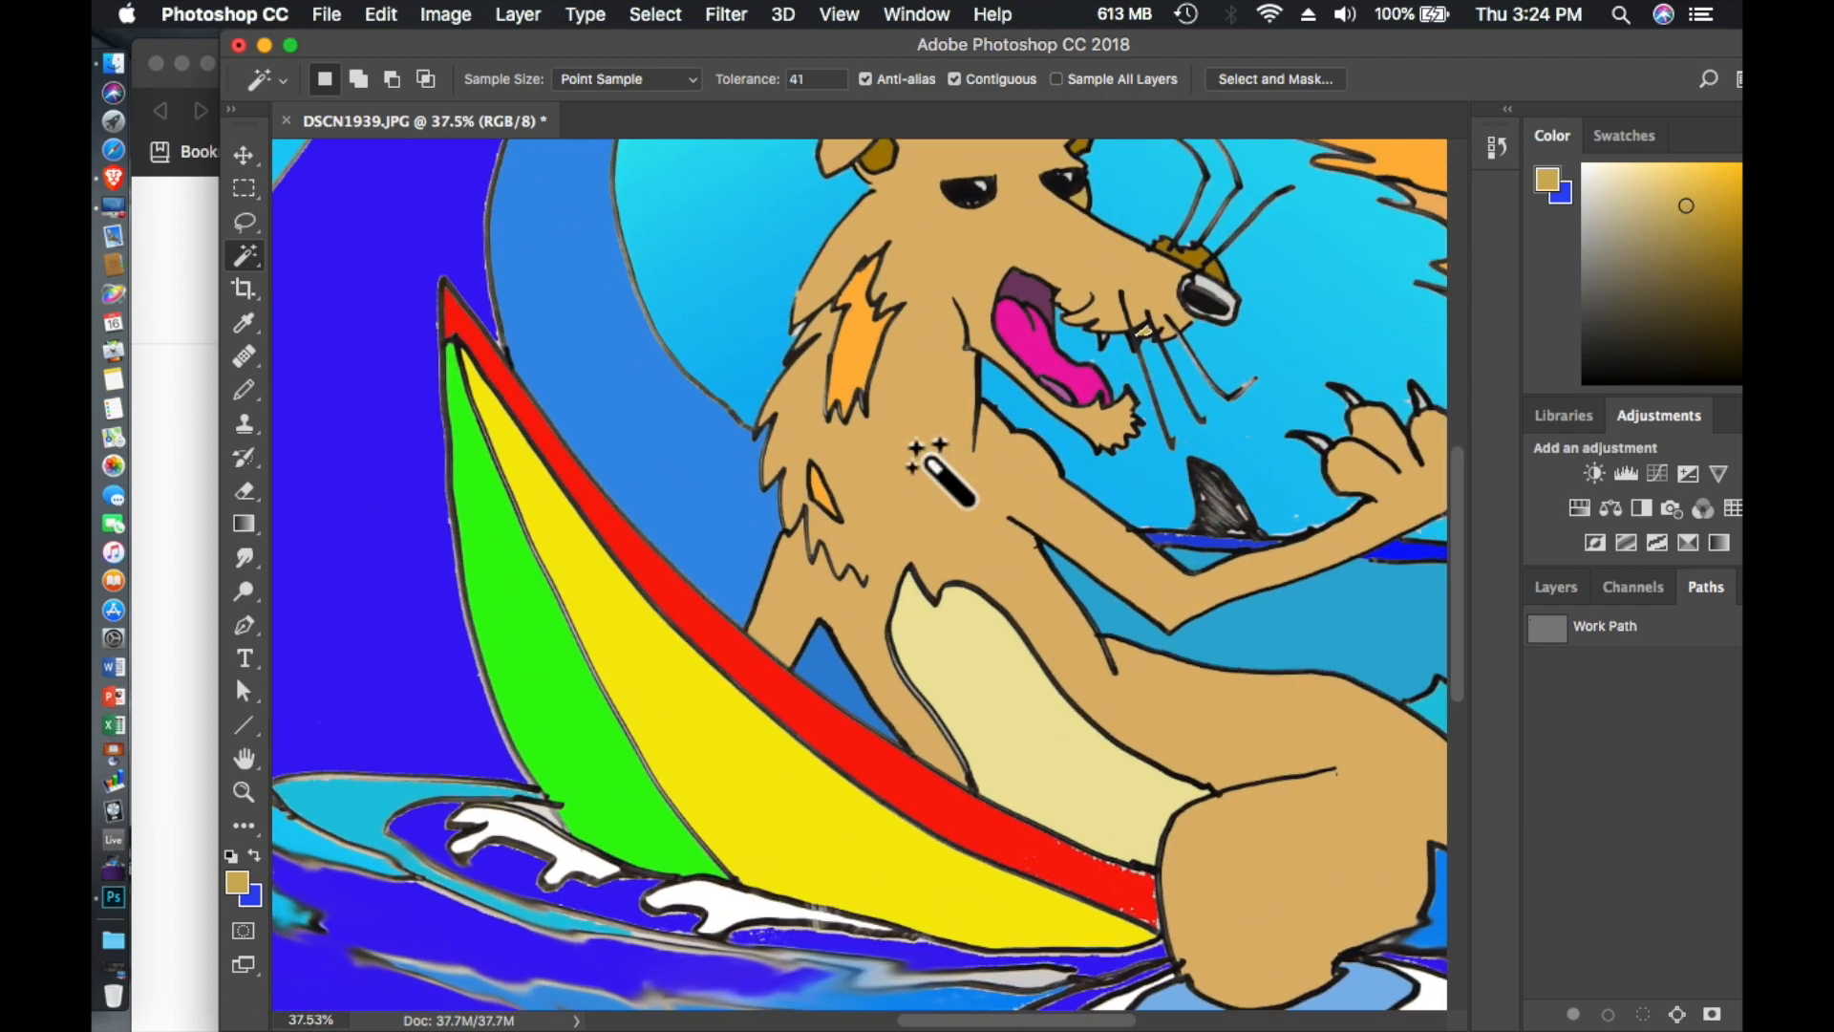
{"action": "scroll", "coordinate": [933, 472], "scroll_direction": "up", "scroll_amount": 10}
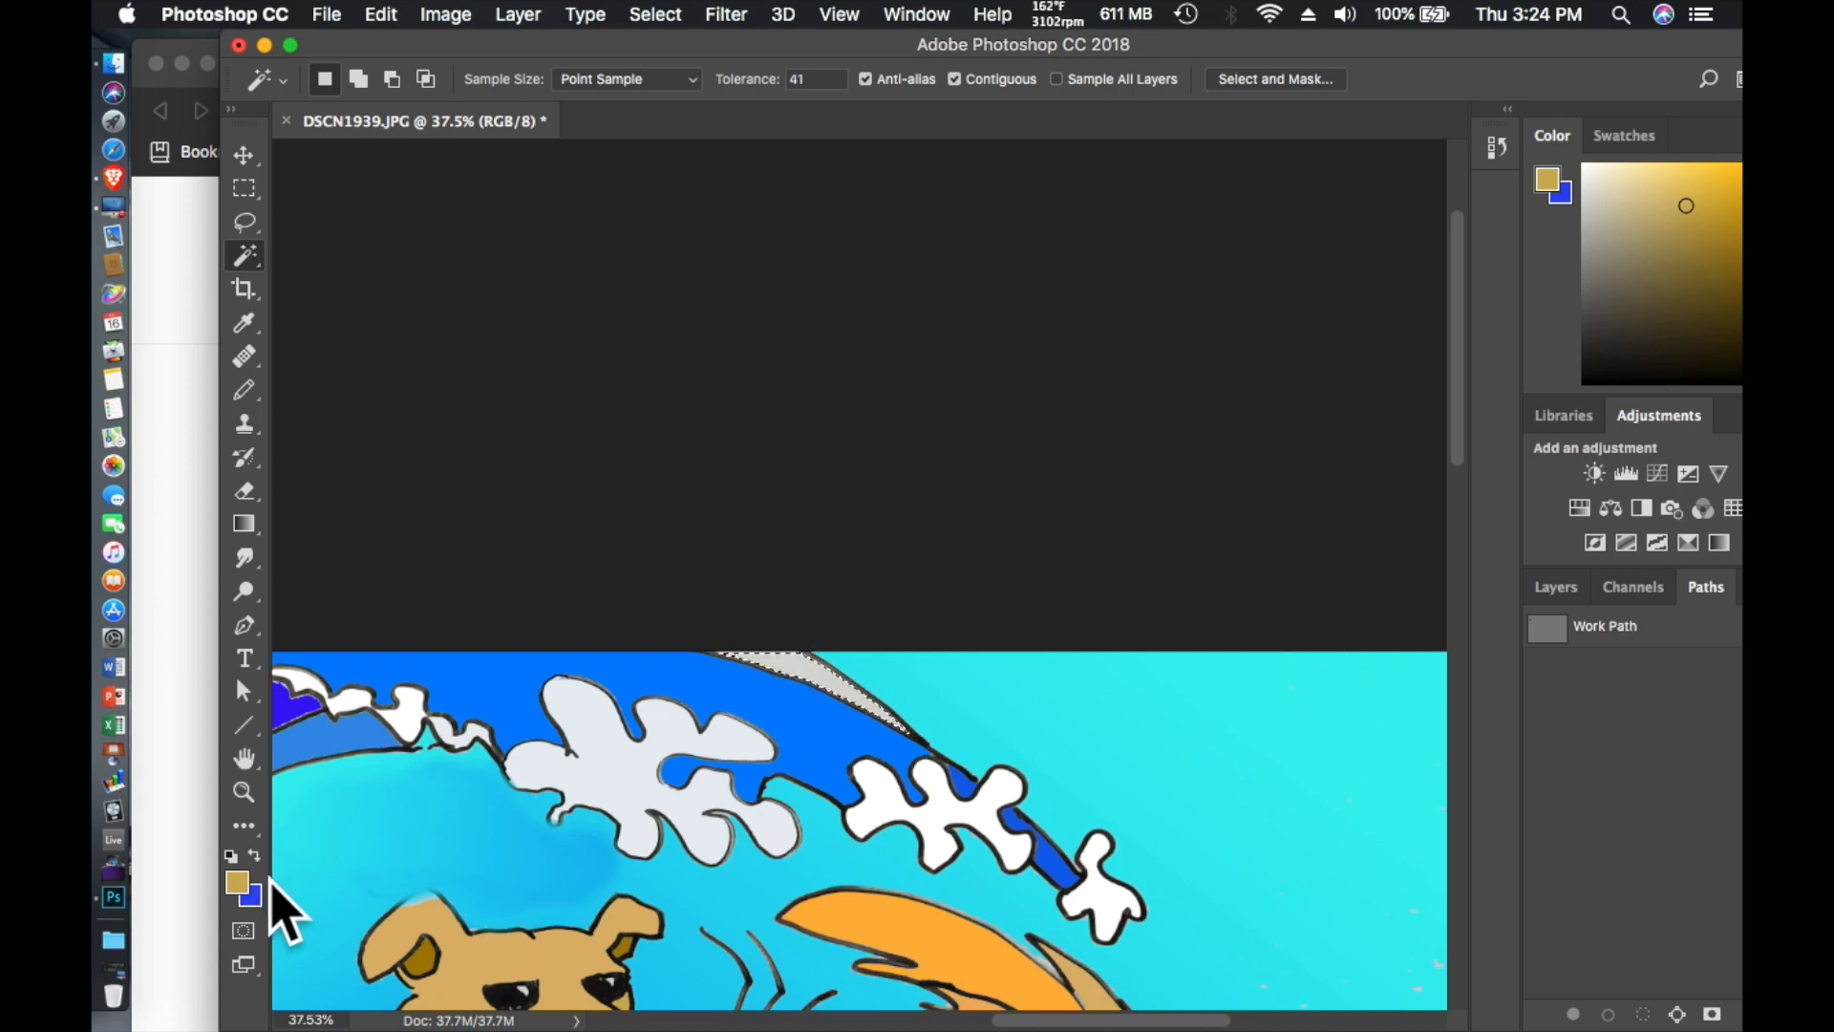
{"action": "left_click", "coordinate": [256, 854]}
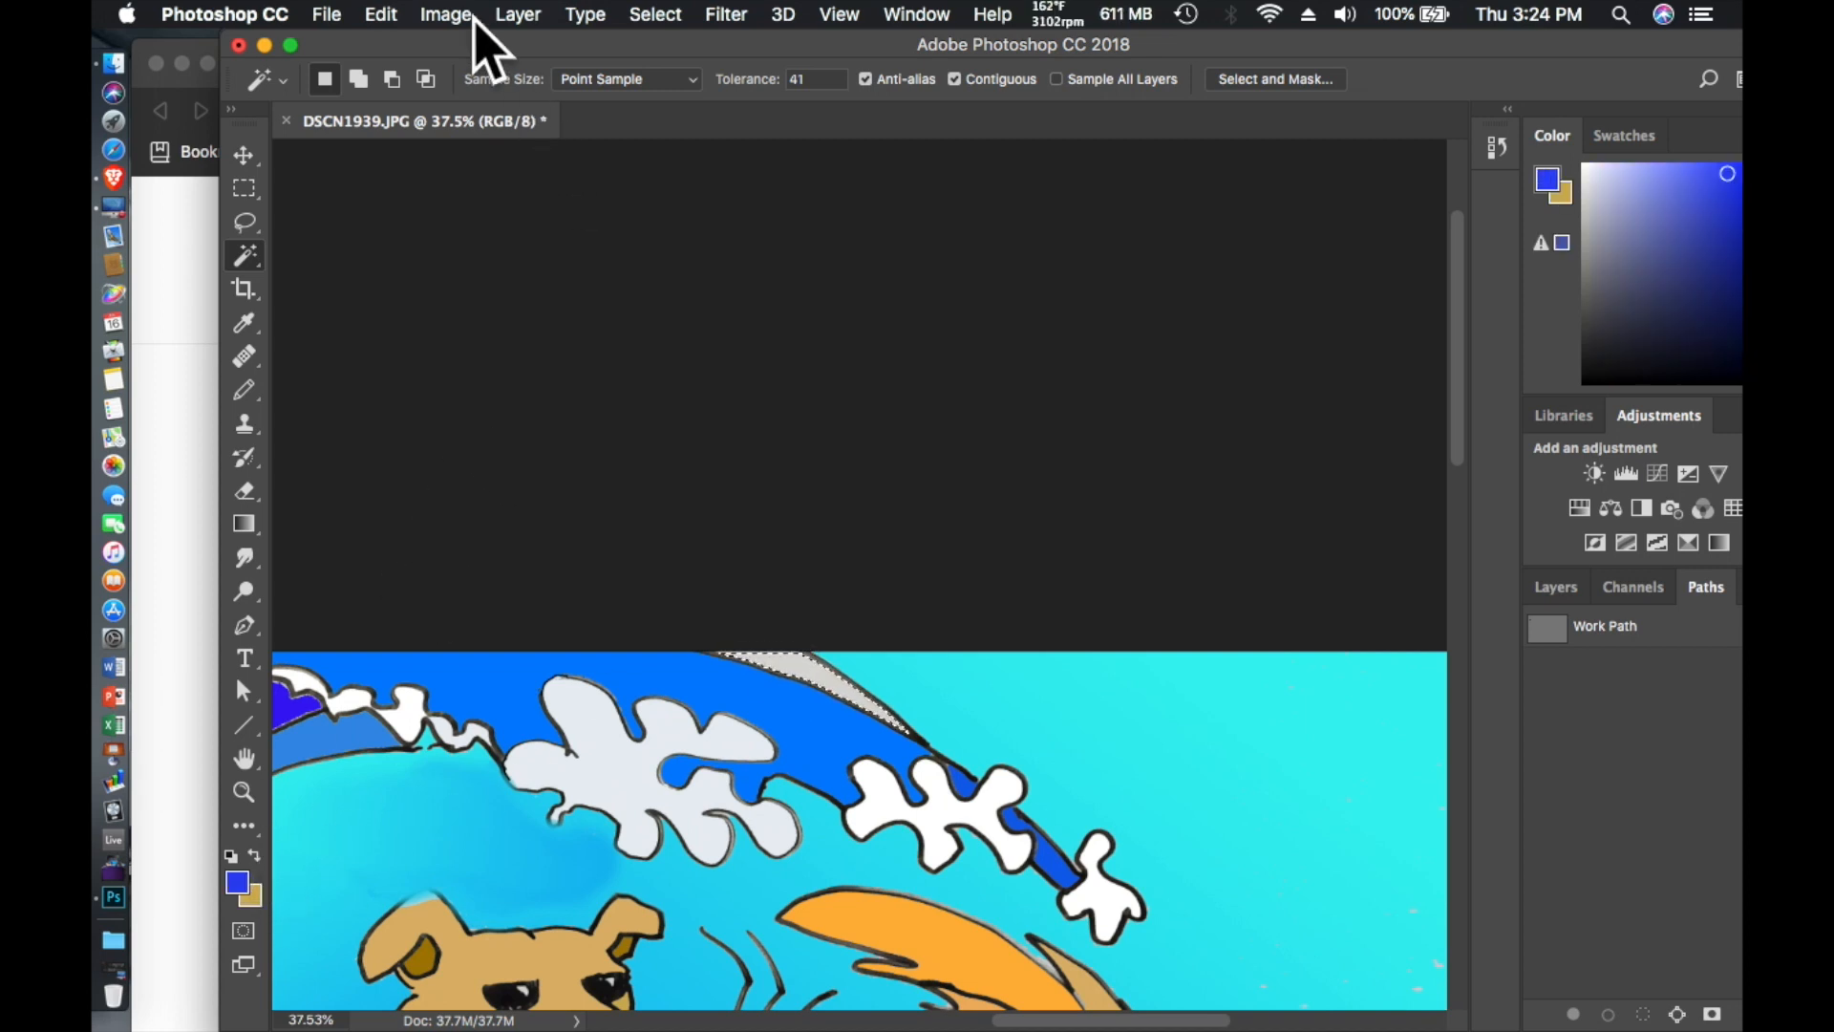
{"action": "left_click", "coordinate": [382, 15]}
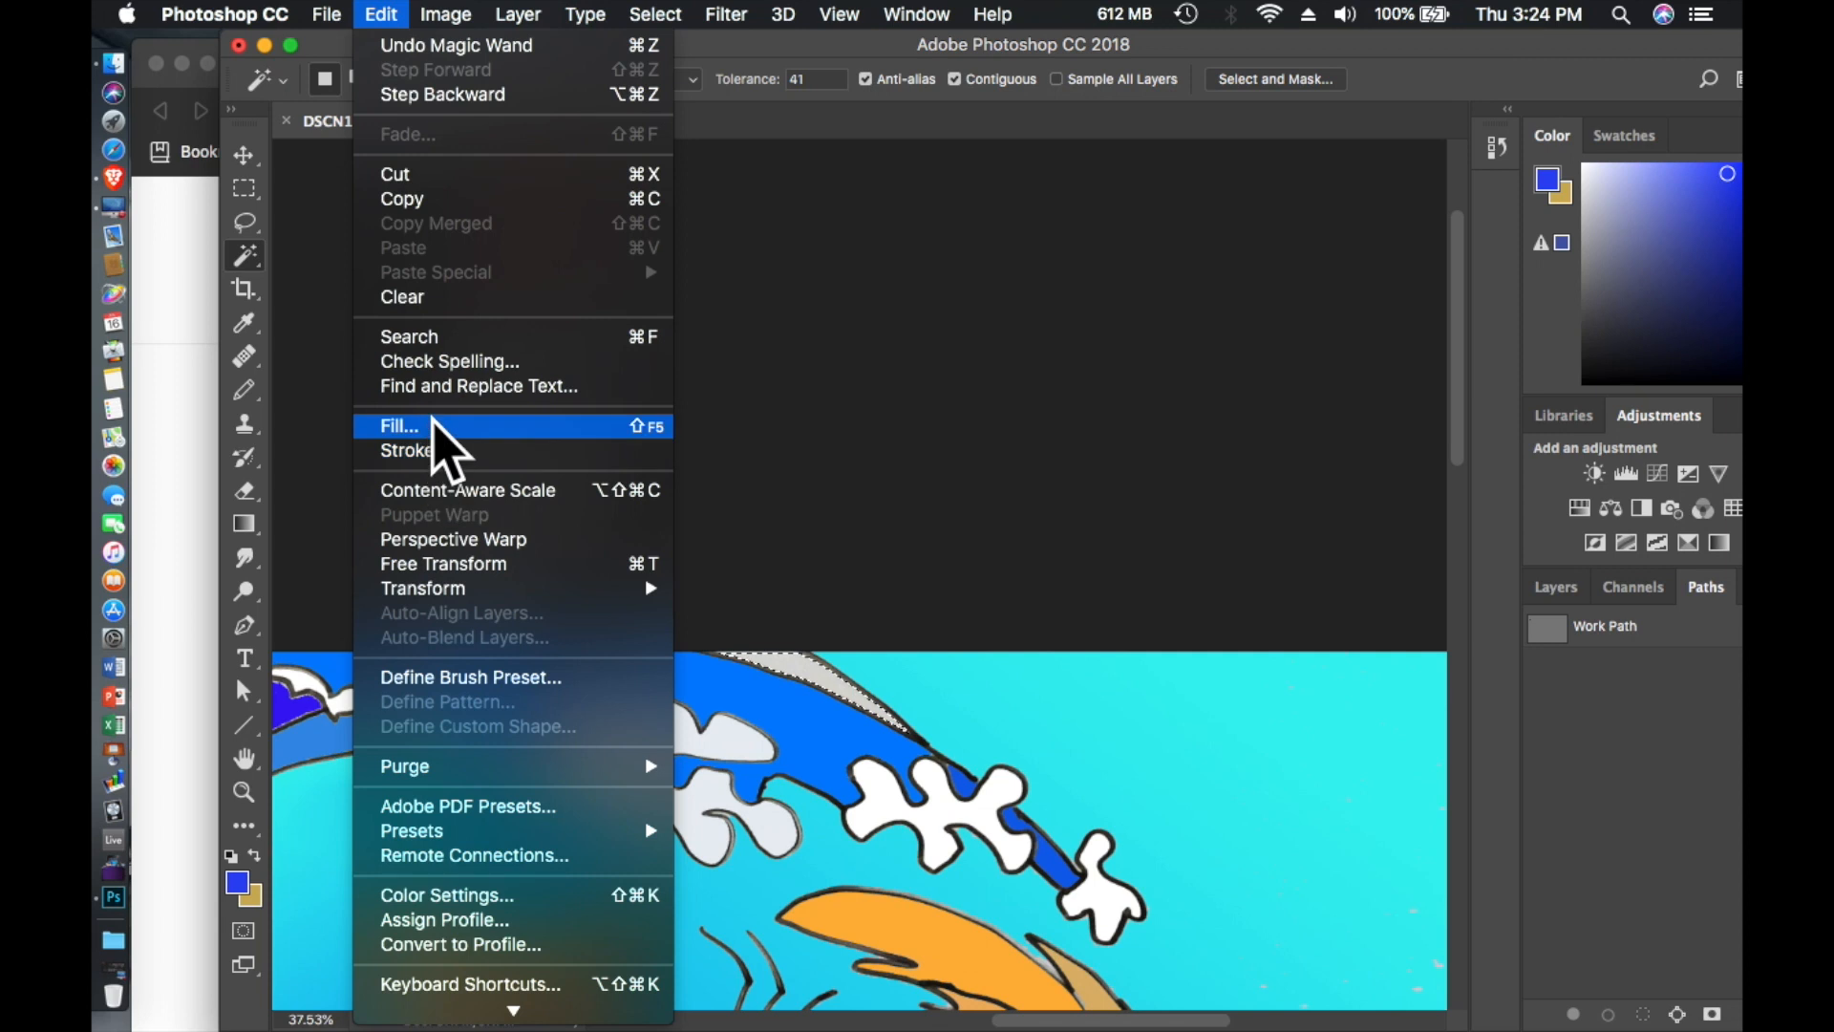
{"action": "left_click", "coordinate": [430, 421]}
{"action": "left_click", "coordinate": [1098, 382]}
{"action": "key", "text": "w"}
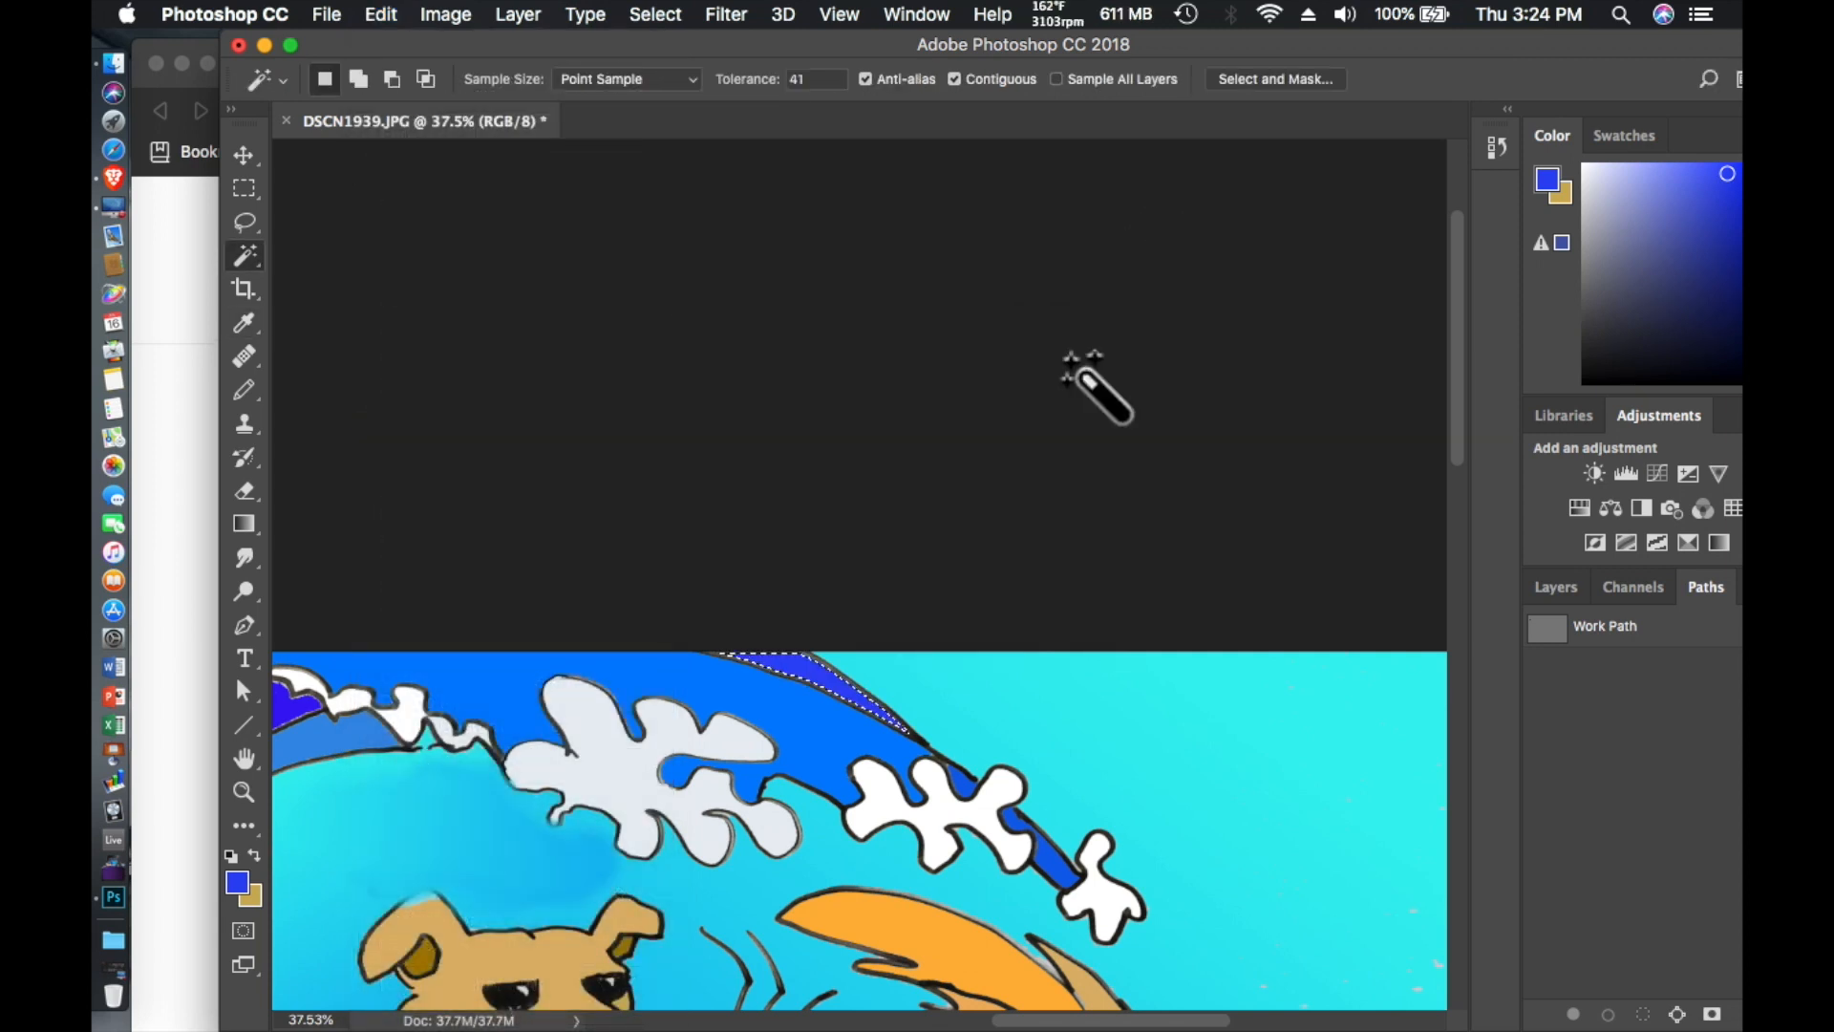
{"action": "left_click", "coordinate": [244, 223]}
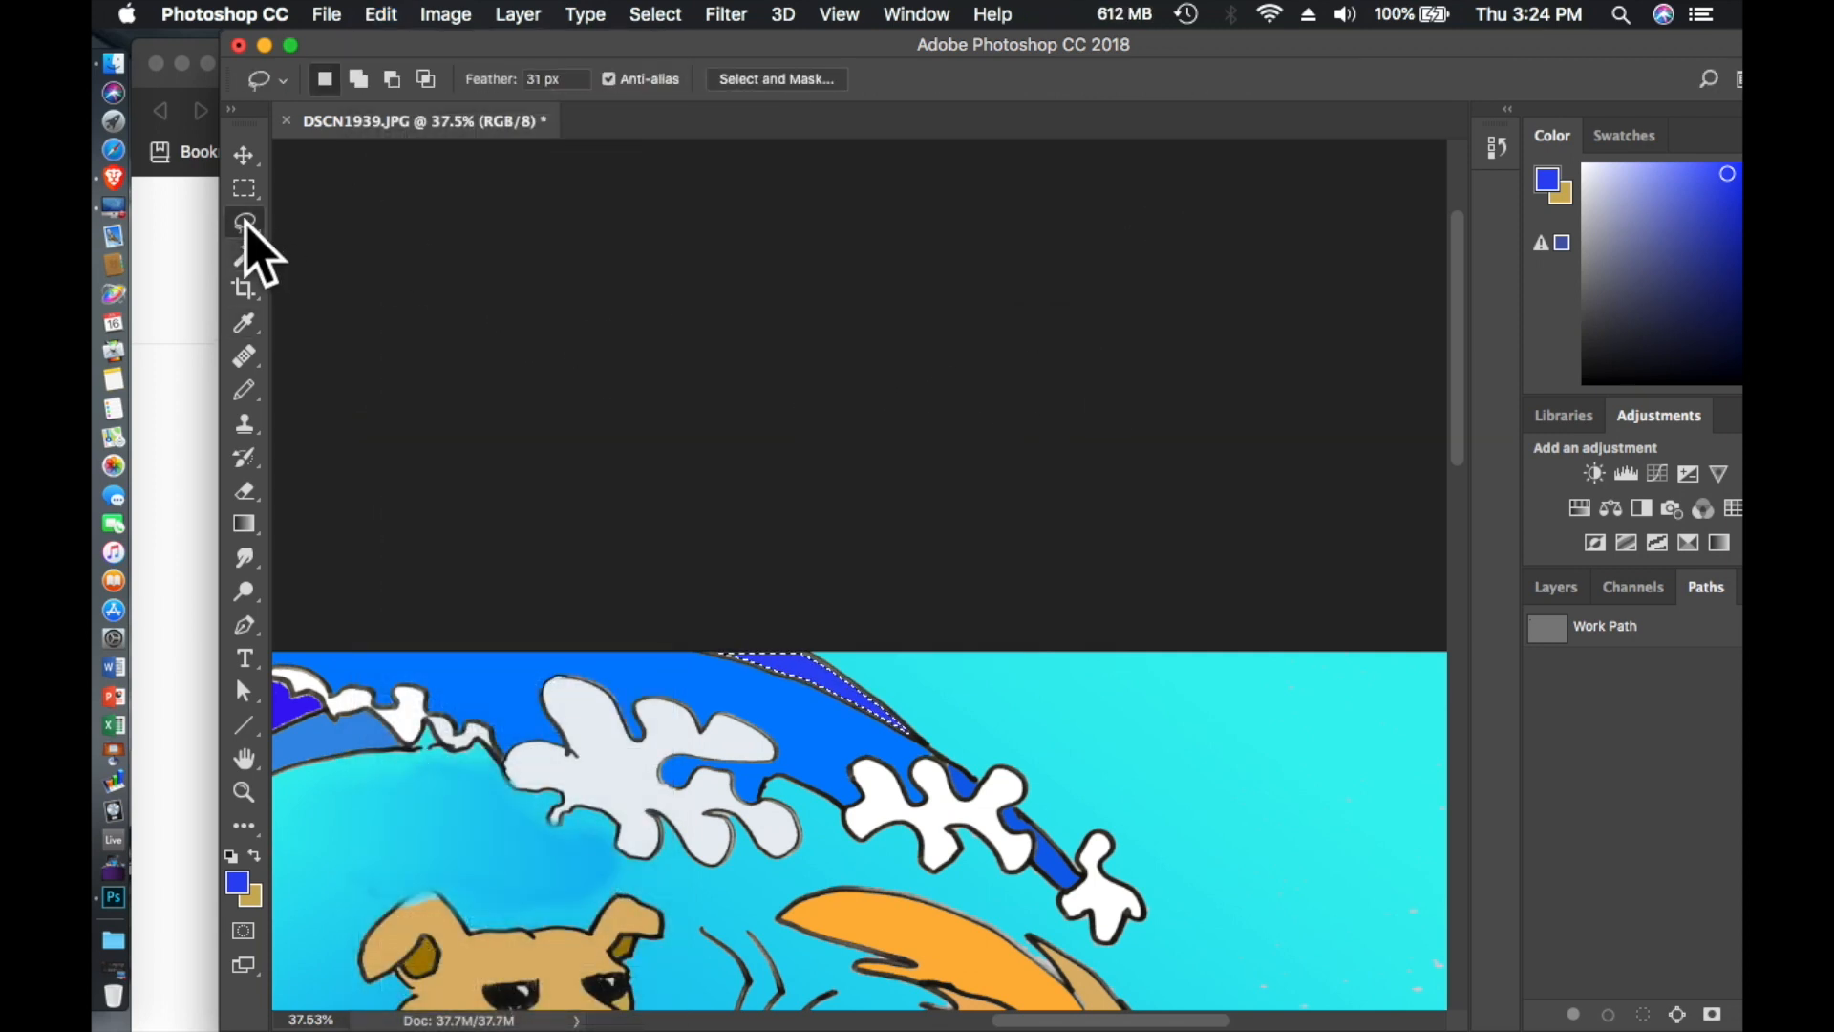
{"action": "scroll", "coordinate": [833, 506], "scroll_direction": "down", "scroll_amount": 5}
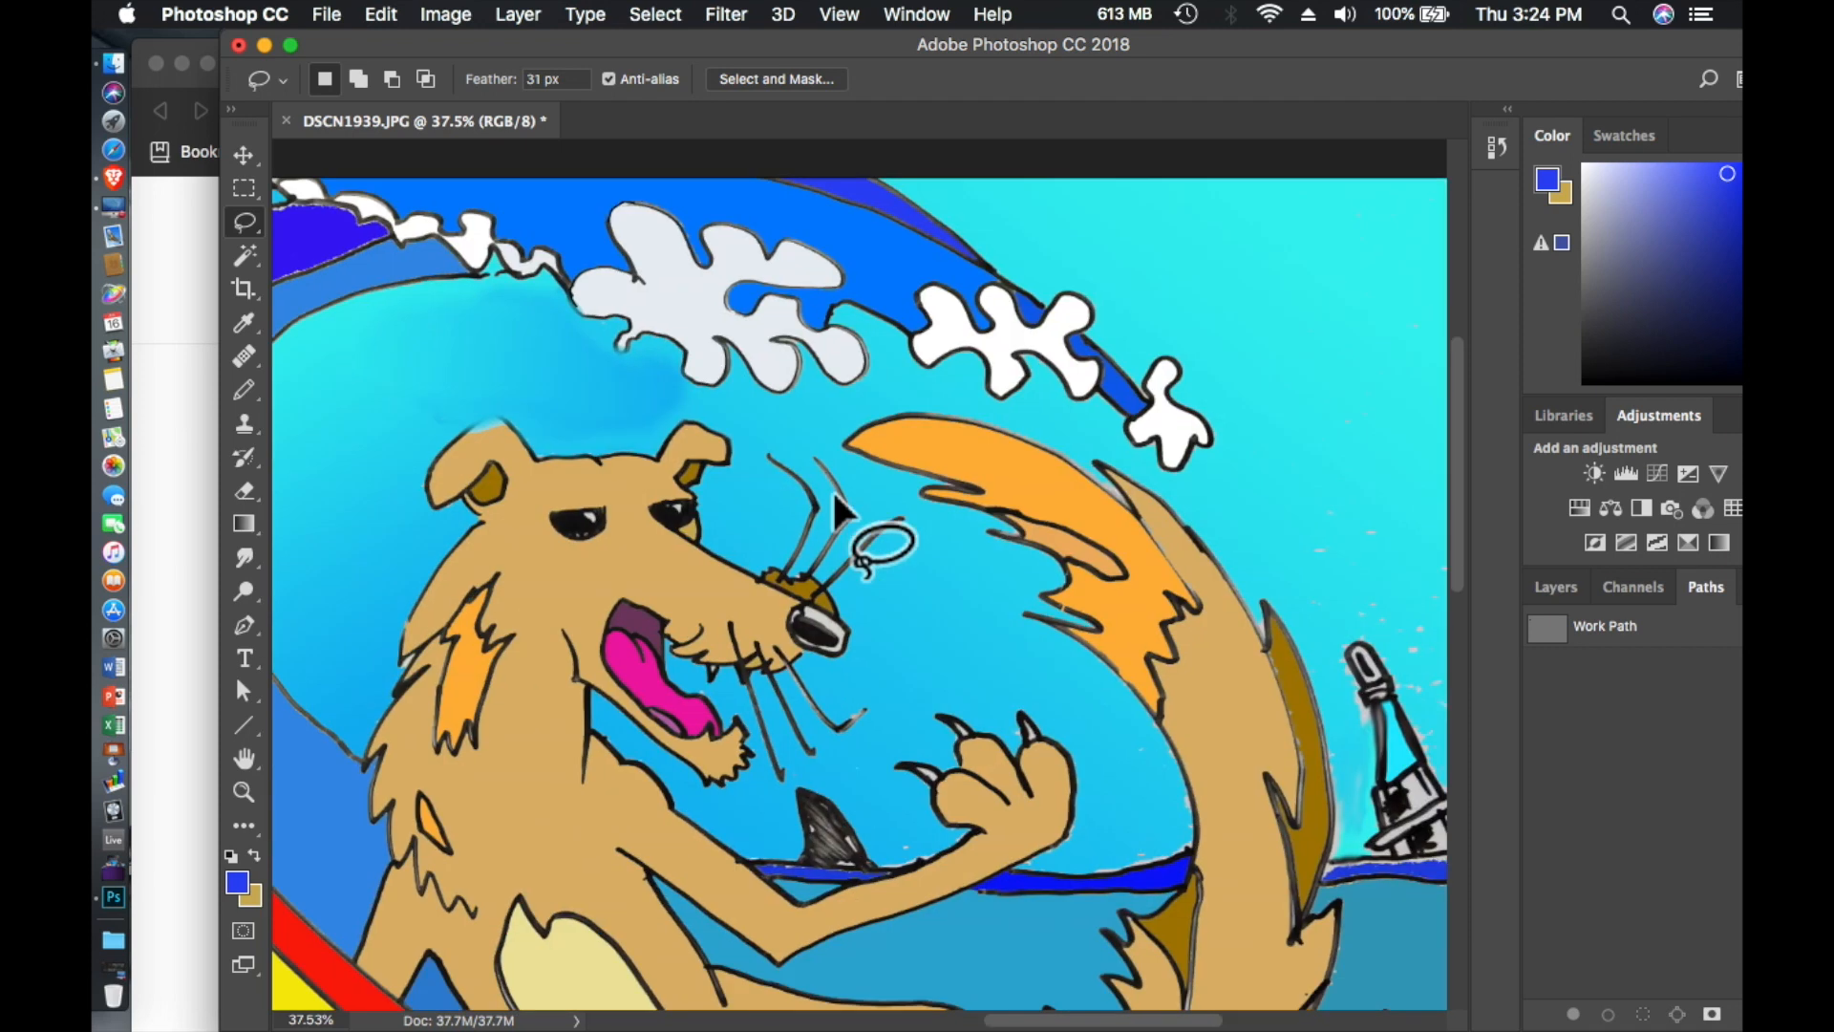
{"action": "scroll", "coordinate": [836, 499], "scroll_direction": "down", "scroll_amount": 3}
{"action": "scroll", "coordinate": [836, 506], "scroll_direction": "down", "scroll_amount": 1}
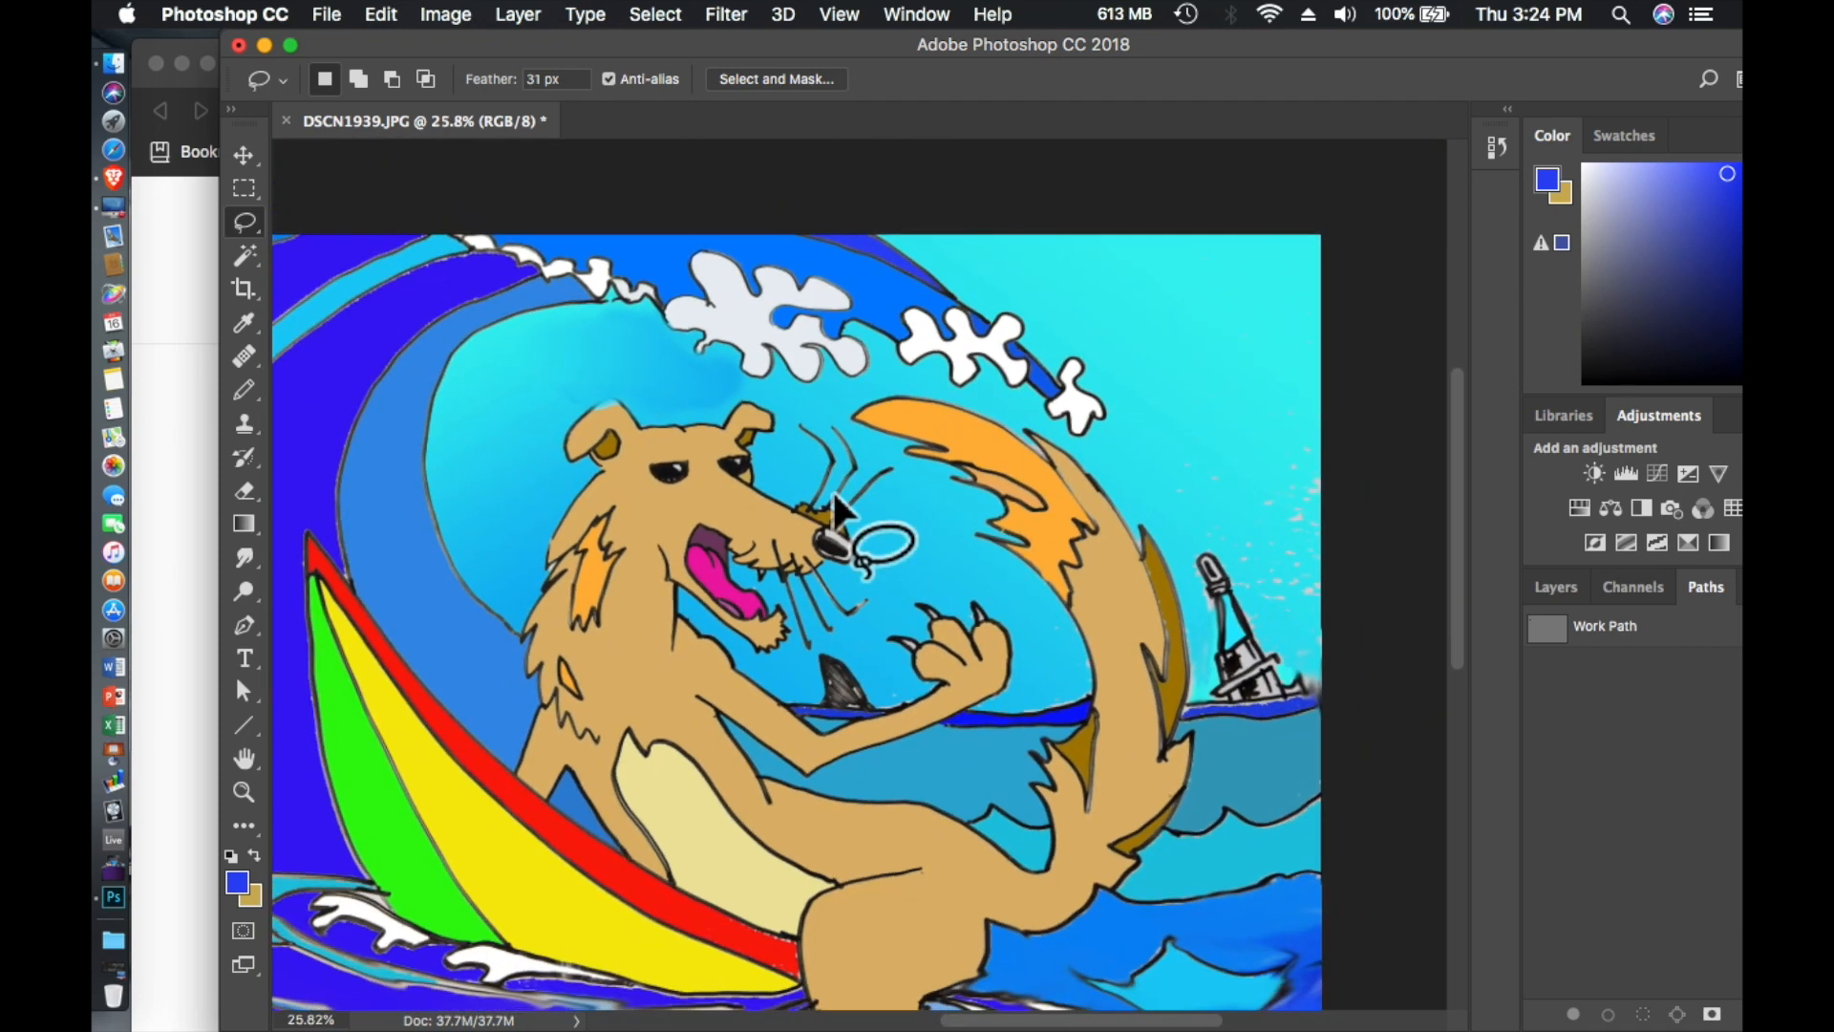
{"action": "scroll", "coordinate": [834, 507], "scroll_direction": "down", "scroll_amount": 2}
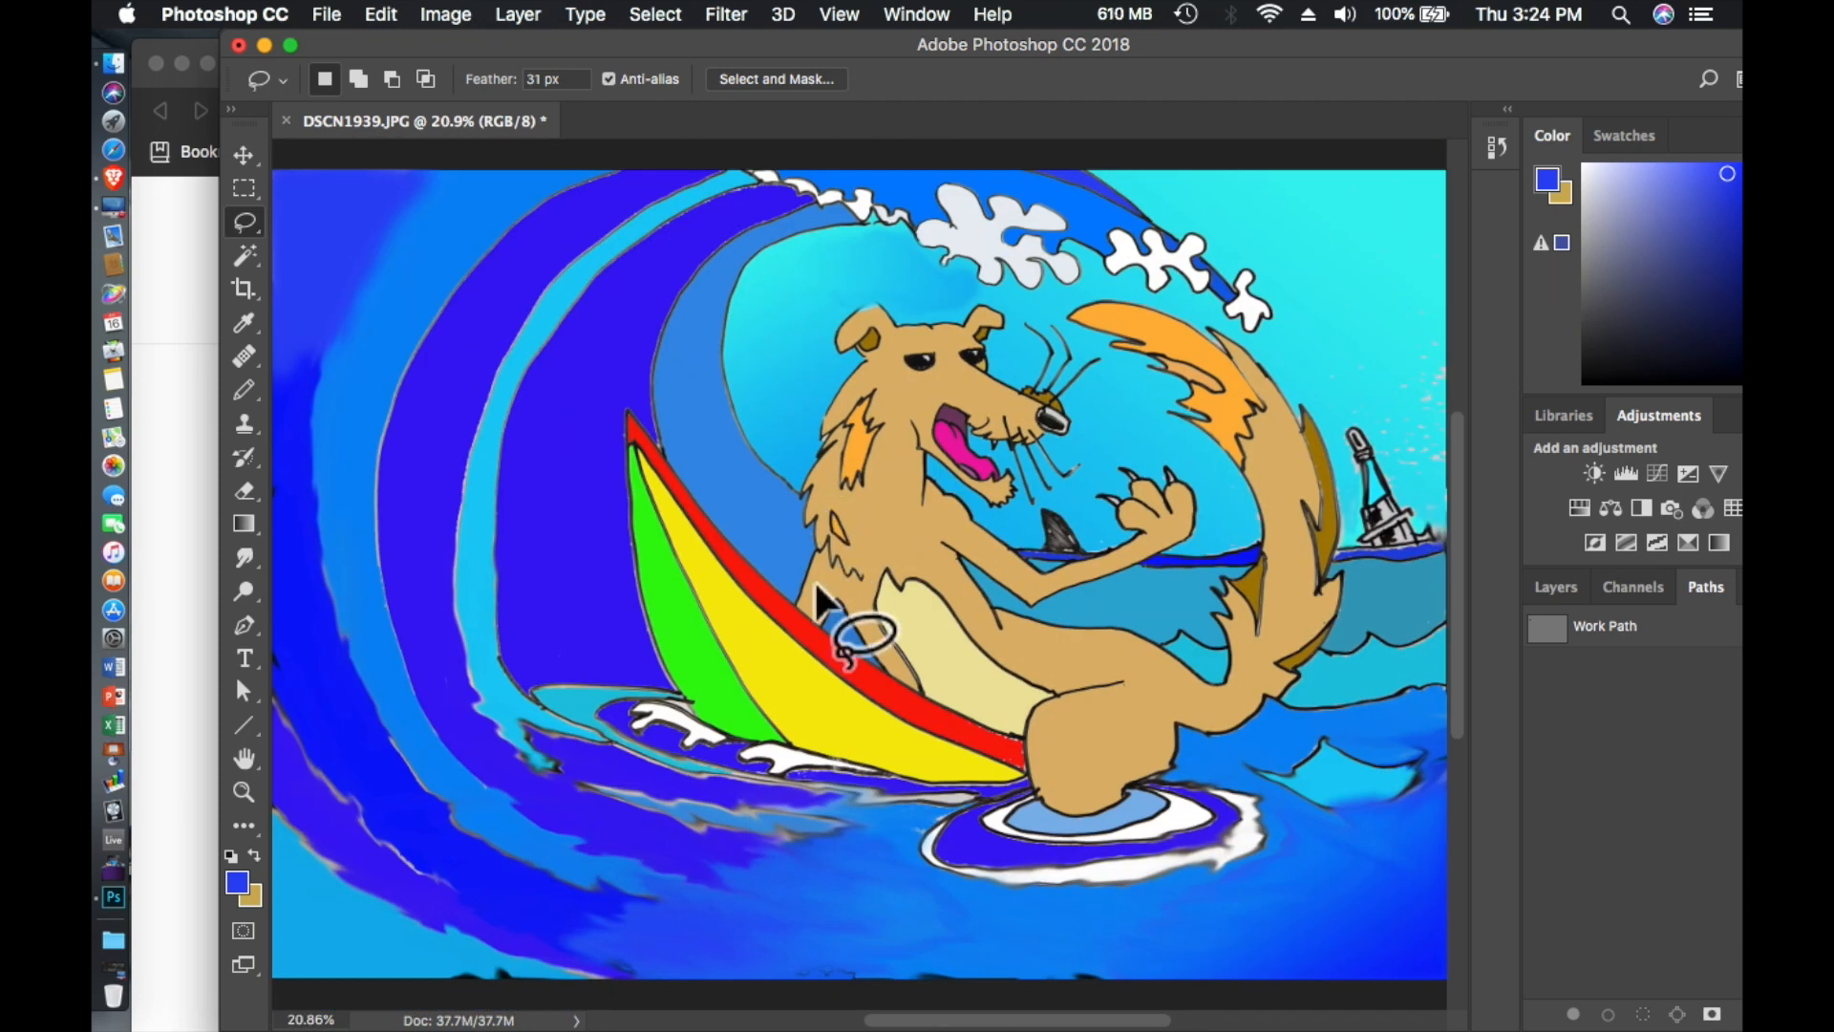
{"action": "scroll", "coordinate": [818, 590], "scroll_direction": "down", "scroll_amount": 2}
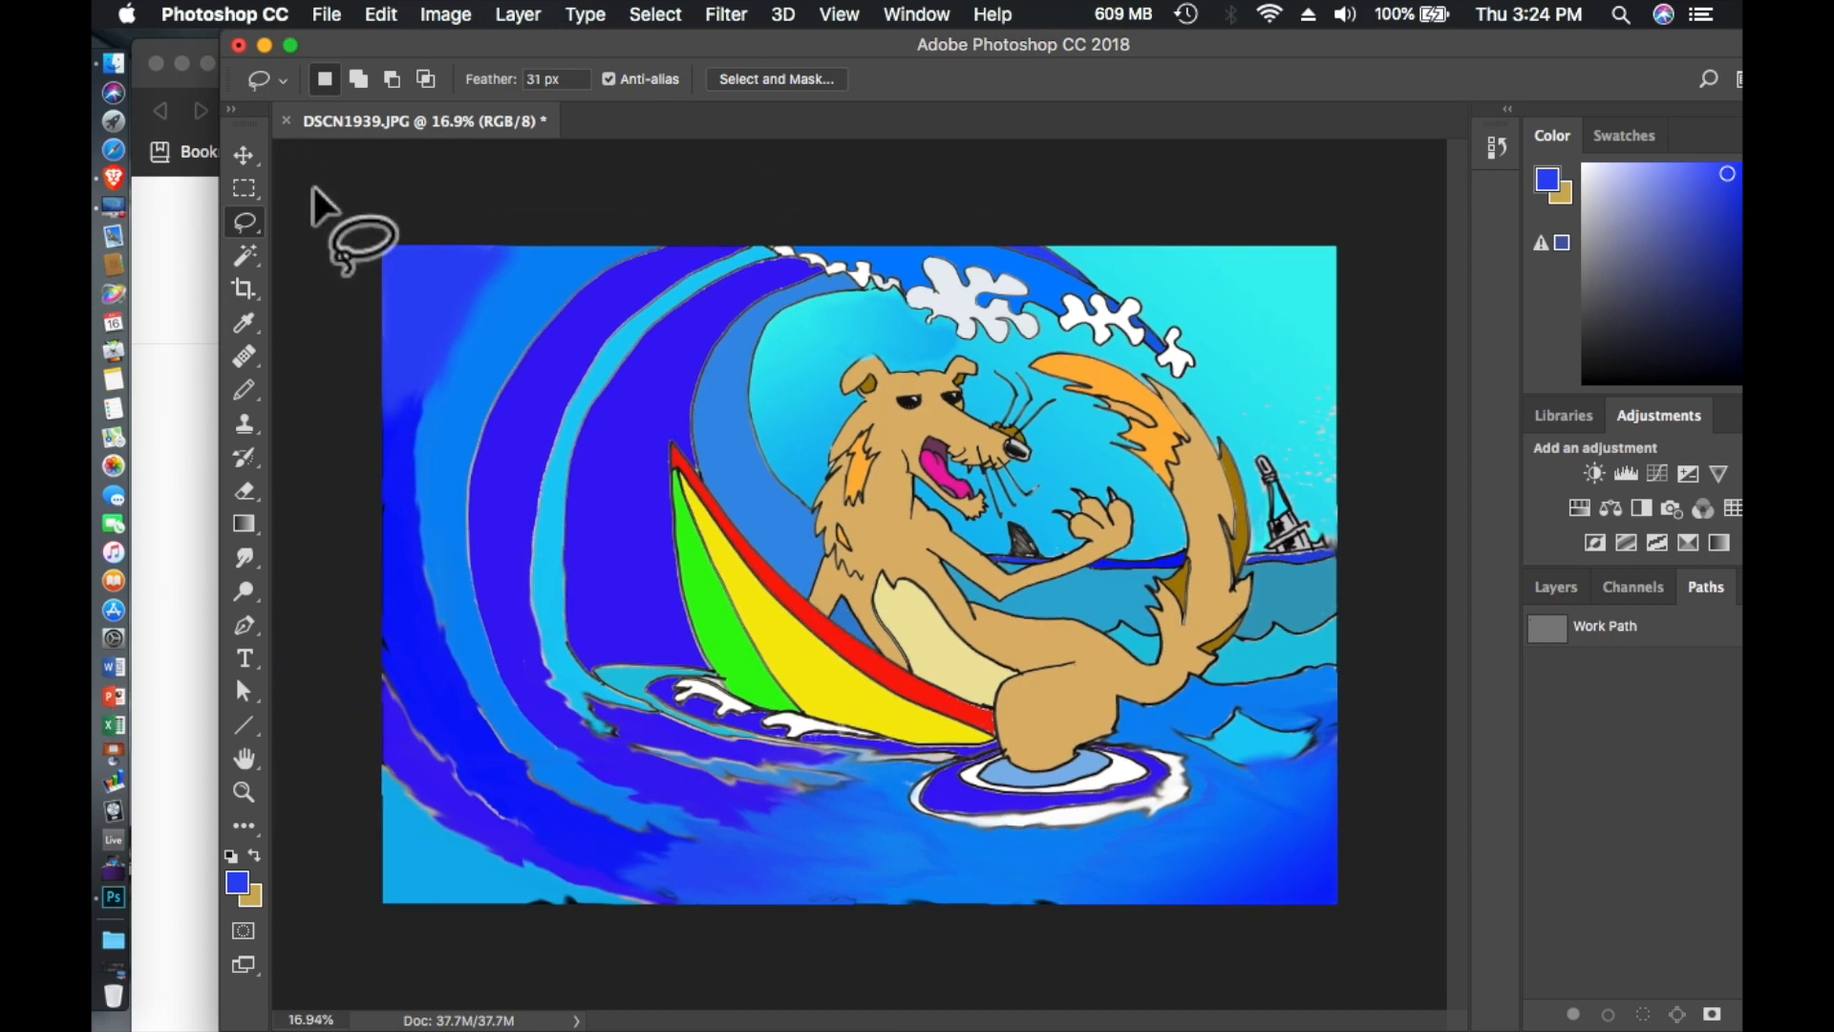